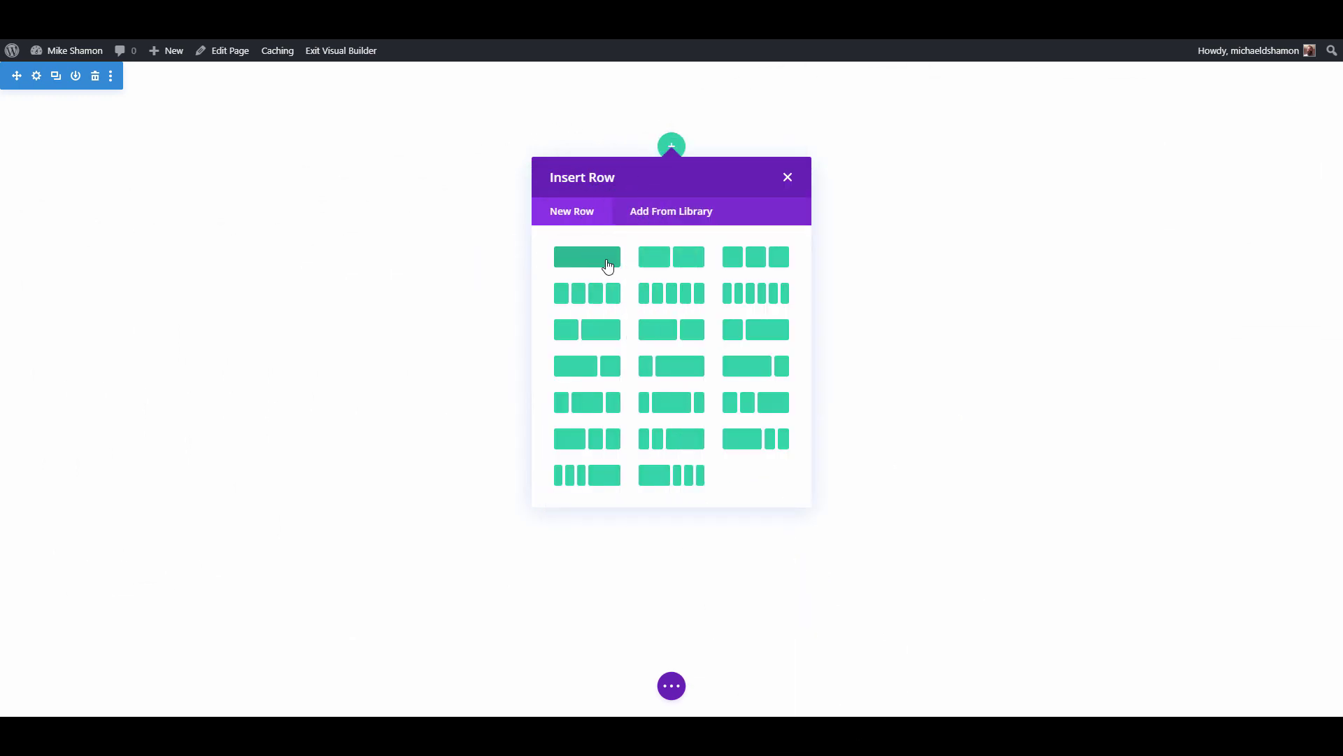
# Insert a single-column row and add a Text module to it
pyautogui.click(607, 265)
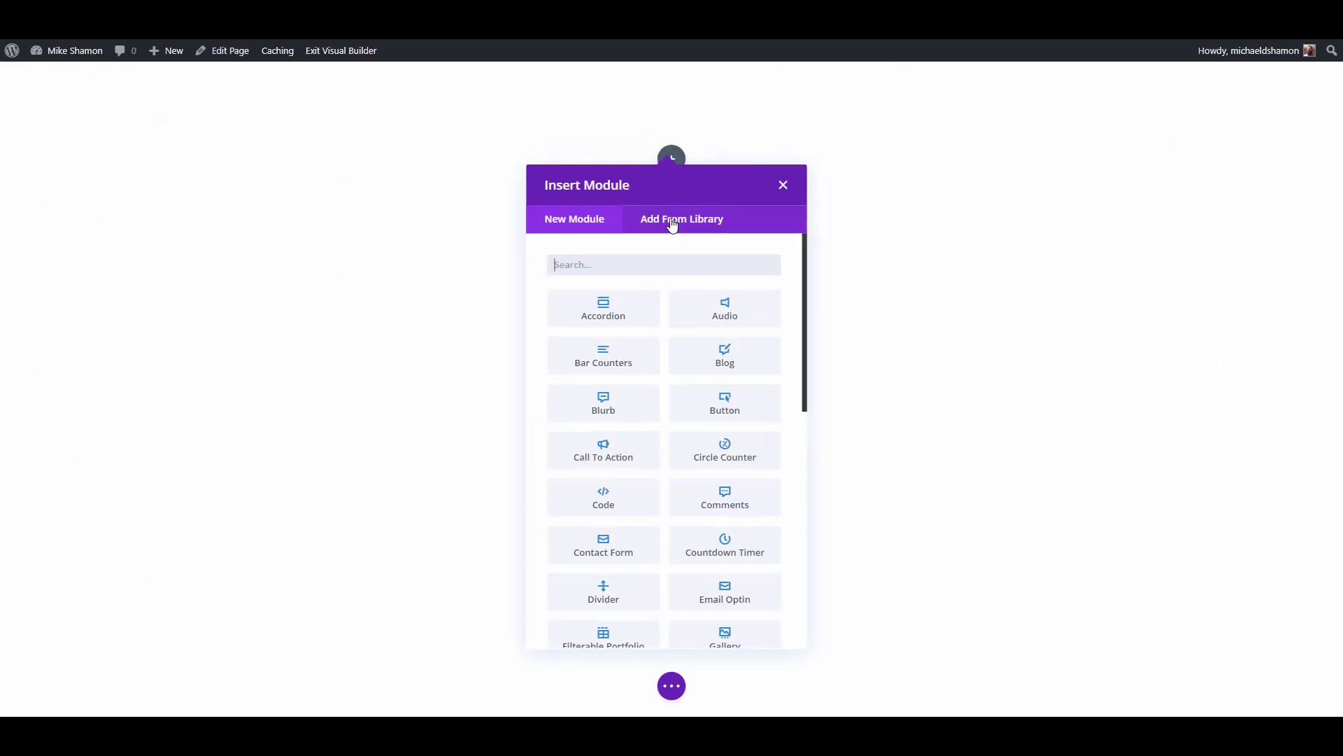
pyautogui.write('tex')
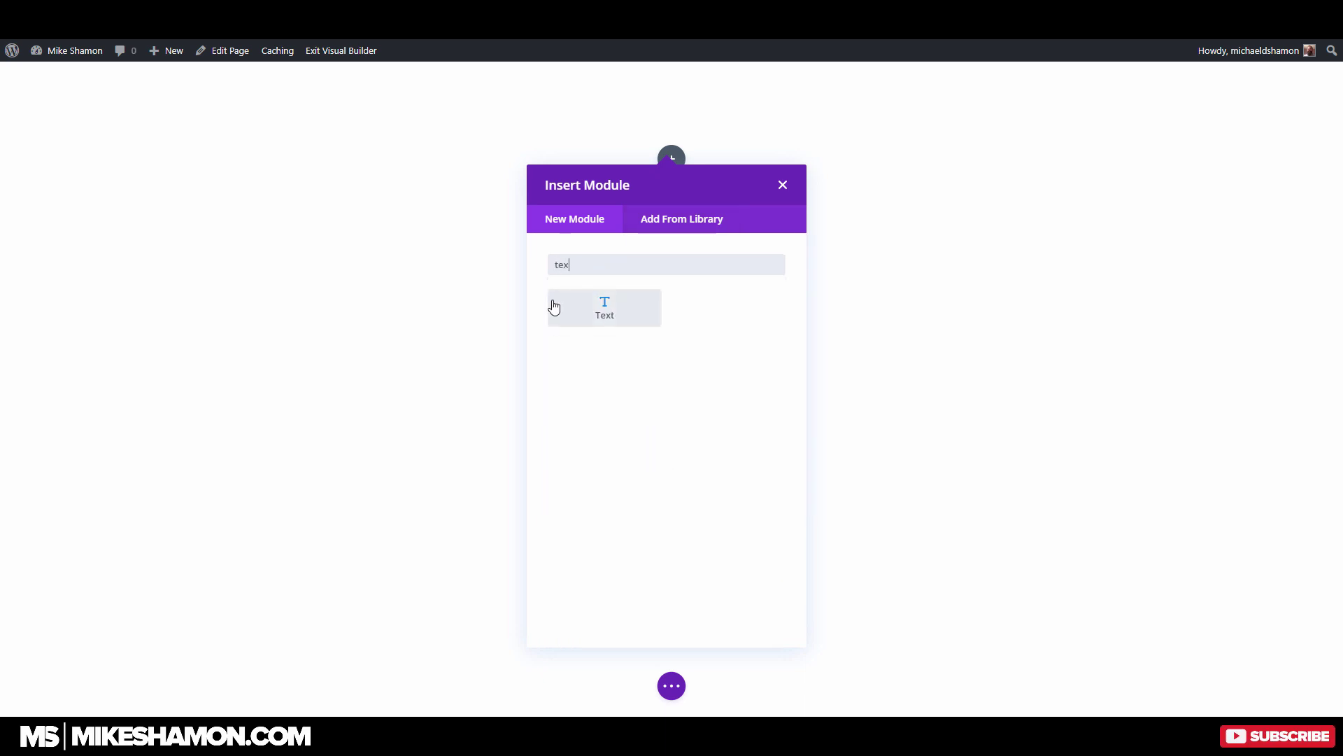
pyautogui.click(554, 306)
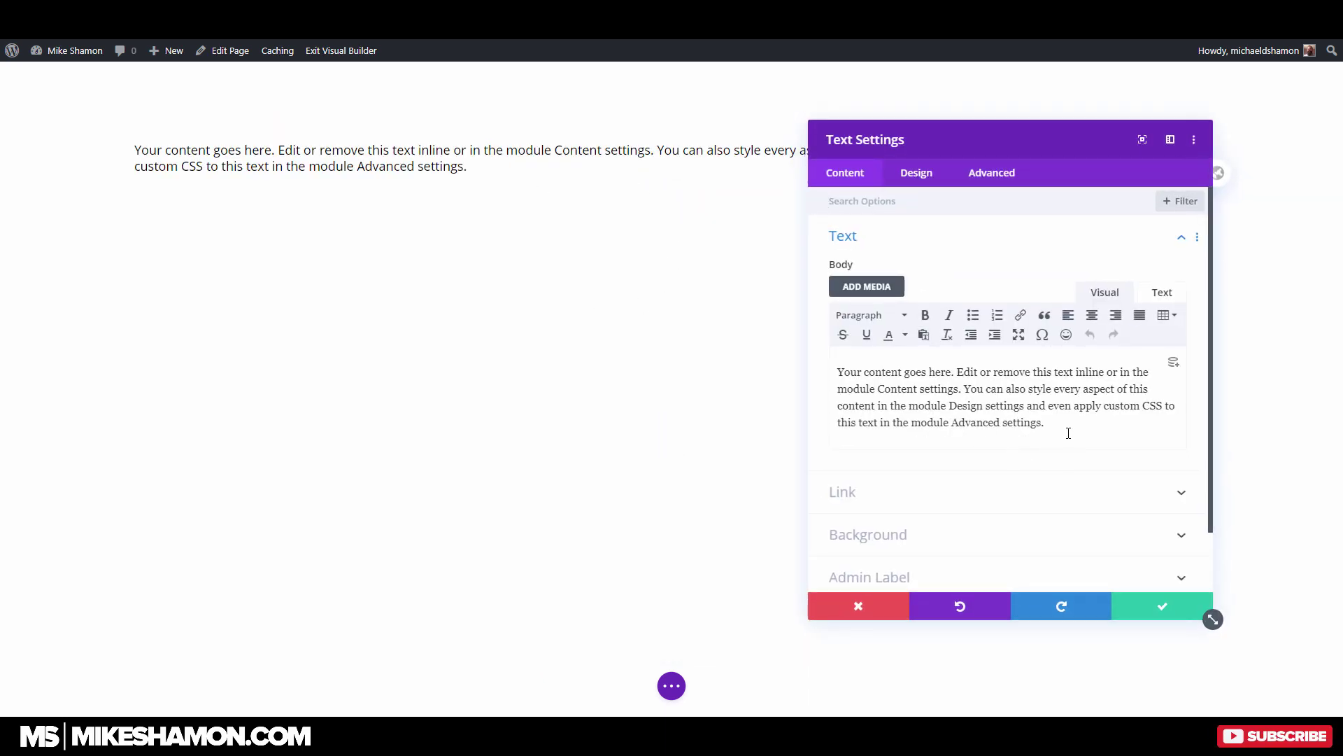
# Replace the Text module's placeholder body with "3 Tips for Making WordPress Websites Quickly"
pyautogui.moveTo(997, 406); pyautogui.dragTo(838, 362)
pyautogui.click(1073, 405)
pyautogui.hotkey('ctrl', 'a')
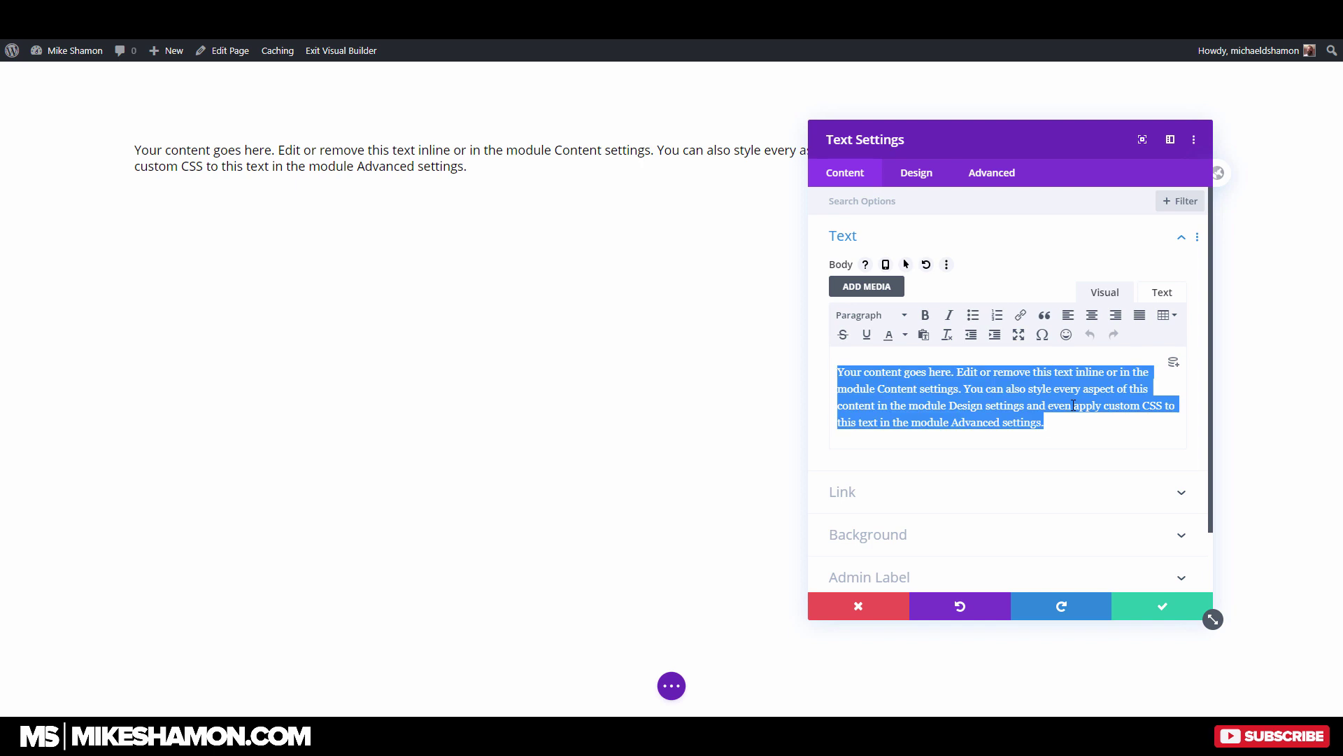
pyautogui.write('3 Tips for Making WordPress Websites Quickly')
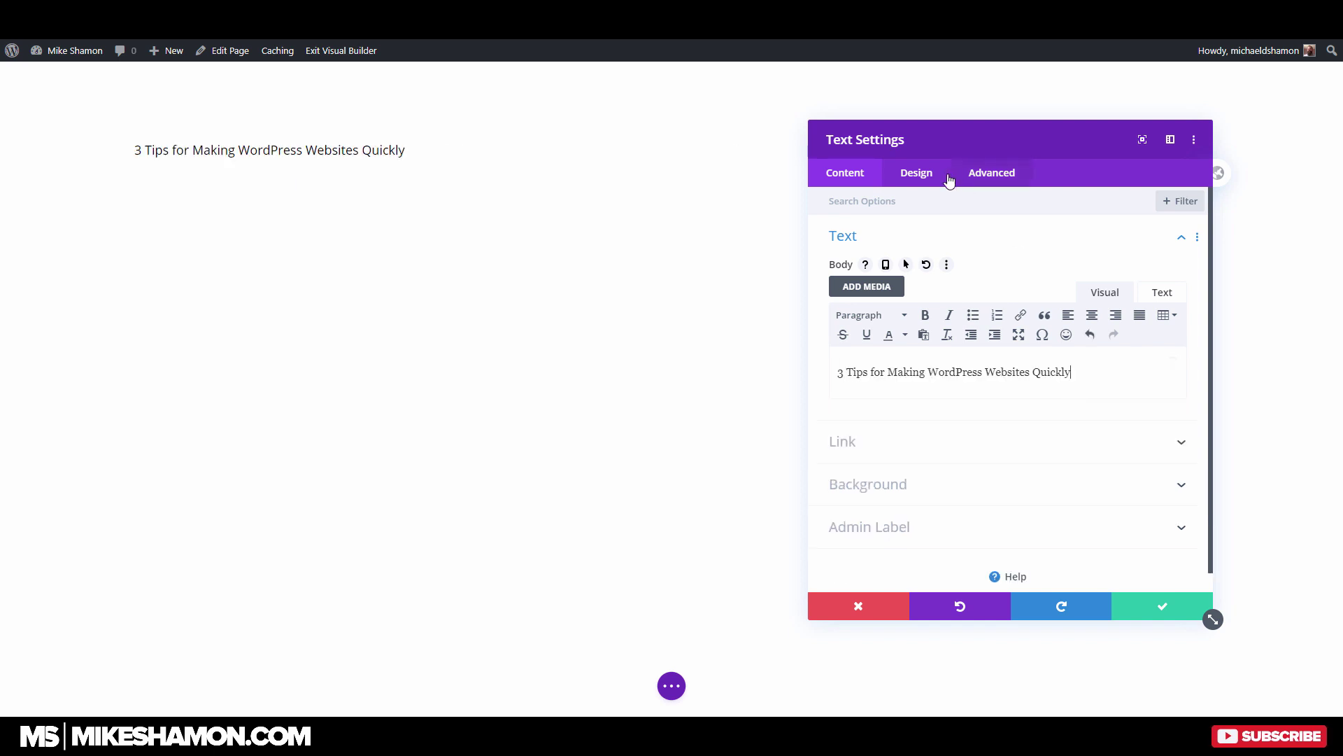
# Set the text's font weight to Ultra Bold in the module's design settings
pyautogui.click(918, 174)
pyautogui.click(899, 241)
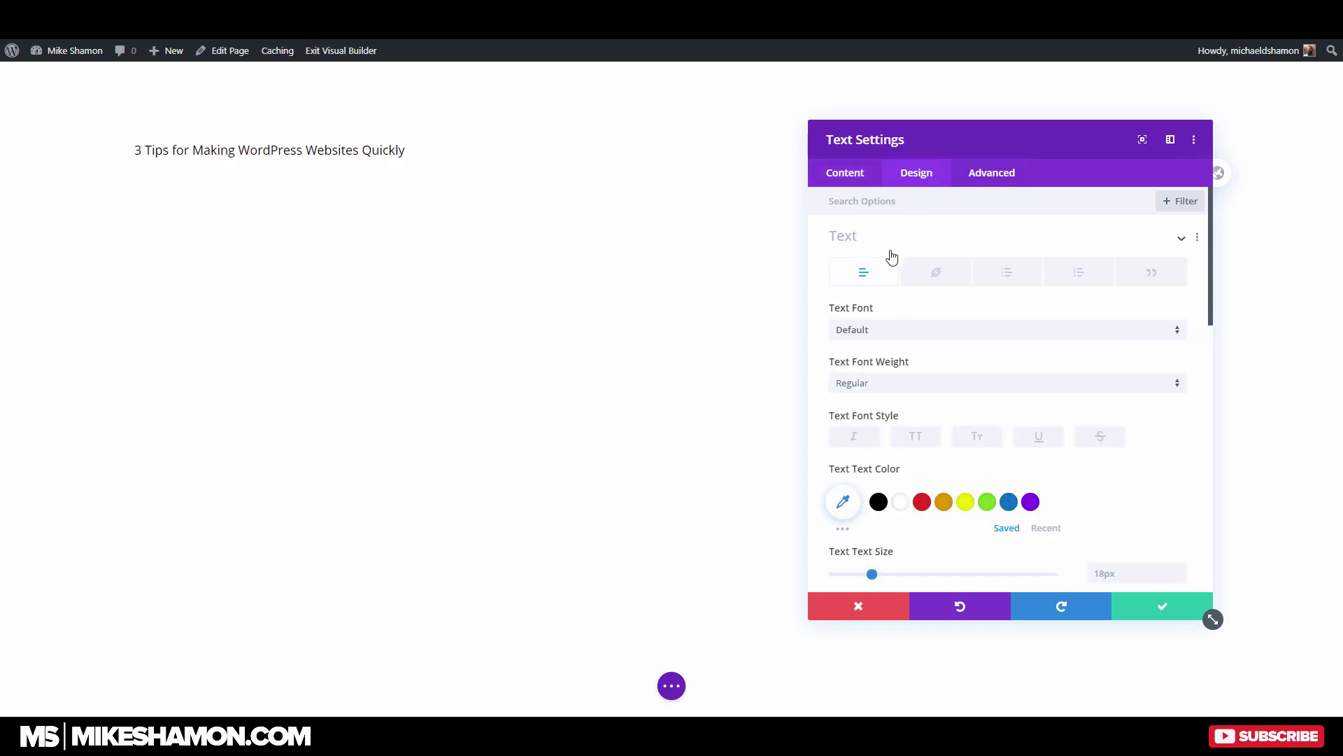
pyautogui.click(863, 389)
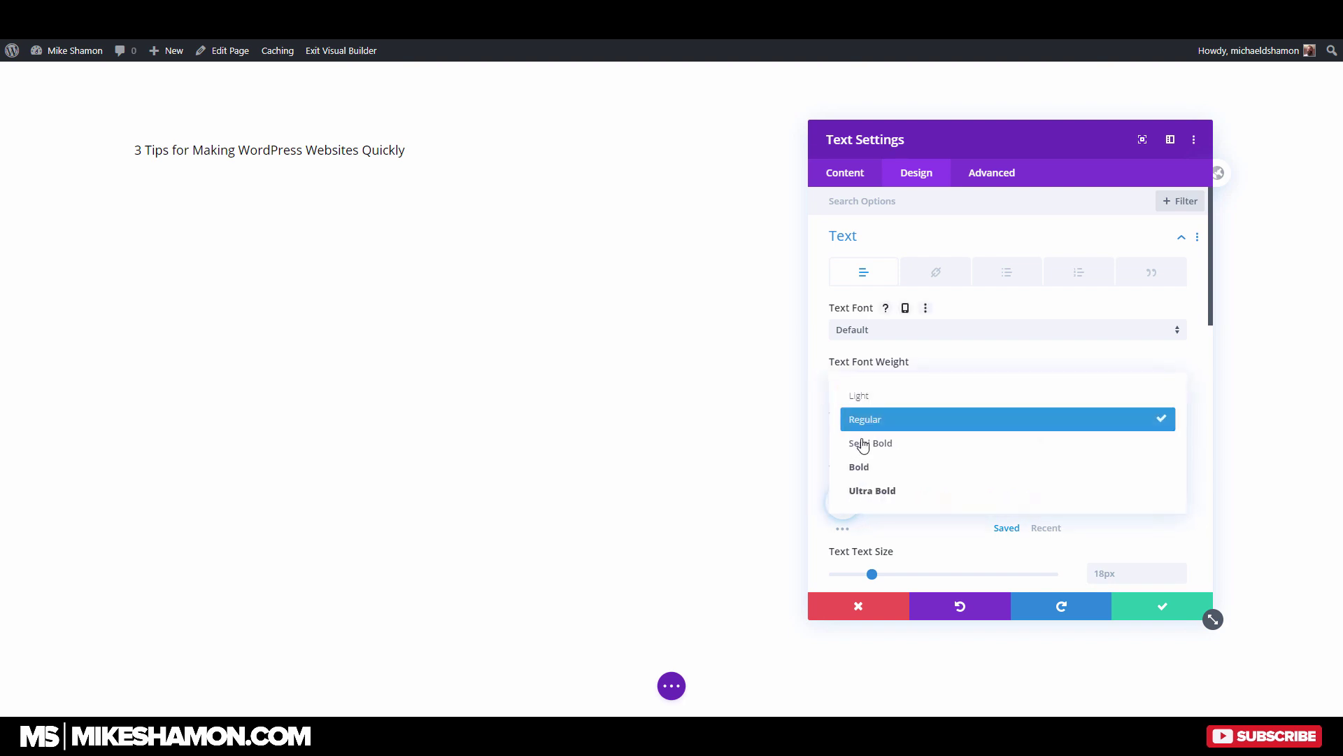
pyautogui.click(923, 488)
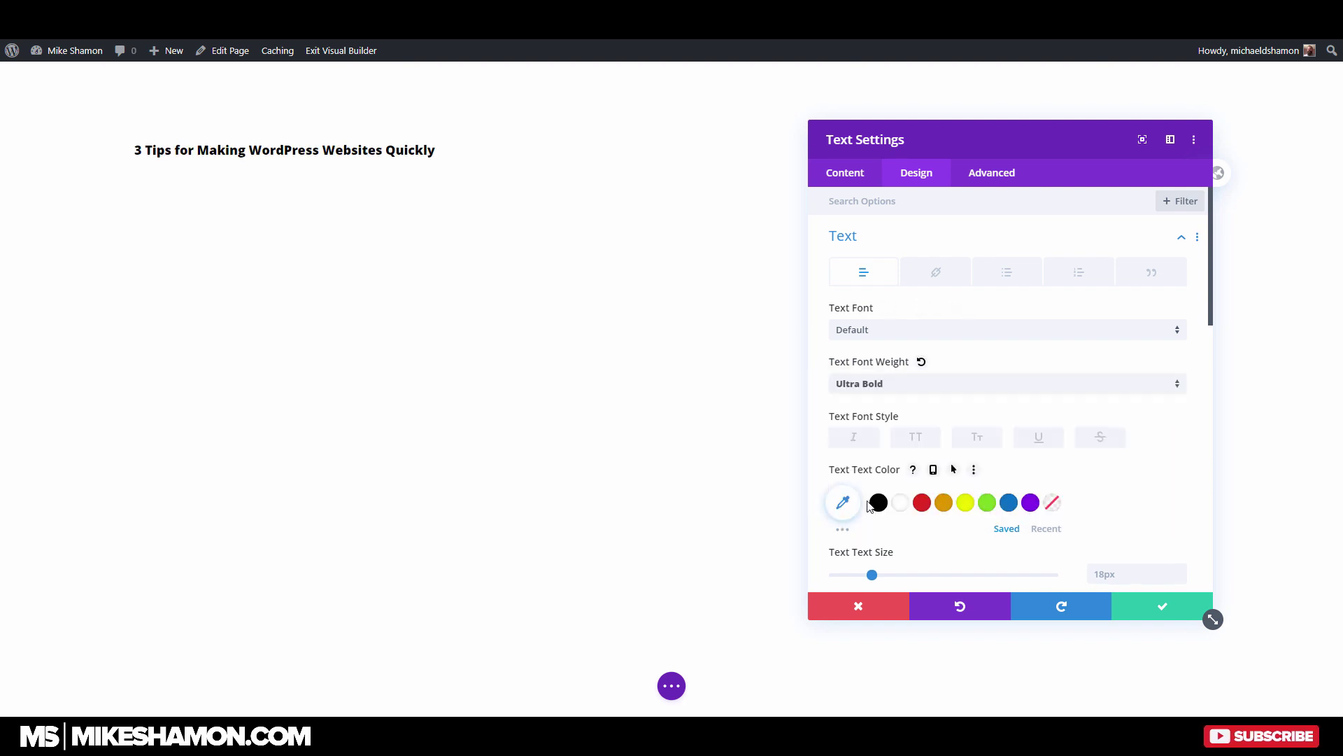
# Add "Get" to the beginning of the headline in the module's body text
pyautogui.click(850, 176)
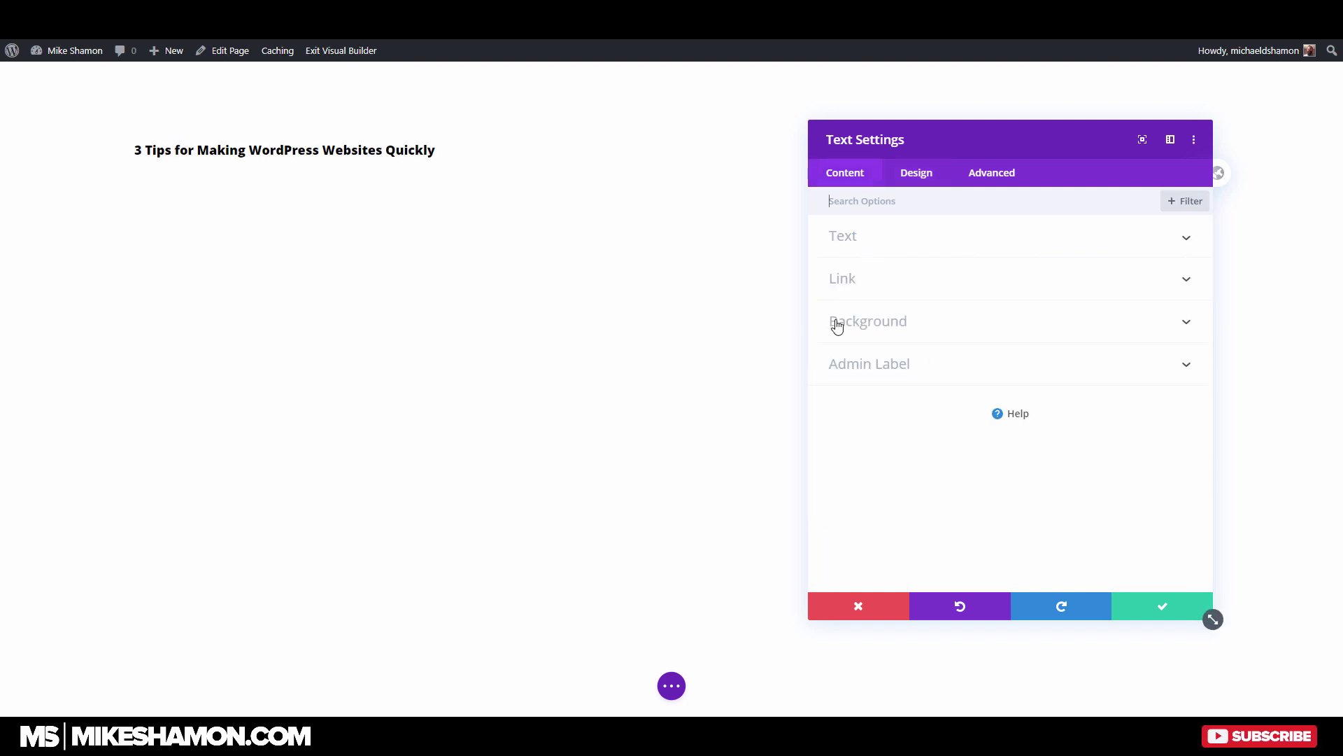
pyautogui.click(862, 254)
pyautogui.click(839, 375)
pyautogui.write('Get')
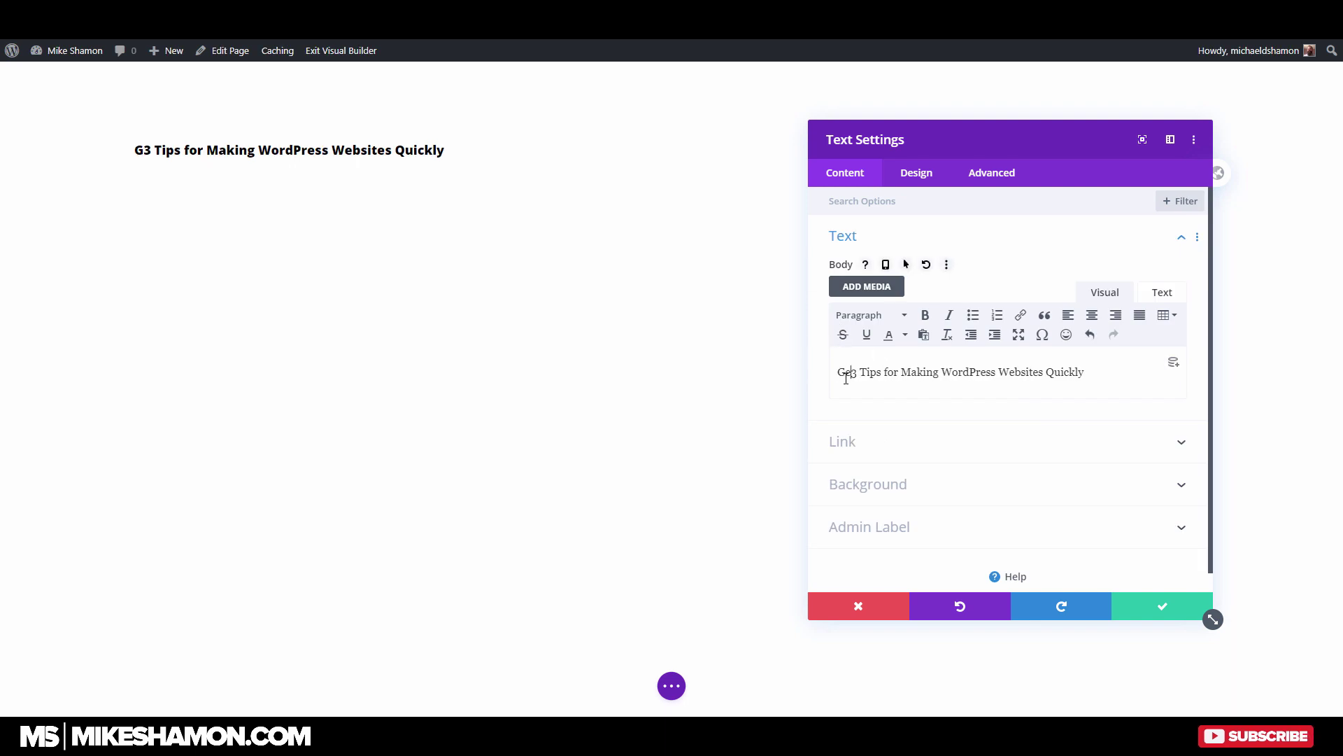
# Set the headline's text size to 42px and its line height to 1.2em
pyautogui.click(922, 174)
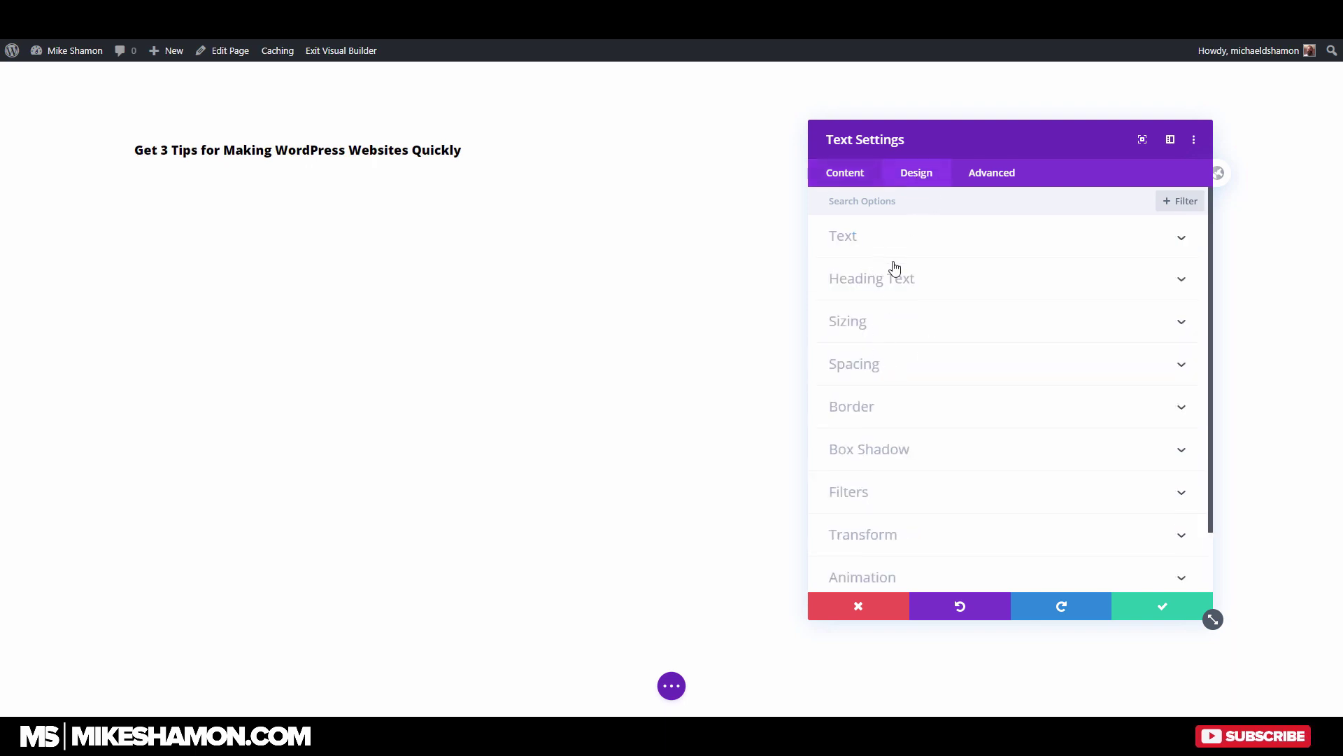
pyautogui.click(891, 240)
pyautogui.scroll(-3, 859, 475)
pyautogui.moveTo(872, 458)
pyautogui.mouseDown()
pyautogui.moveTo(928, 466)
pyautogui.moveTo(856, 461)
pyautogui.mouseUp()
pyautogui.scroll(-2, 965, 483)
pyautogui.scroll(-4, 982, 487)
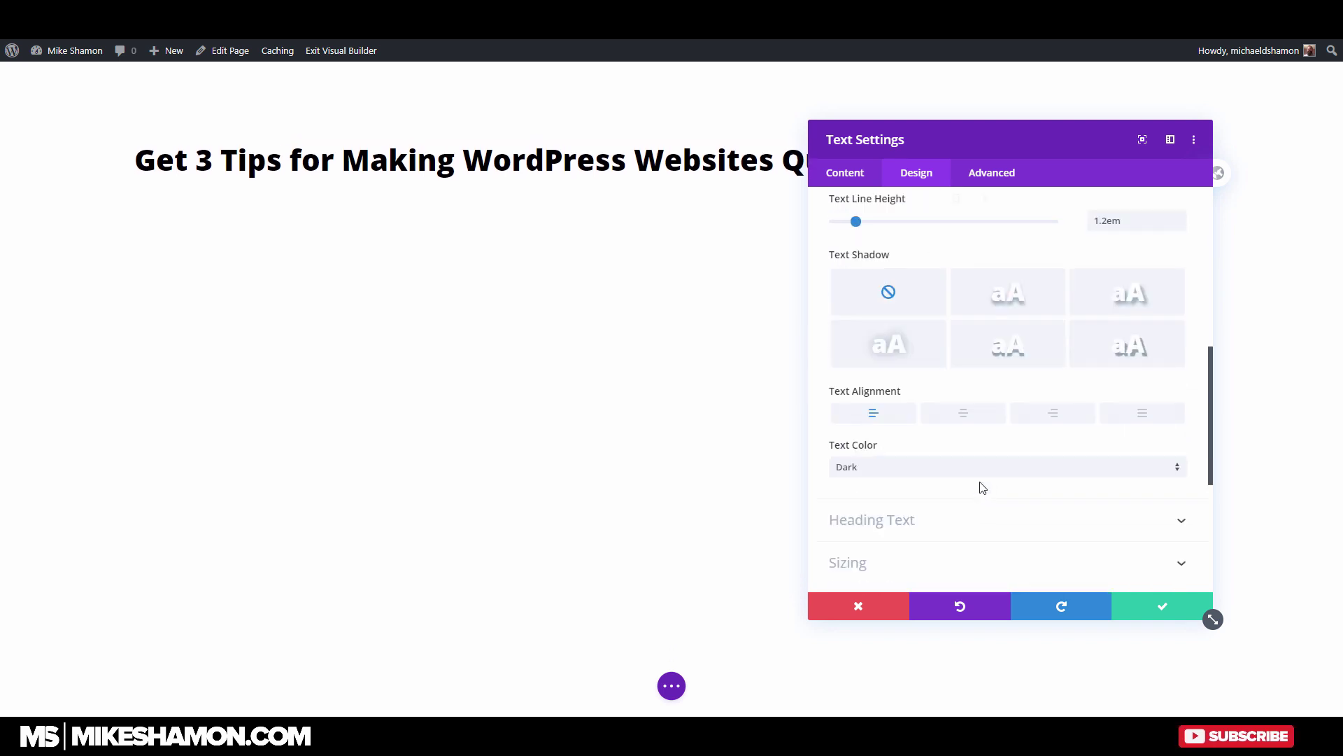
# Center-align the headline text and save the Text module's settings
pyautogui.click(955, 415)
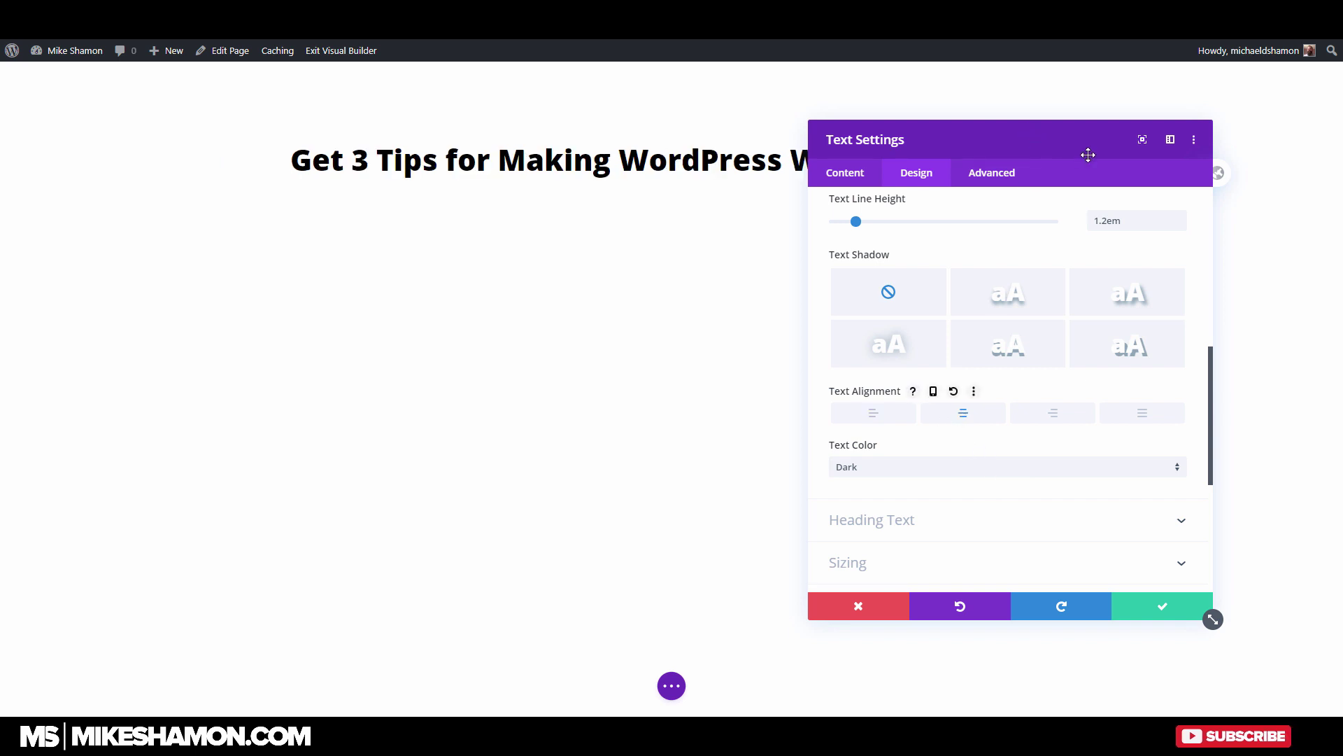
pyautogui.moveTo(1089, 154); pyautogui.dragTo(1055, 183)
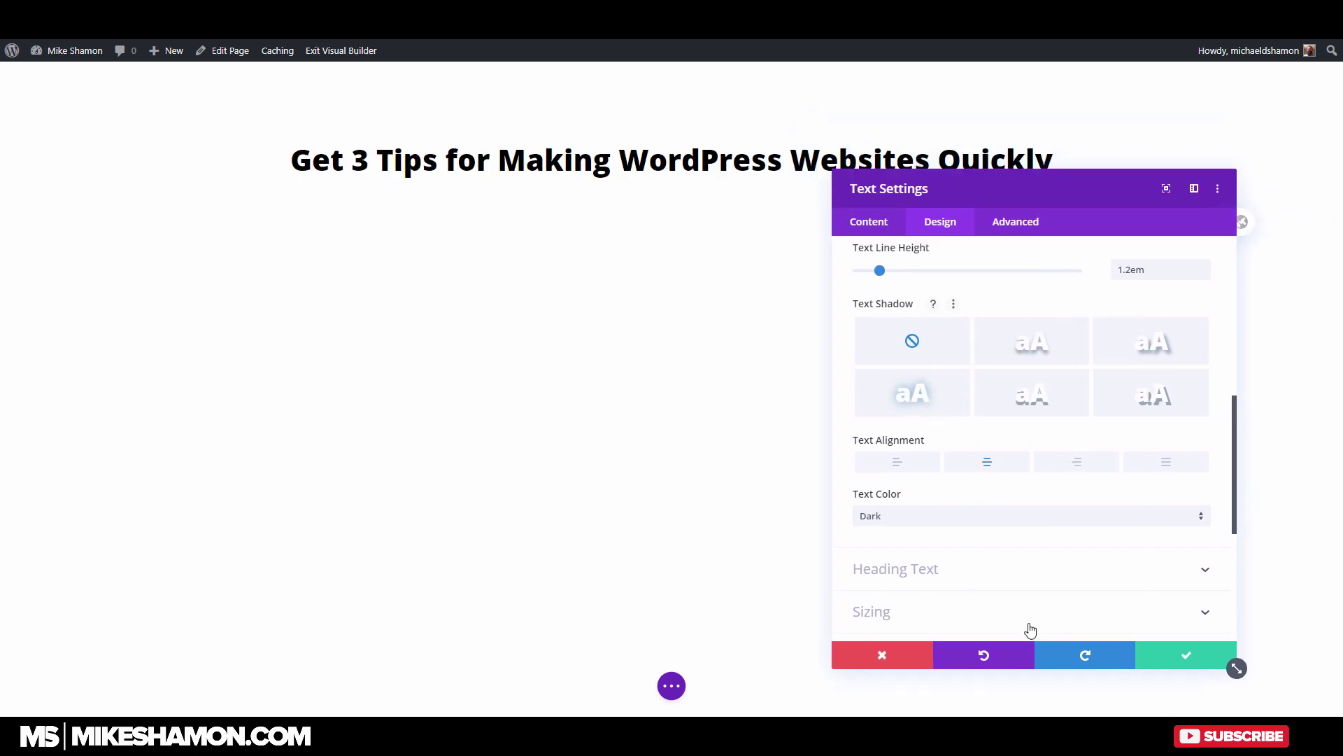
pyautogui.click(1187, 654)
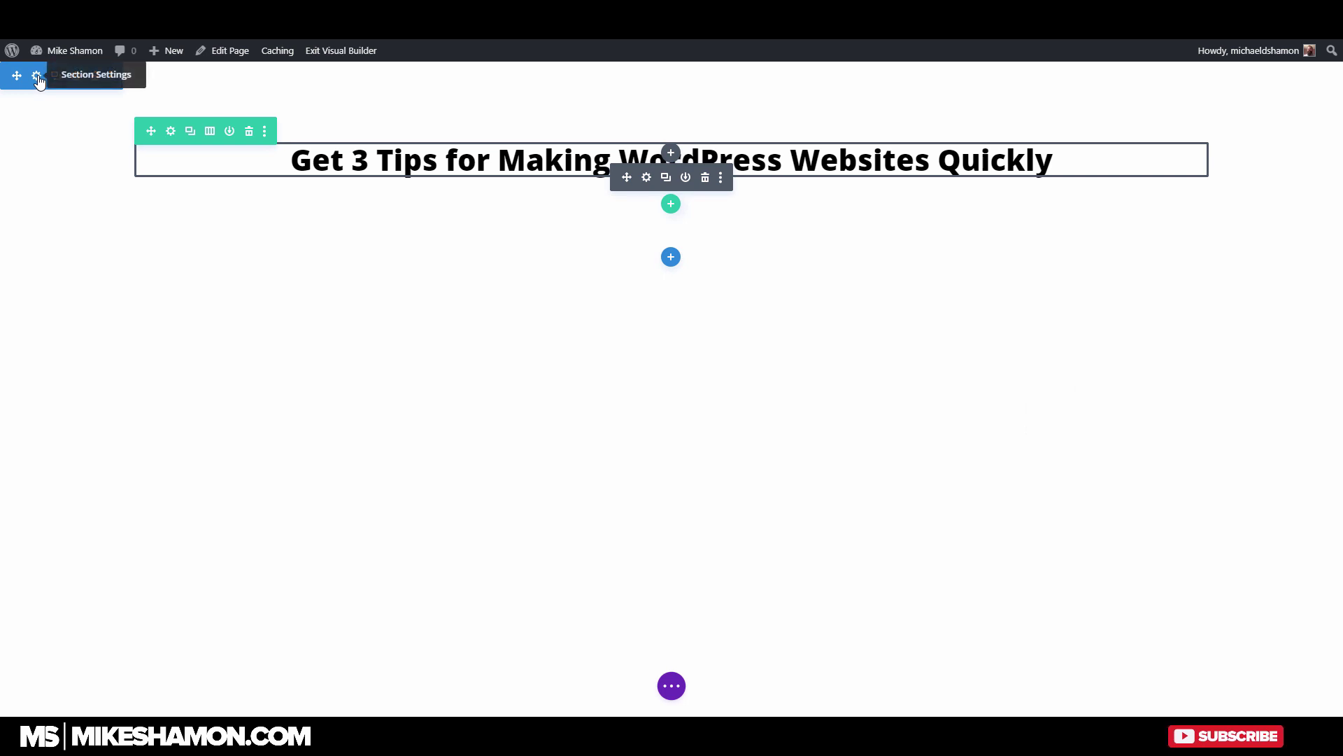
# Give the section a dark blue background colour of #043566 and save the section settings
pyautogui.click(36, 76)
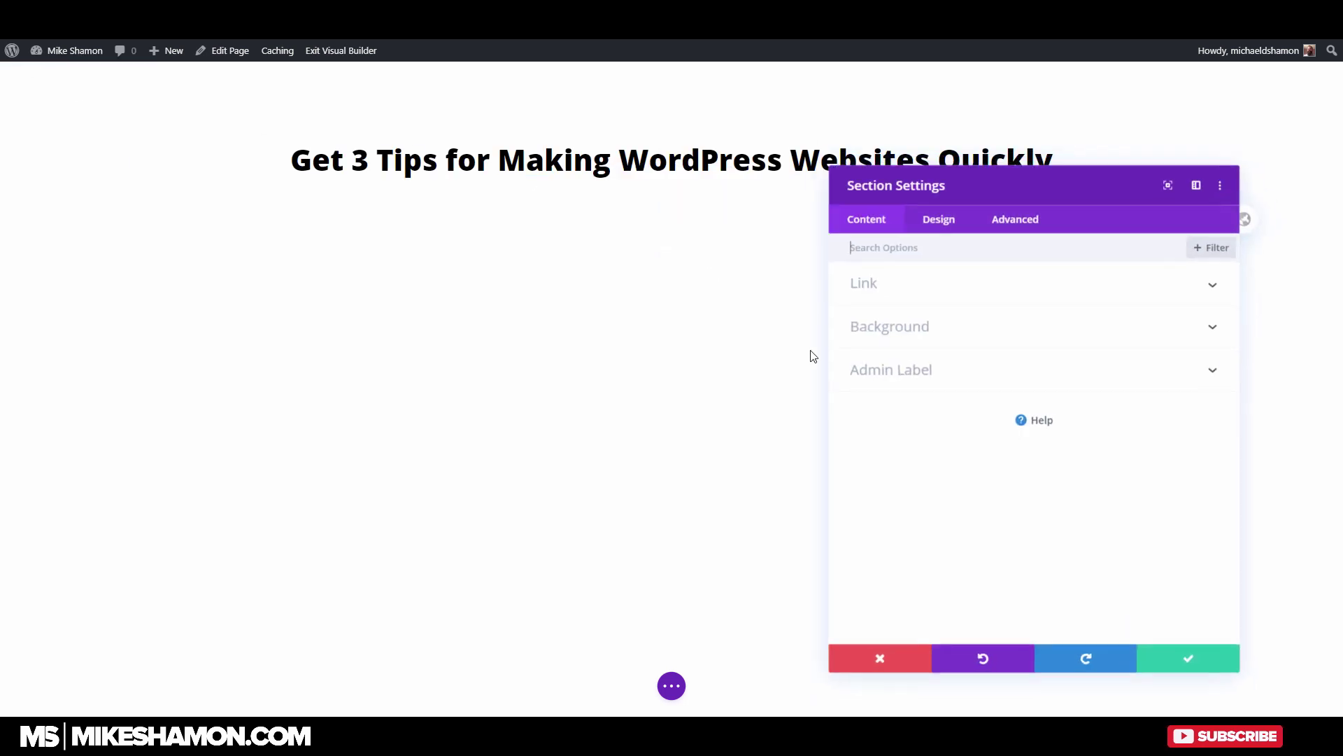
pyautogui.click(956, 337)
pyautogui.click(1037, 463)
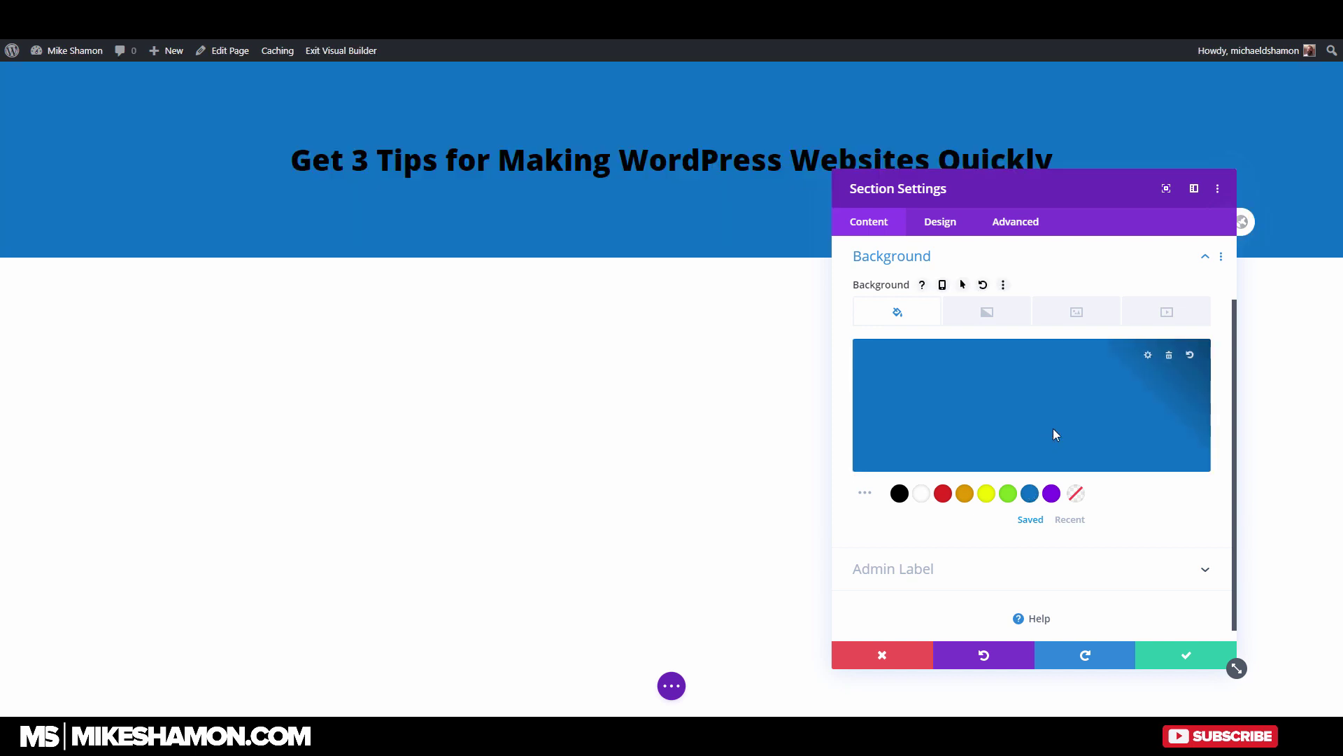
pyautogui.click(1055, 433)
pyautogui.moveTo(1063, 375)
pyautogui.mouseDown()
pyautogui.moveTo(1082, 350)
pyautogui.moveTo(1064, 421)
pyautogui.mouseUp()
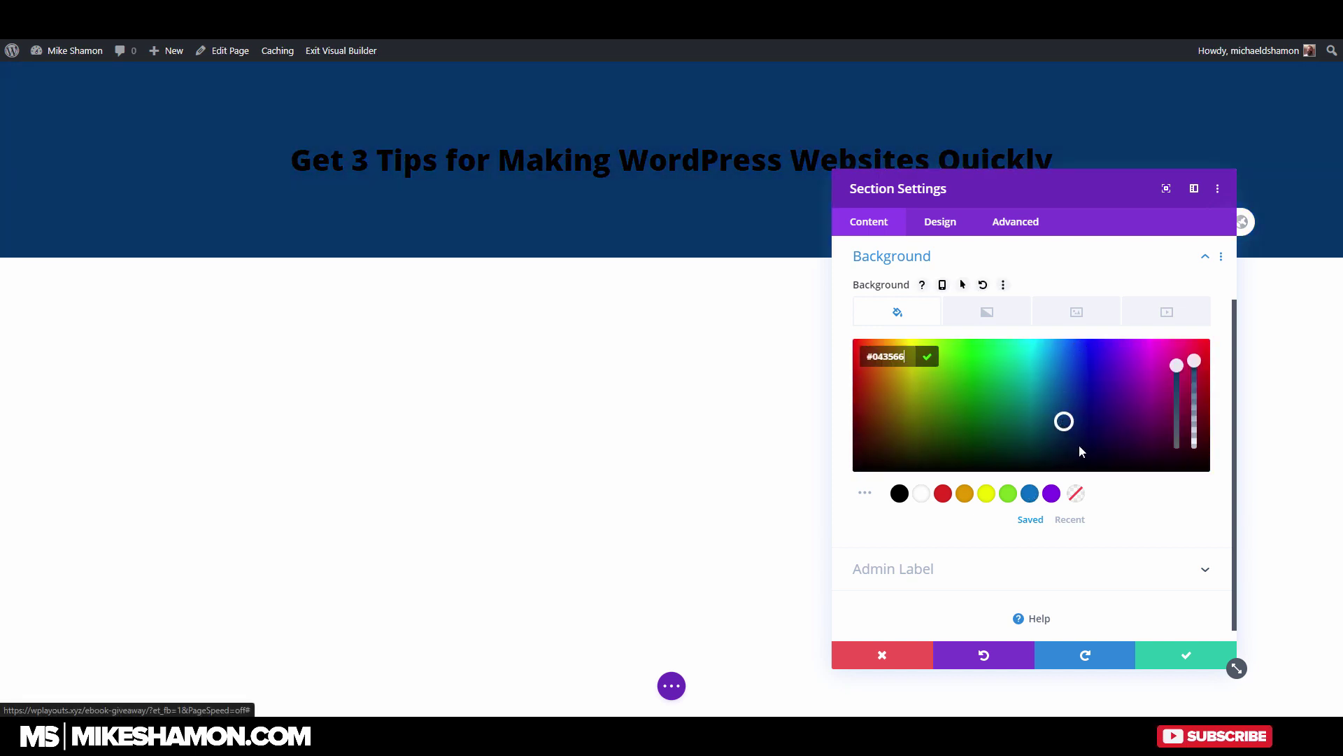
pyautogui.click(1183, 658)
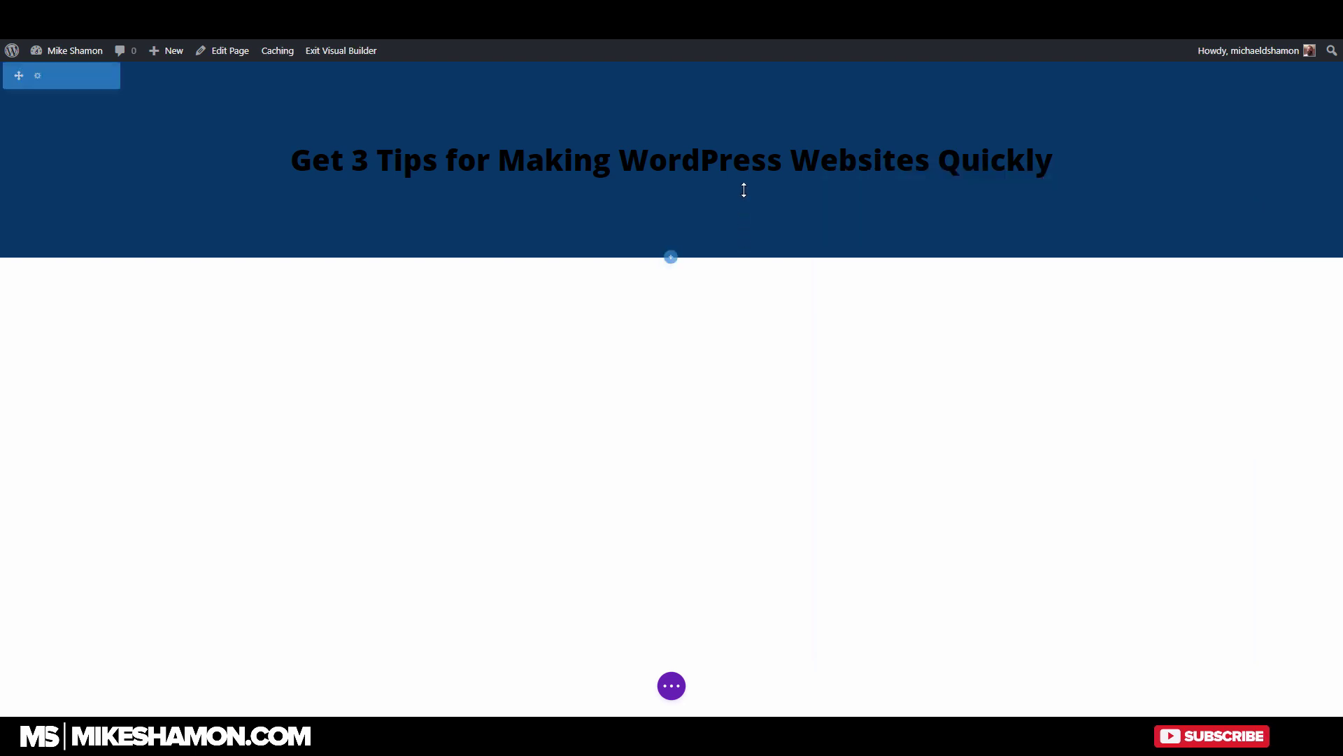
# Change the headline's text colour to white
pyautogui.click(645, 181)
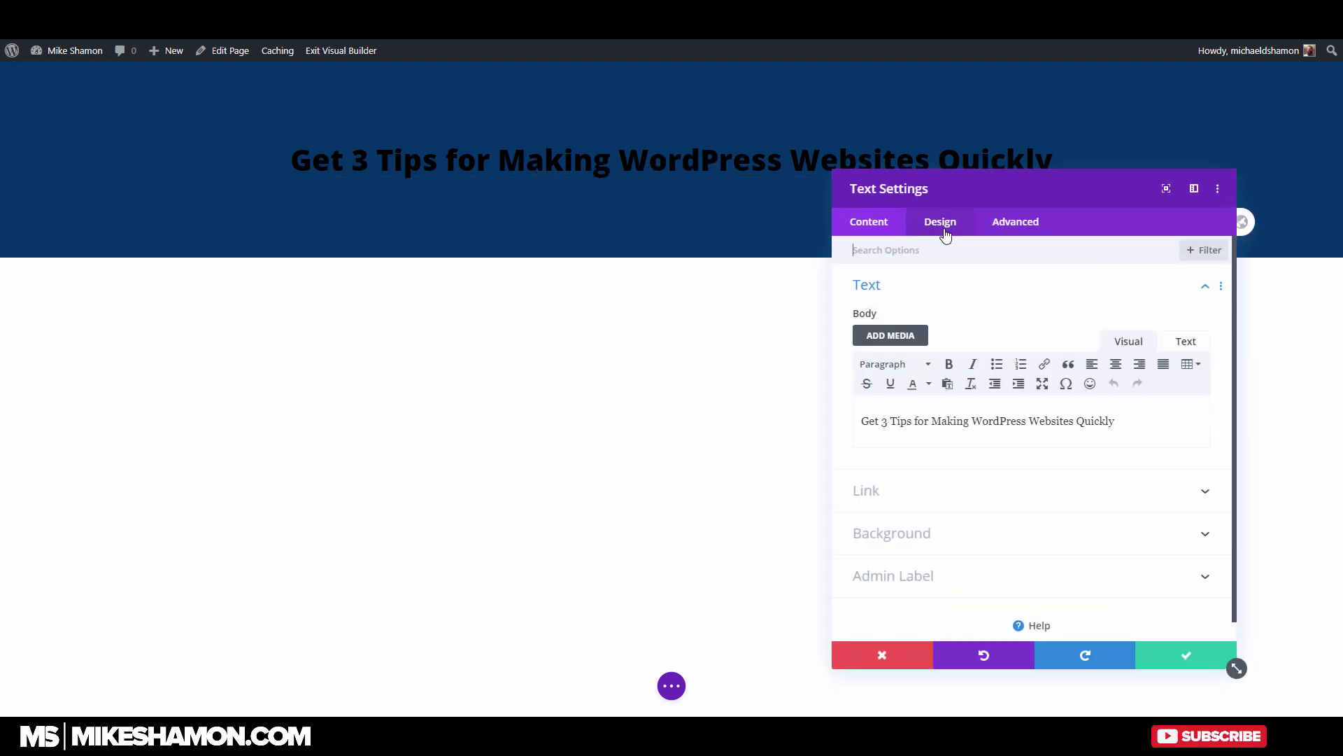
pyautogui.click(945, 234)
pyautogui.click(921, 287)
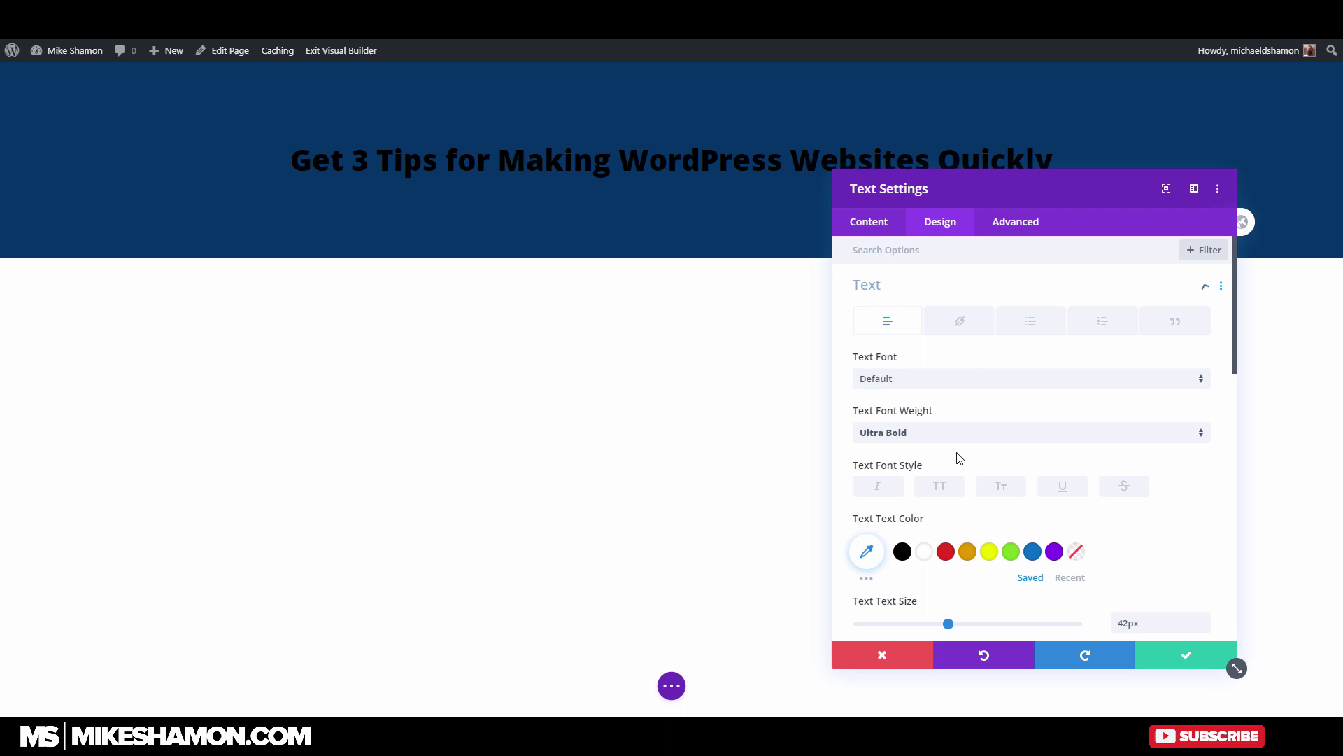
pyautogui.click(922, 554)
# Apply the last text shadow preset to the headline with 0.05em horizontal and vertical lengths, and save the module
pyautogui.scroll(-3, 1139, 576)
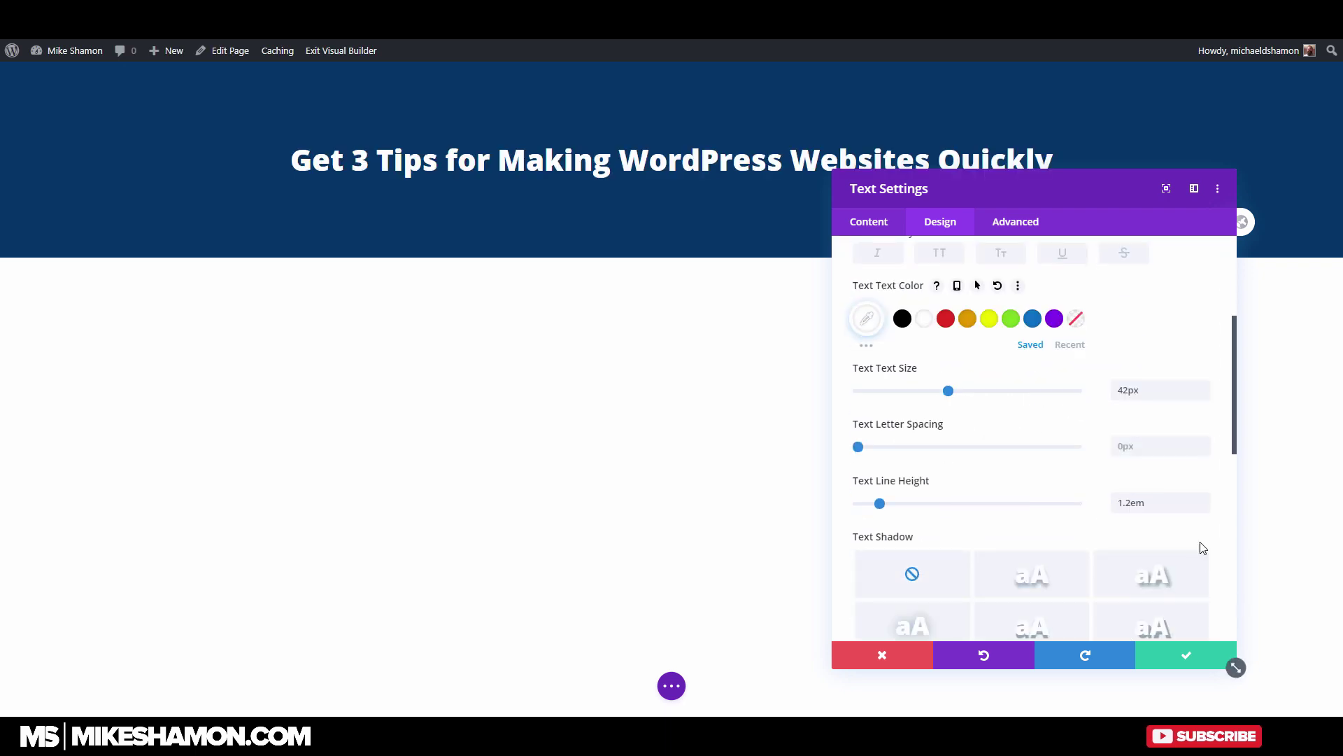
pyautogui.click(1164, 624)
pyautogui.scroll(-4, 1166, 595)
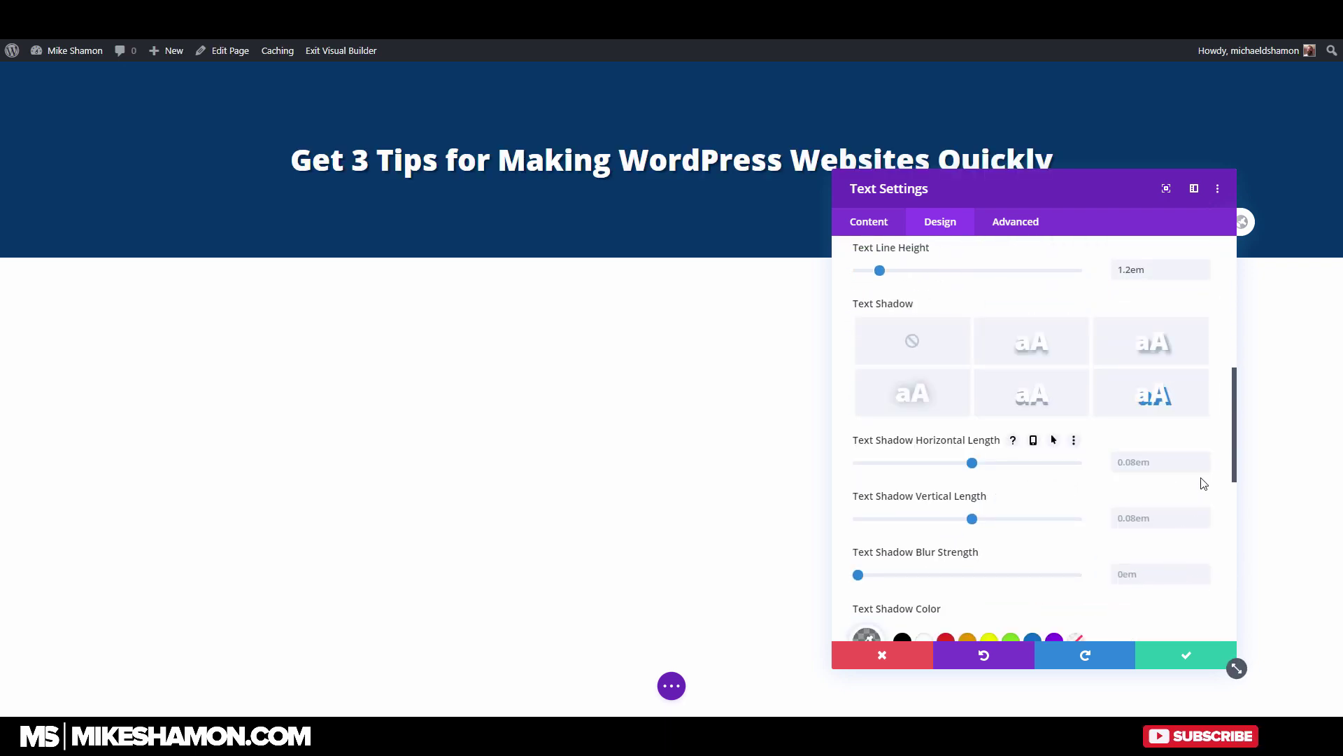
pyautogui.click(1205, 467)
pyautogui.click(1205, 467)
pyautogui.click(1205, 467)
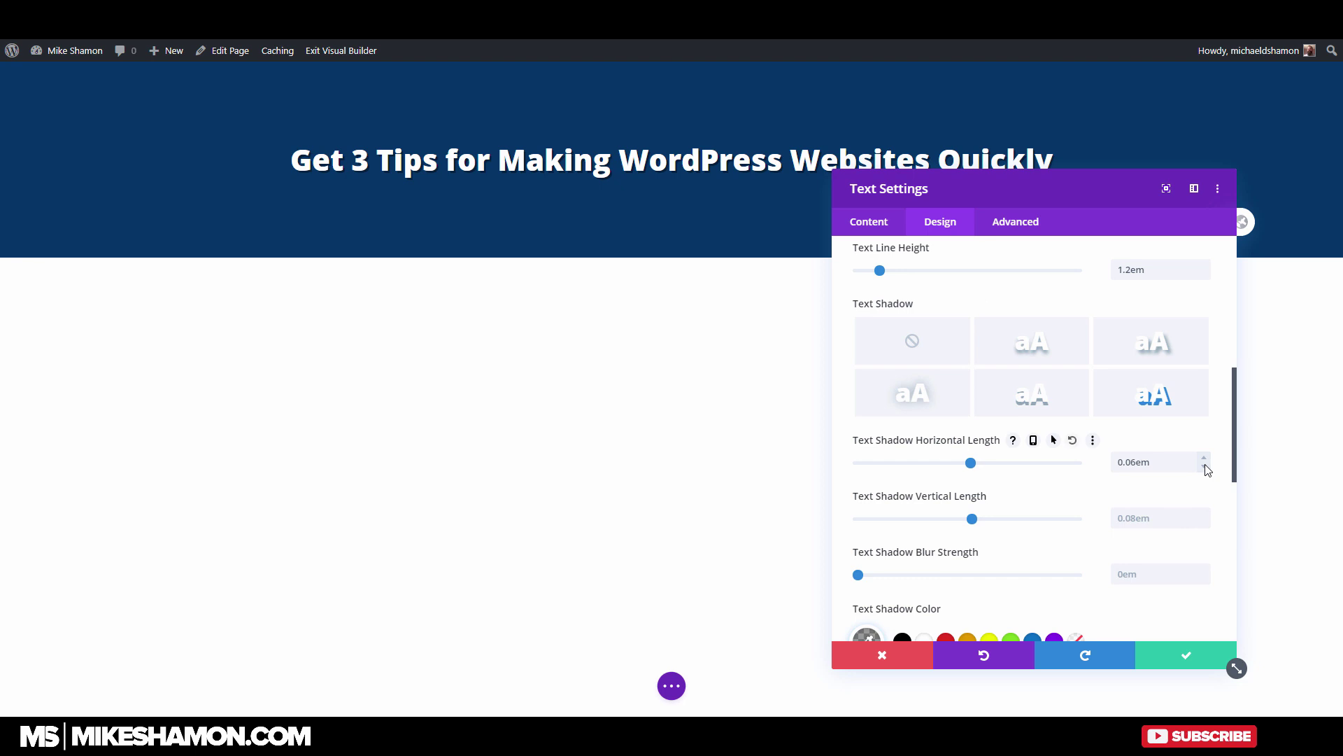
pyautogui.click(1204, 522)
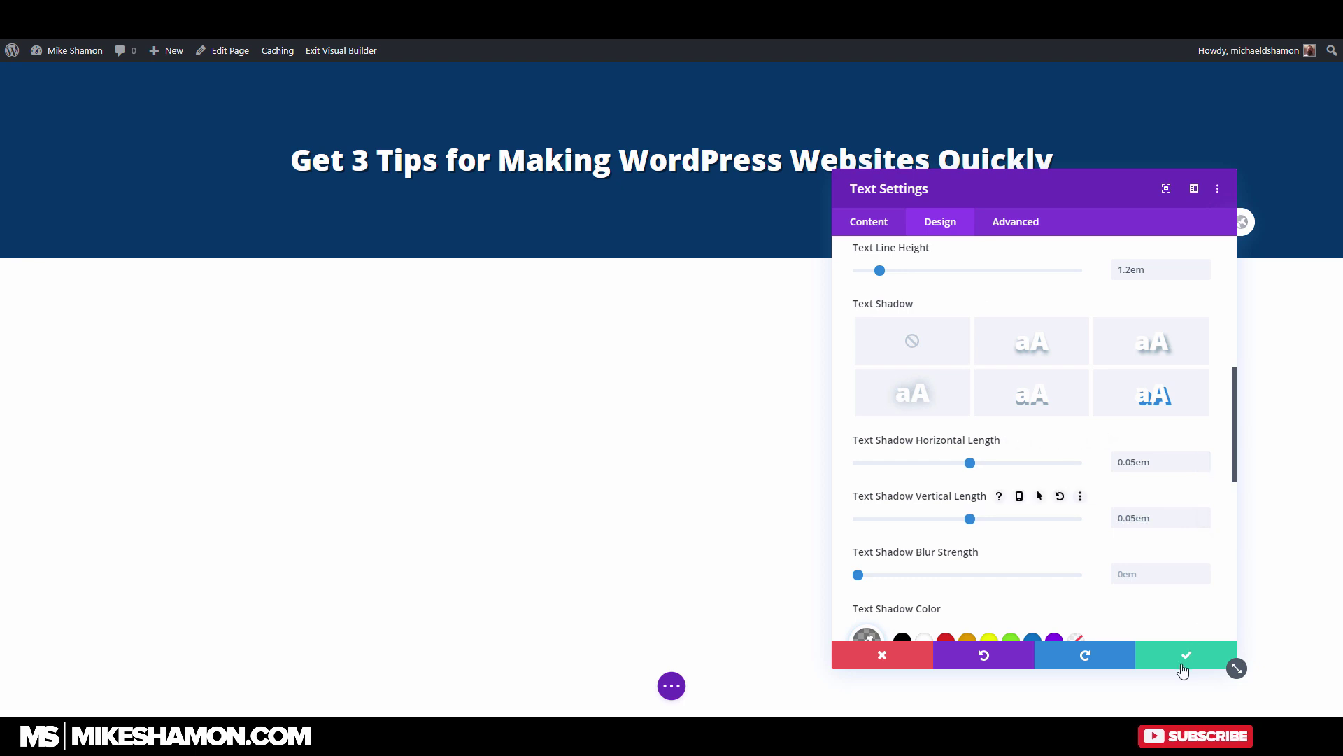
pyautogui.click(1179, 658)
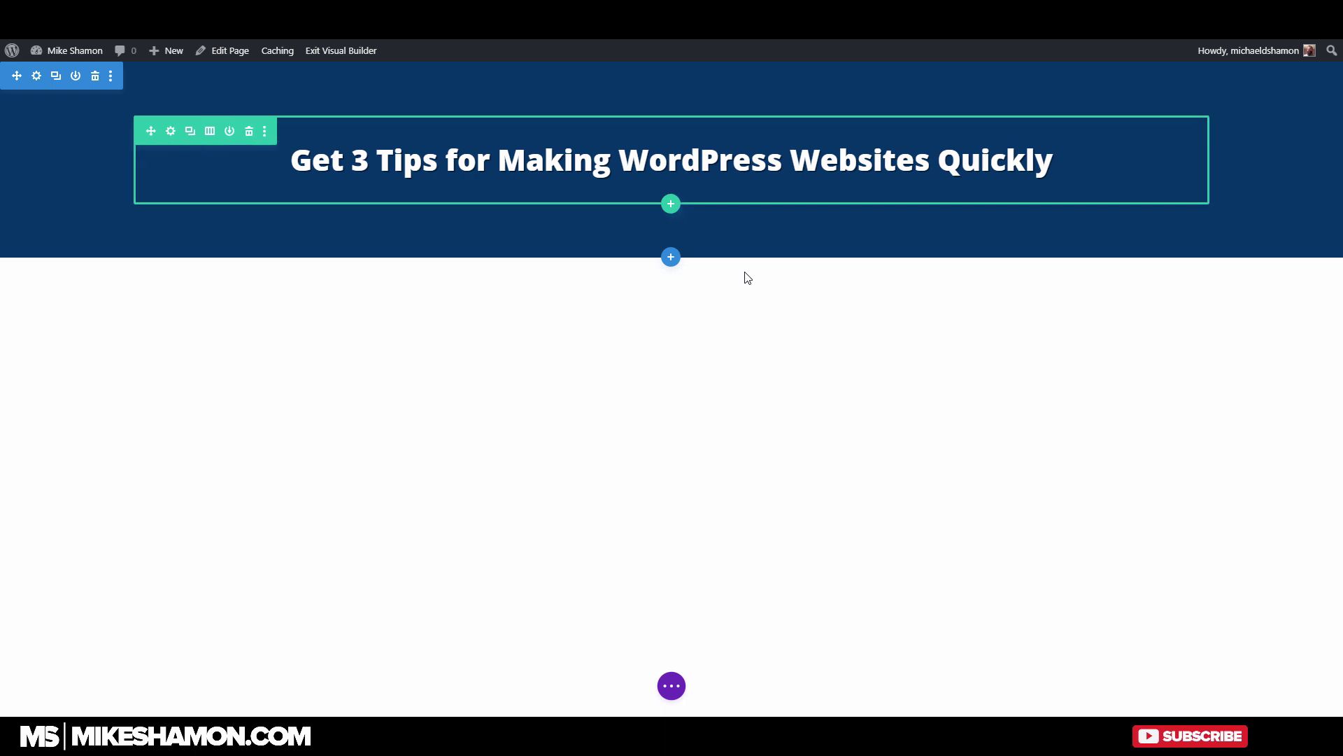
# Set the headline row's top and bottom margin and padding to 0px and save the row settings
pyautogui.doubleClick(848, 157)
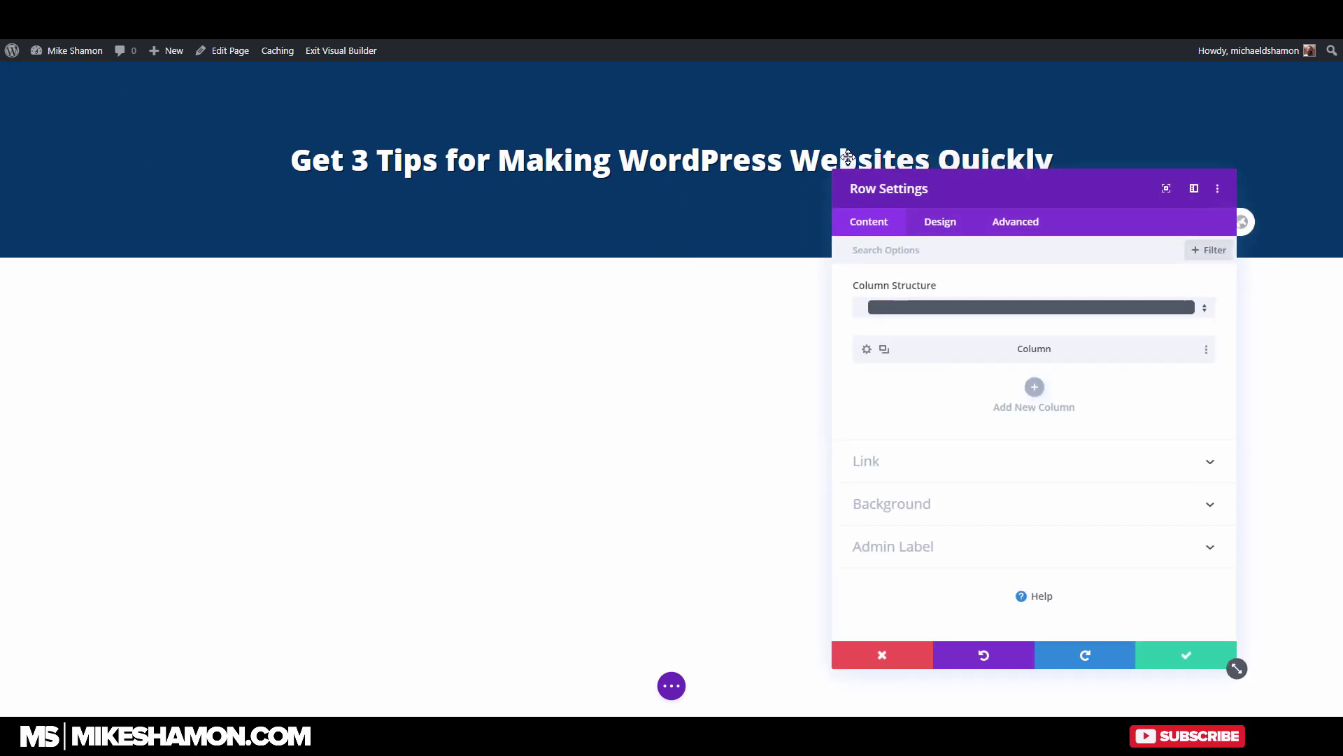
pyautogui.click(939, 222)
pyautogui.click(880, 326)
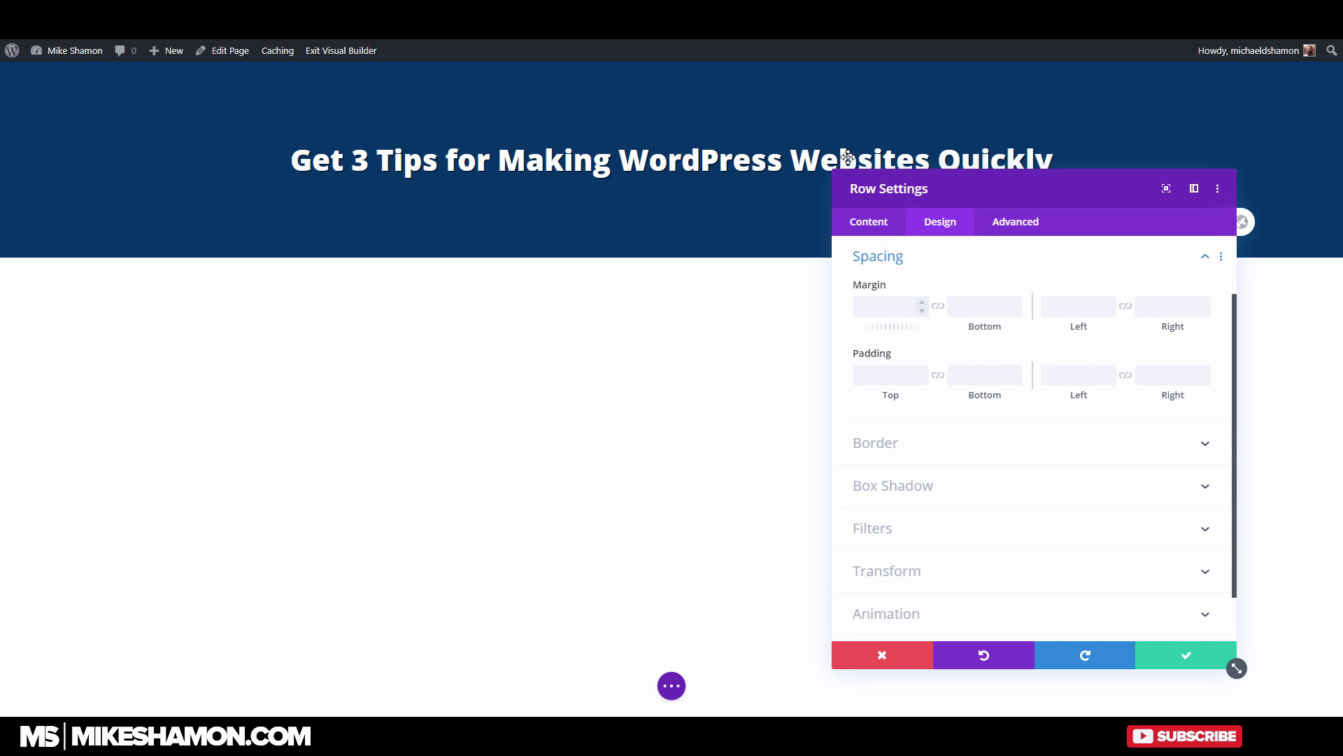
pyautogui.click(938, 306)
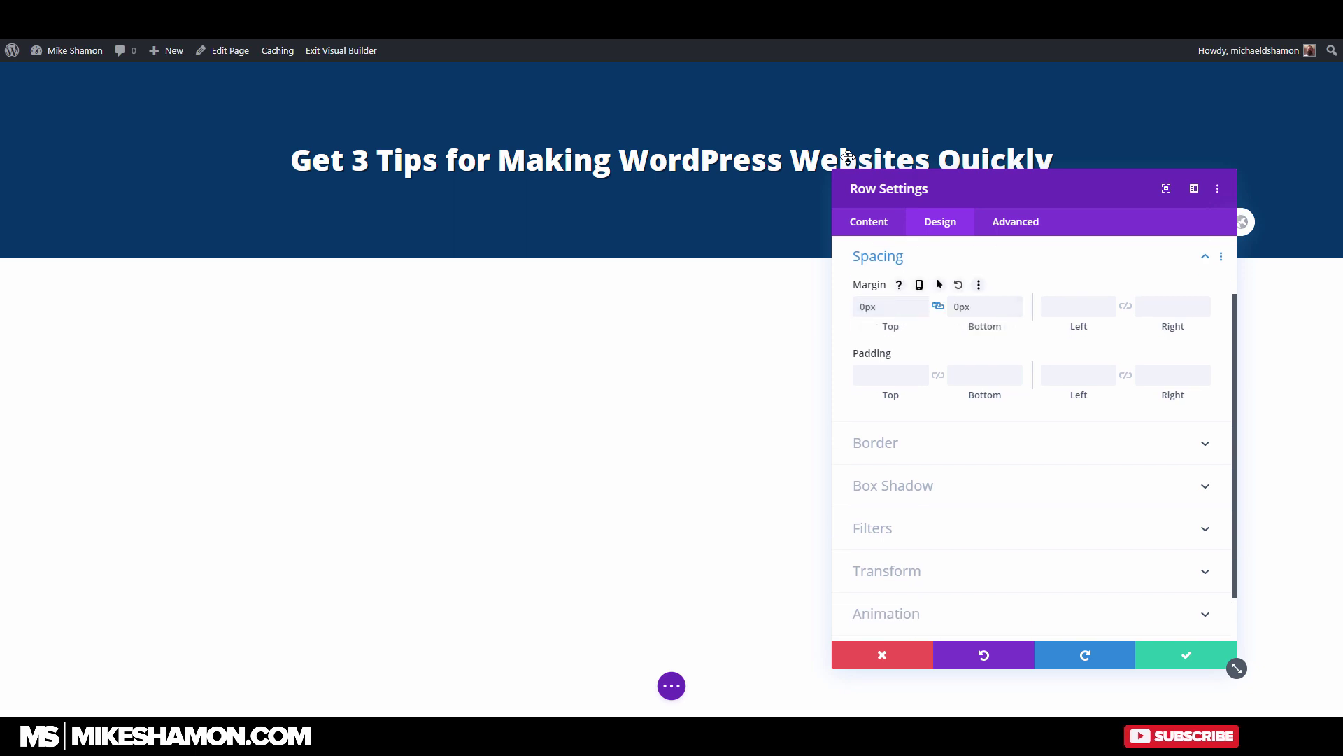
pyautogui.click(891, 375)
pyautogui.write('0')
pyautogui.click(938, 375)
pyautogui.click(1171, 653)
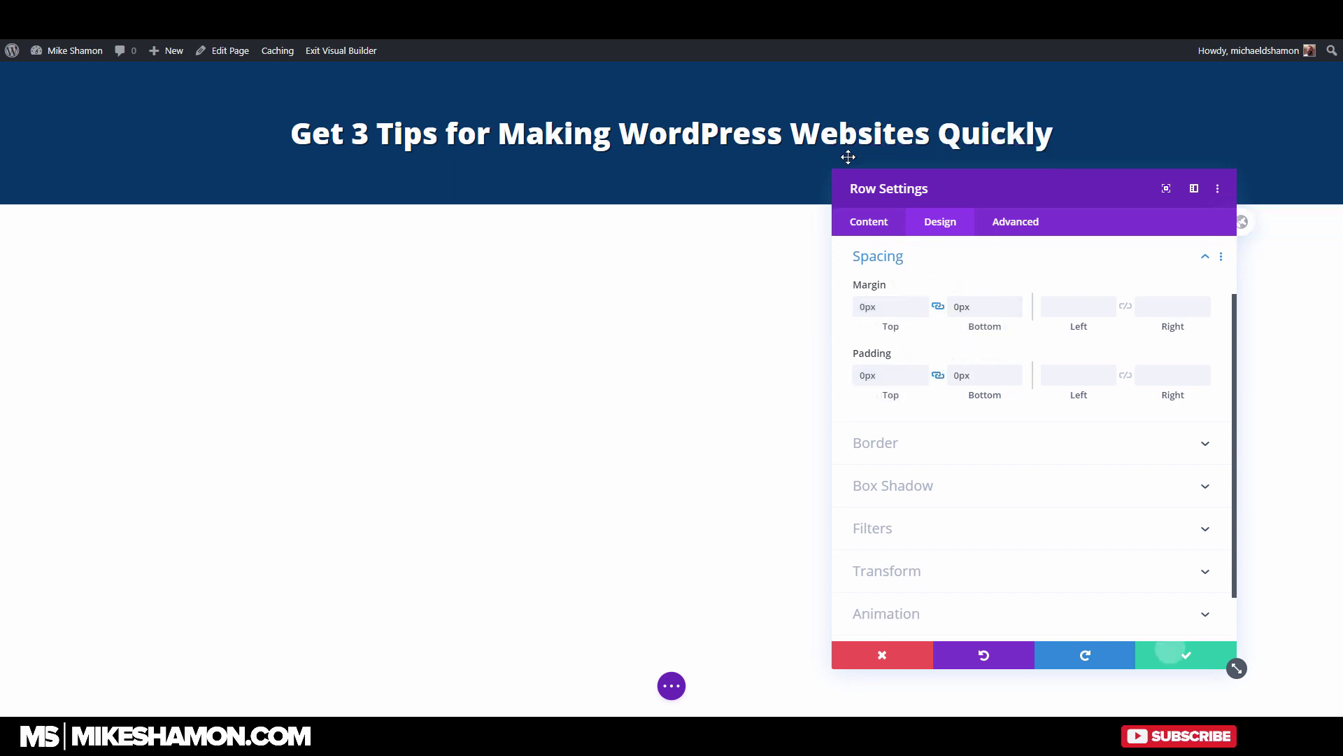
# Set the section's top and bottom margin and padding to 0px in its spacing settings
pyautogui.click(37, 75)
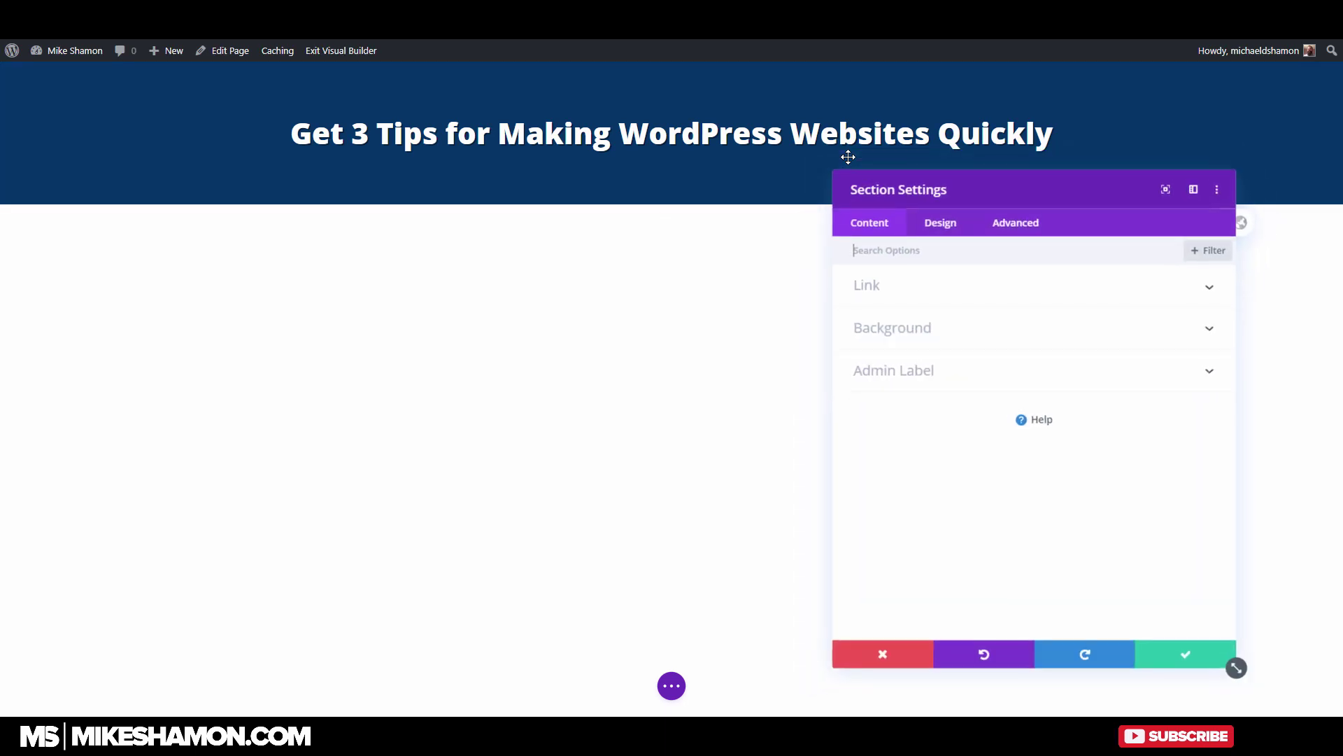
pyautogui.click(939, 222)
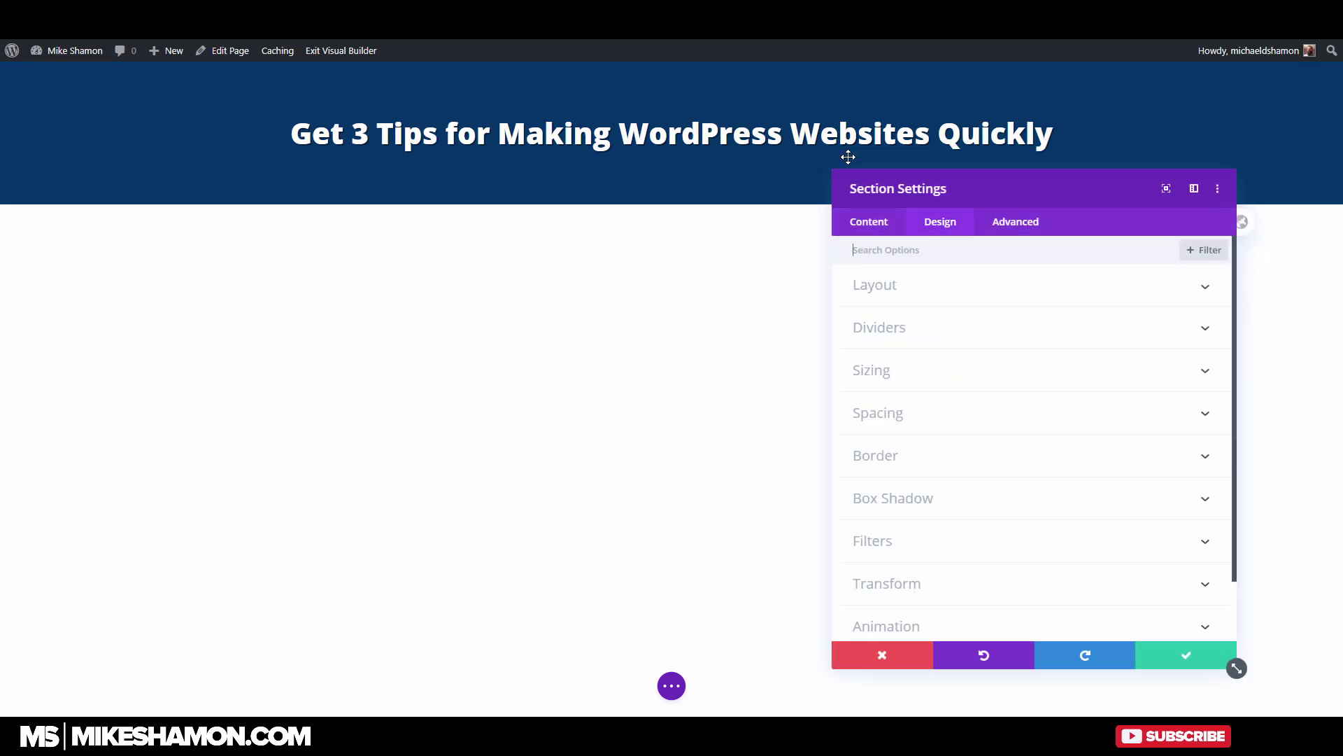
pyautogui.click(878, 413)
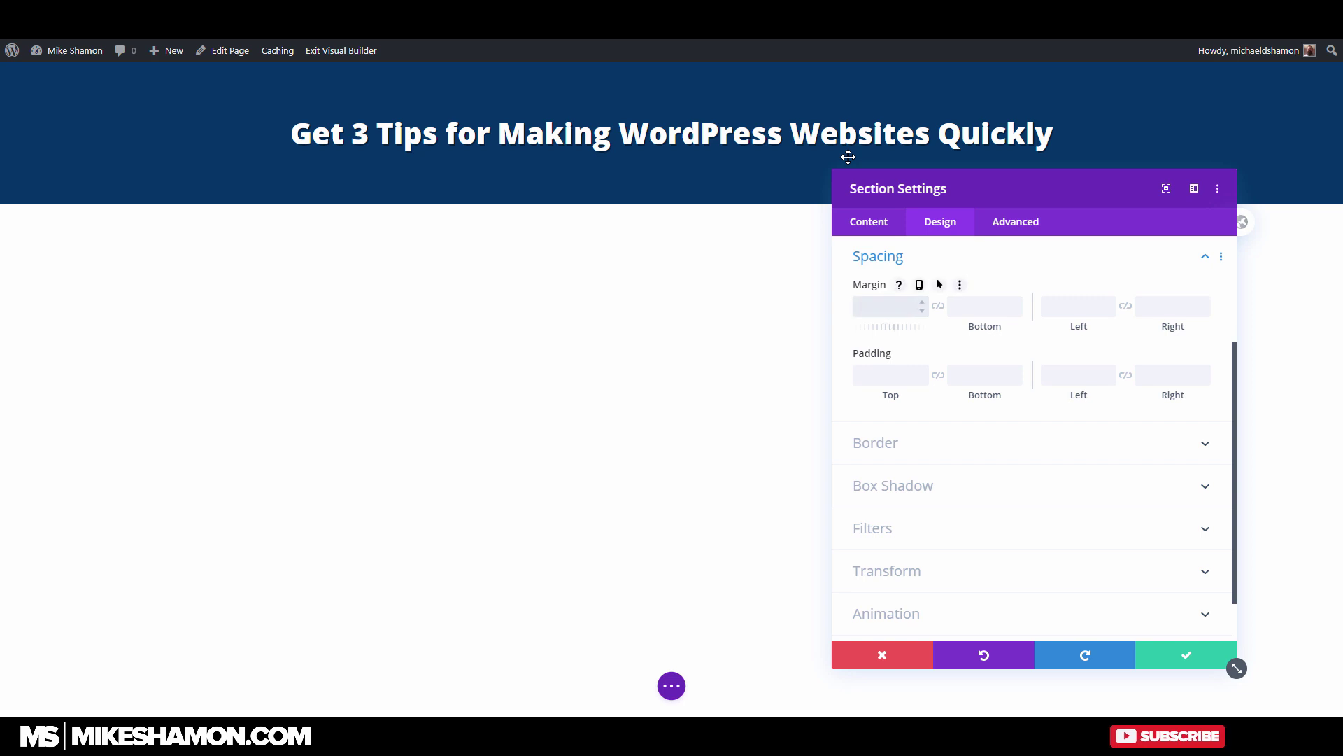
pyautogui.click(938, 306)
pyautogui.click(890, 375)
pyautogui.write('0')
pyautogui.click(938, 375)
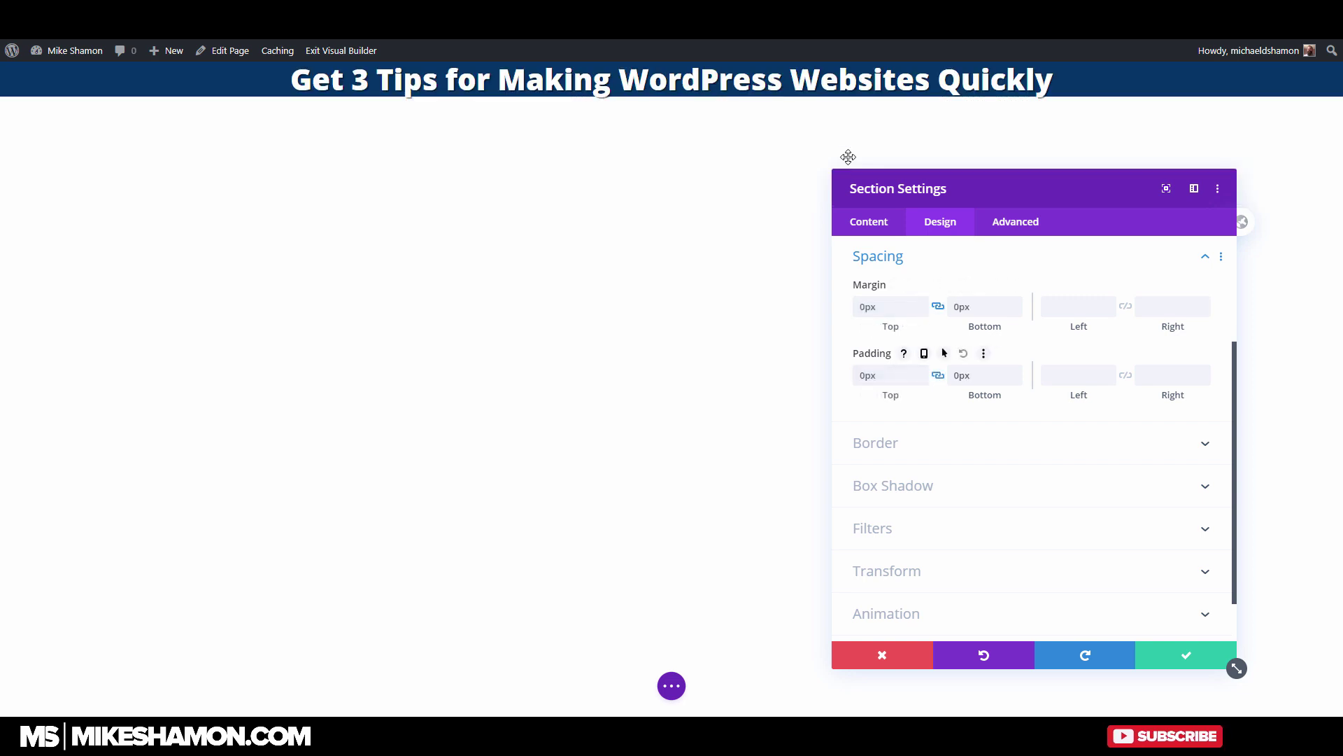
# Set the headline section's top and bottom padding to 32px and save the section settings
pyautogui.hotkey('ctrl', 'a')
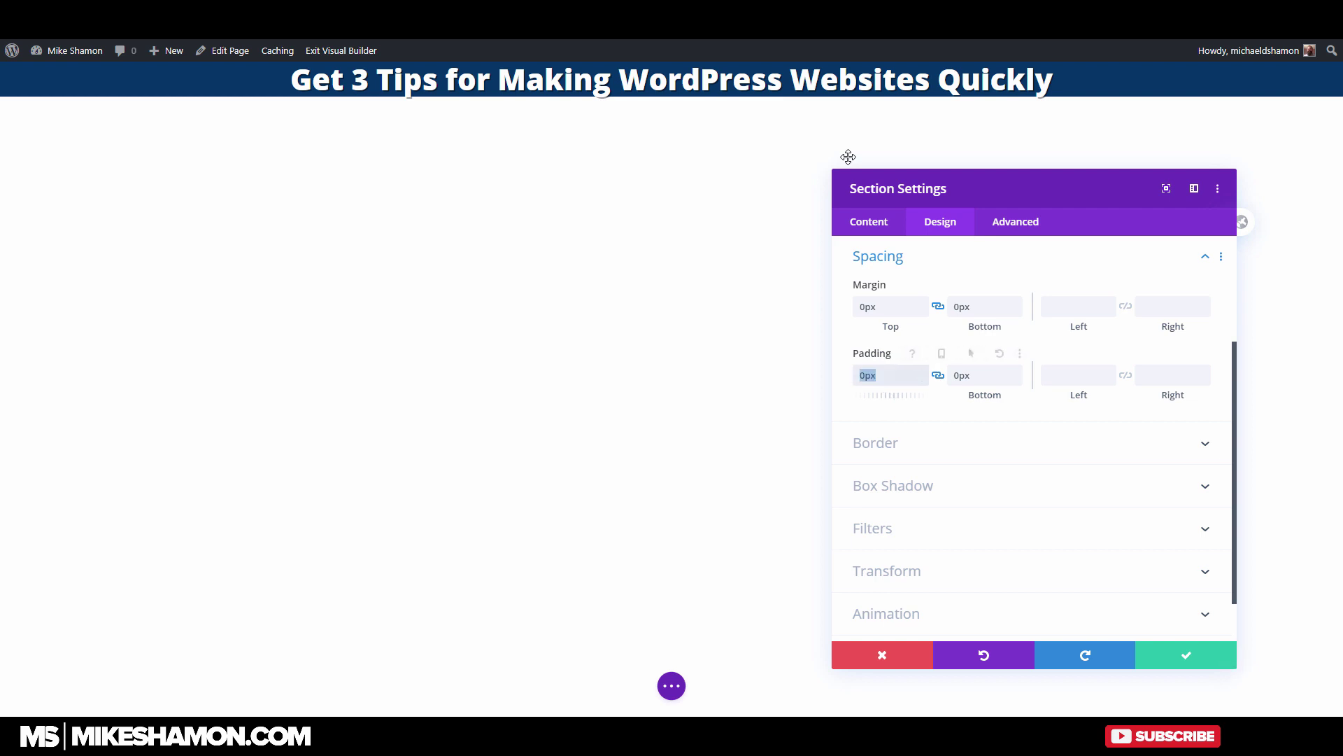
pyautogui.write('32px')
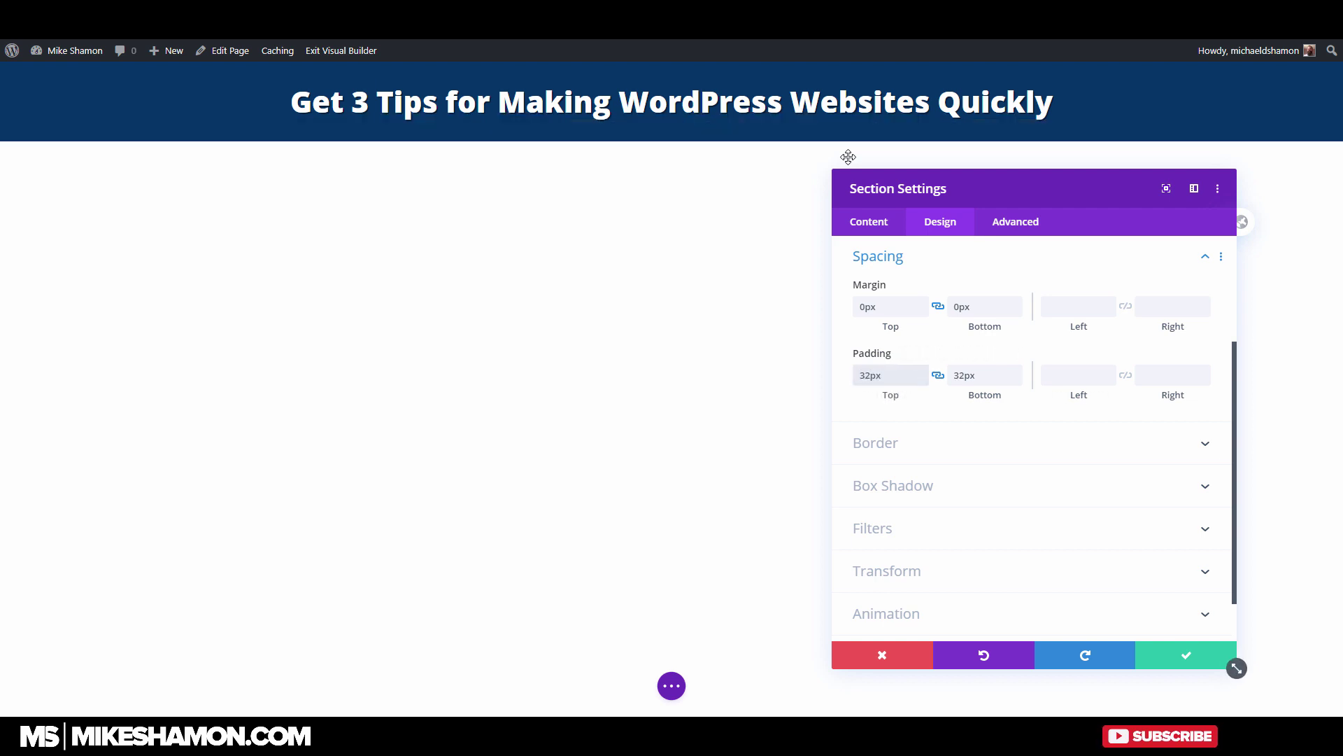
pyautogui.click(848, 157)
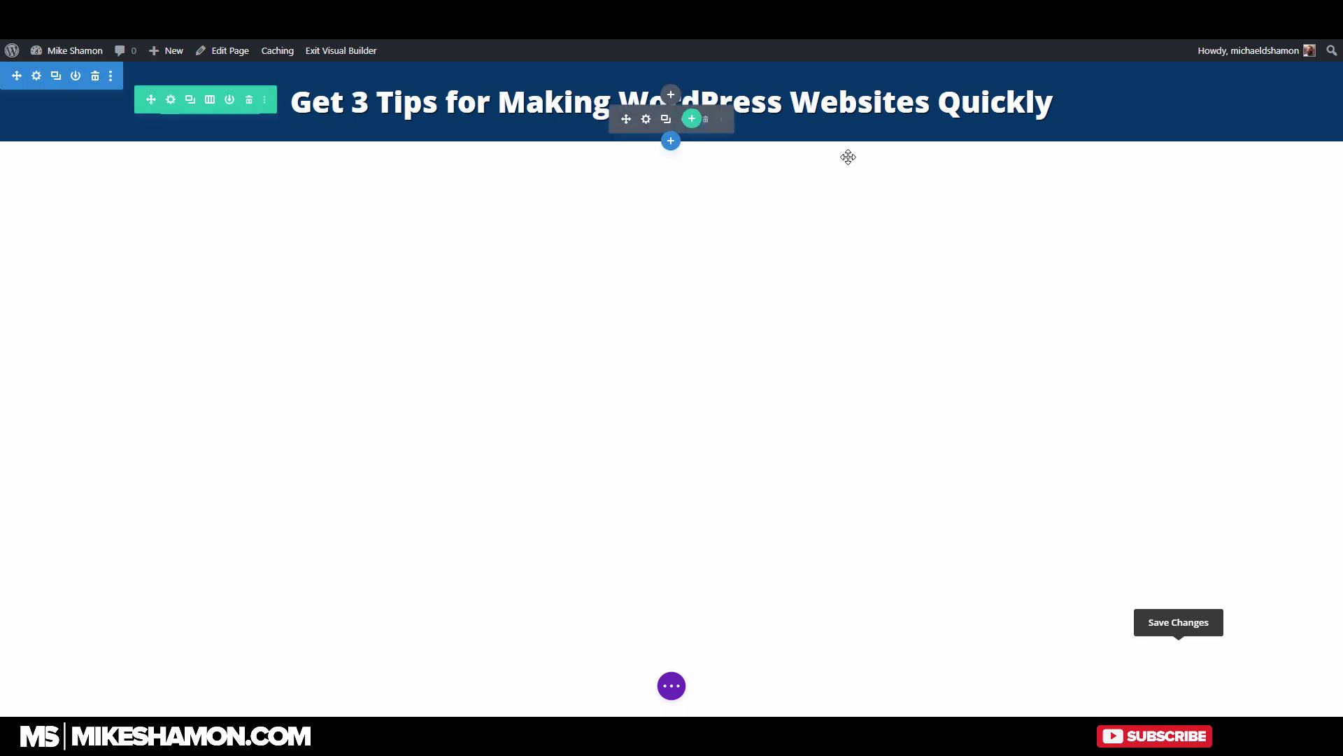
# Insert a regular section below the headline section with a row of two equal columns
pyautogui.click(671, 140)
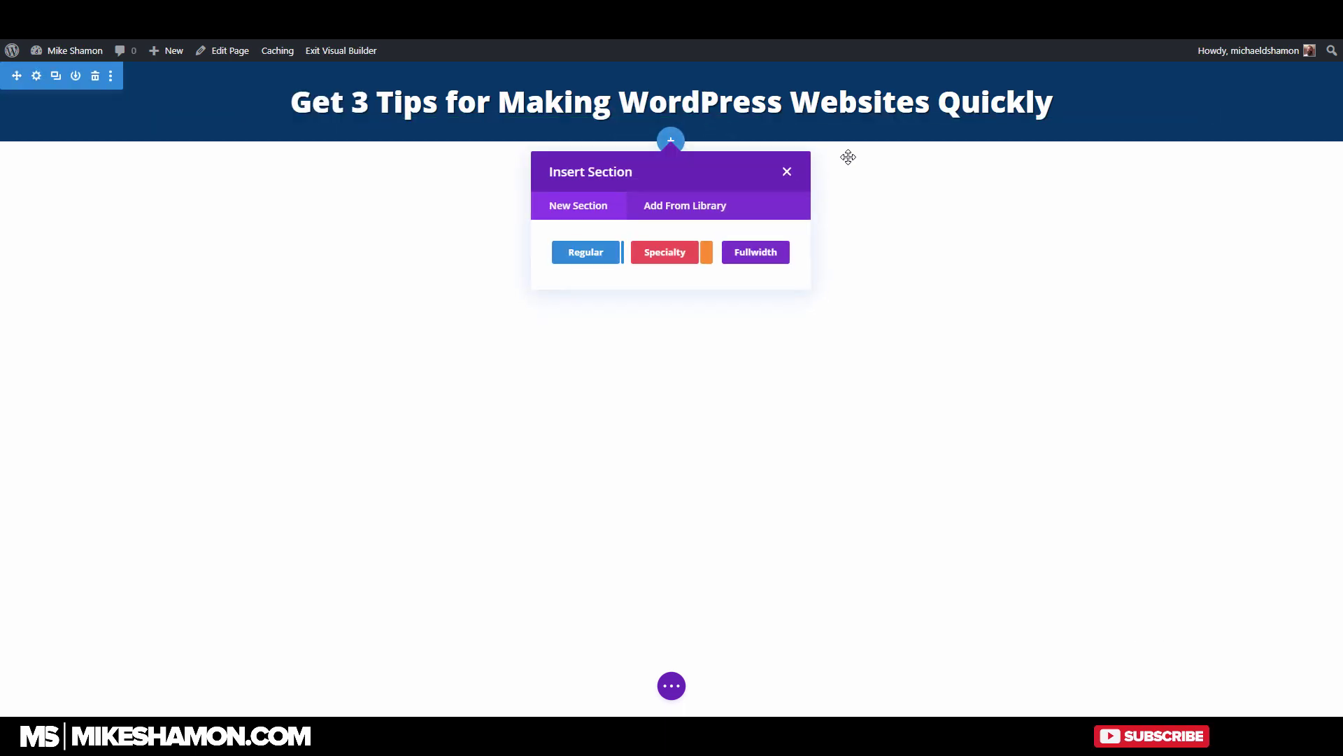
pyautogui.click(586, 252)
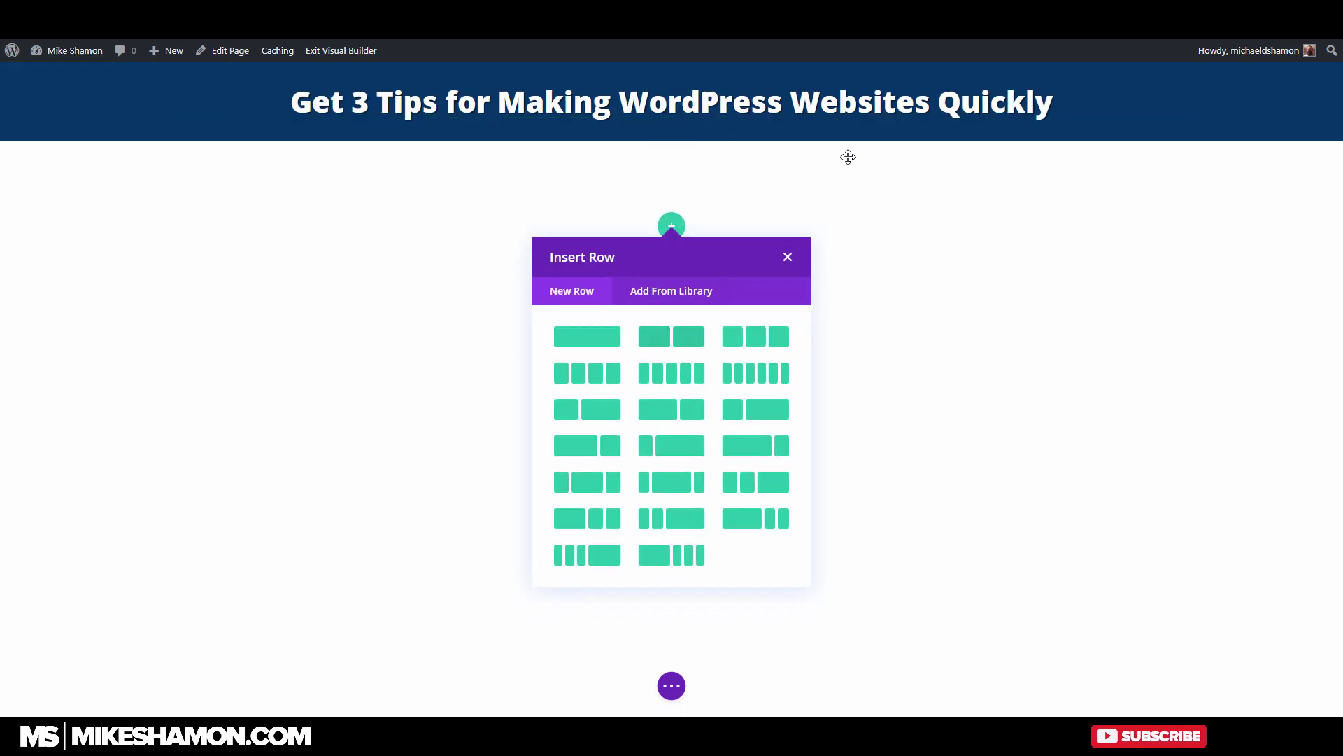
pyautogui.click(671, 336)
# Add an Image module to the new row's first column, using the ebook cover how-to-make-wordpress-sites-quickly.png from the media library
pyautogui.click(380, 345)
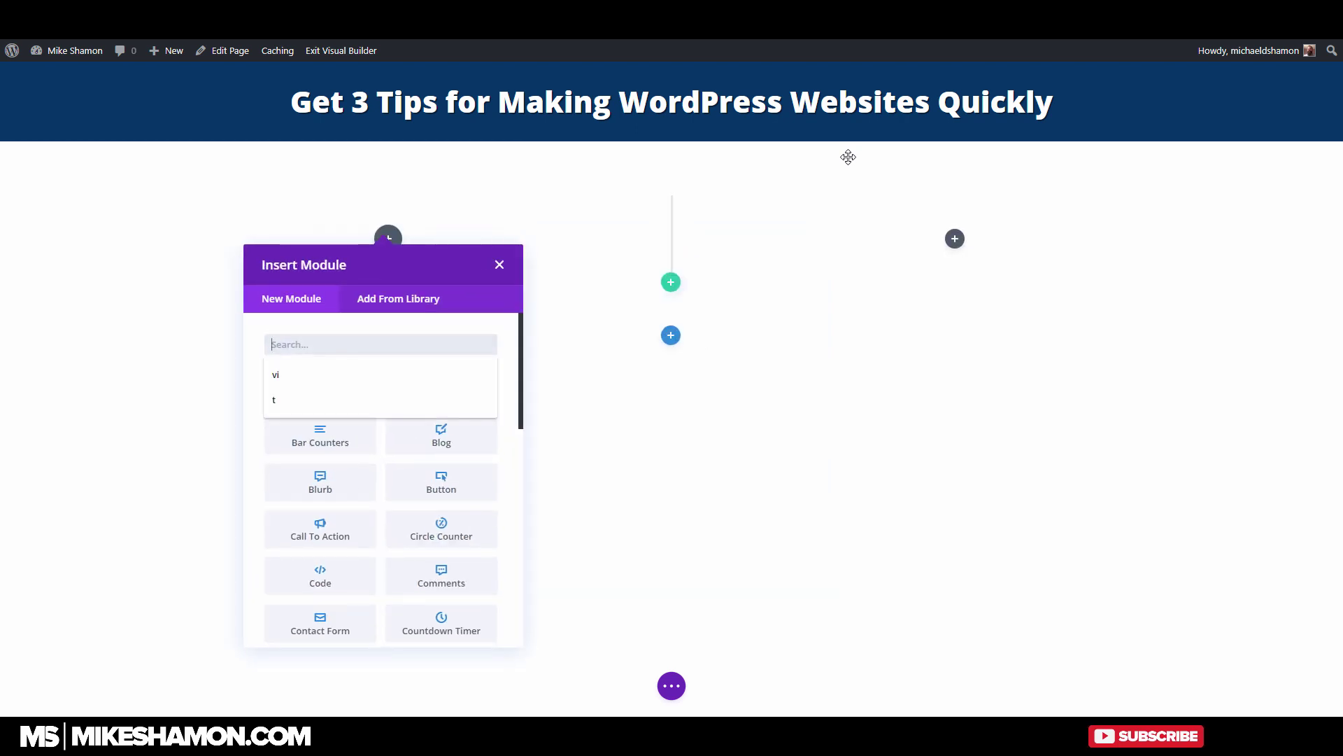
pyautogui.write('im')
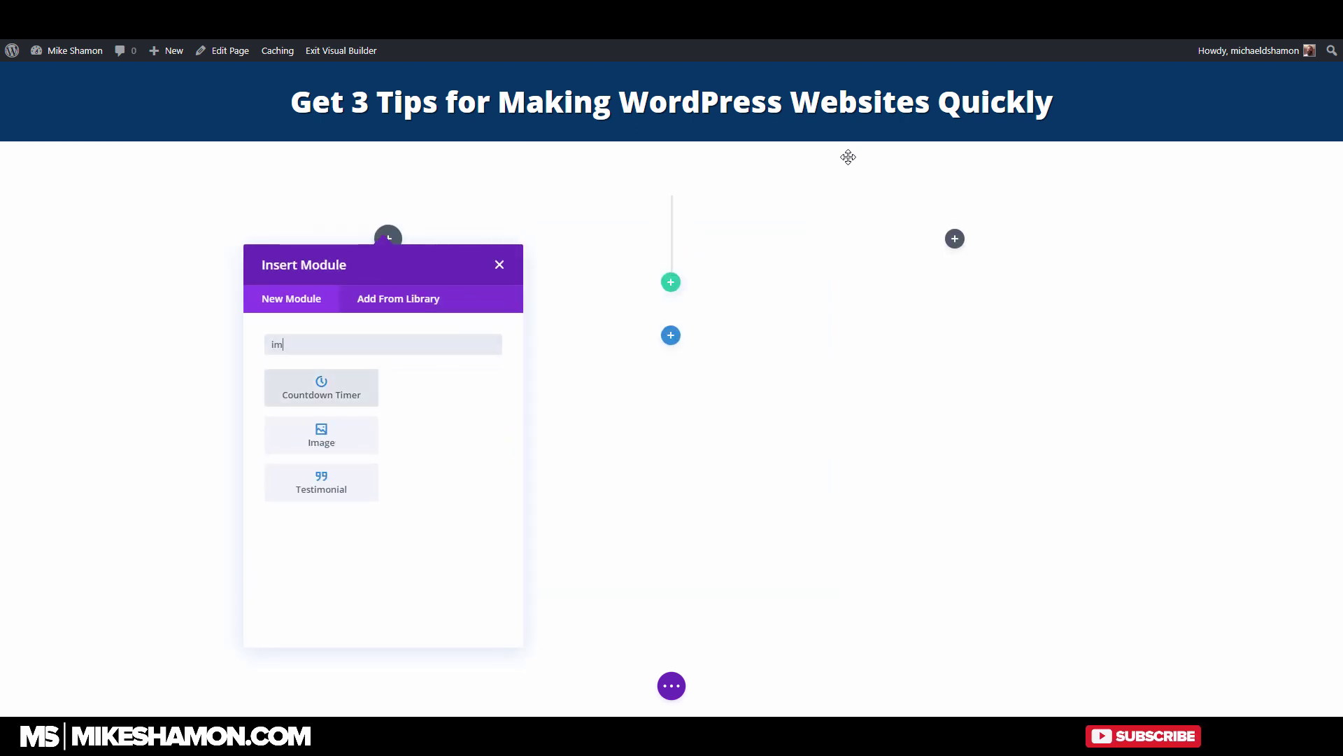
pyautogui.press('Right')
pyautogui.press('Return')
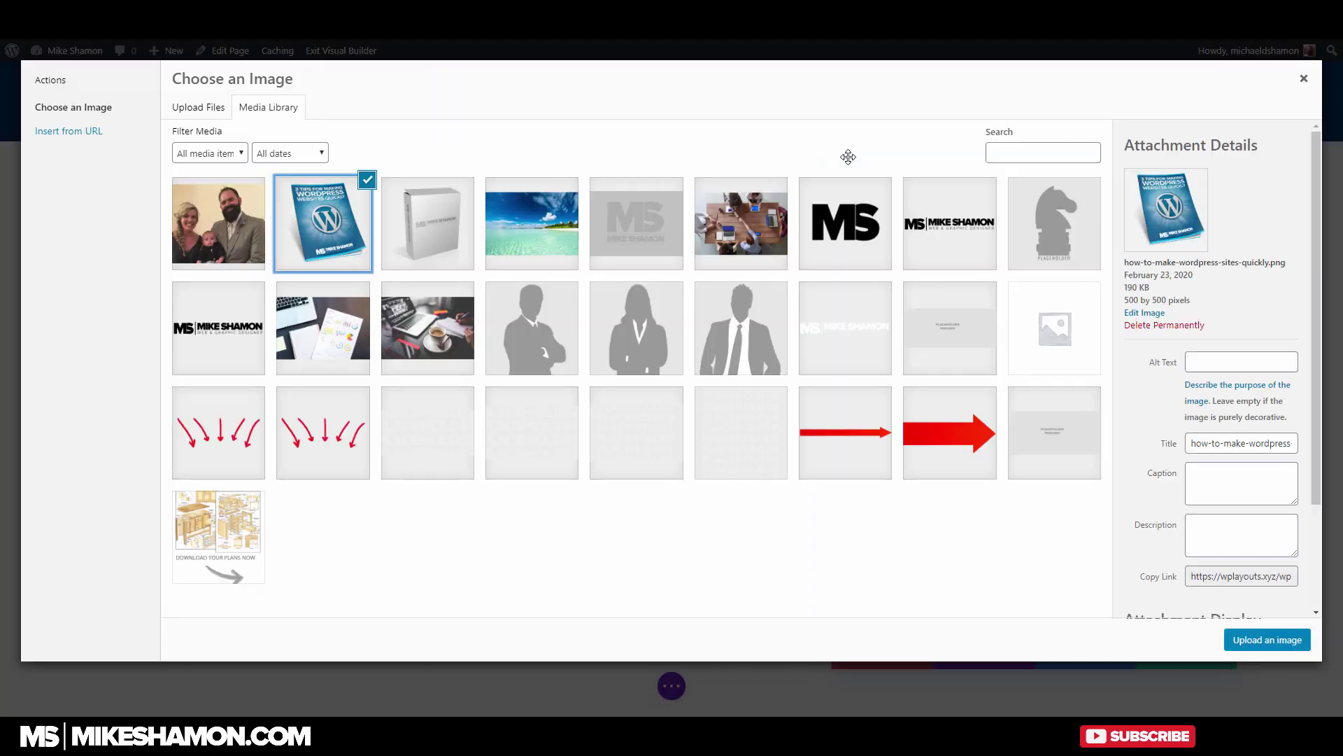
pyautogui.press('Return')
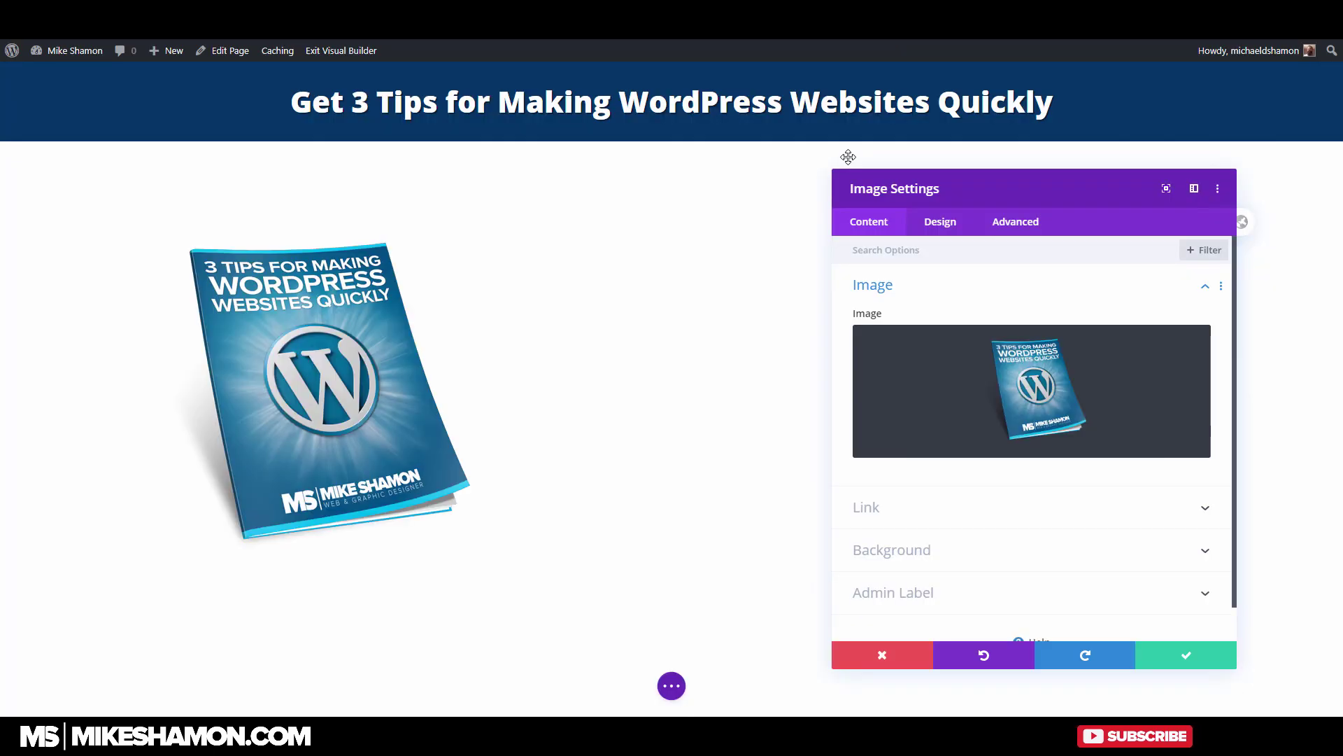
# Align the ebook cover image to the right of its column and save the module
pyautogui.click(939, 221)
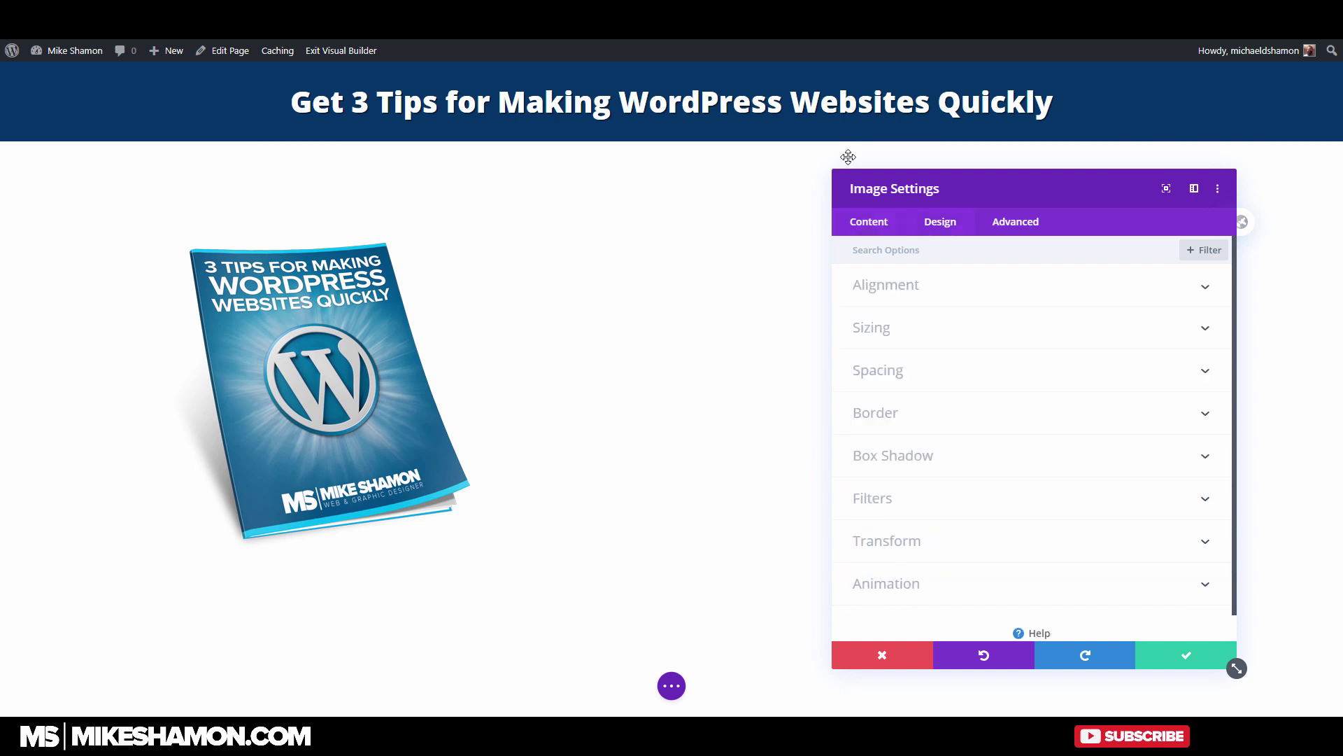
pyautogui.click(885, 285)
pyautogui.click(1151, 335)
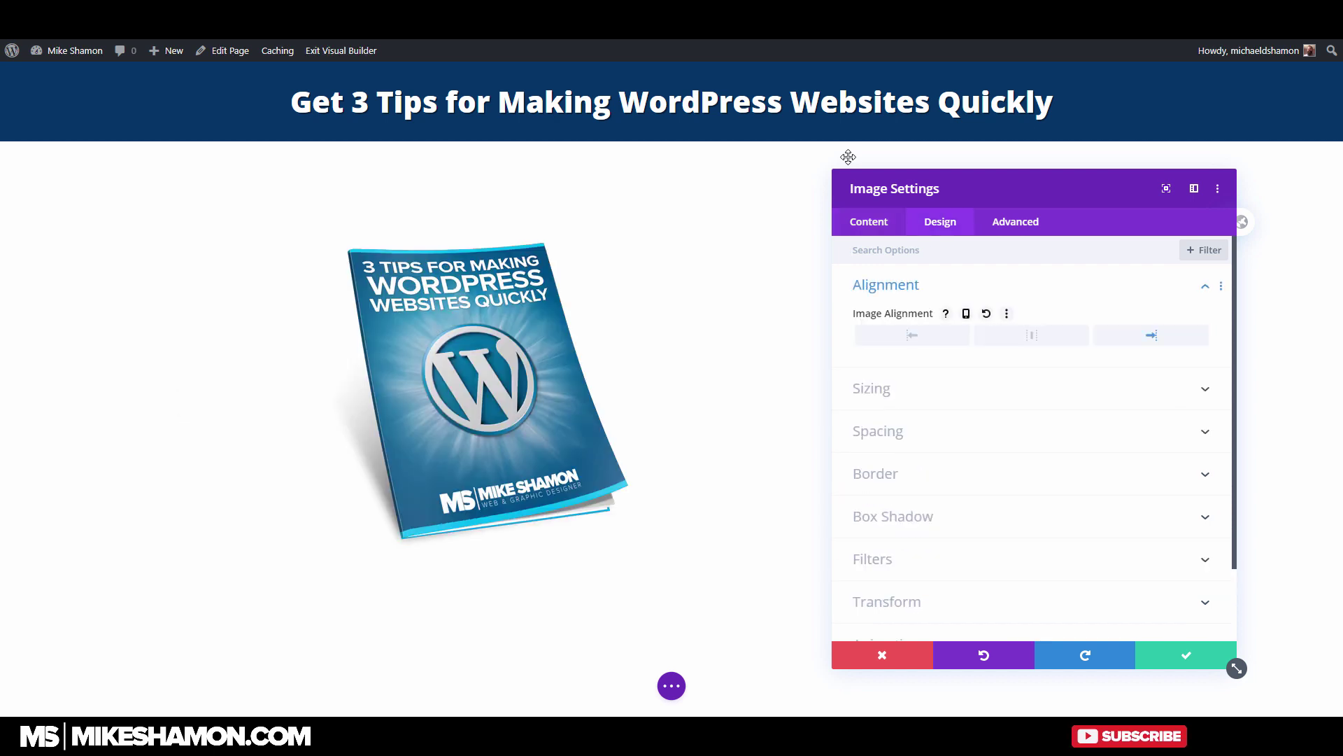
pyautogui.click(1186, 655)
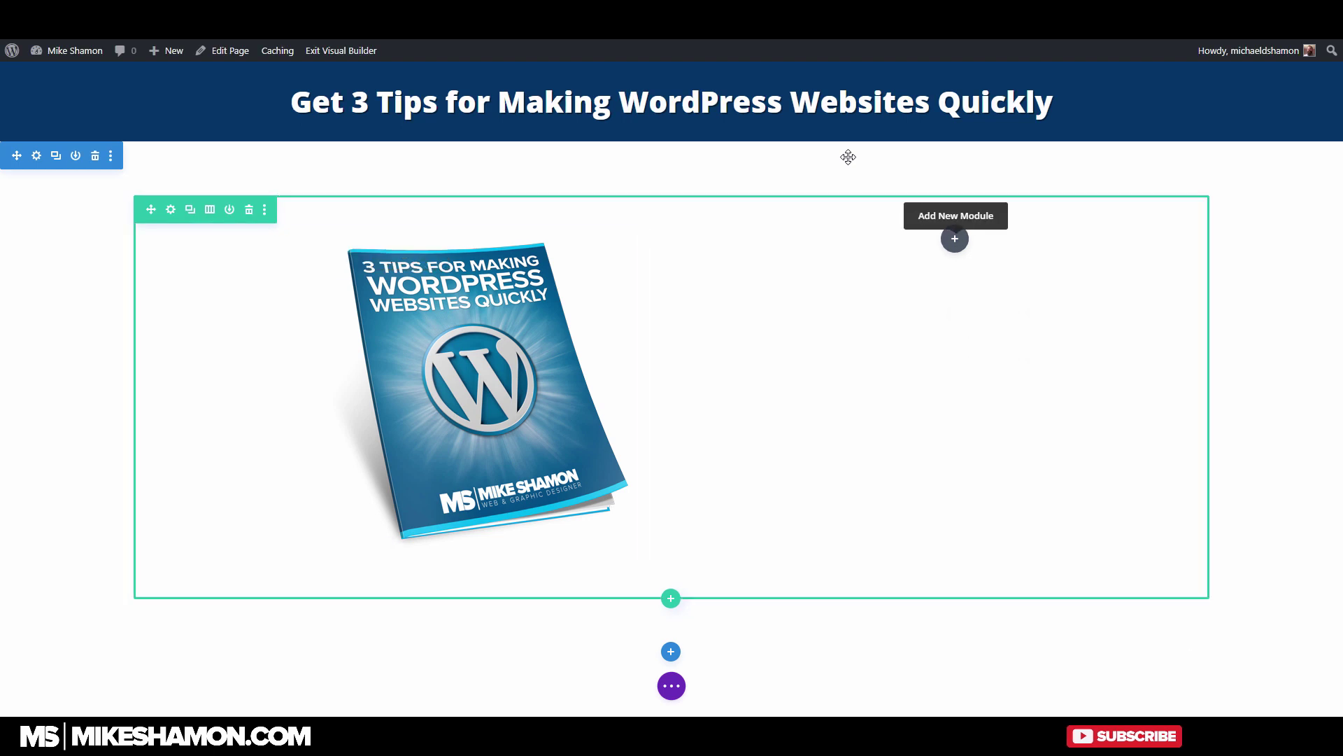
# Add an Email Optin module to the empty column beside the ebook cover
pyautogui.click(955, 238)
pyautogui.write('optin')
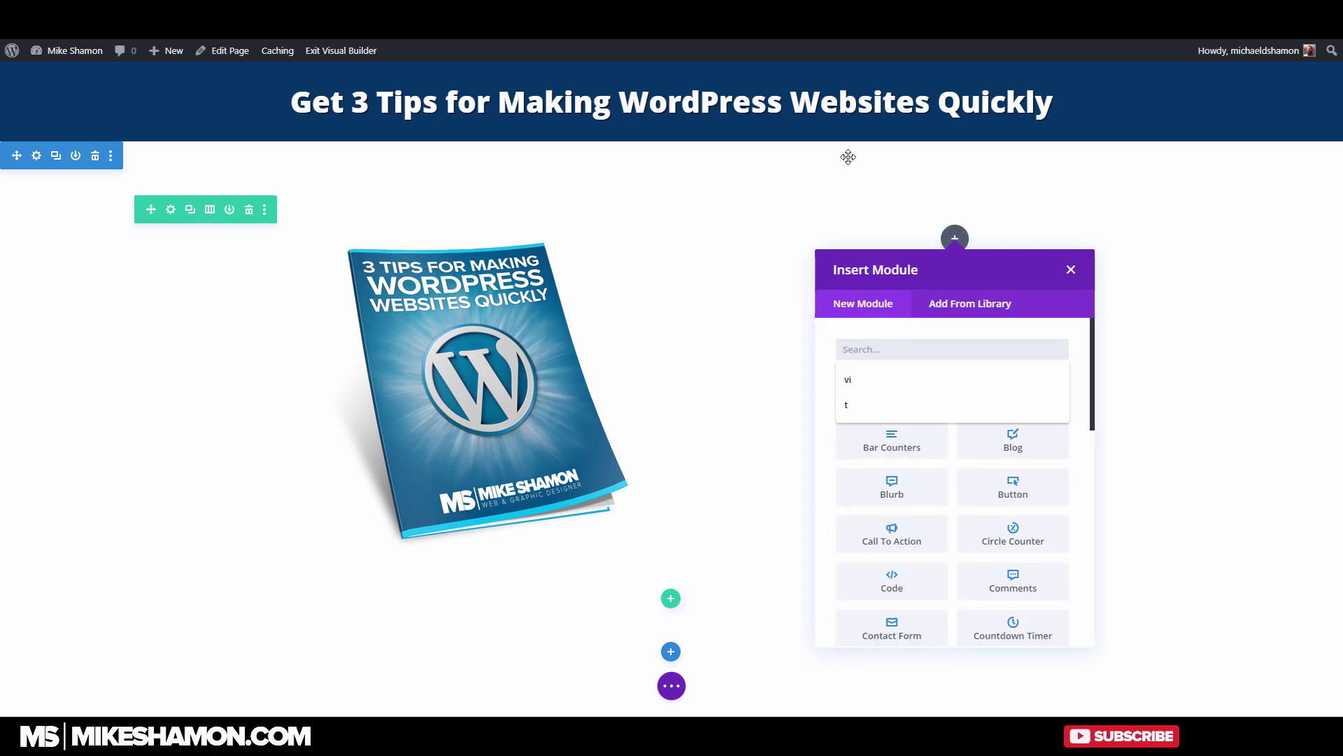
pyautogui.press('Return')
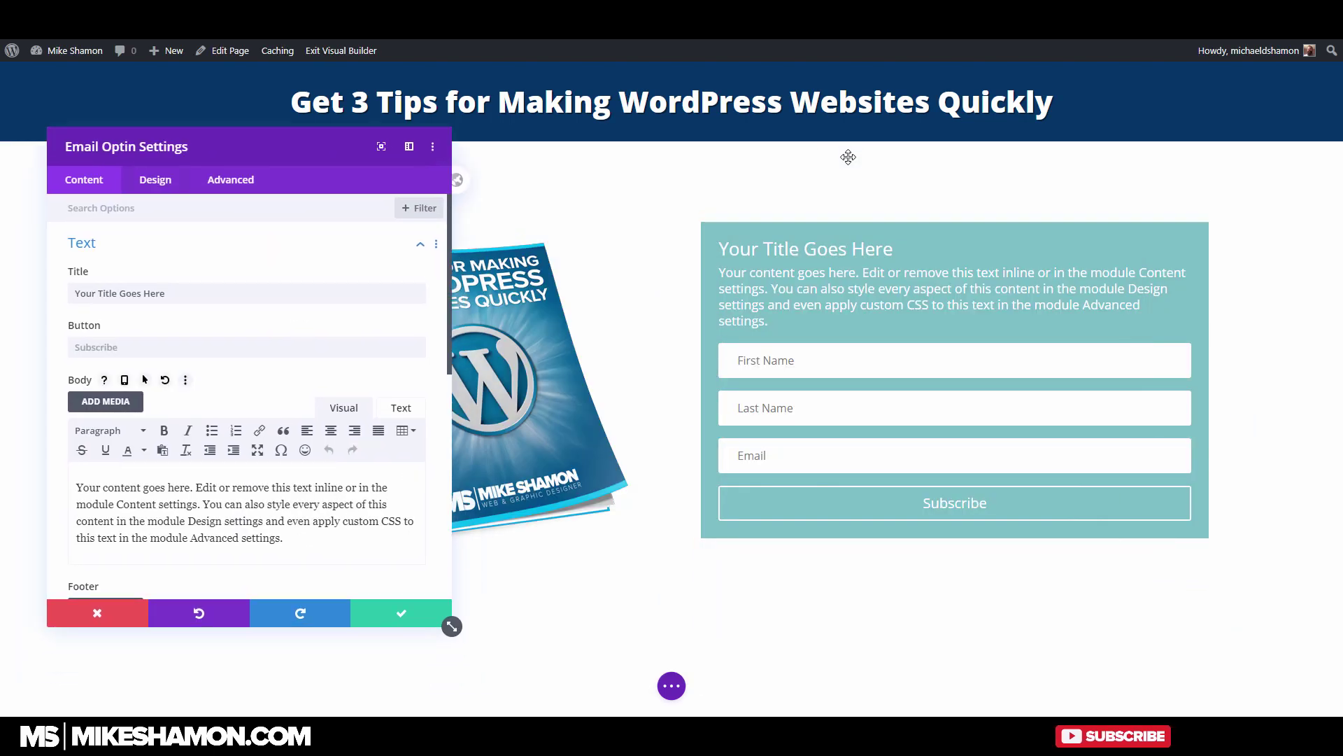
# Set the email optin's title to "Enter Your Email Below"
pyautogui.click(156, 180)
pyautogui.click(84, 180)
pyautogui.tripleClick(154, 293)
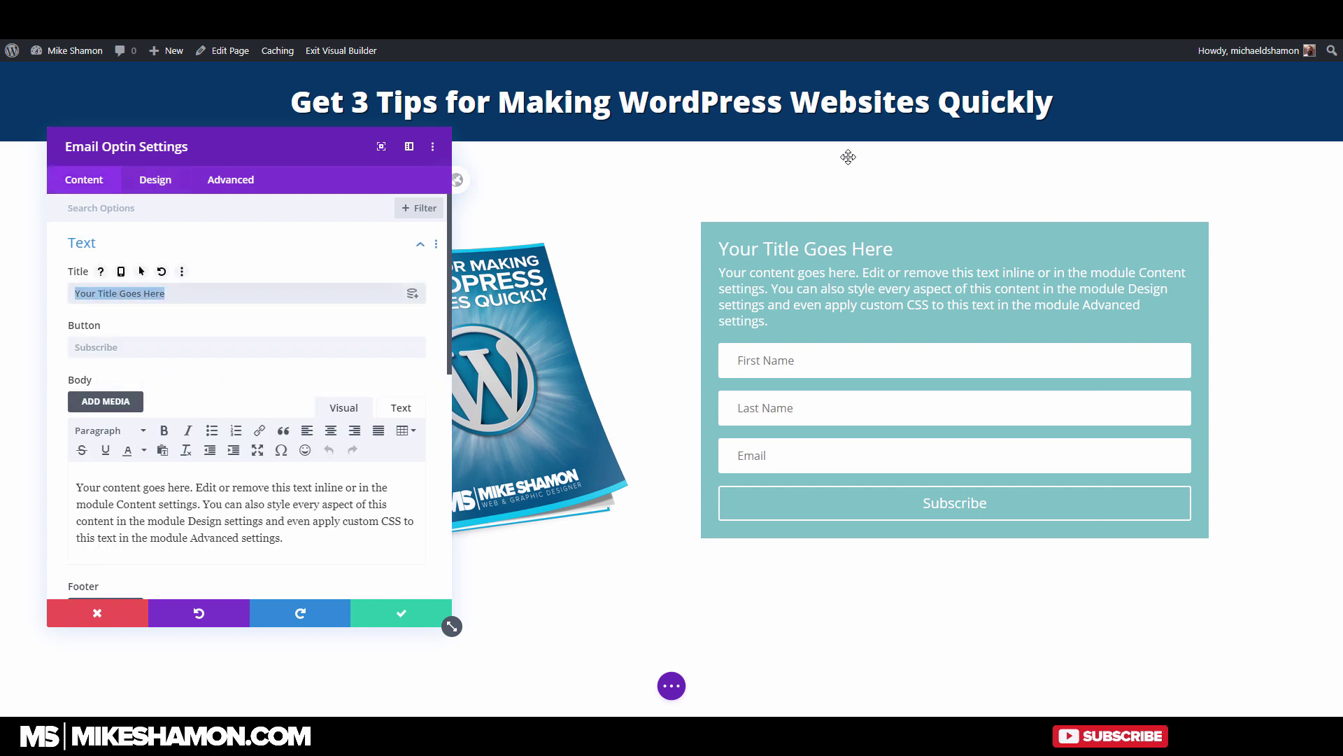
pyautogui.write('Learn')
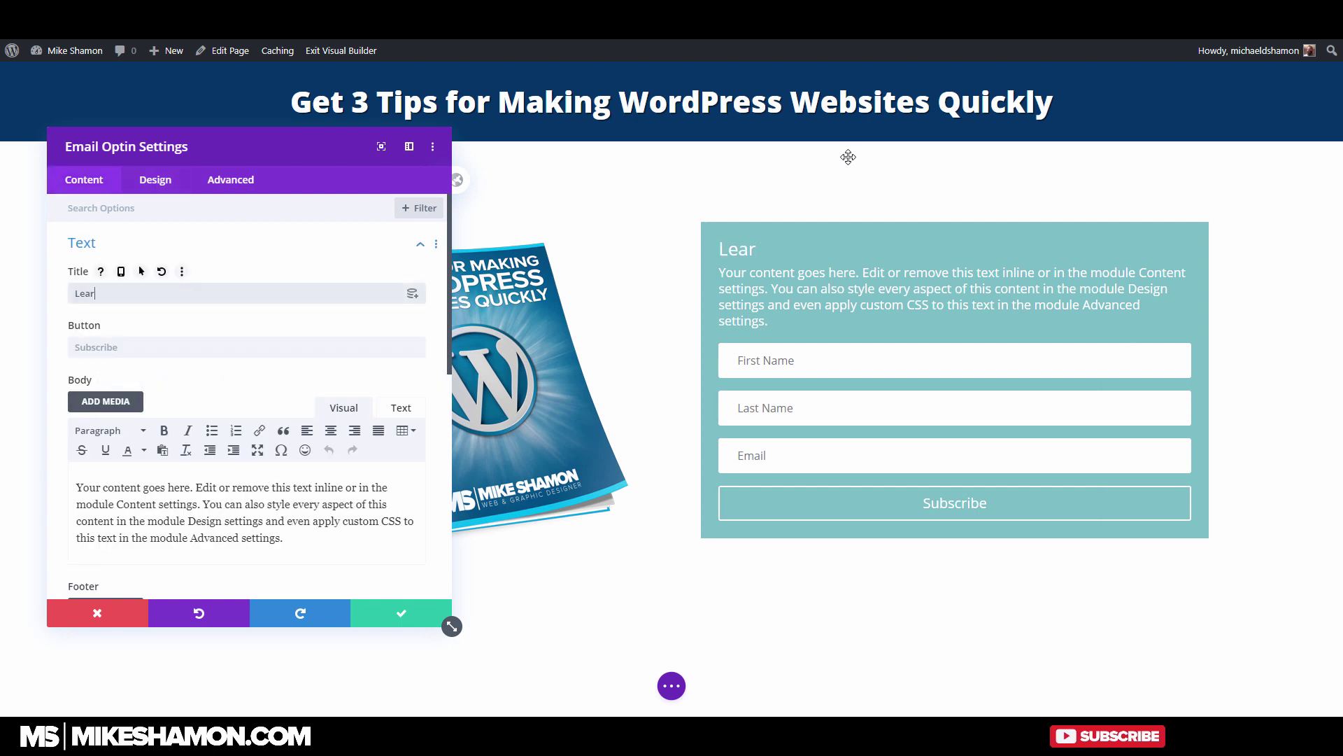
pyautogui.press('BackSpace')
pyautogui.press('BackSpace')
pyautogui.press('BackSpace')
pyautogui.press('BackSpace')
pyautogui.press('BackSpace')
pyautogui.press('BackSpace')
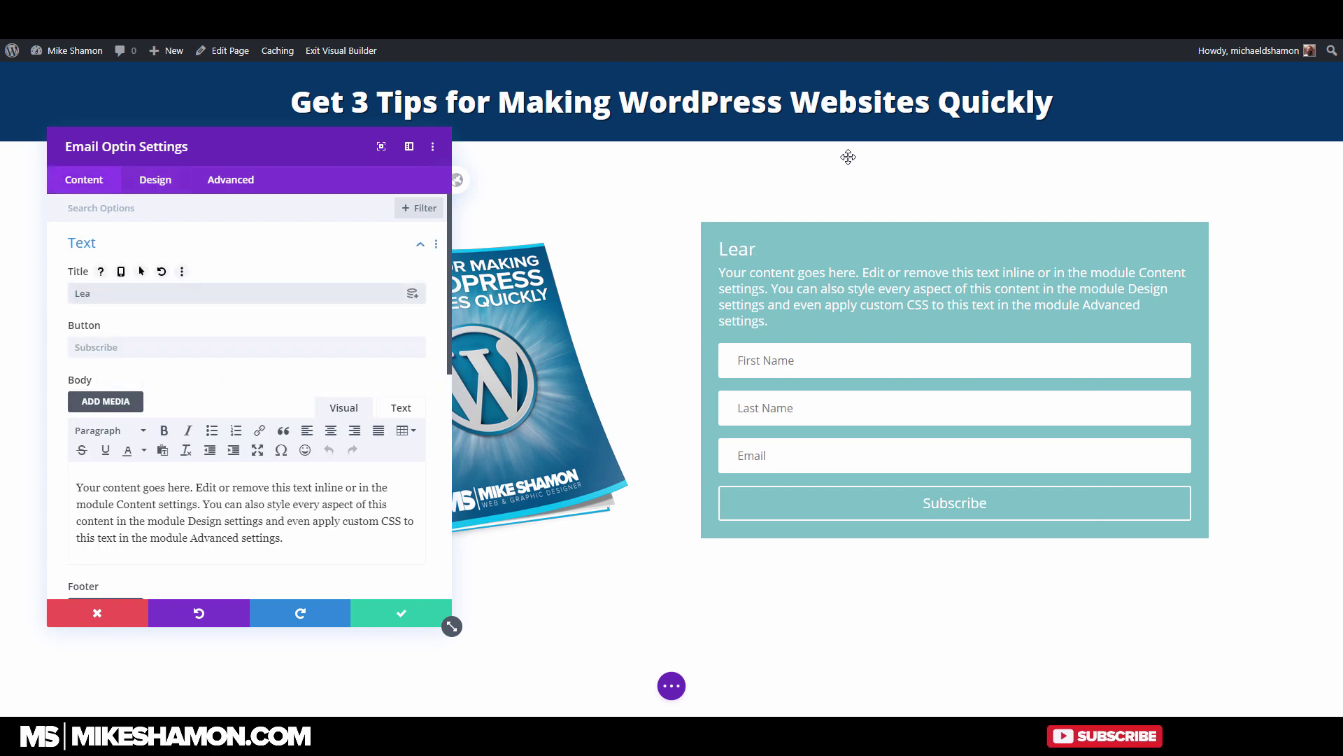
pyautogui.write('Enter ')
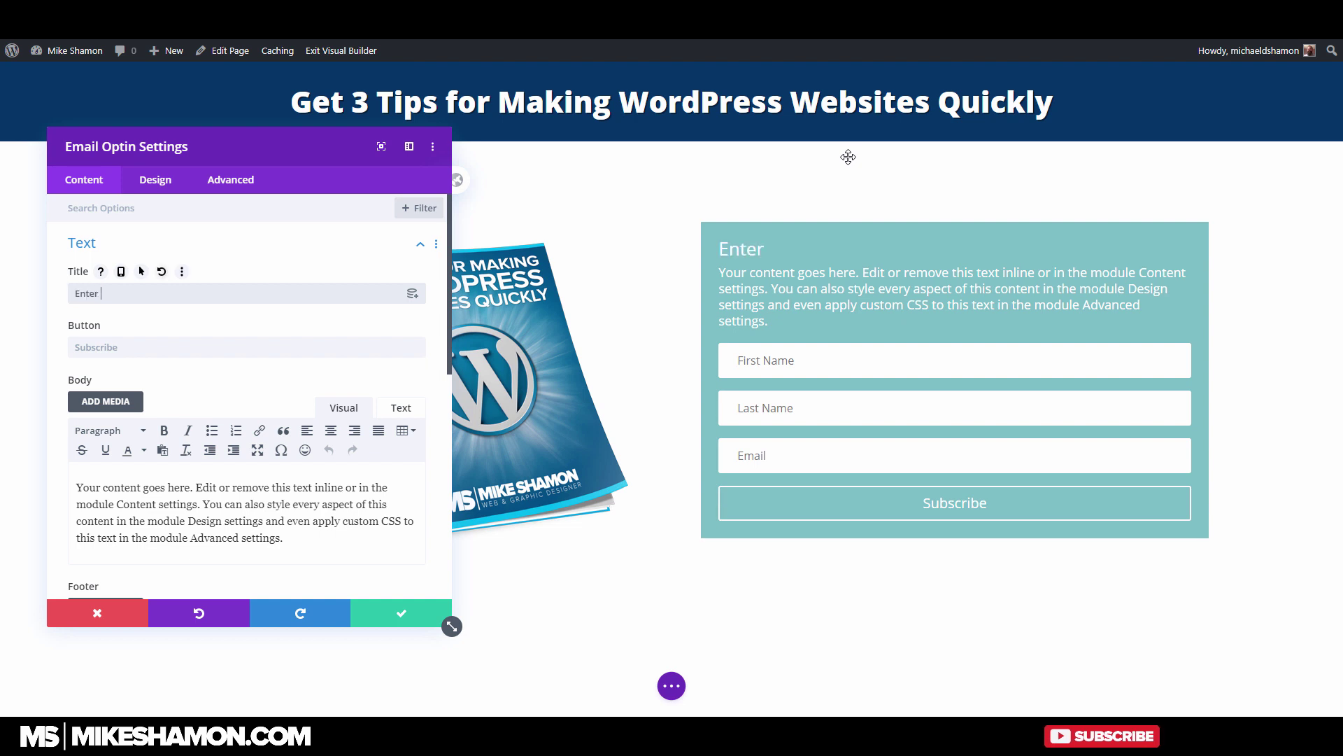
pyautogui.write('Your E')
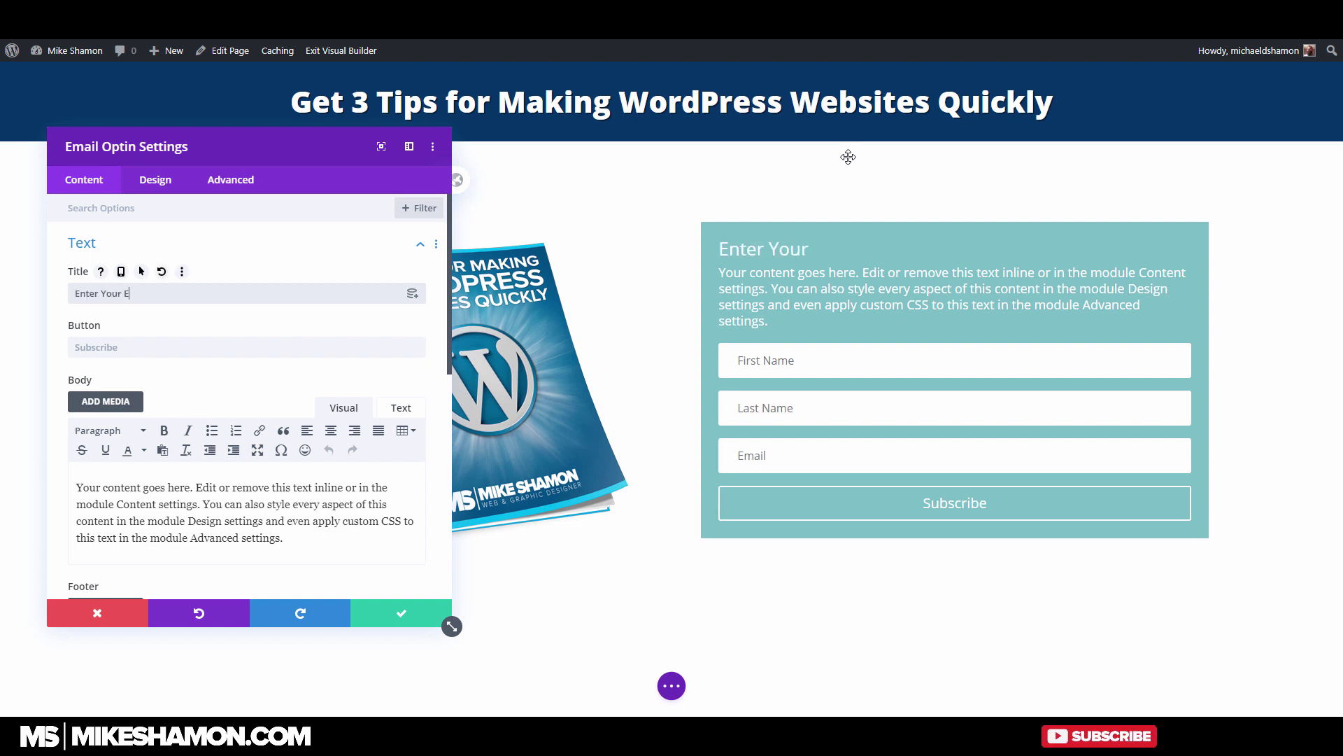
pyautogui.write('mail Below')
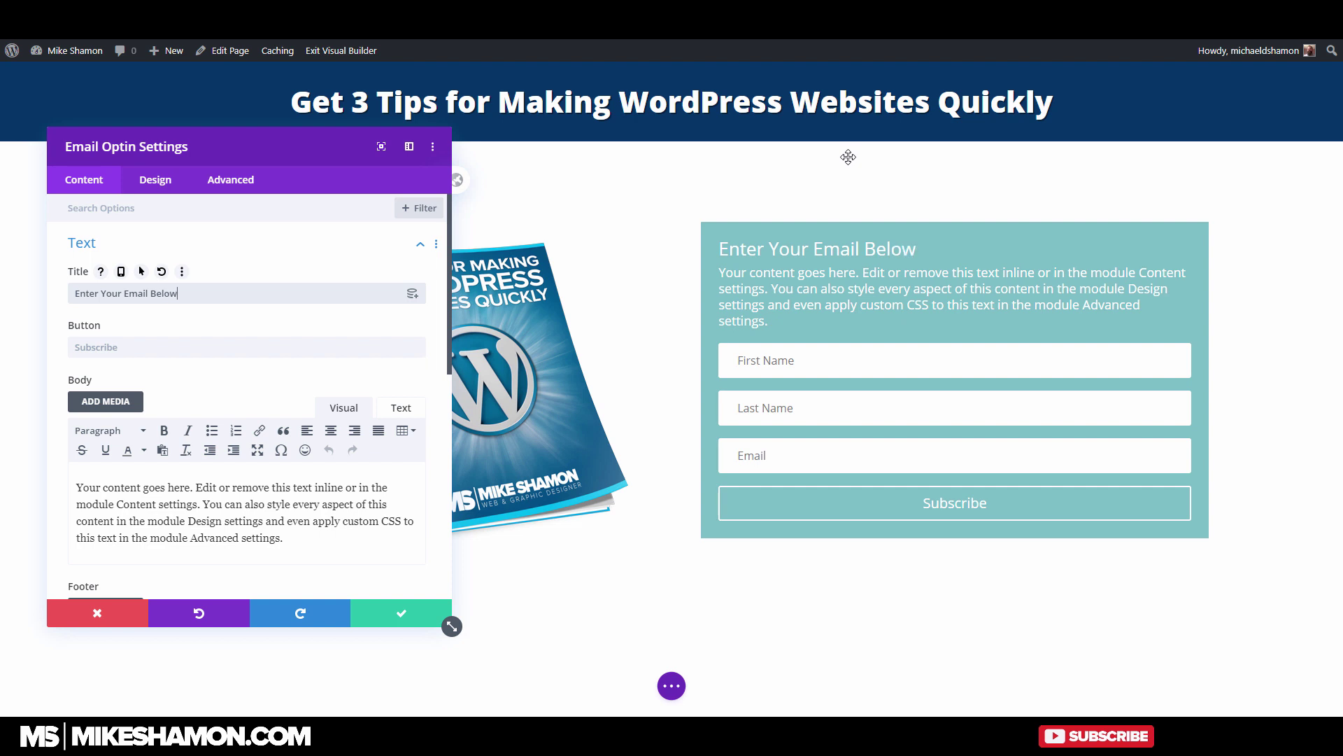
# Shorten the optin's body text by deleting its last sentence, keeping everything up to "module Content settings."
pyautogui.moveTo(283, 537); pyautogui.dragTo(202, 504)
pyautogui.press('BackSpace')
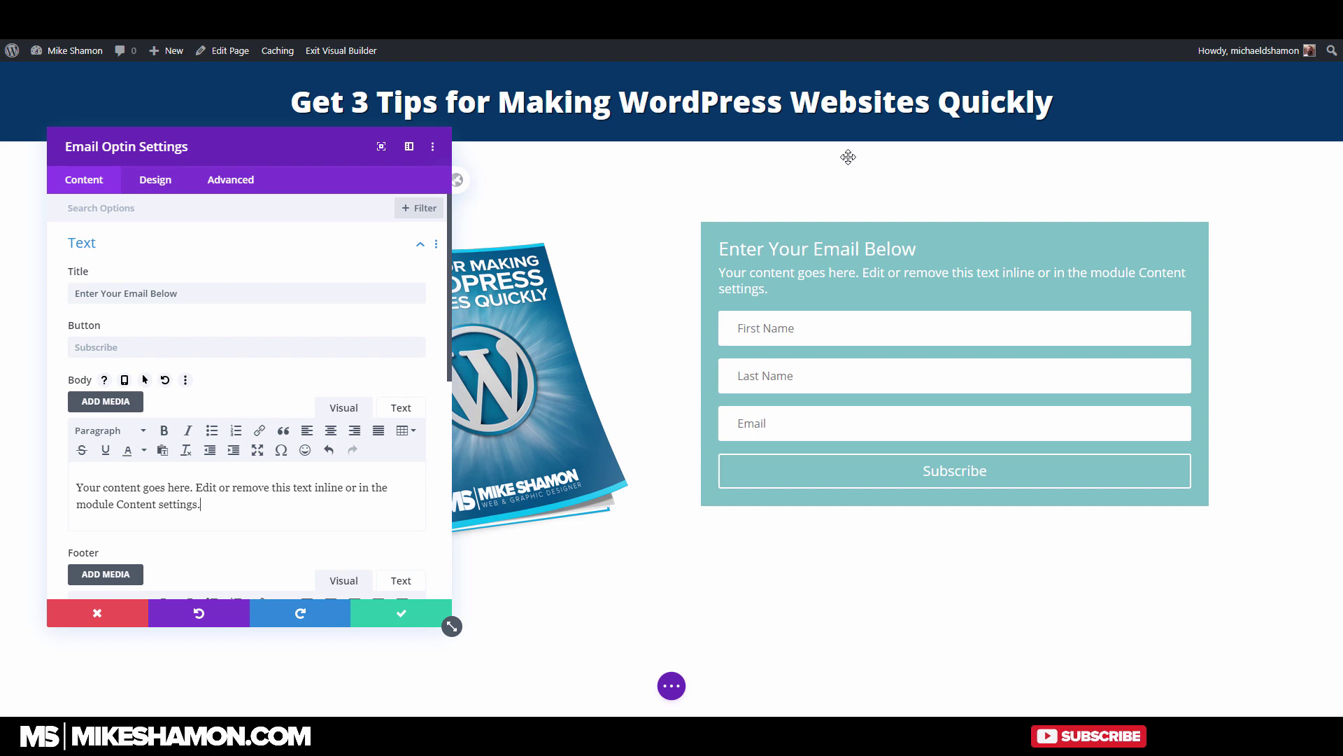
pyautogui.scroll(-3, 164, 431)
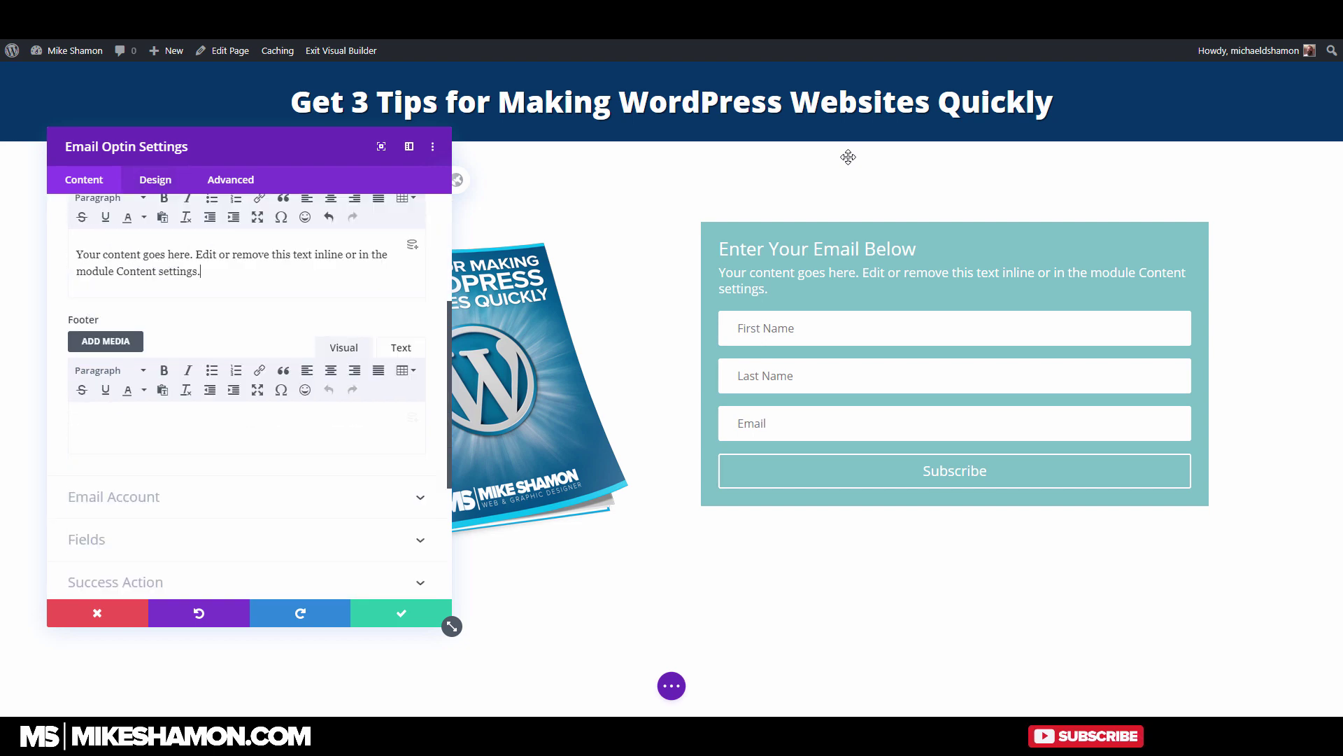
pyautogui.scroll(3, 164, 430)
# Choose GetResponse as the service provider for the optin's email account
pyautogui.scroll(-5, 164, 430)
pyautogui.click(140, 381)
pyautogui.scroll(2, 249, 392)
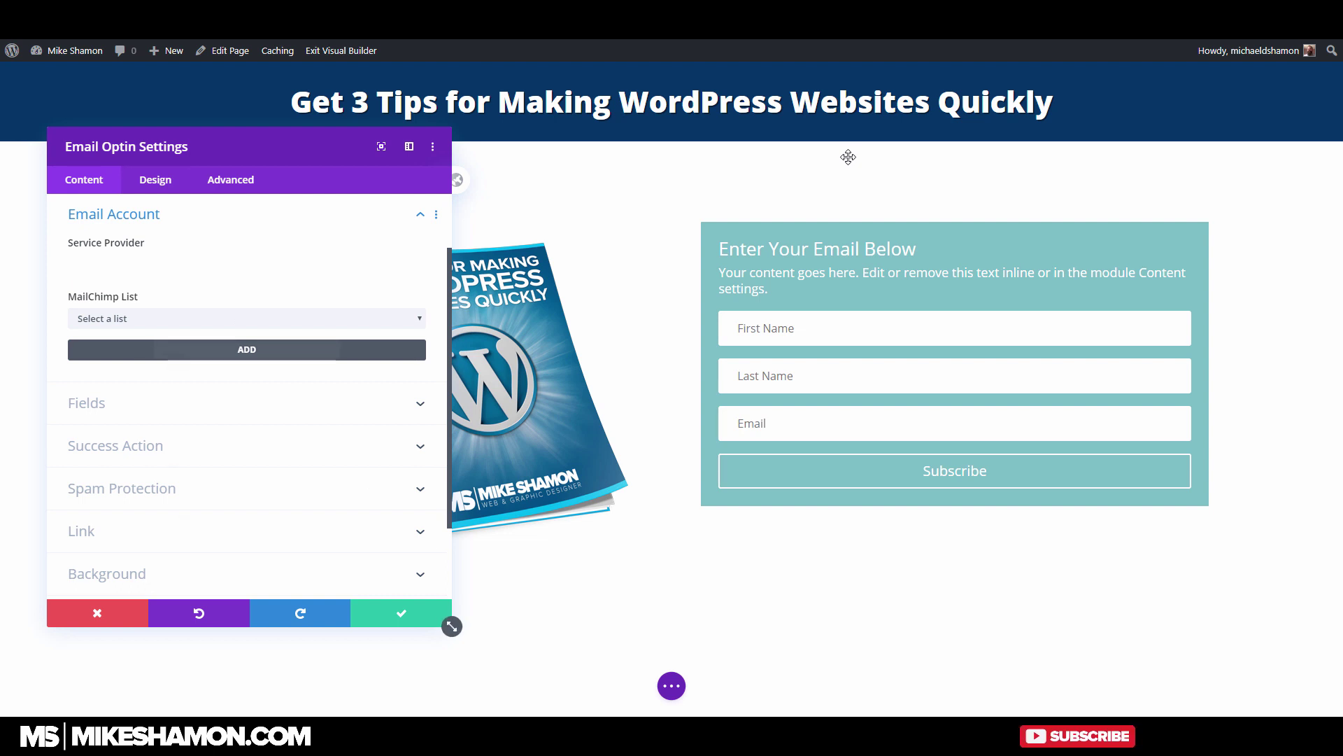
pyautogui.click(245, 265)
pyautogui.press('Return')
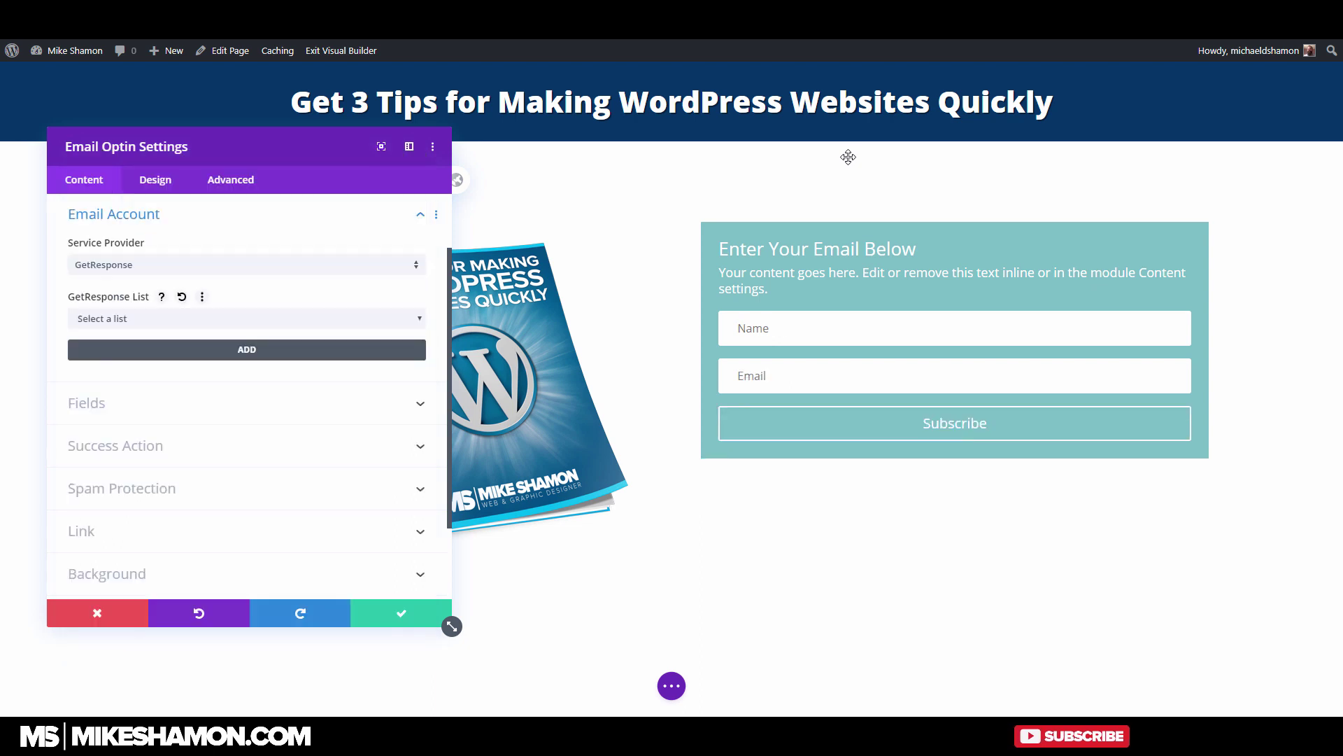
pyautogui.click(139, 348)
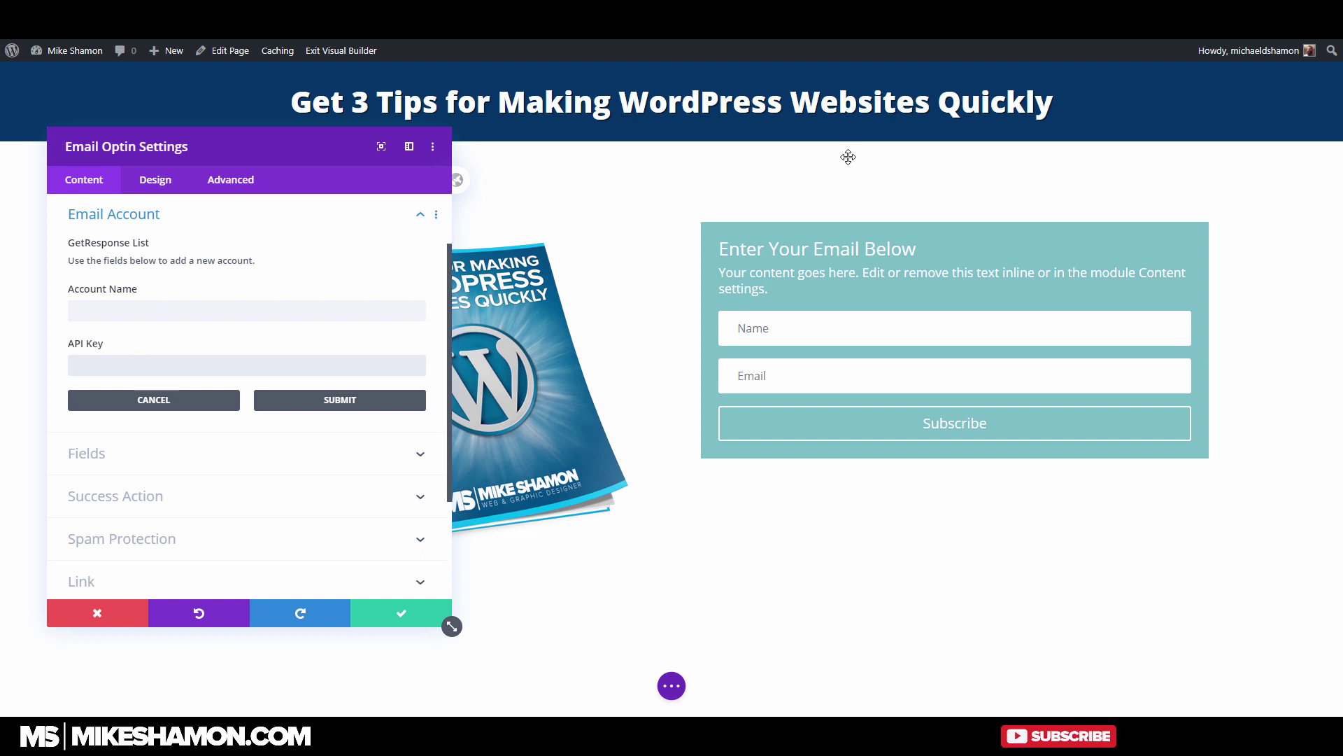
pyautogui.click(154, 401)
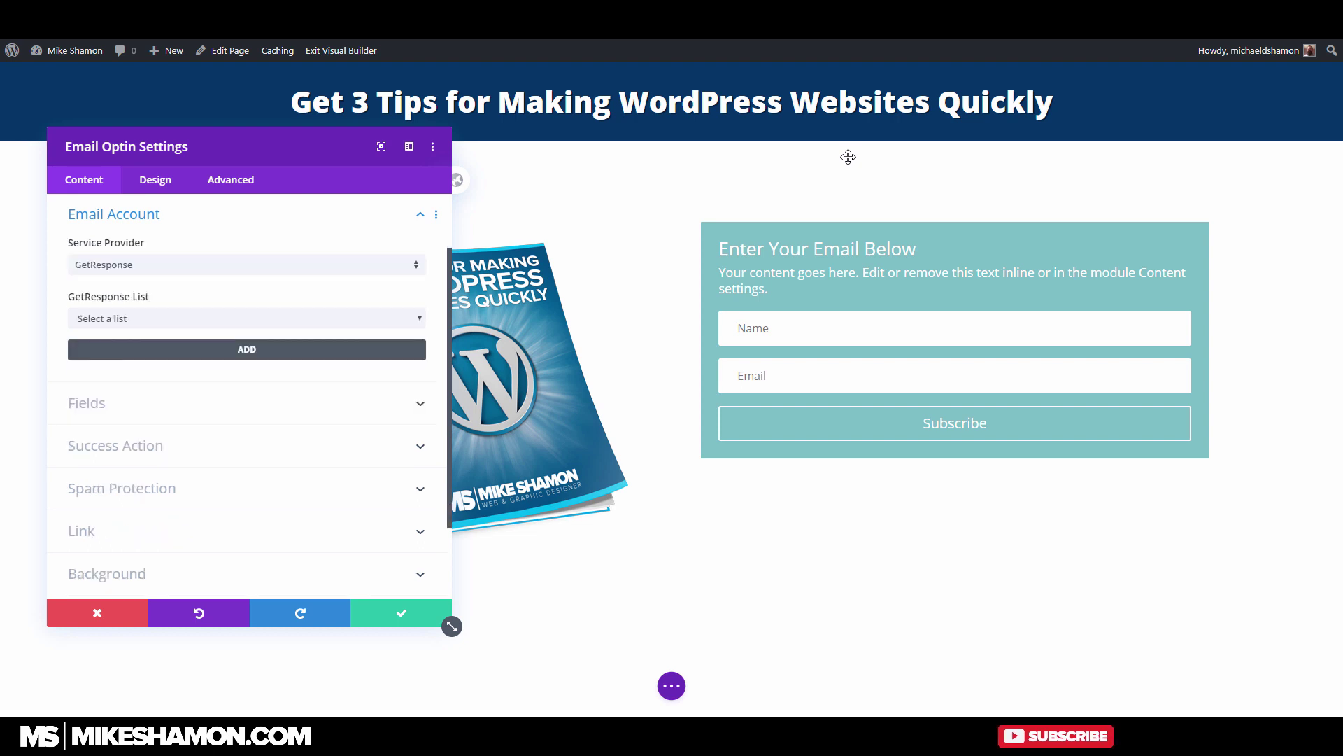
pyautogui.click(246, 319)
pyautogui.click(140, 336)
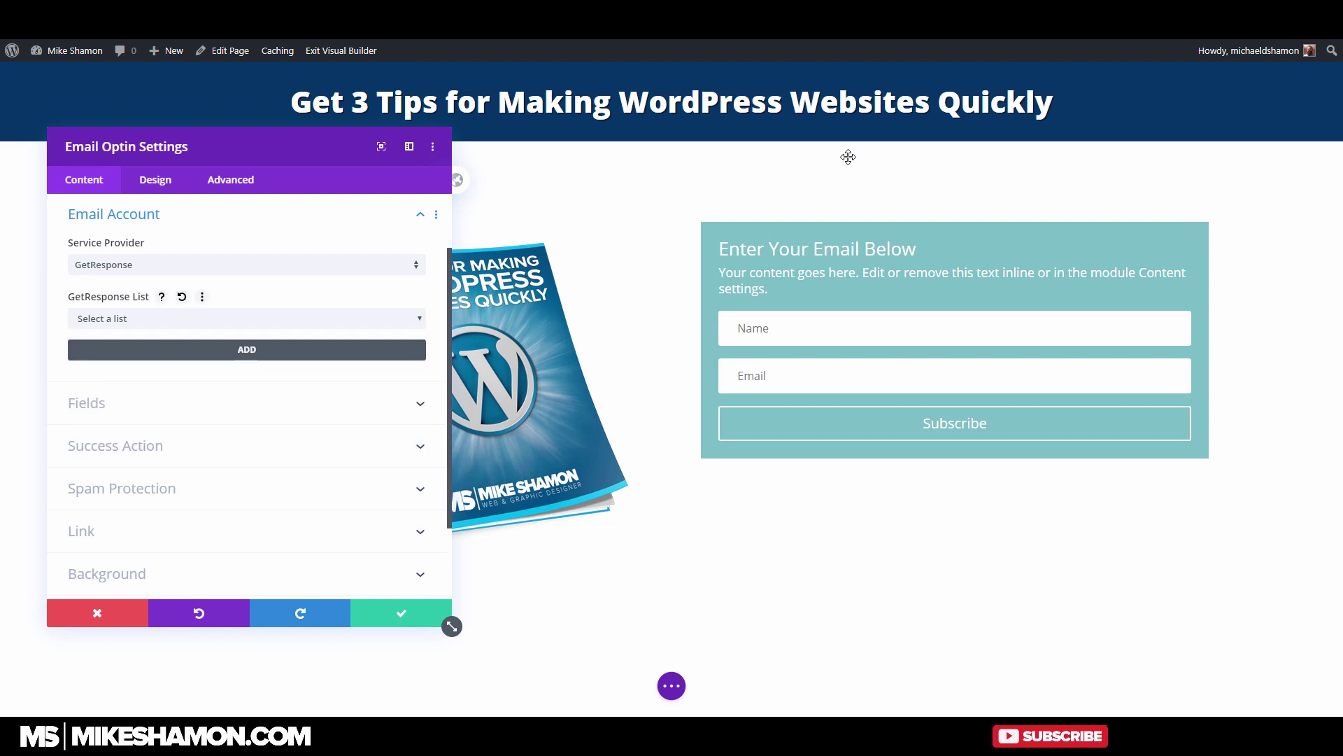
# Set the optin's success action to "Redirect to a custom URL." with # as the redirect URL
pyautogui.click(115, 446)
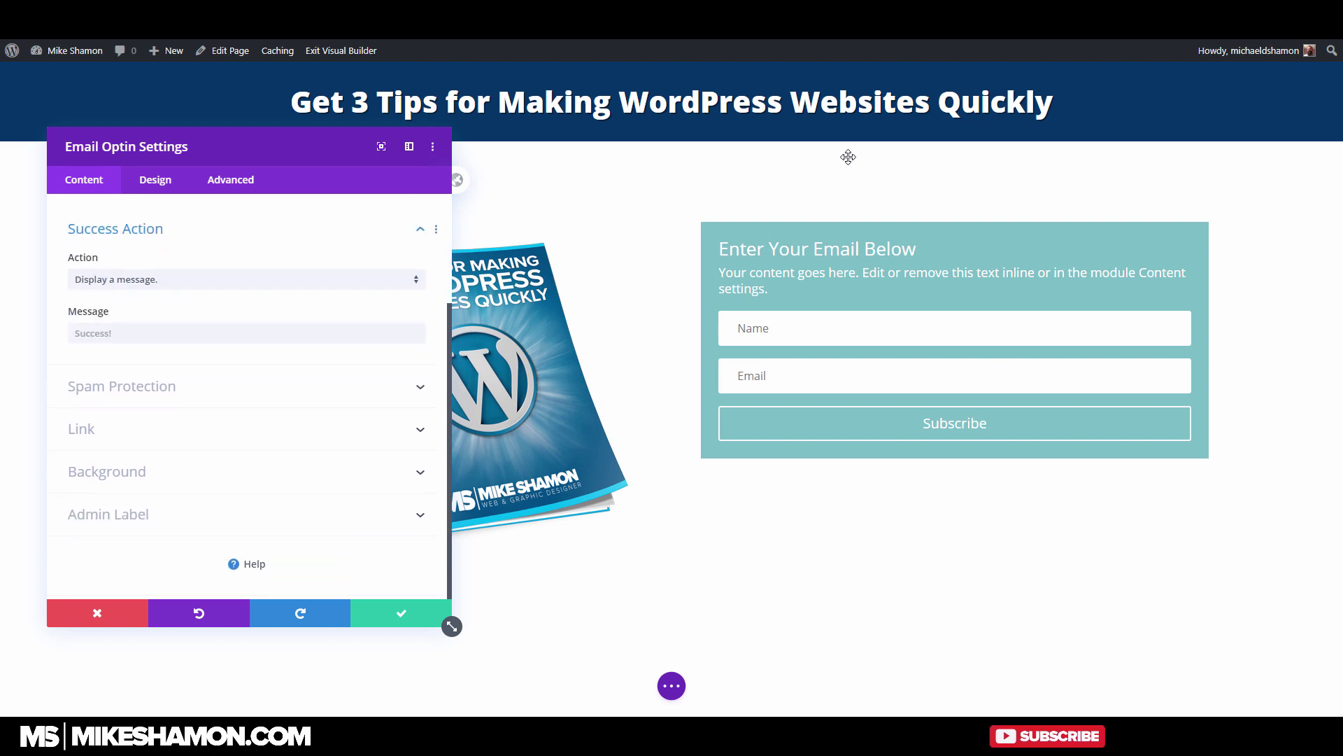
pyautogui.click(174, 279)
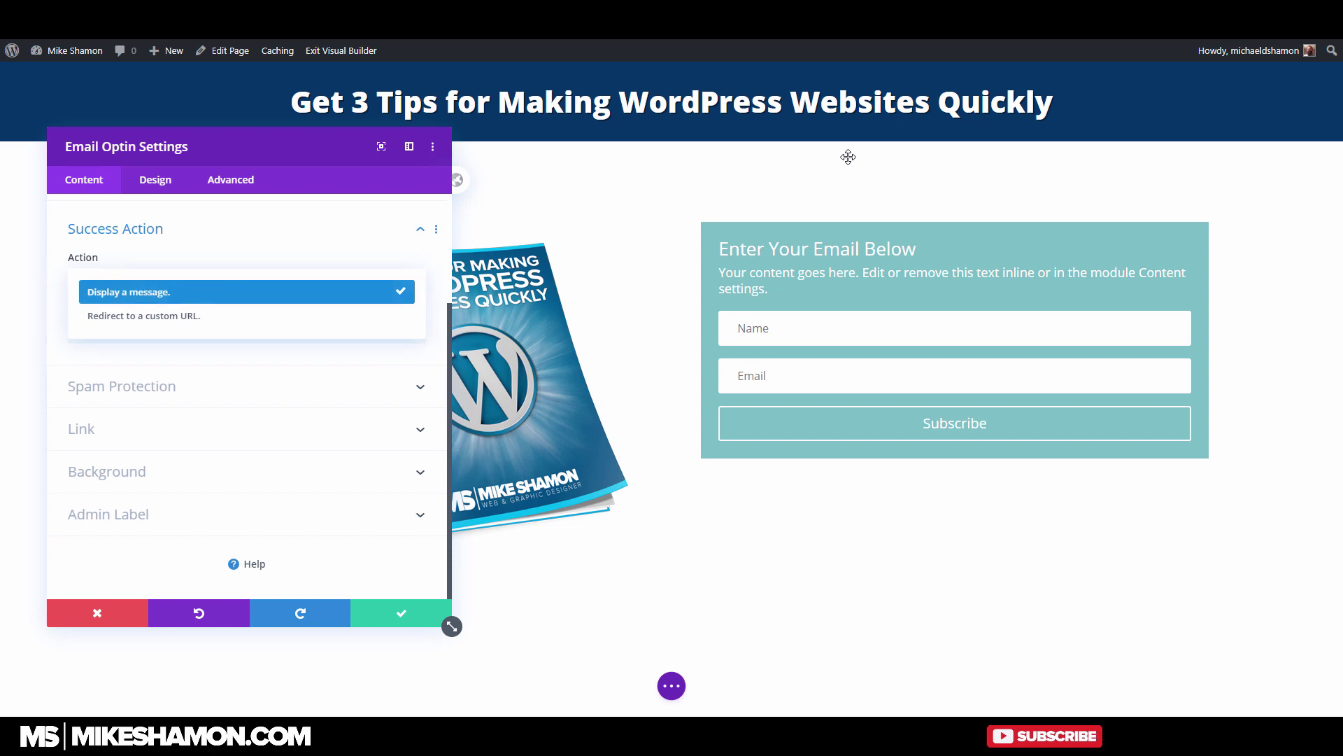
pyautogui.press('Down')
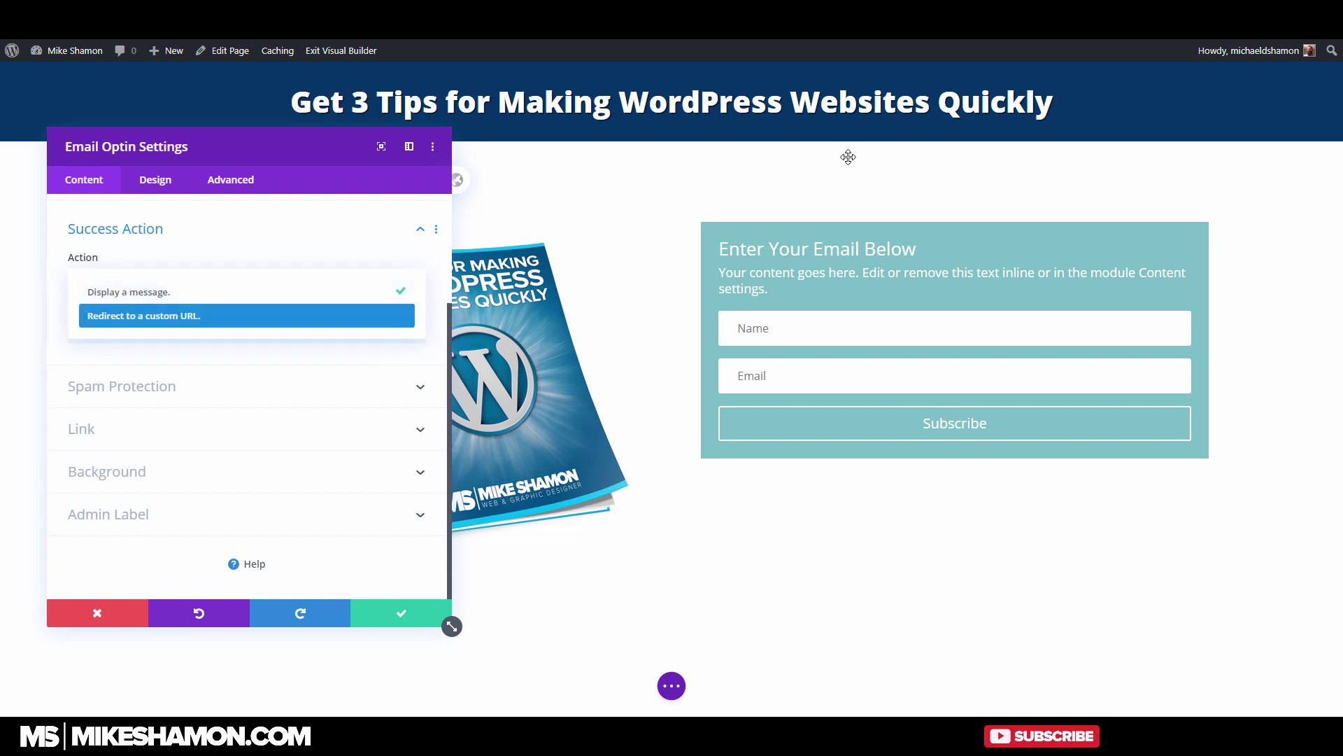
pyautogui.press('Return')
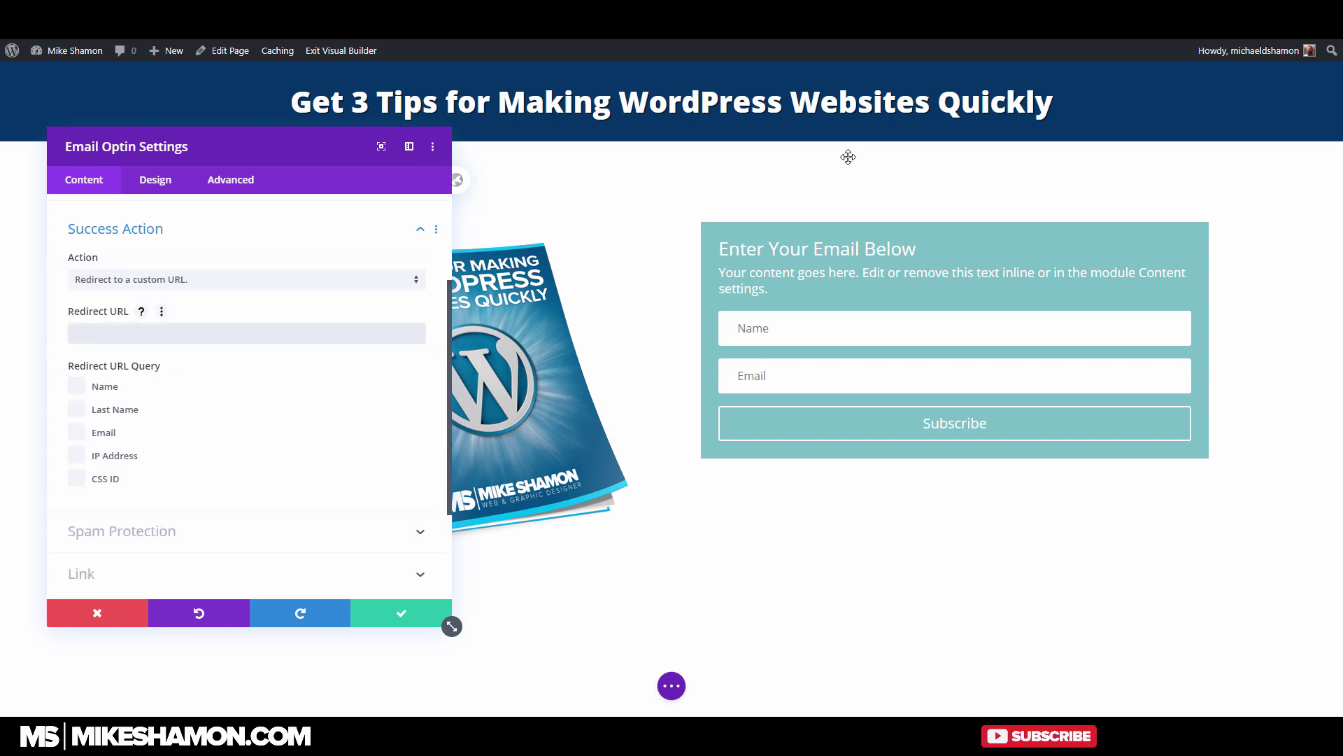
pyautogui.write('#')
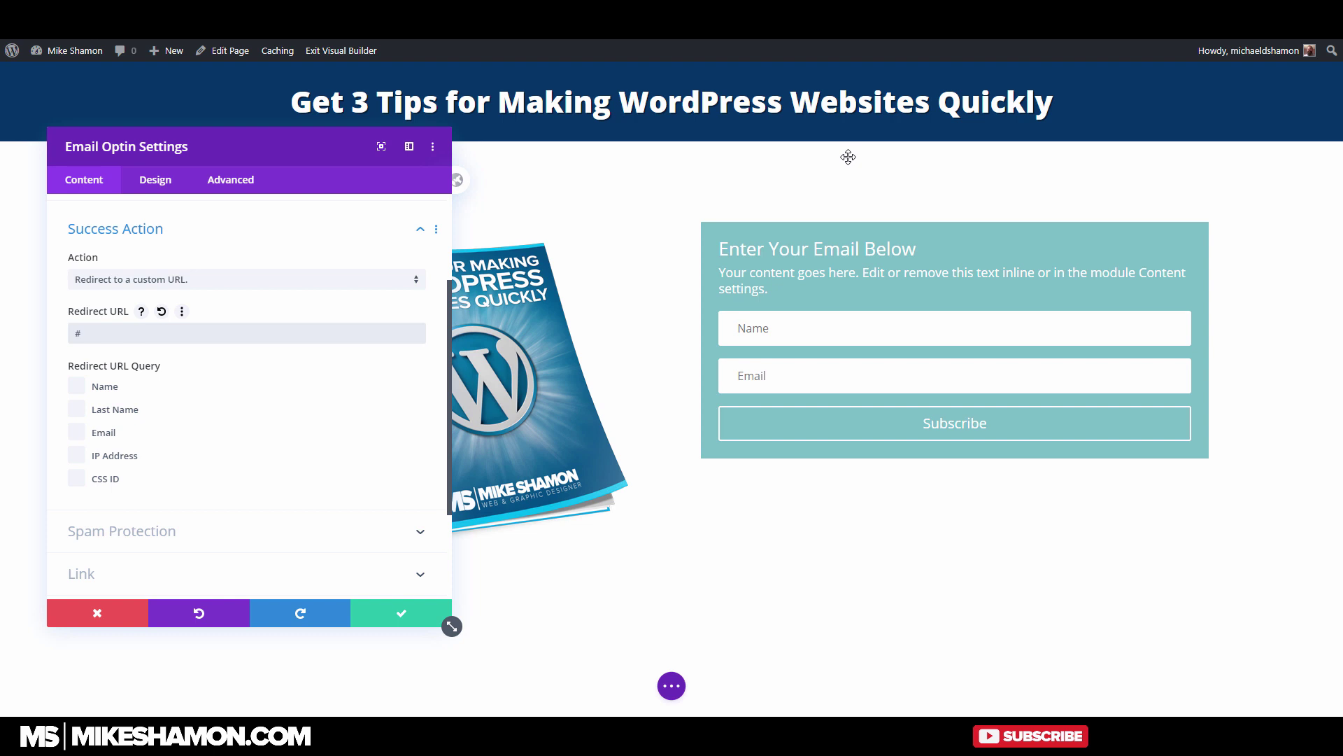
# Remove the background colour from the email optin module
pyautogui.scroll(-2, 848, 157)
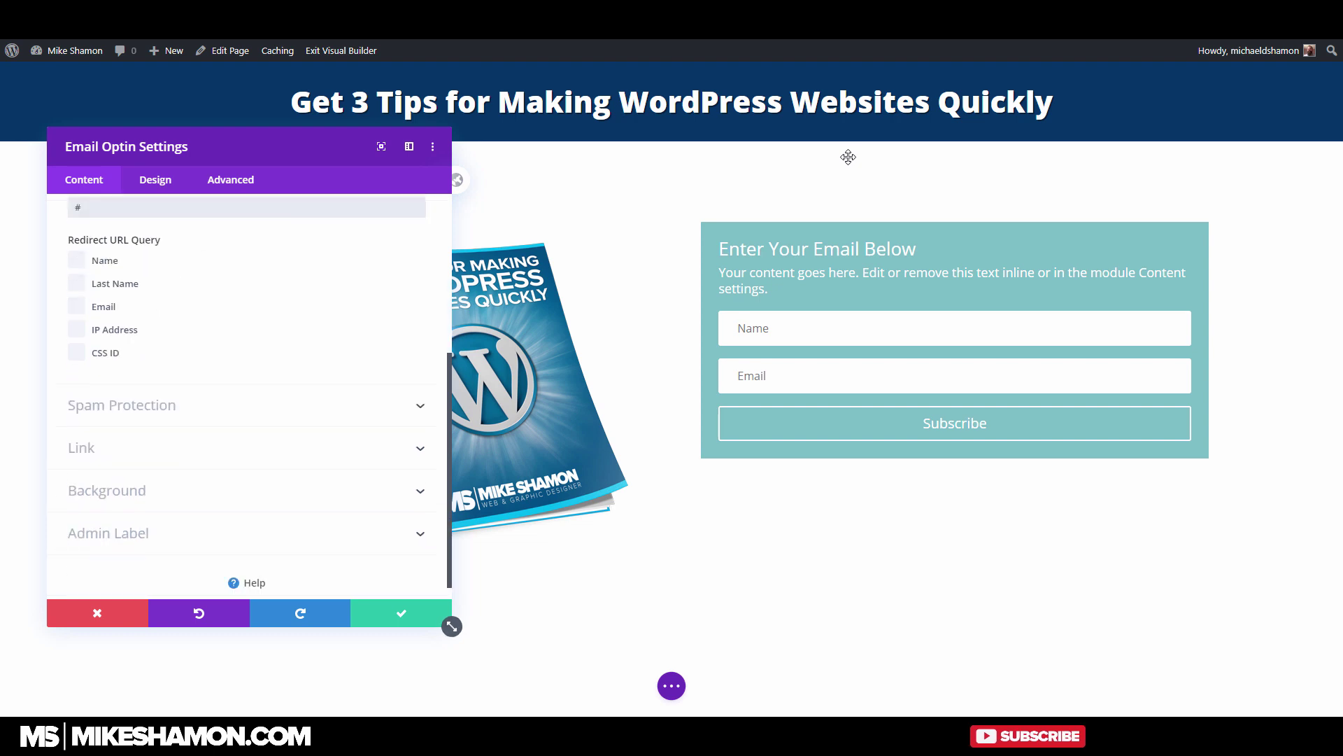
pyautogui.click(107, 472)
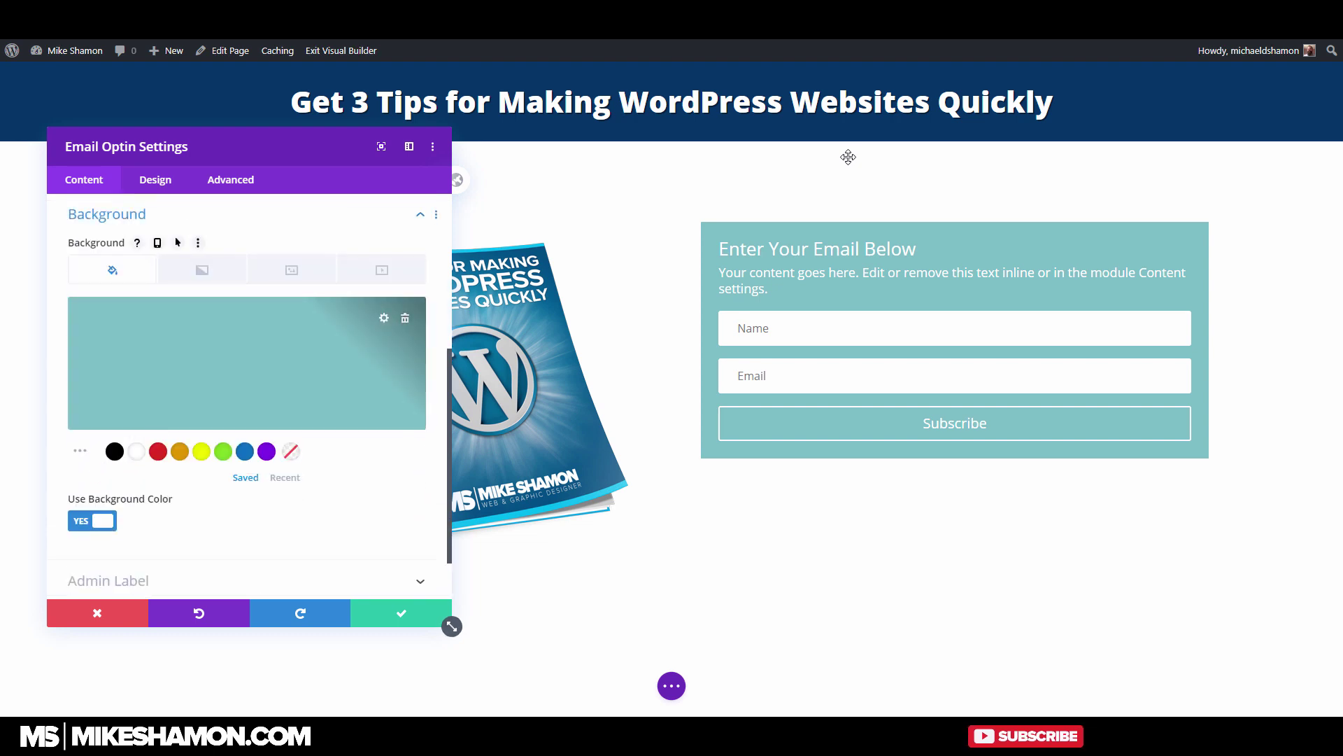
pyautogui.click(405, 319)
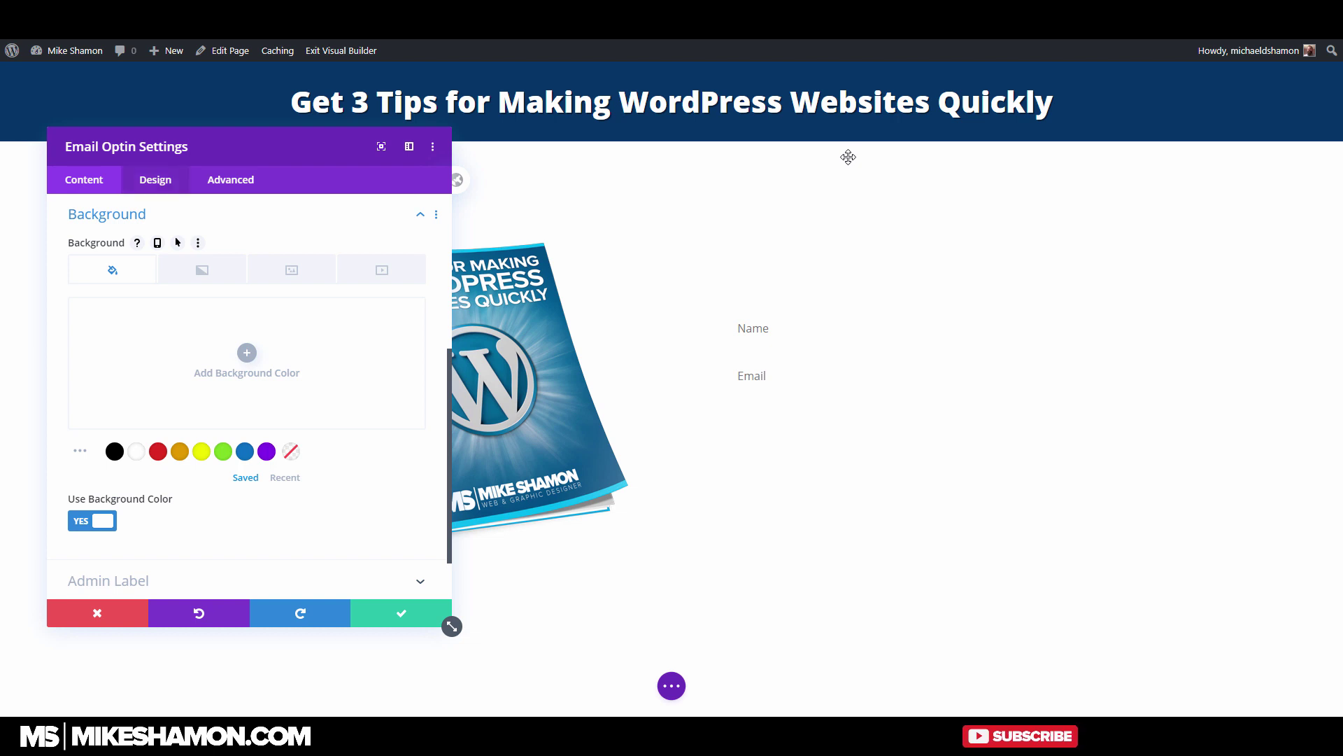
# Give the email optin's input fields a 1px solid border
pyautogui.click(155, 180)
pyautogui.click(86, 283)
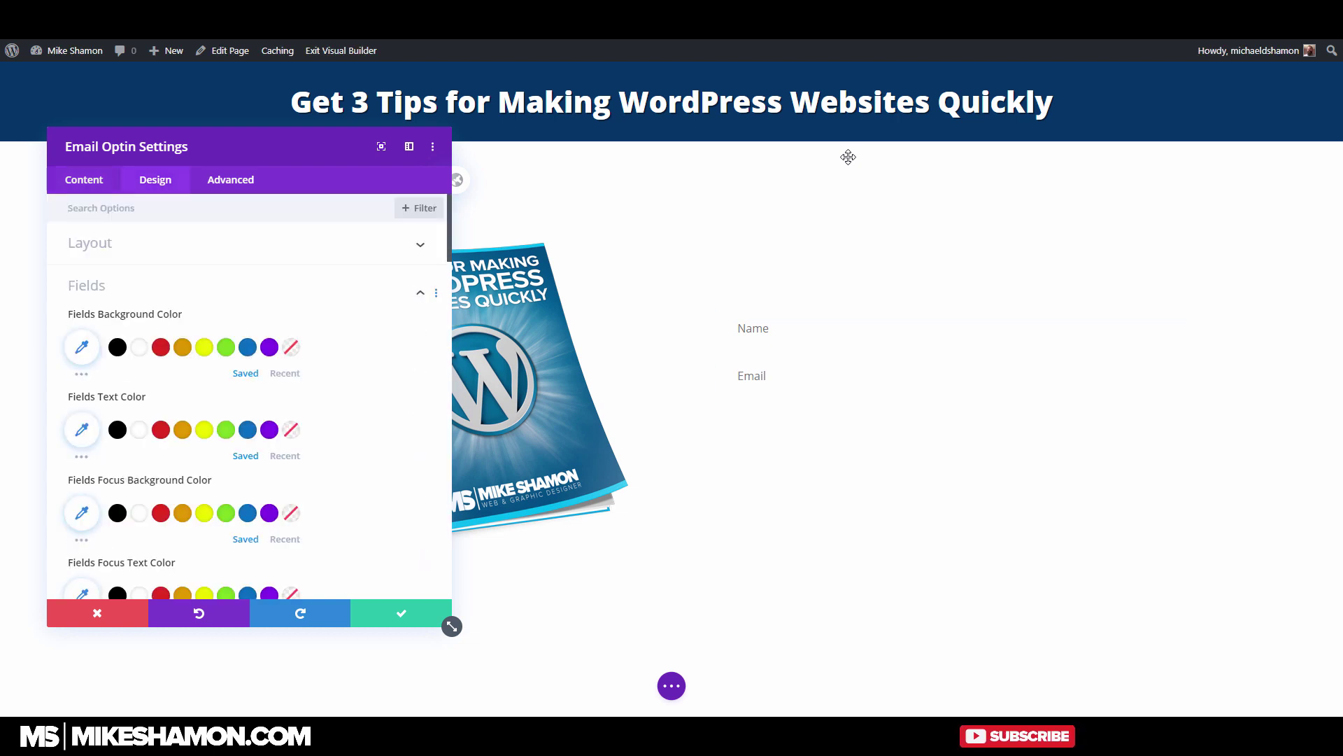
pyautogui.scroll(-10, 249, 396)
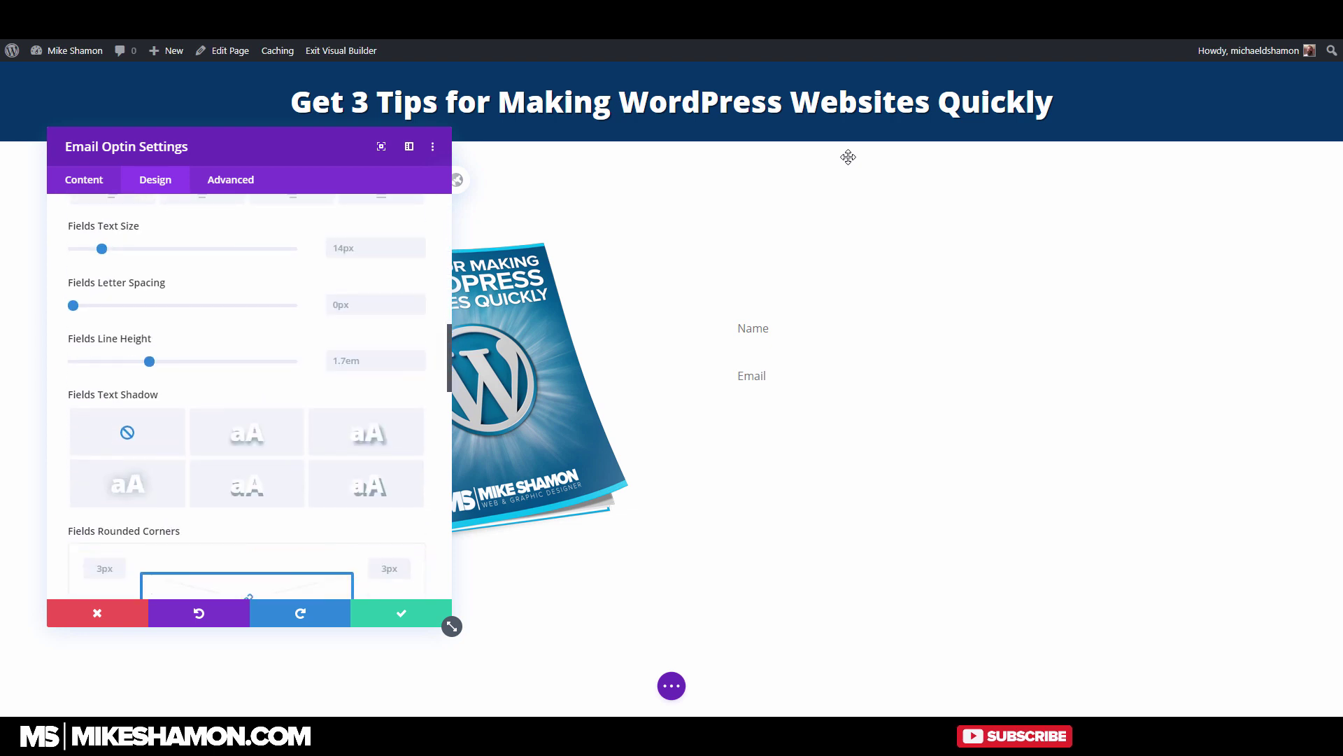
pyautogui.scroll(-7, 245, 399)
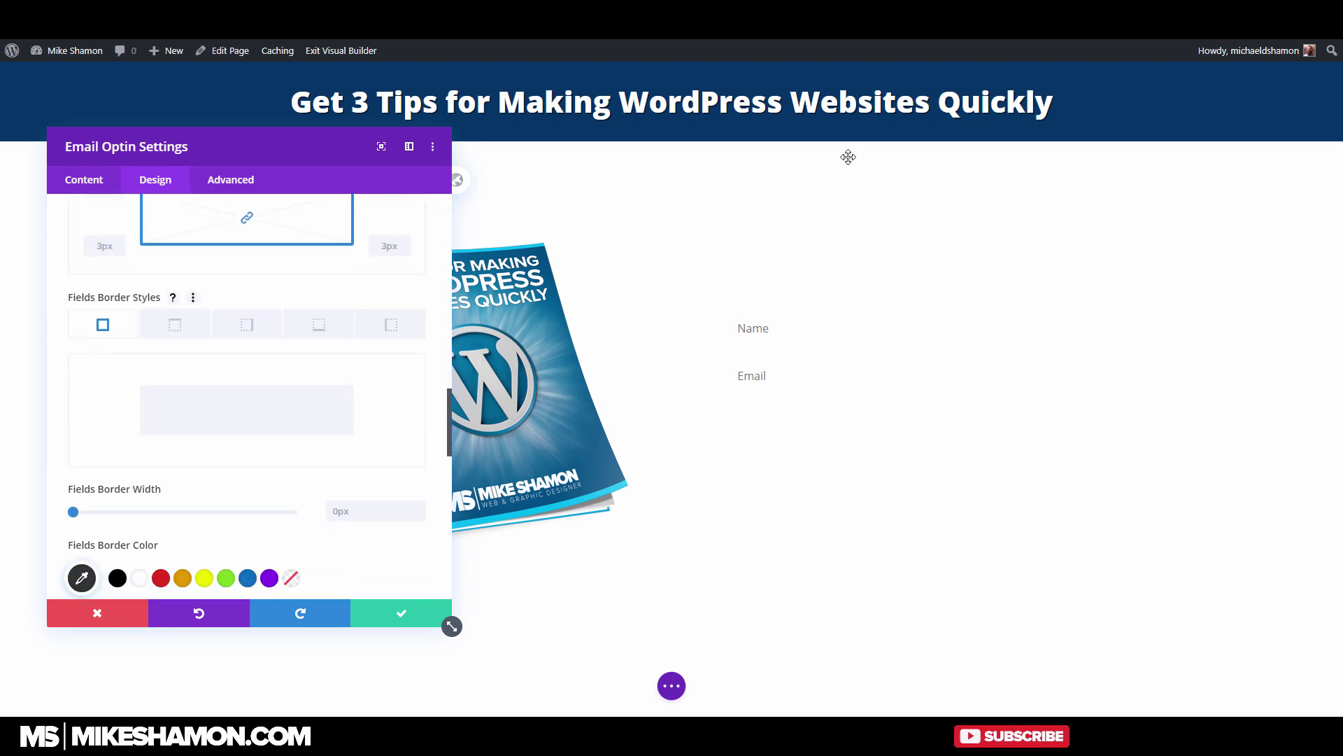
pyautogui.moveTo(73, 427); pyautogui.dragTo(77, 427)
pyautogui.scroll(-2, 82, 427)
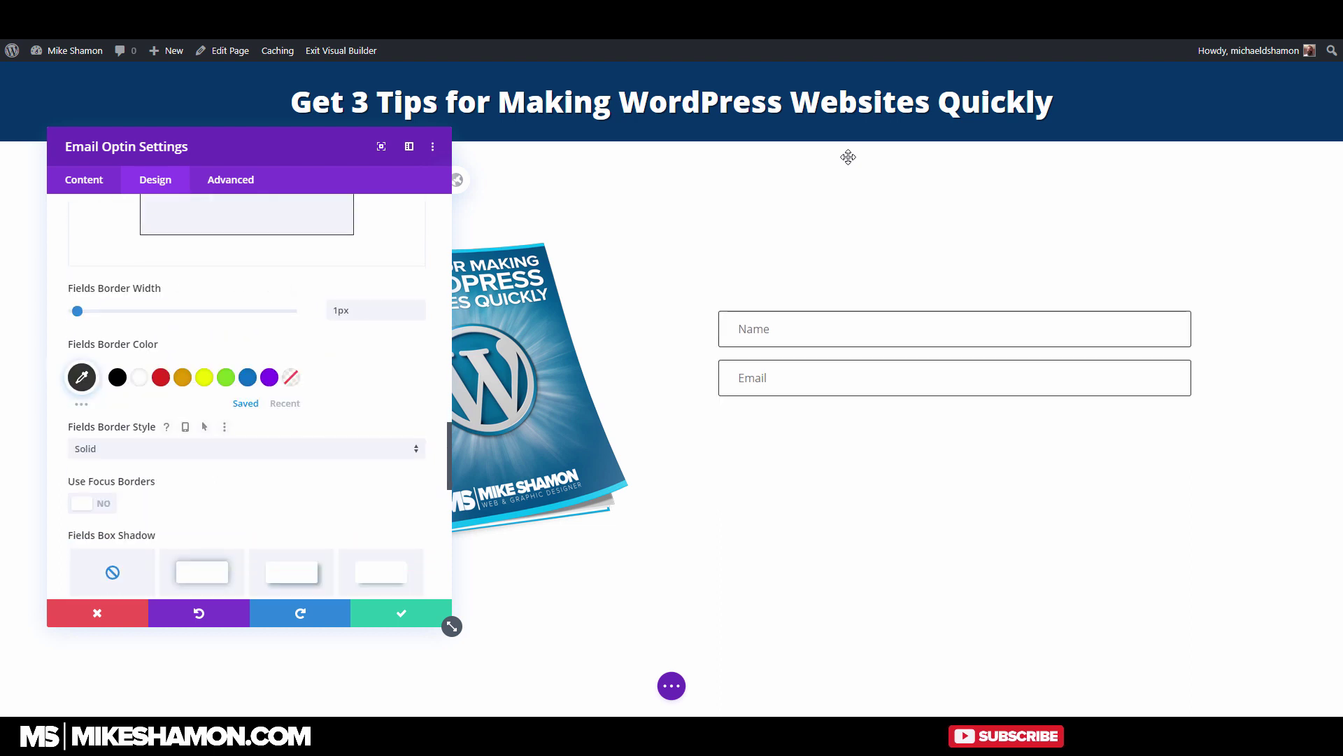
# Enable custom styles for the optin button, with white 32px text on an orange background
pyautogui.scroll(-10, 245, 392)
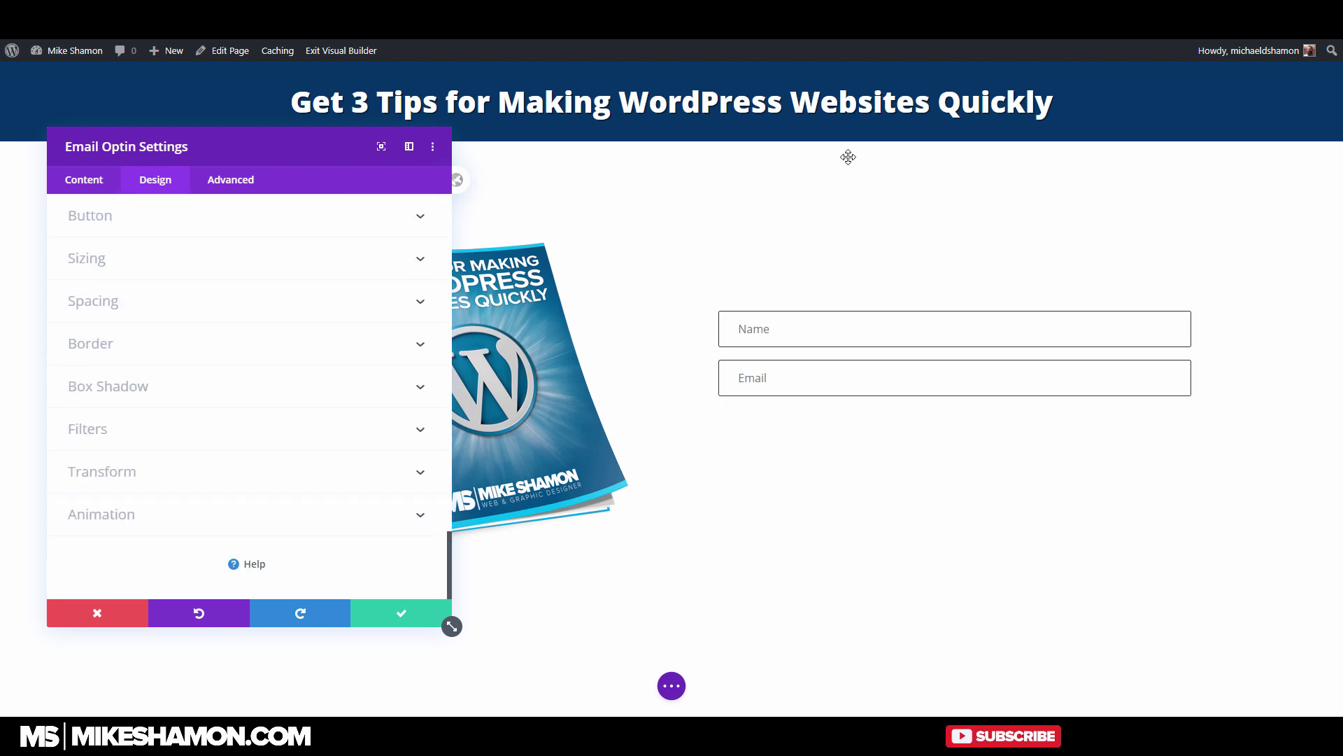
pyautogui.click(90, 215)
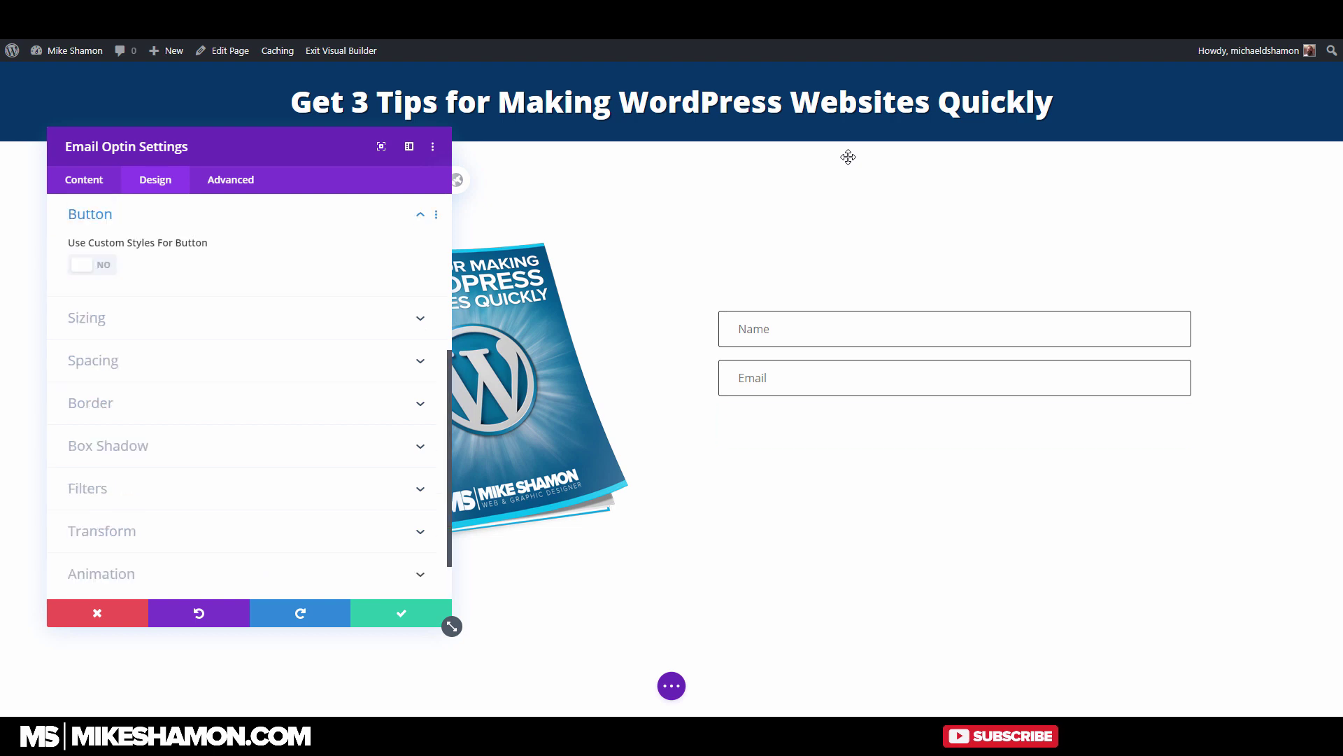
pyautogui.click(92, 265)
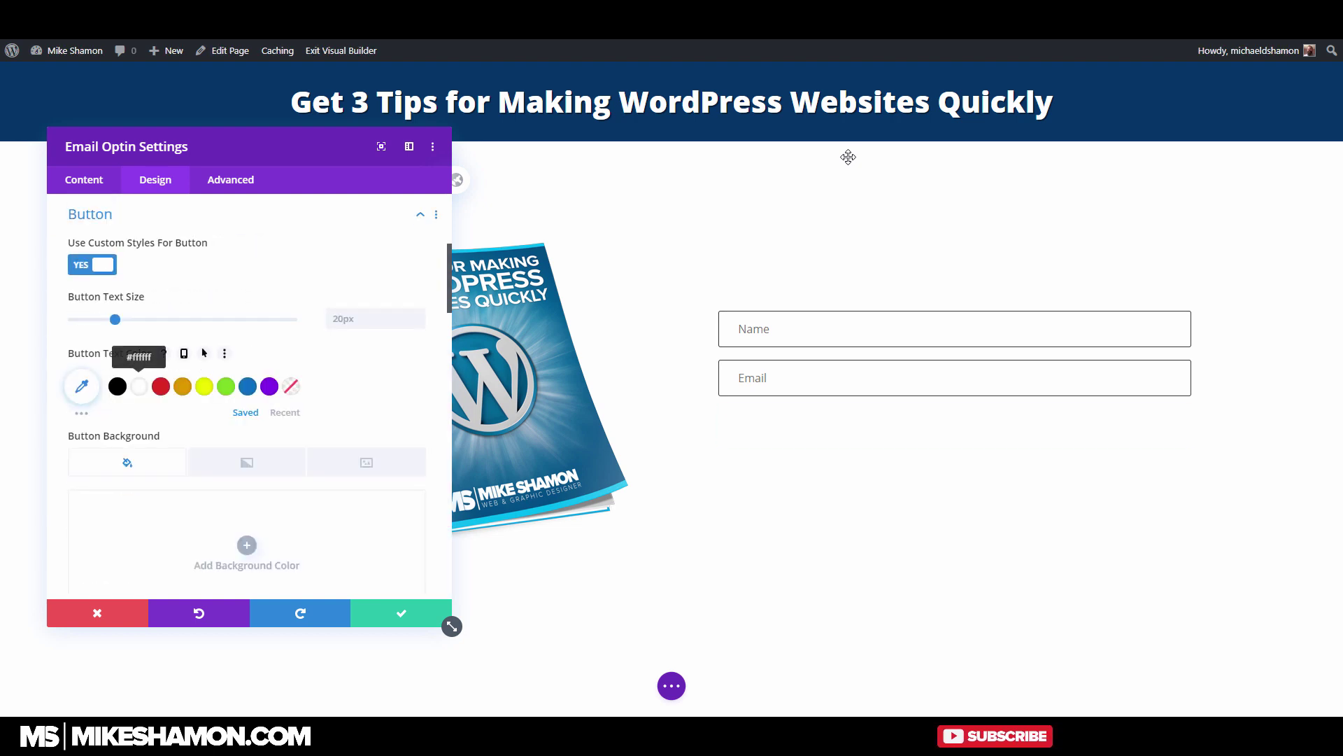
pyautogui.click(139, 386)
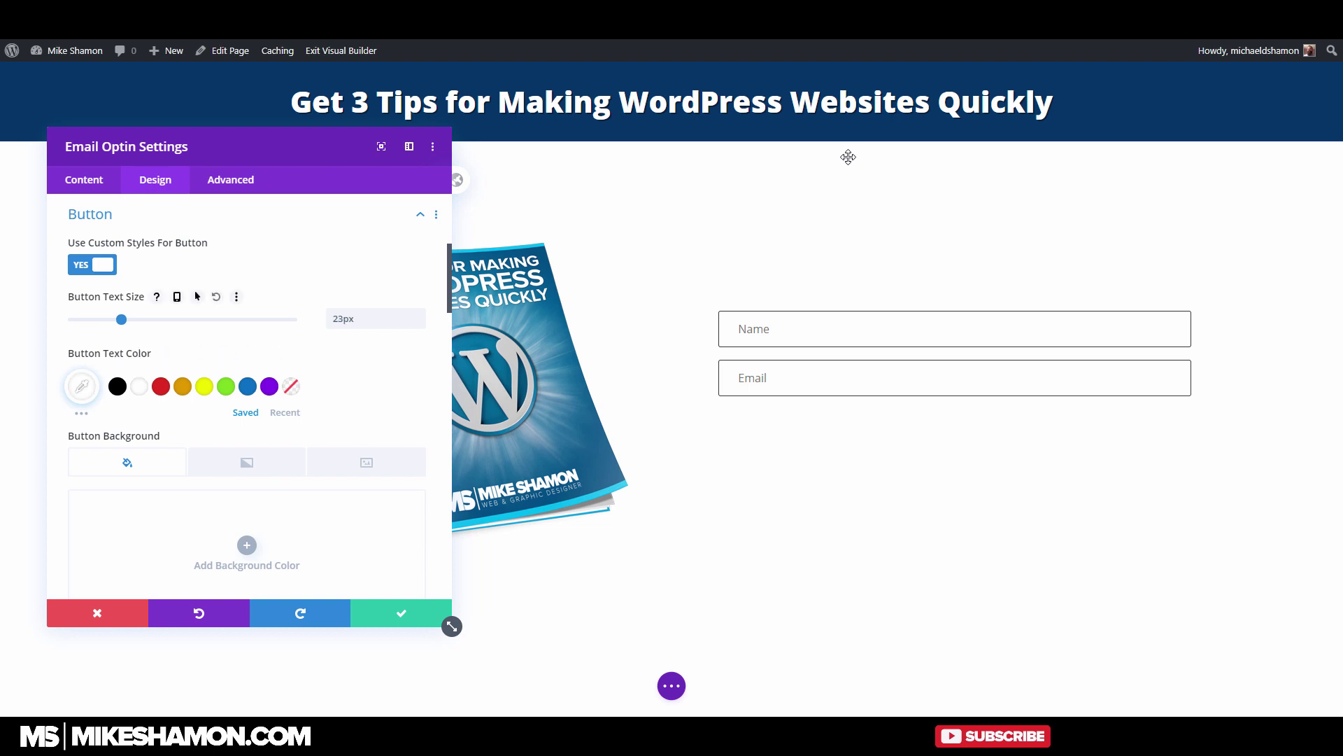
pyautogui.moveTo(121, 319); pyautogui.dragTo(126, 319)
pyautogui.scroll(-3, 245, 392)
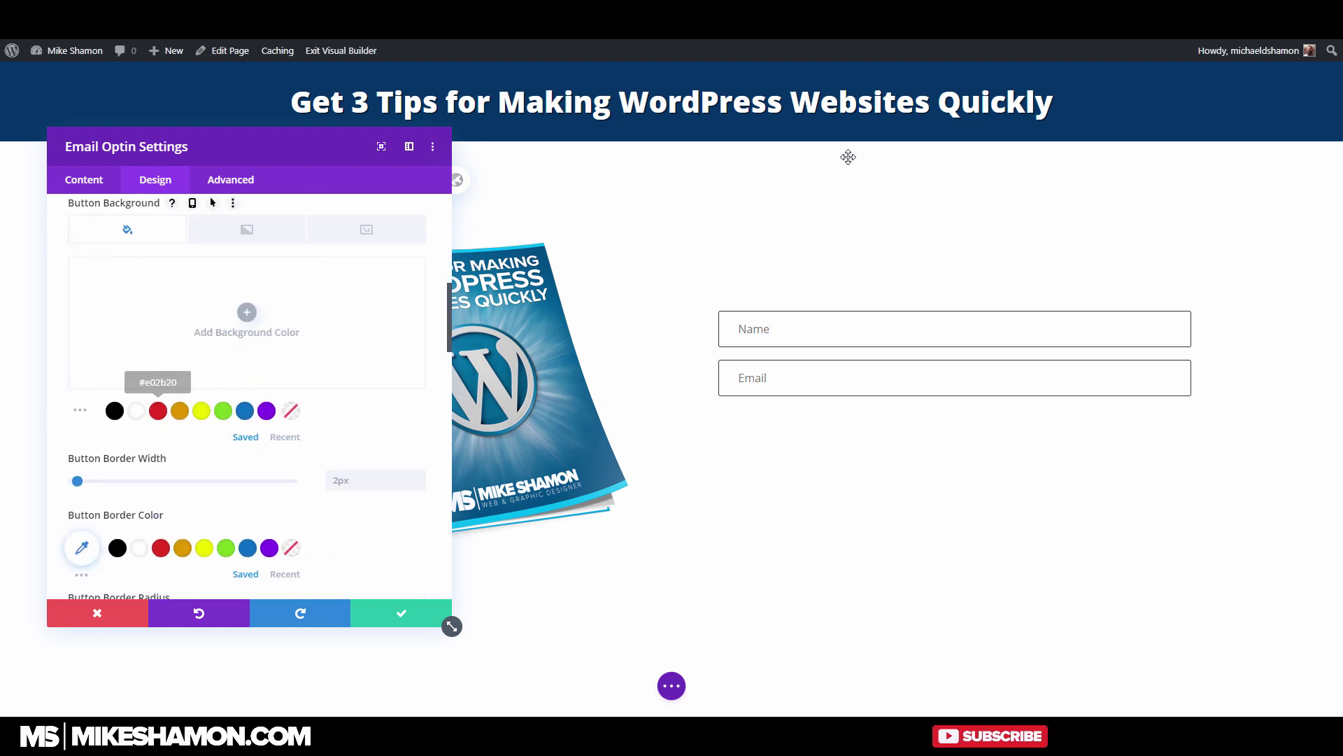
pyautogui.click(180, 411)
pyautogui.scroll(3, 245, 378)
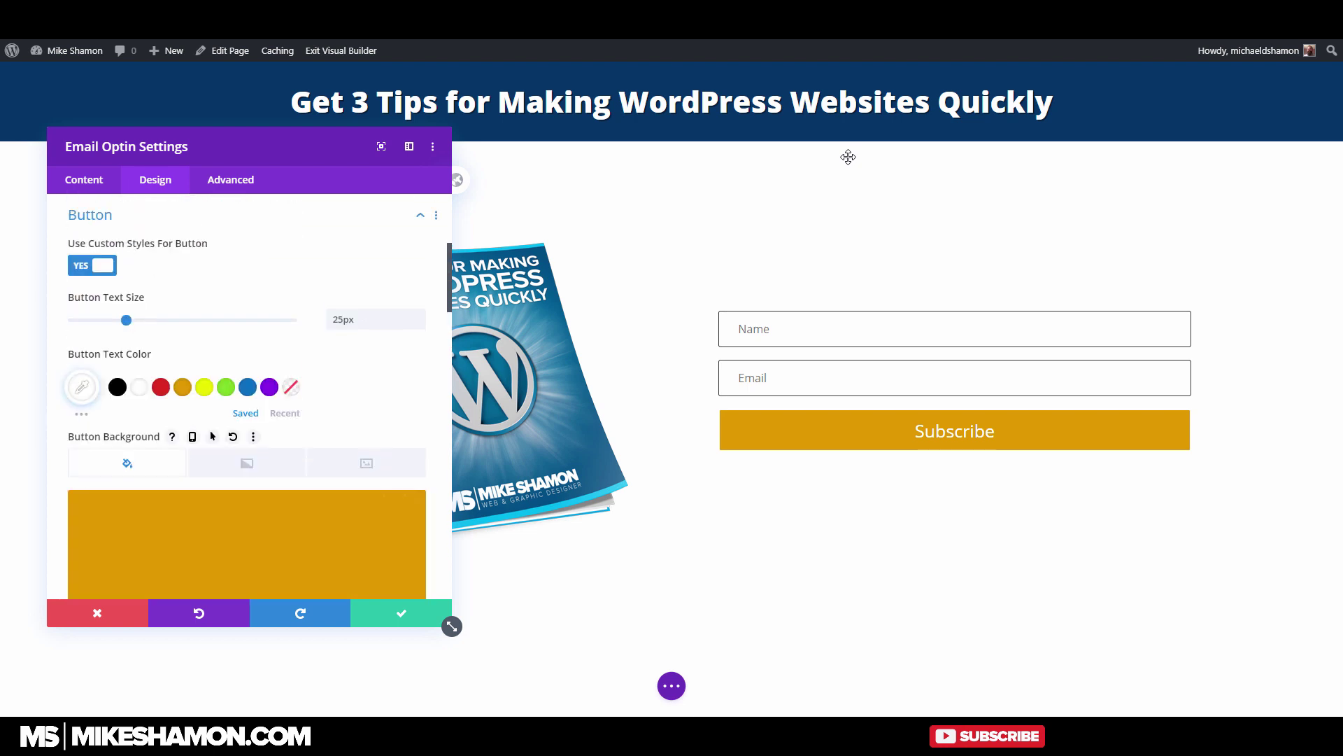
pyautogui.moveTo(126, 320); pyautogui.dragTo(142, 320)
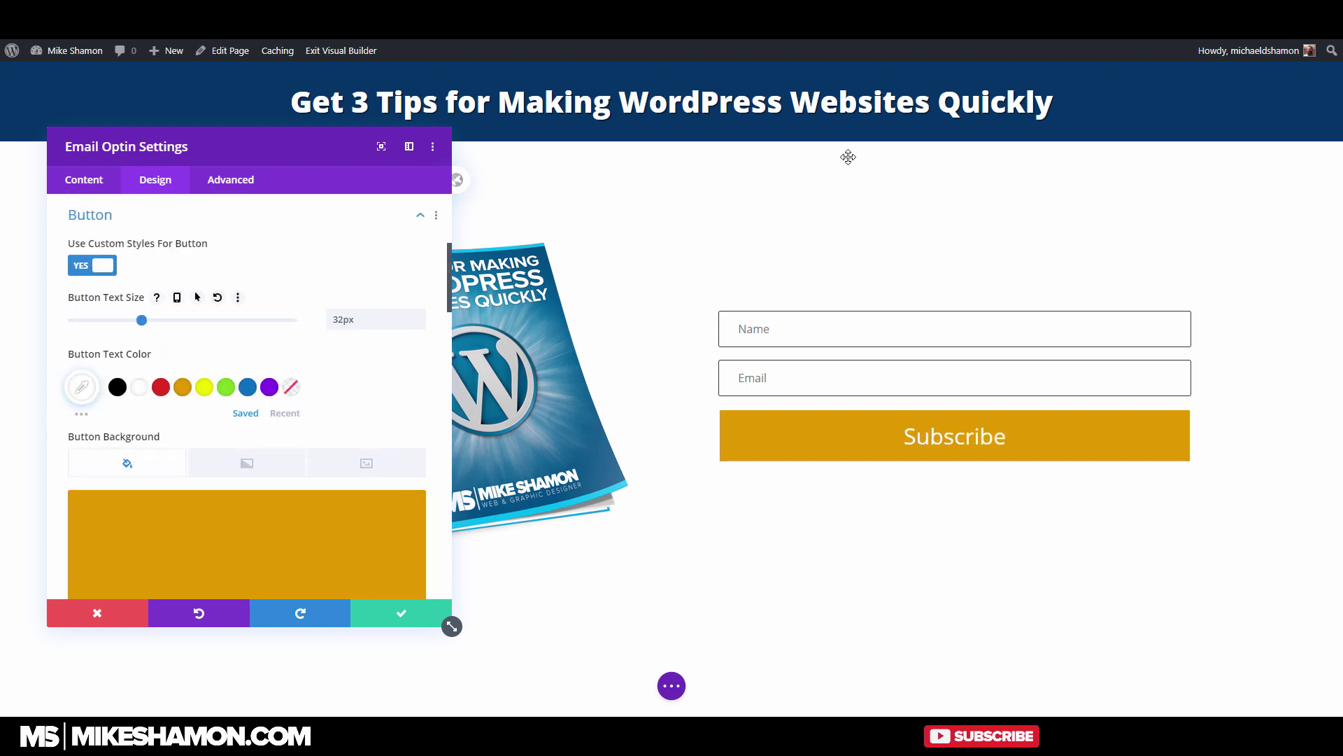
# Change the optin's button text to "Get The Guide Now"
pyautogui.scroll(-5, 245, 397)
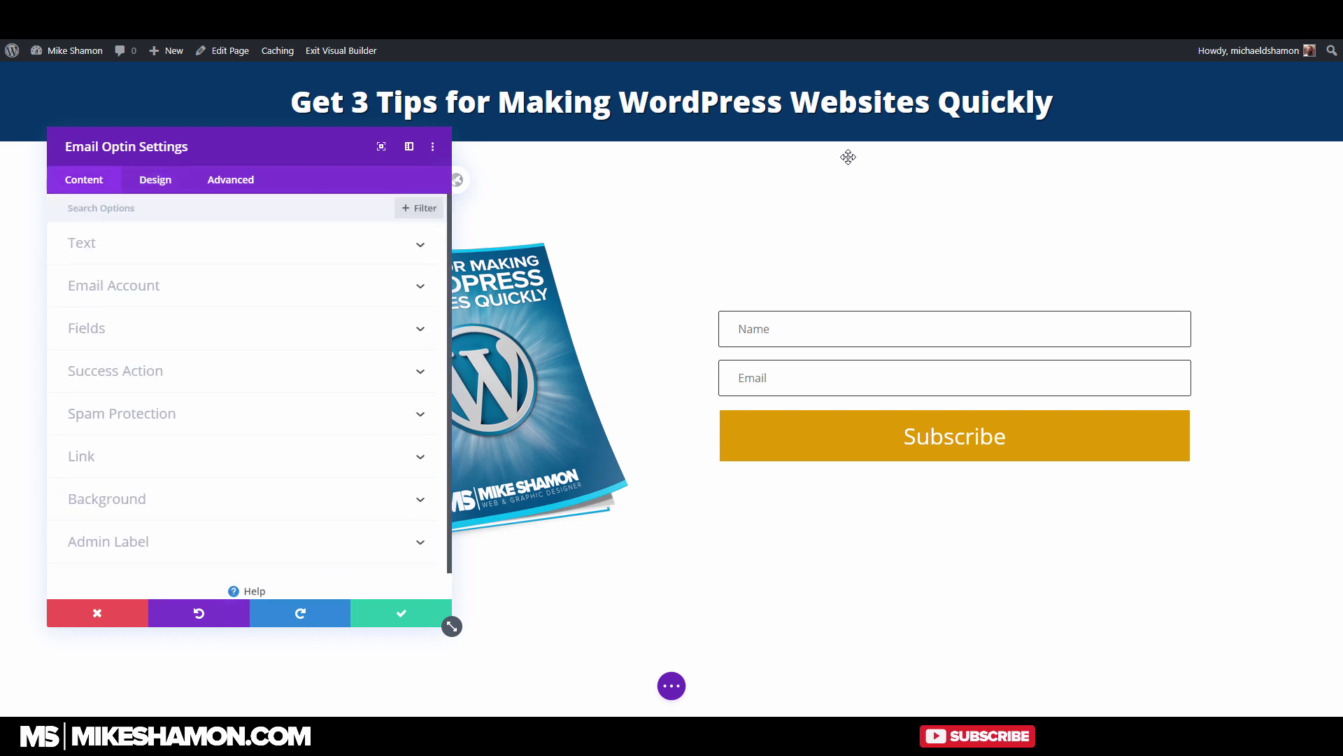
pyautogui.click(82, 243)
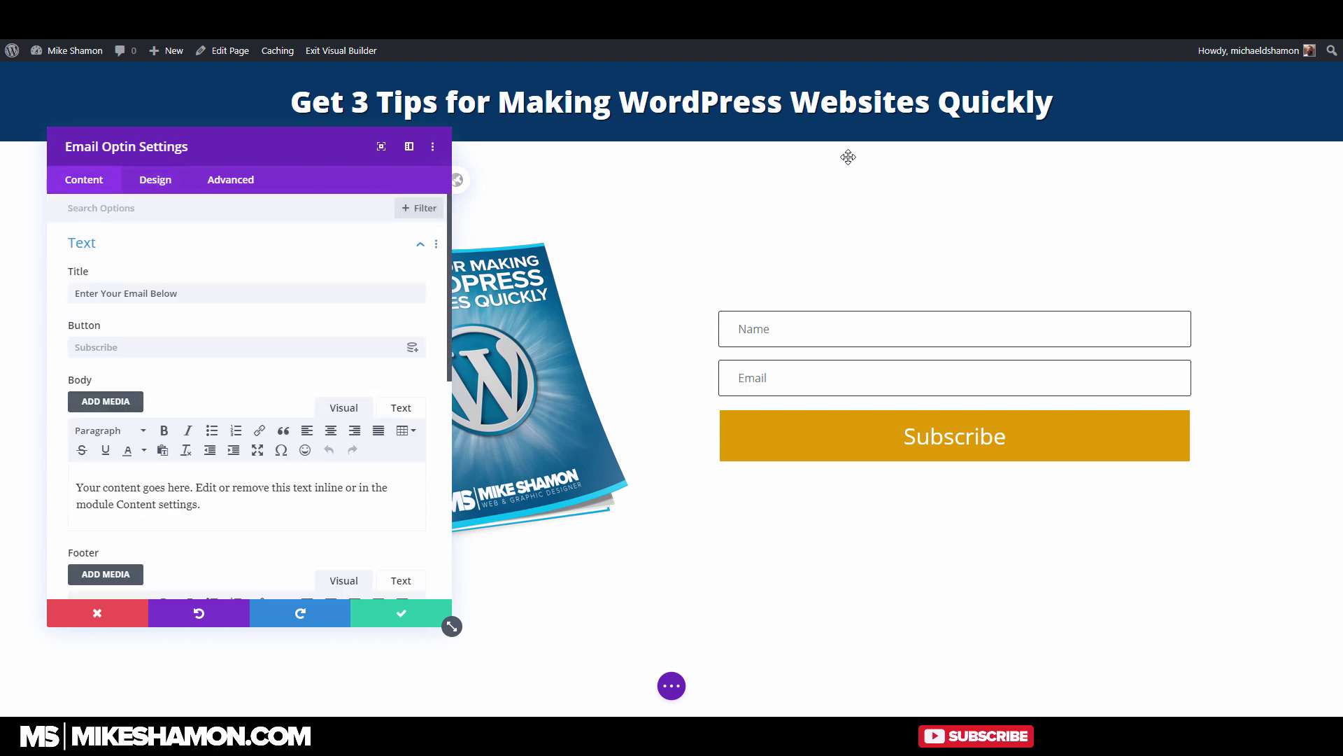
pyautogui.click(140, 347)
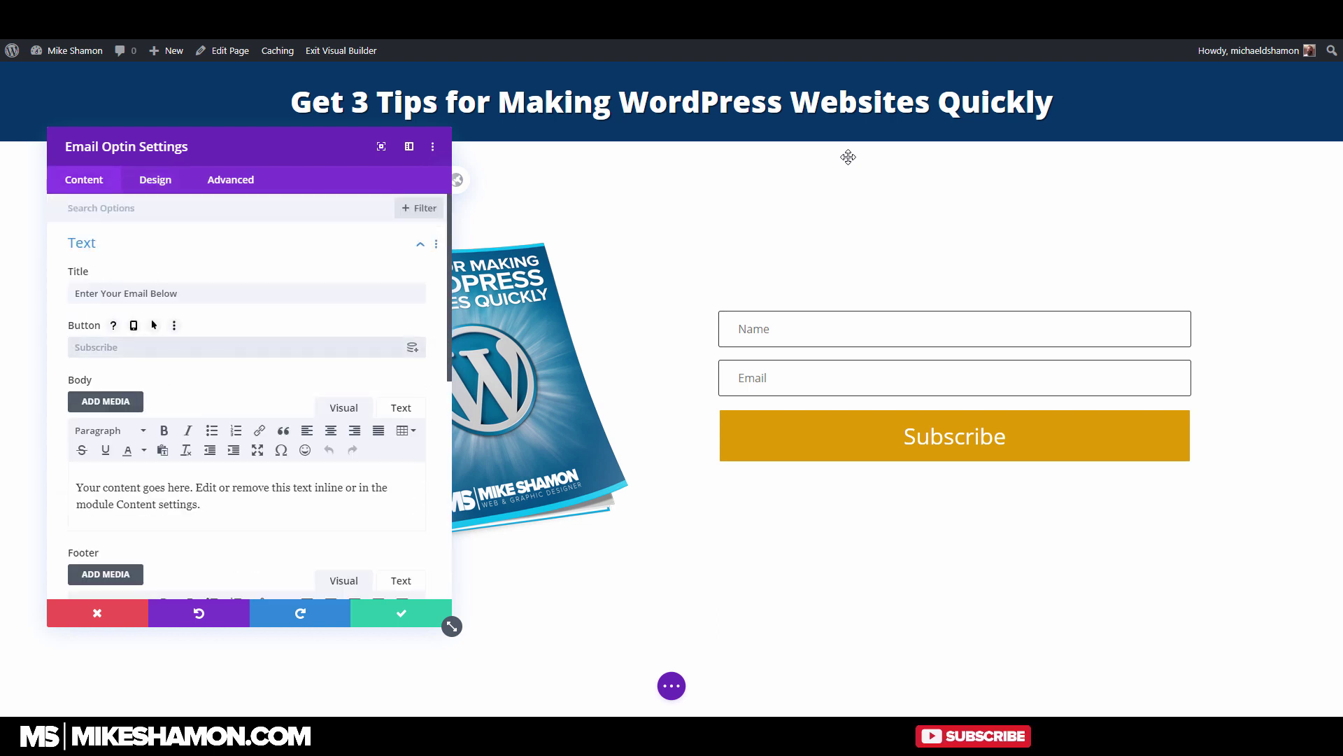
pyautogui.write('Get th')
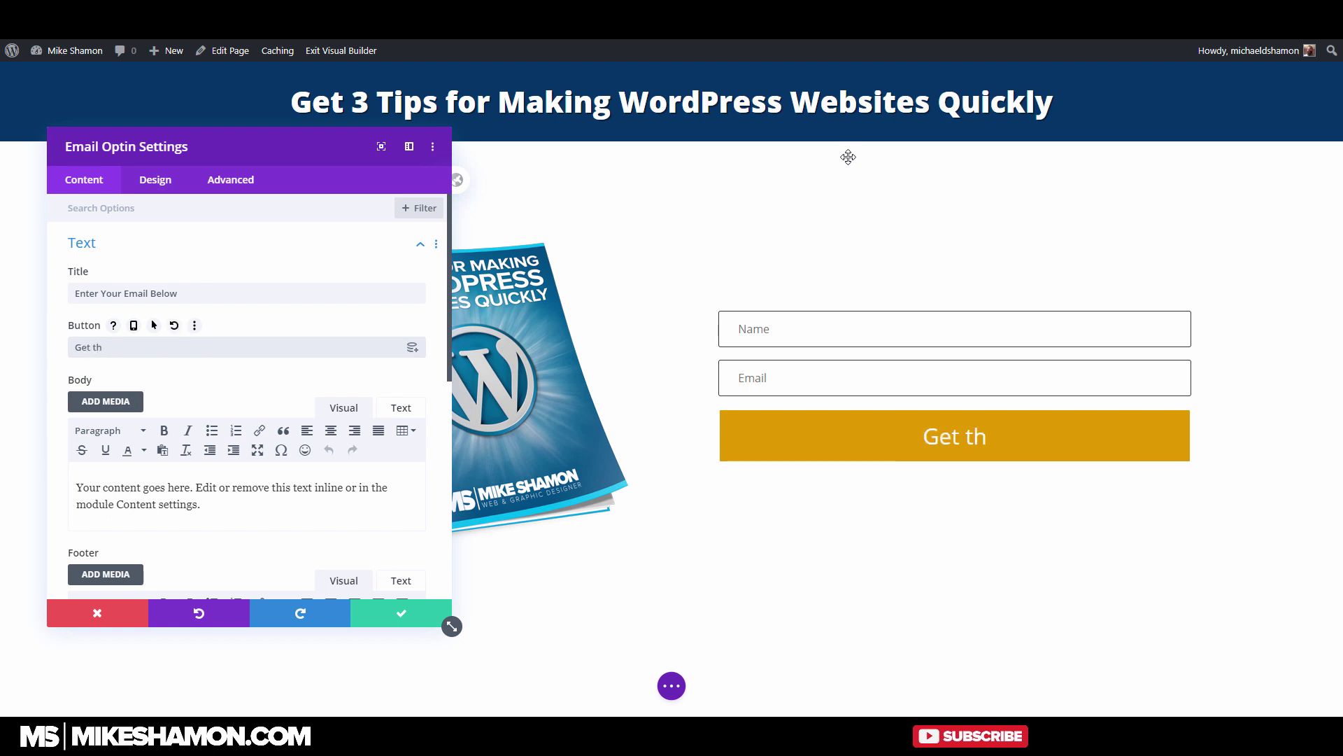
pyautogui.write('e Guide Now')
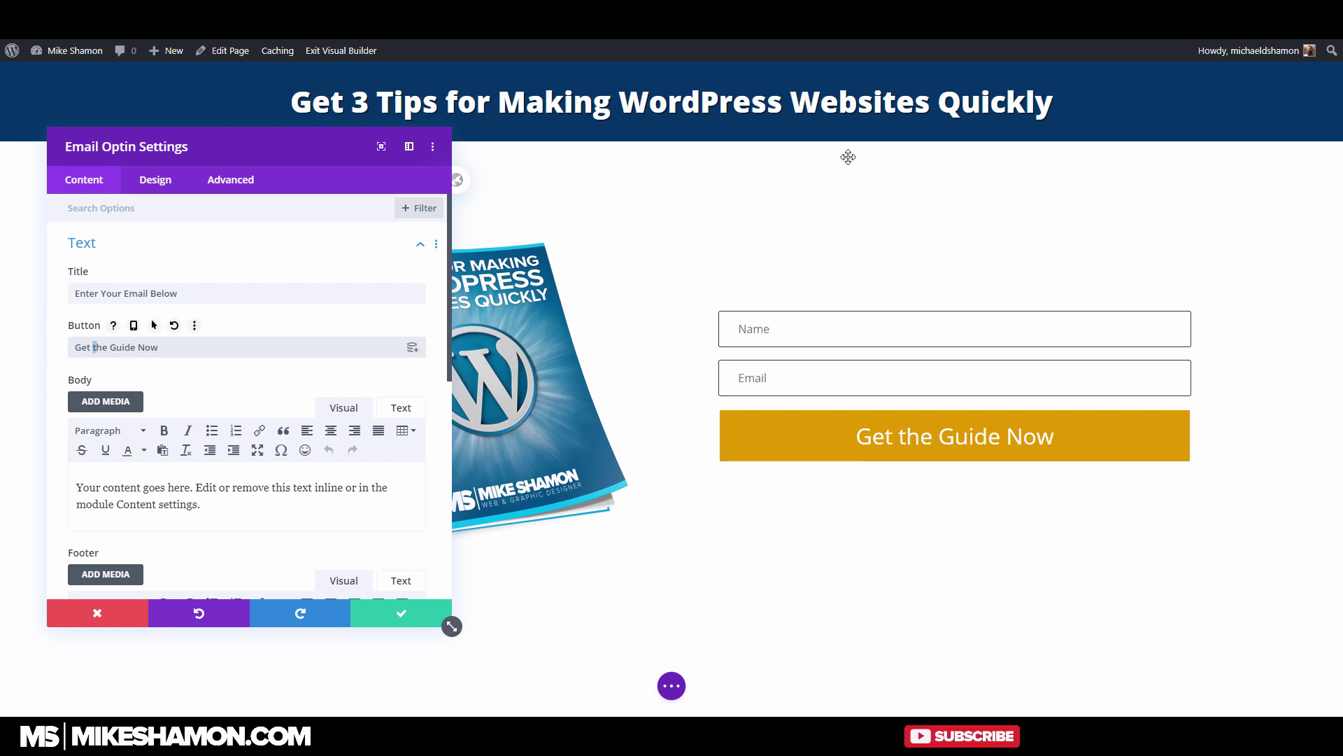
pyautogui.write('T')
# Turn off the icon on the optin button and set its font style to all caps
pyautogui.click(155, 179)
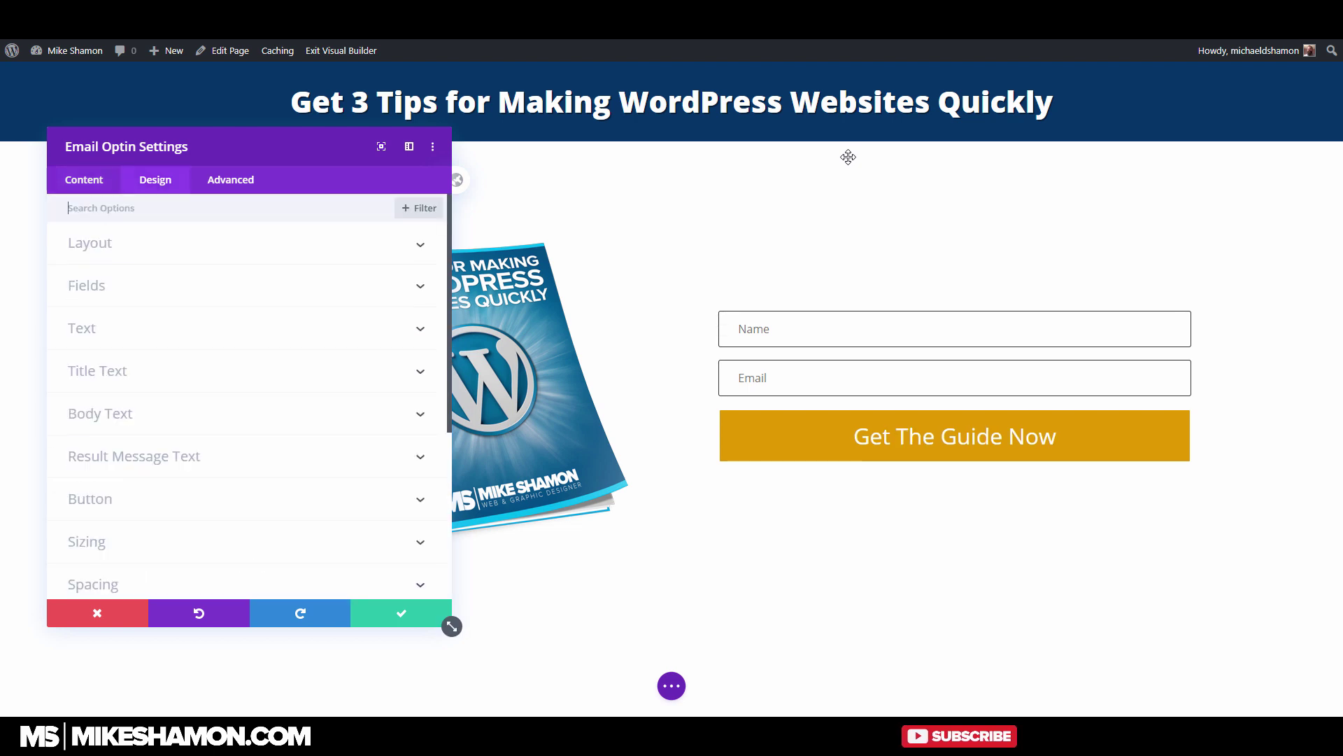
pyautogui.click(720, 408)
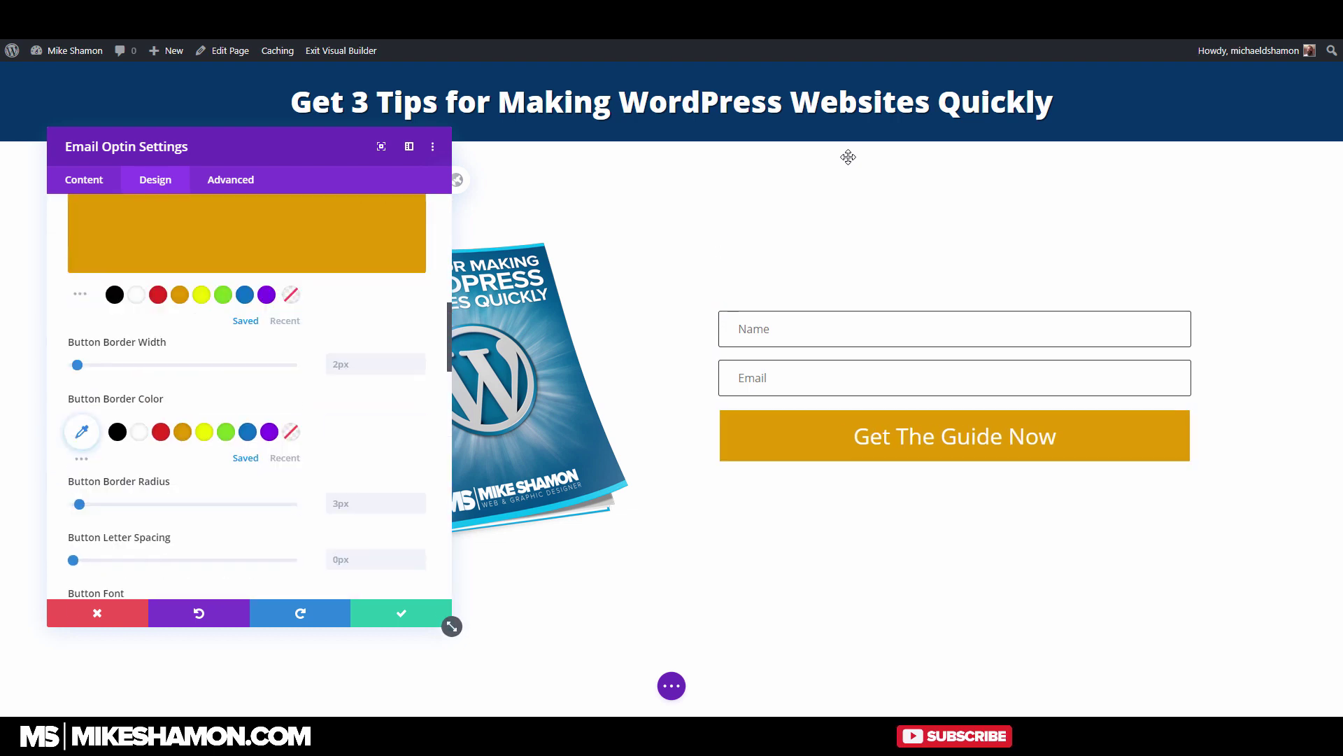
pyautogui.scroll(-3, 246, 416)
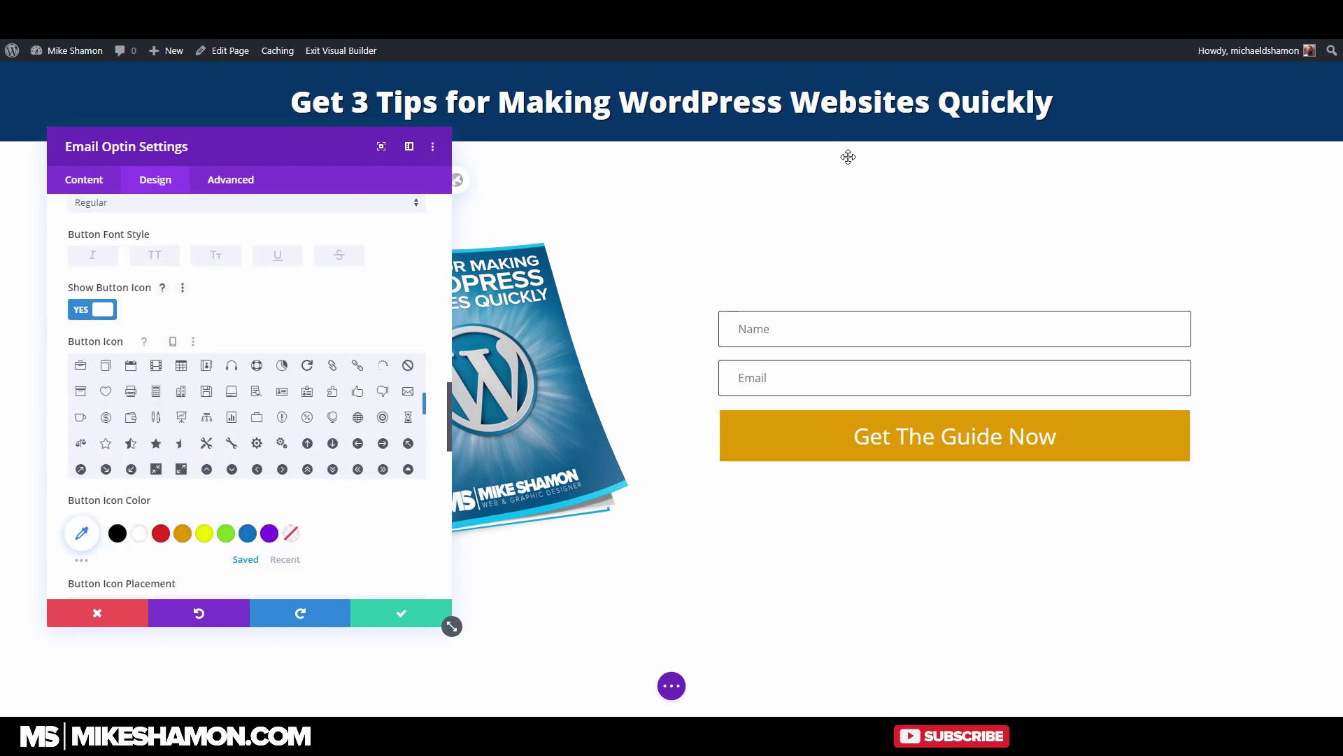
pyautogui.click(92, 309)
pyautogui.click(155, 255)
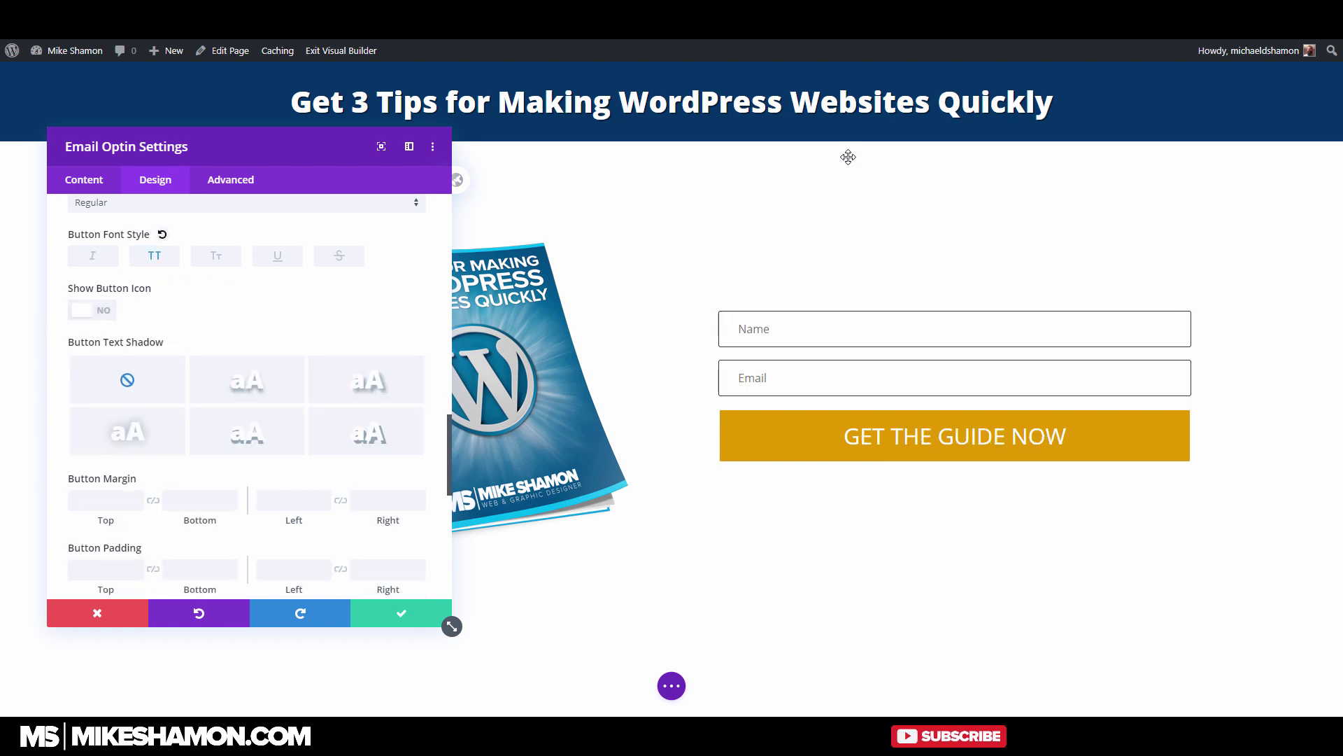
# Apply the sixth text shadow preset to the button with 0.05em horizontal and 0.04em vertical length, and set its font weight to Ultra Bold
pyautogui.click(367, 379)
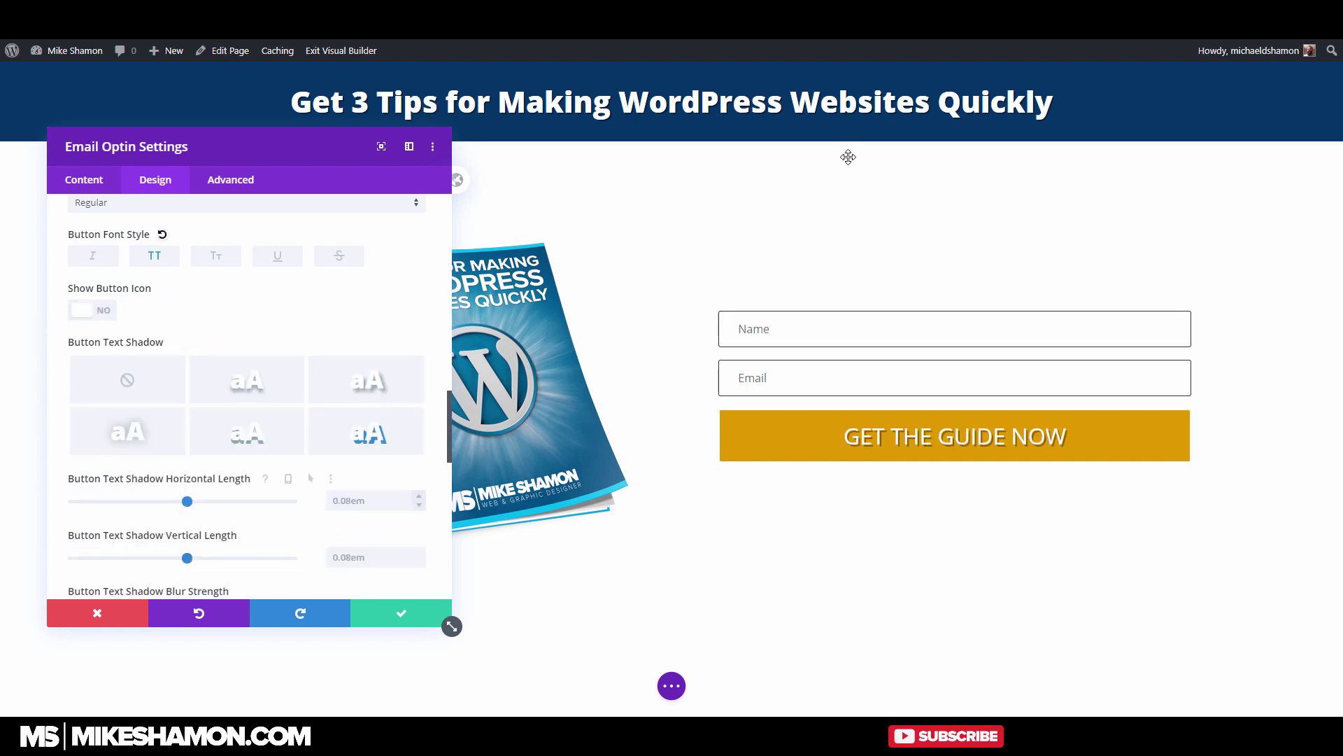
pyautogui.moveTo(187, 501); pyautogui.dragTo(186, 501)
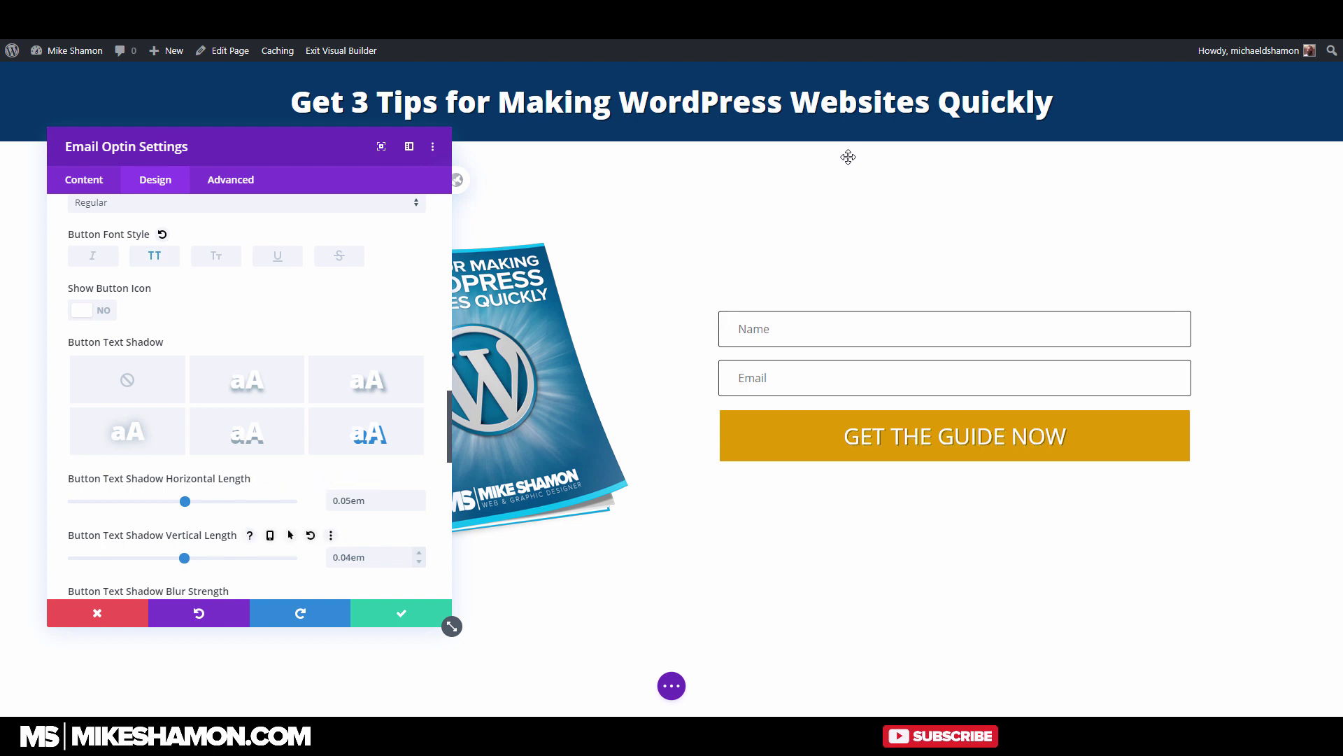
pyautogui.scroll(5, 246, 396)
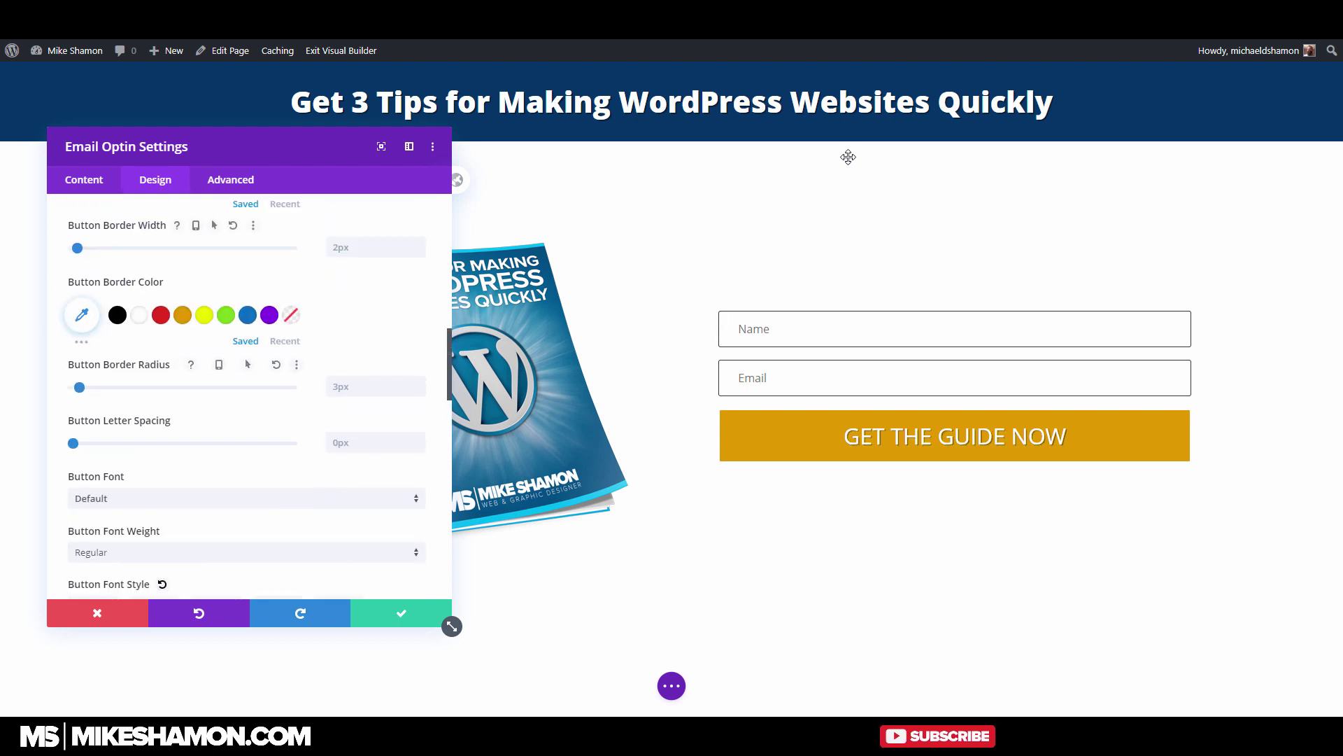
pyautogui.scroll(-5, 246, 396)
pyautogui.scroll(2, 247, 396)
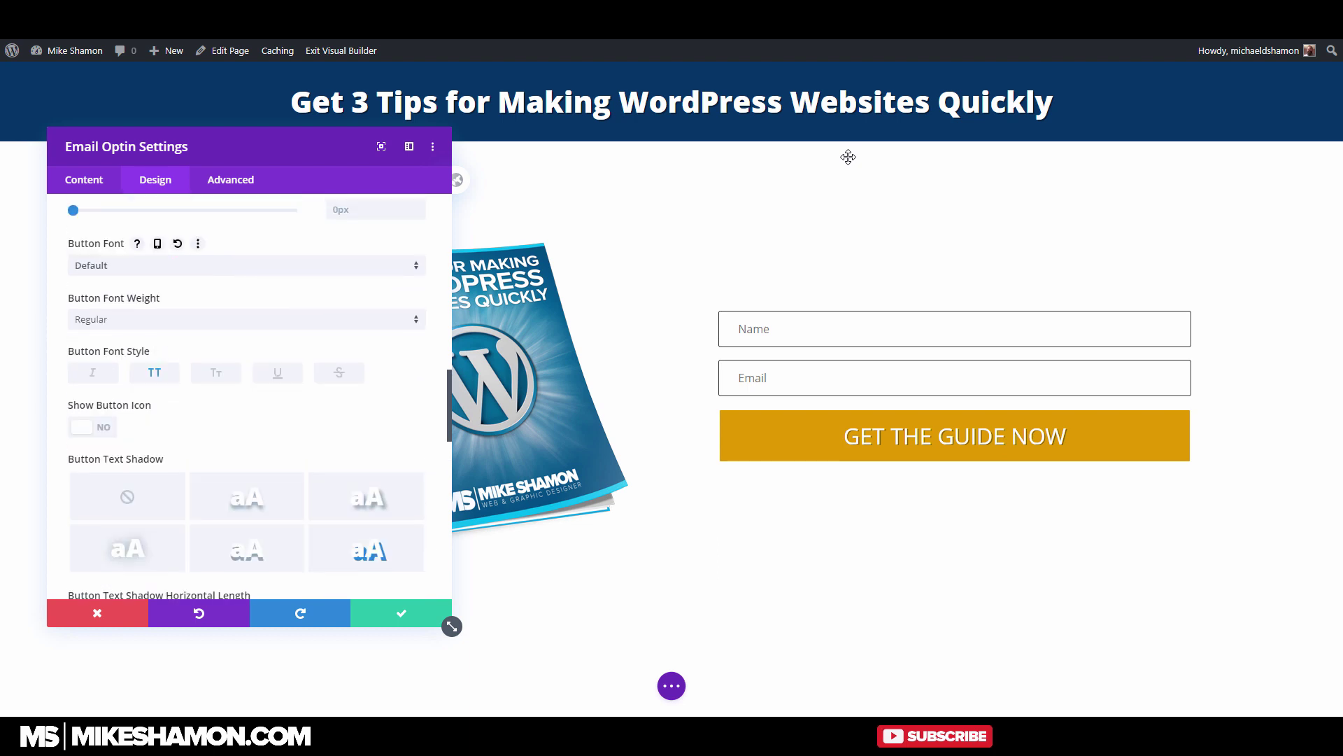
pyautogui.click(246, 320)
pyautogui.click(246, 427)
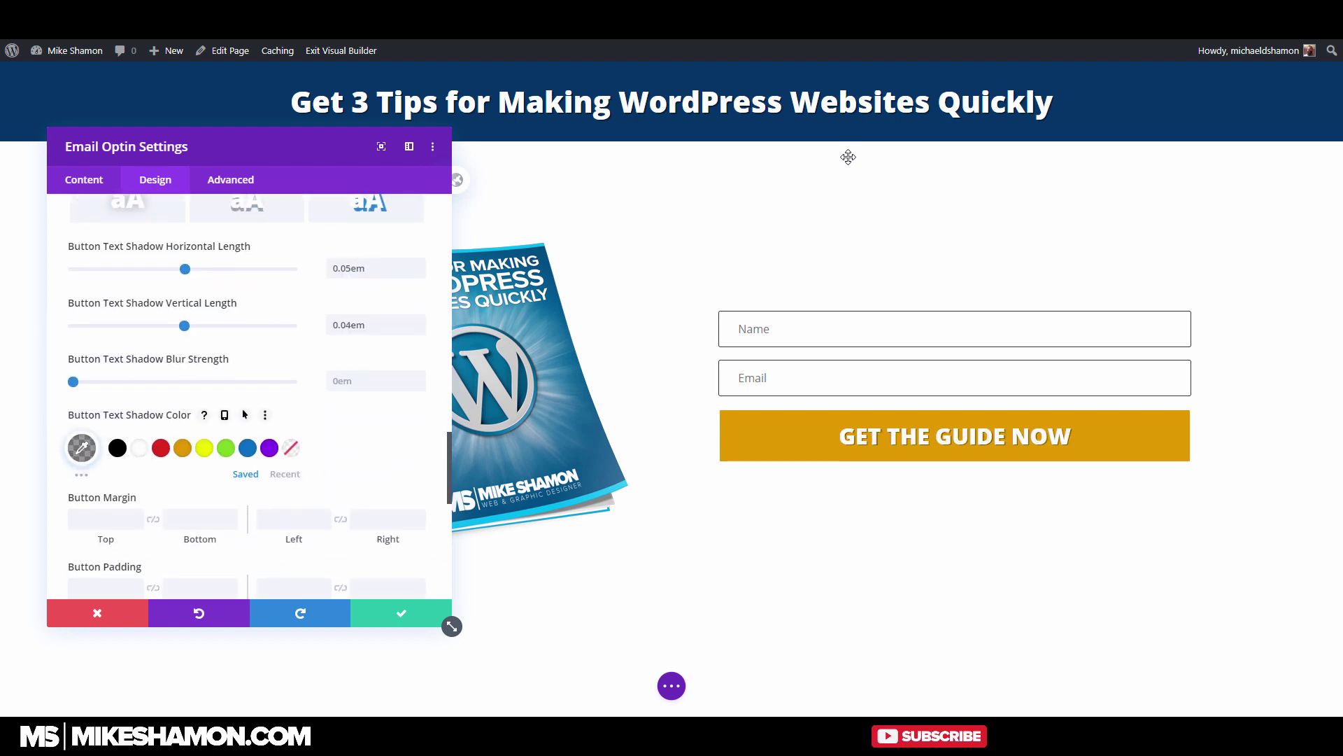
# Set the button text shadow's horizontal length to 0.07em and its vertical length to 0.06em
pyautogui.click(419, 264)
pyautogui.click(419, 264)
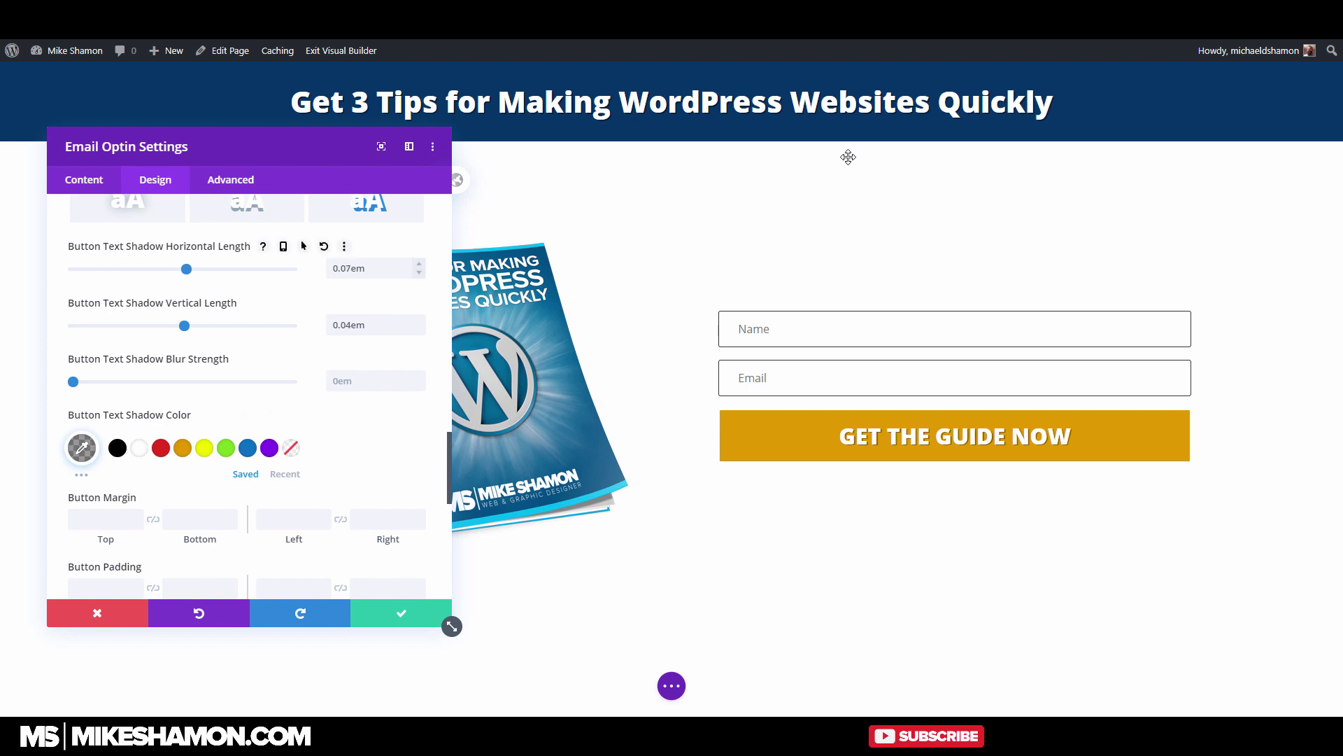
pyautogui.click(418, 321)
pyautogui.click(418, 320)
# Increase the opacity of the button text shadow's black colour and save the optin settings
pyautogui.click(82, 448)
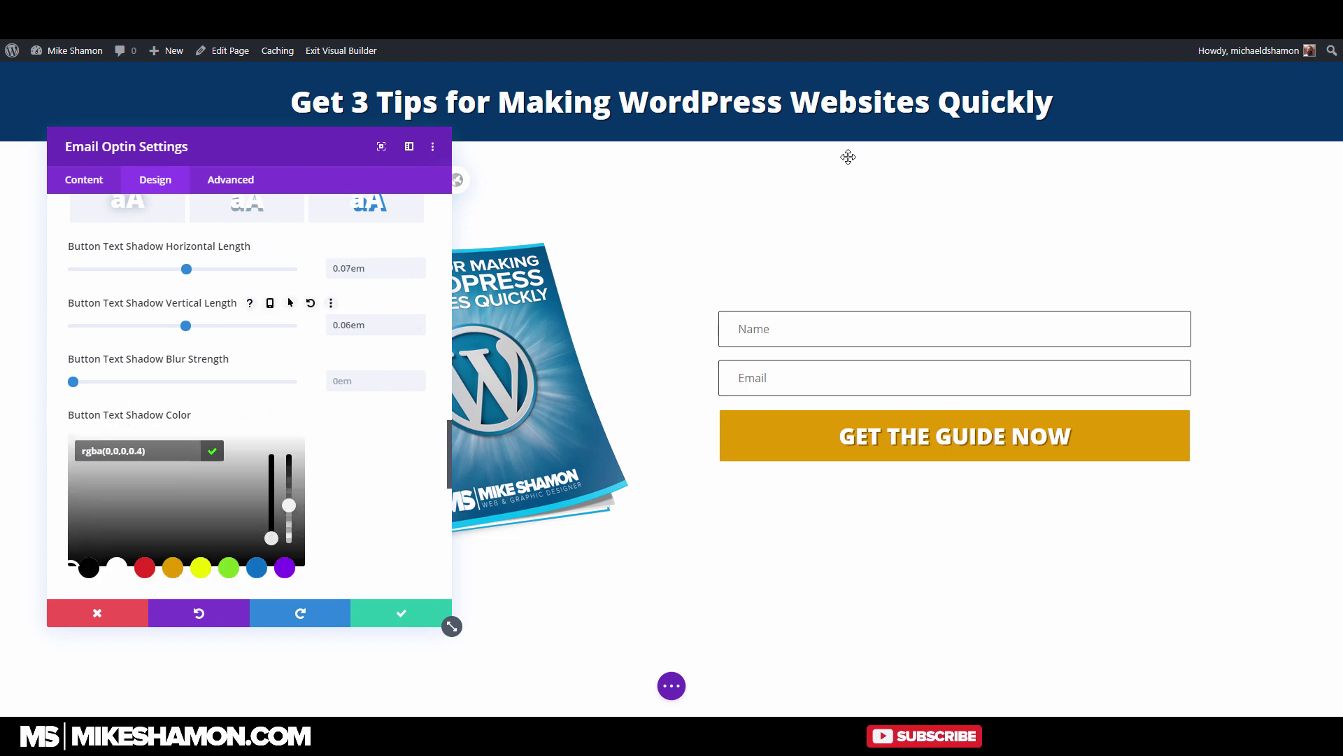
pyautogui.moveTo(289, 505); pyautogui.dragTo(289, 477)
pyautogui.click(413, 611)
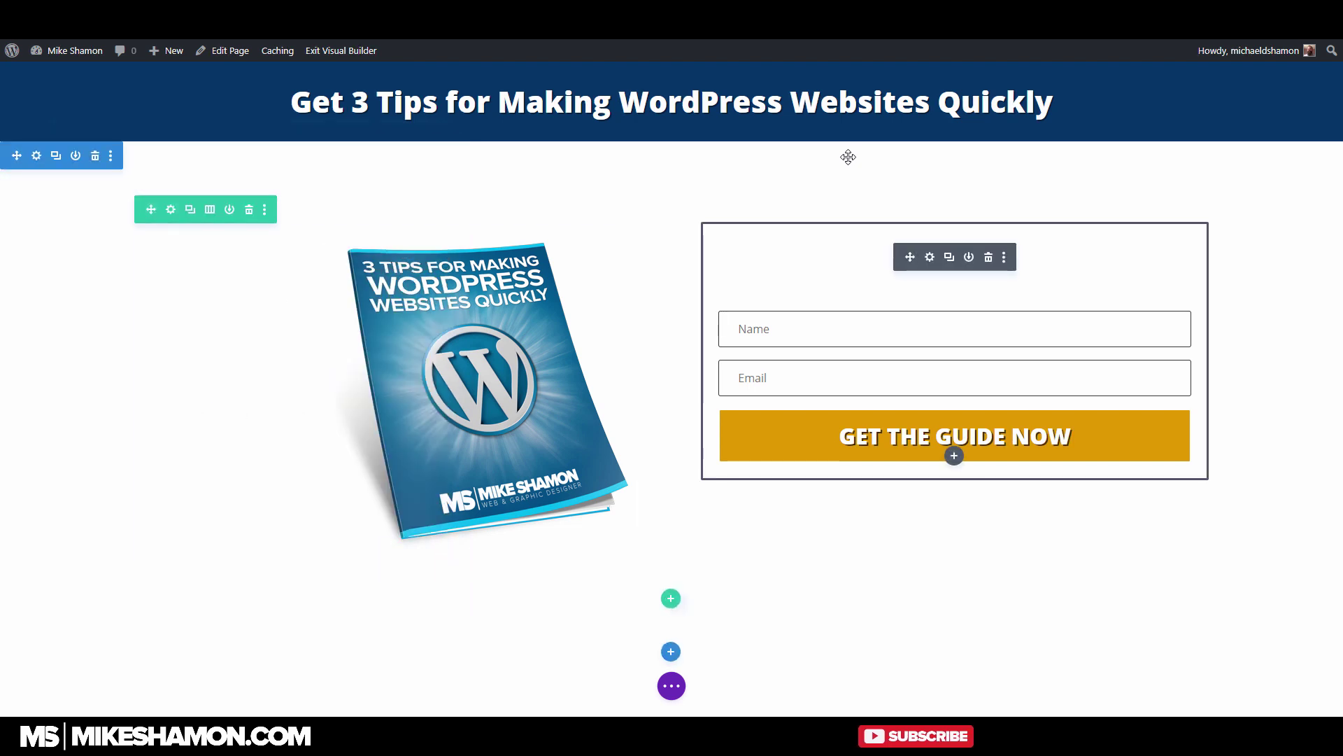
# Reopen the email optin's design settings and set its text color to Dark
pyautogui.click(930, 257)
pyautogui.click(155, 180)
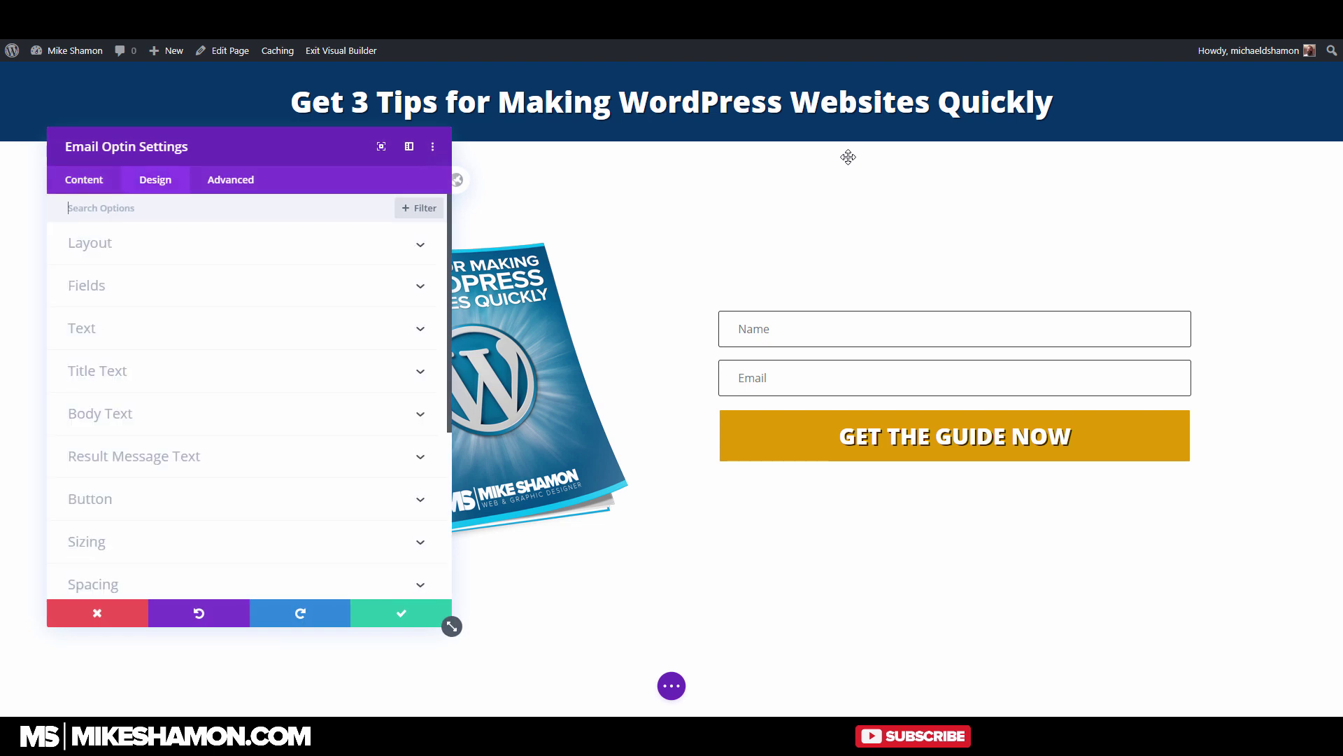
pyautogui.click(82, 328)
pyautogui.scroll(-2, 244, 385)
pyautogui.click(245, 315)
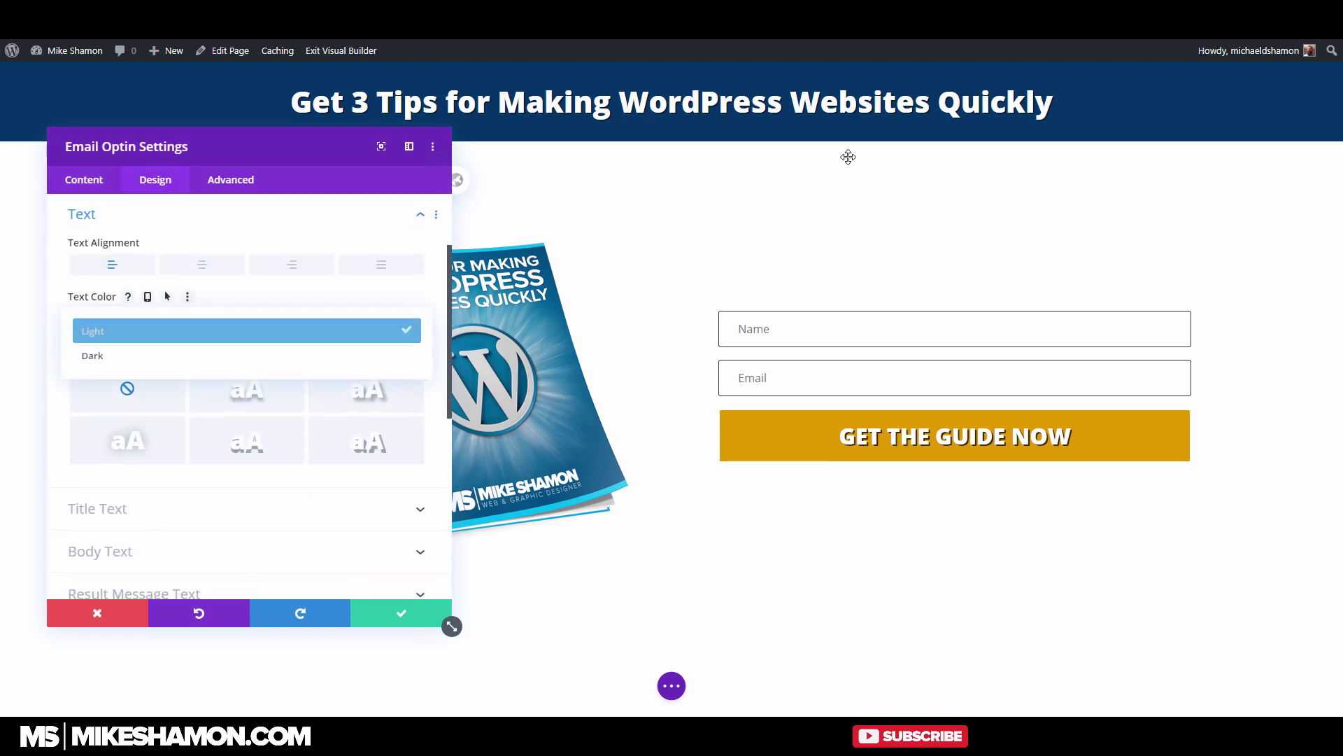
pyautogui.click(244, 354)
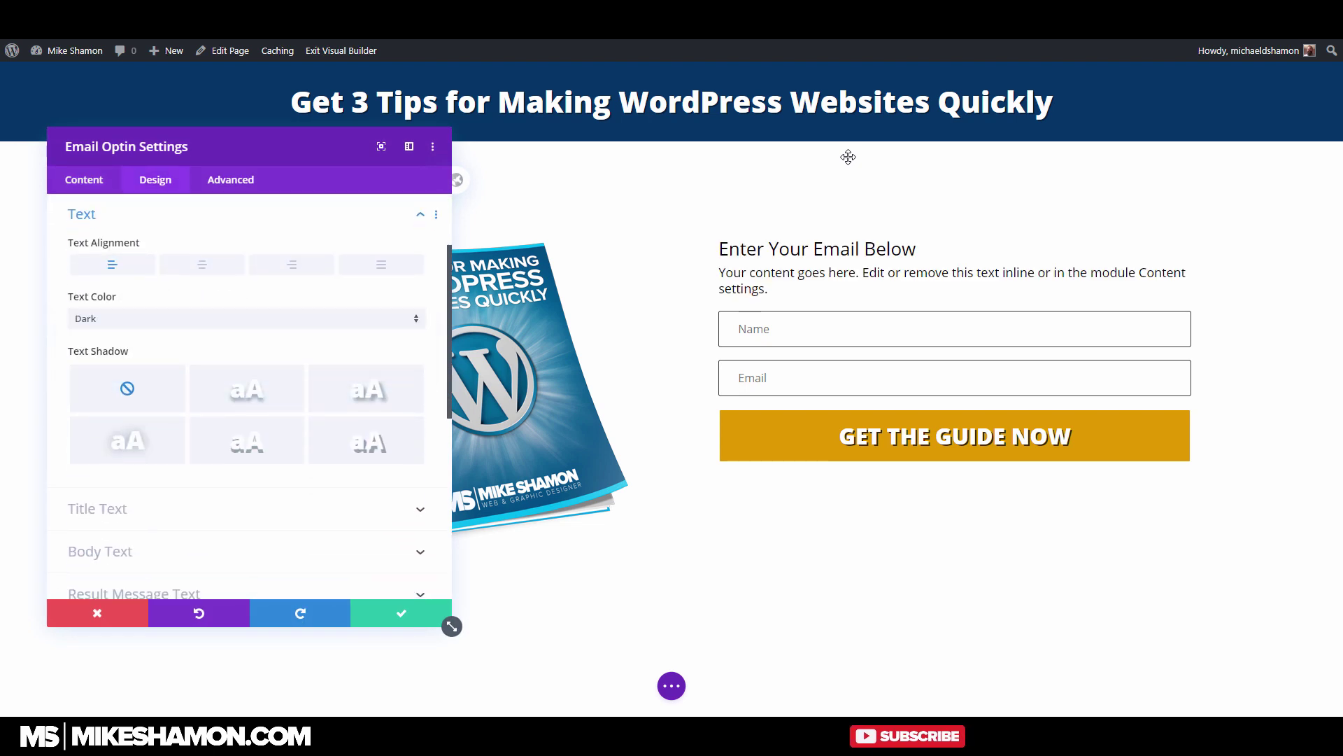
pyautogui.click(82, 214)
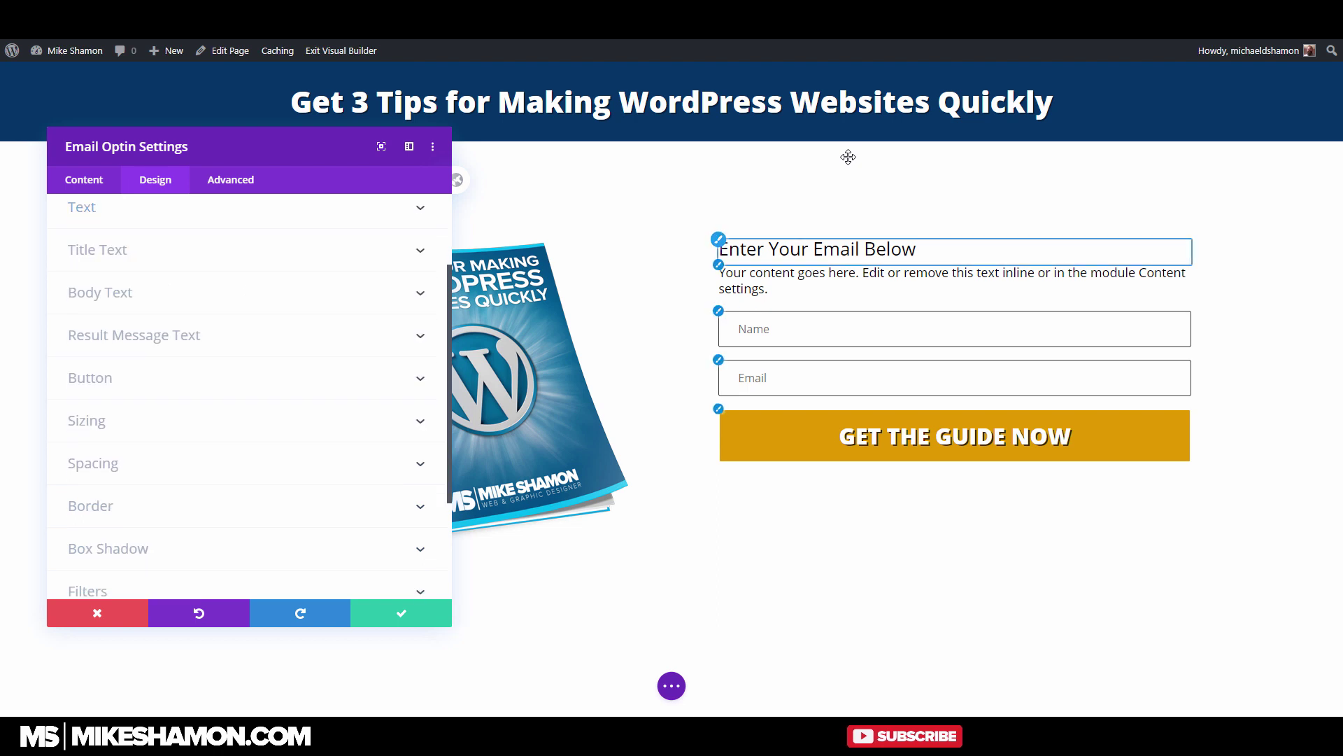
# Style the optin's title as Ultra Bold, all caps and centre-aligned
pyautogui.click(718, 240)
pyautogui.click(245, 372)
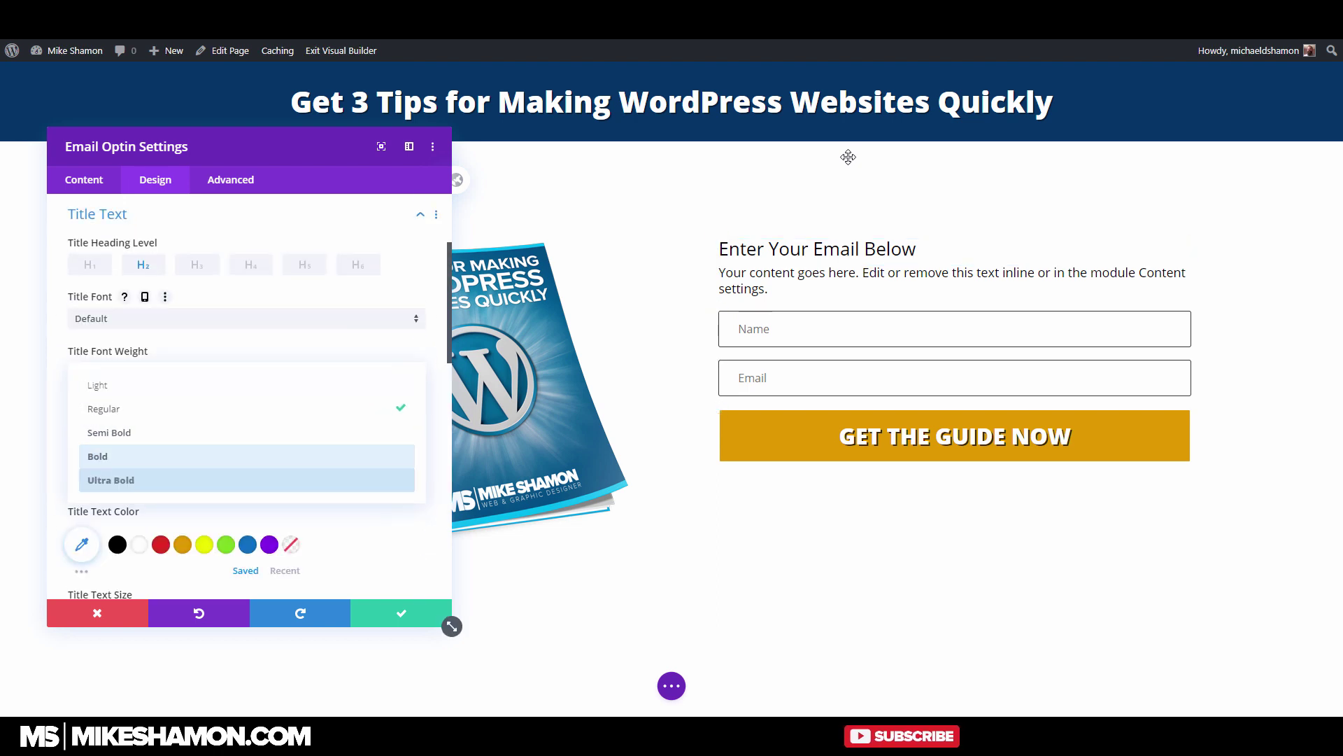
pyautogui.click(210, 480)
pyautogui.click(154, 426)
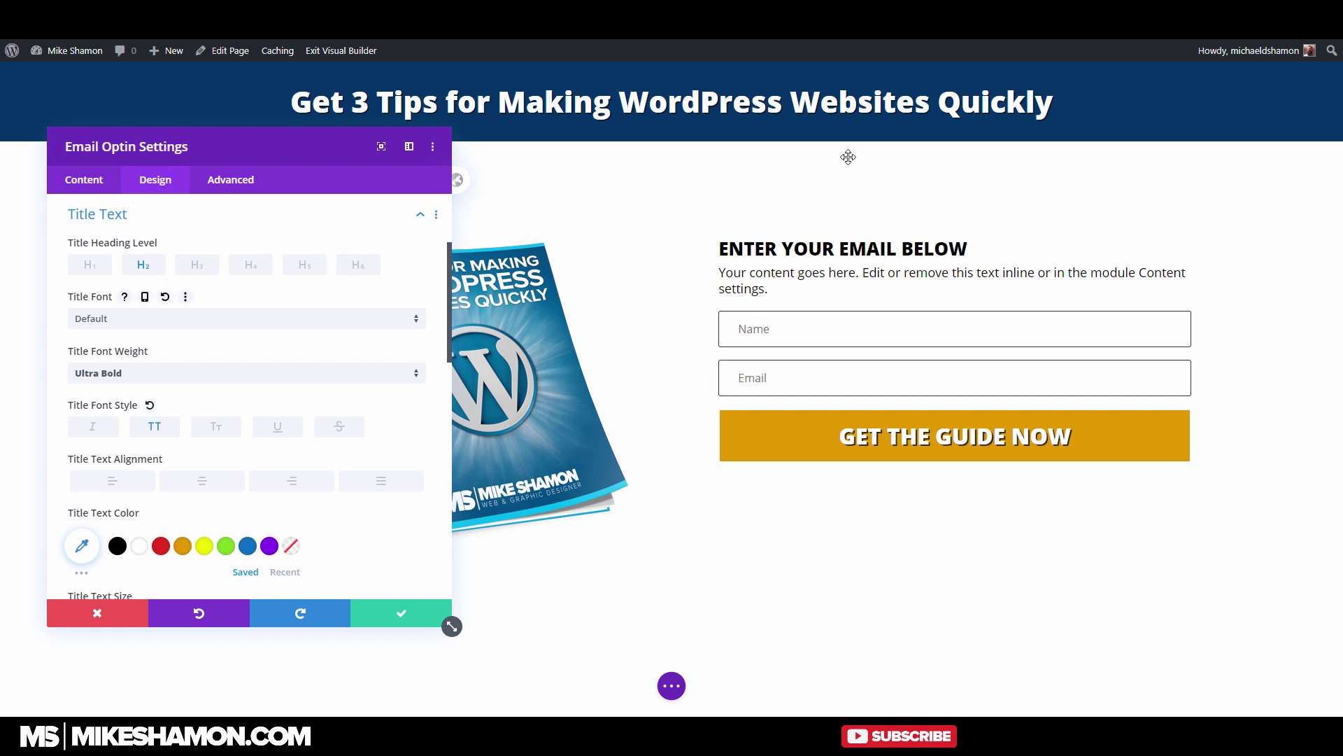
pyautogui.click(202, 480)
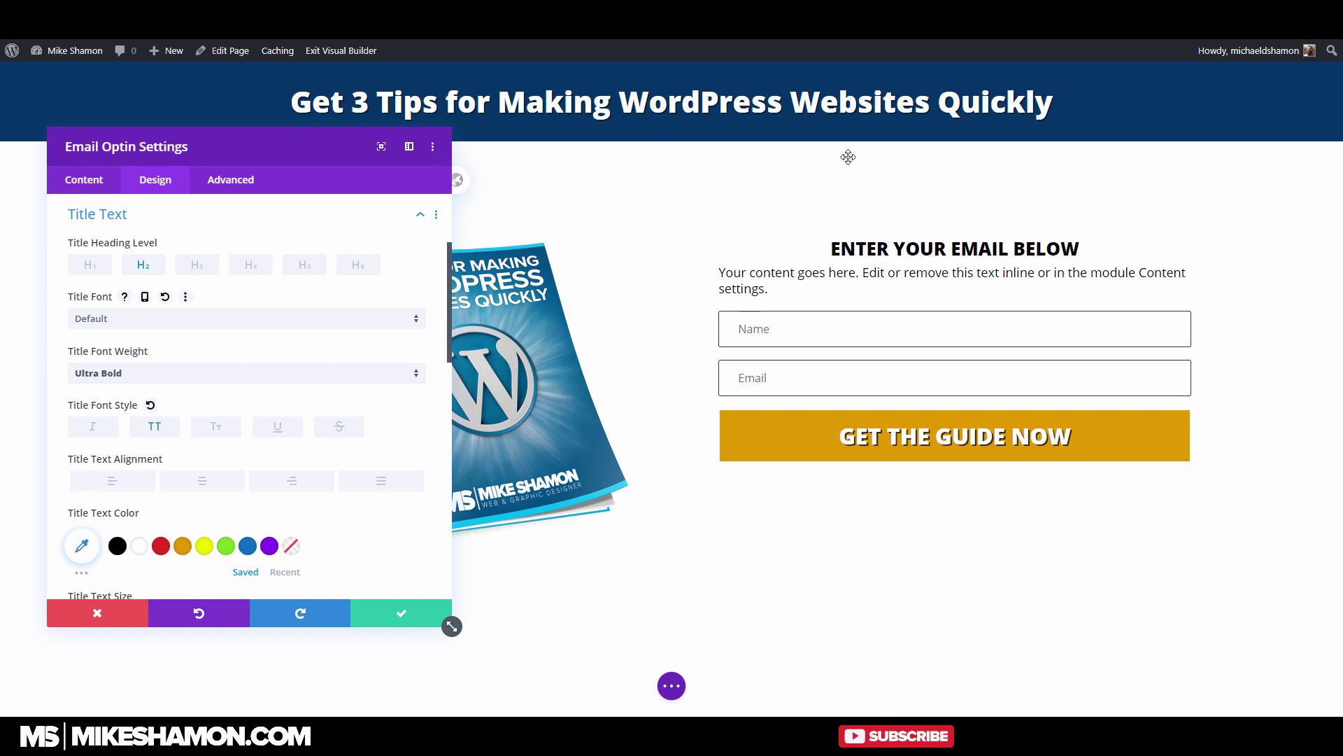
# Set the optin title's text size to 36px and its line height to 1.3em
pyautogui.scroll(-3, 245, 419)
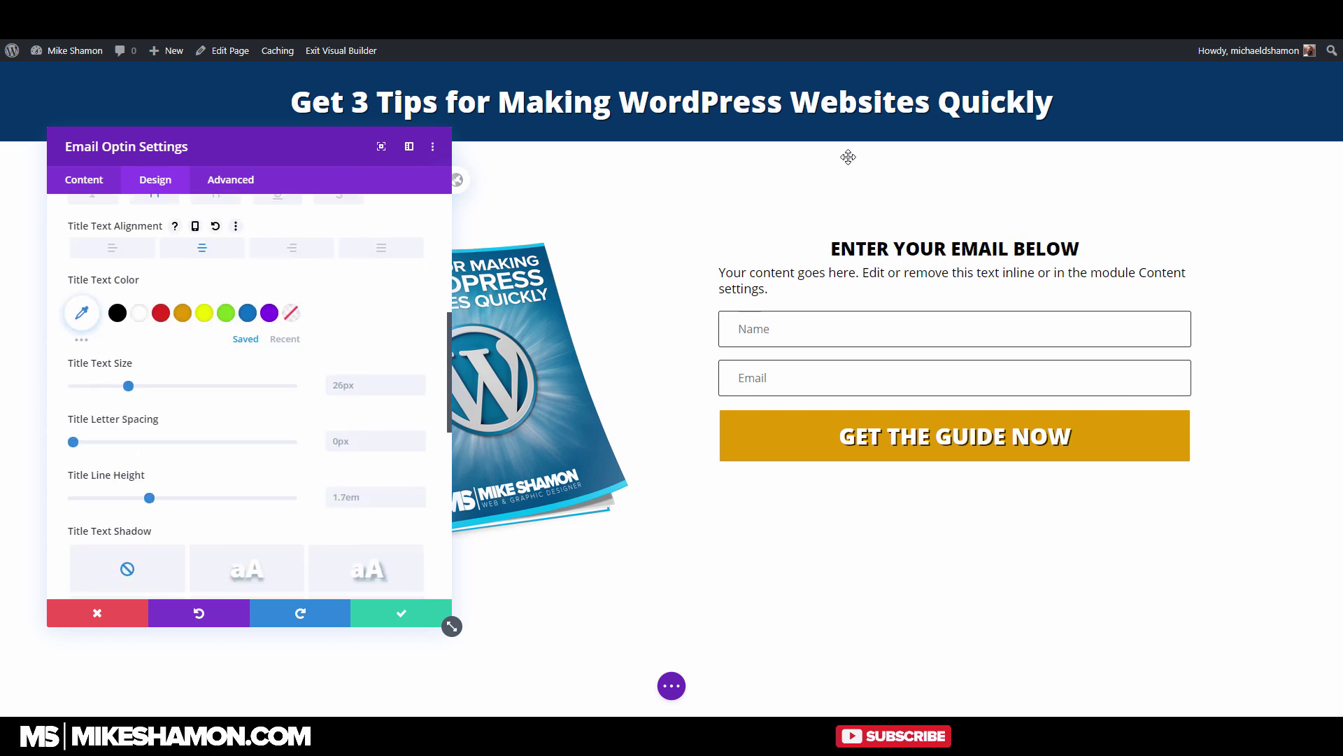
pyautogui.moveTo(128, 386); pyautogui.dragTo(153, 385)
pyautogui.press('Left')
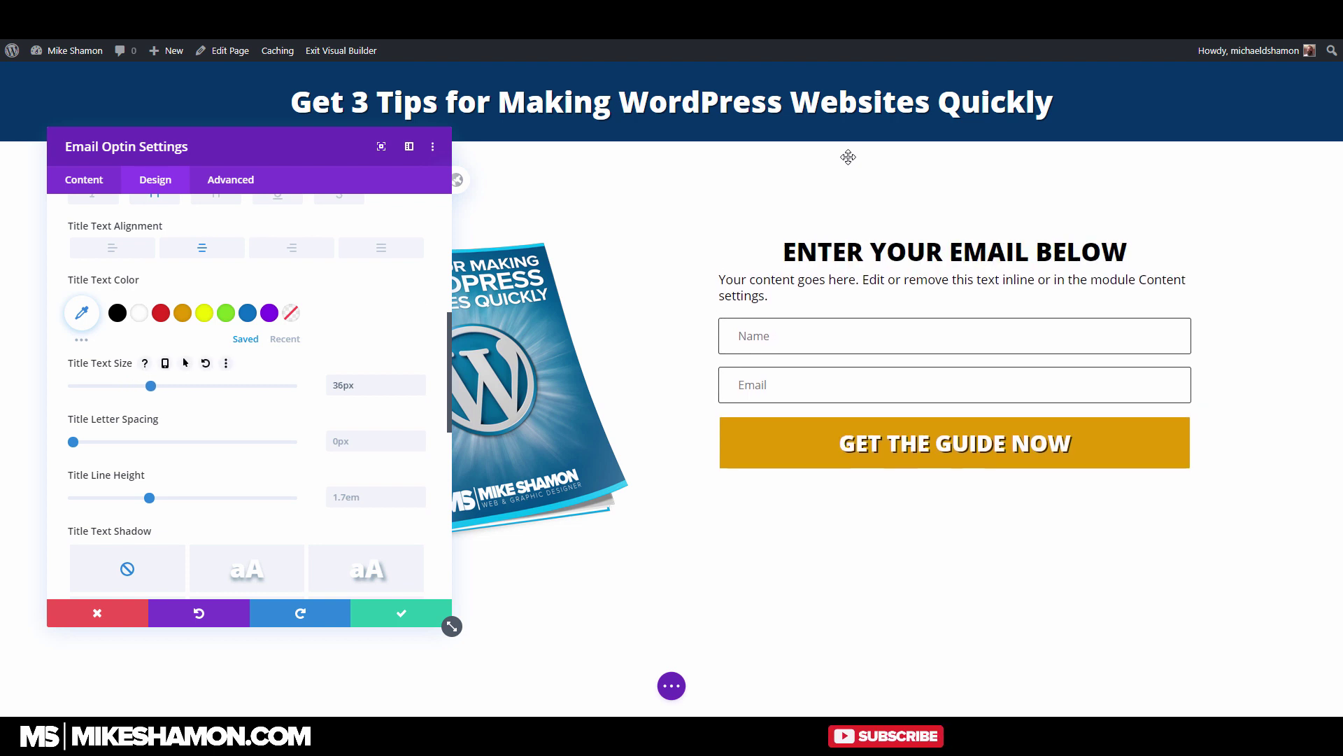
pyautogui.moveTo(149, 497); pyautogui.dragTo(106, 497)
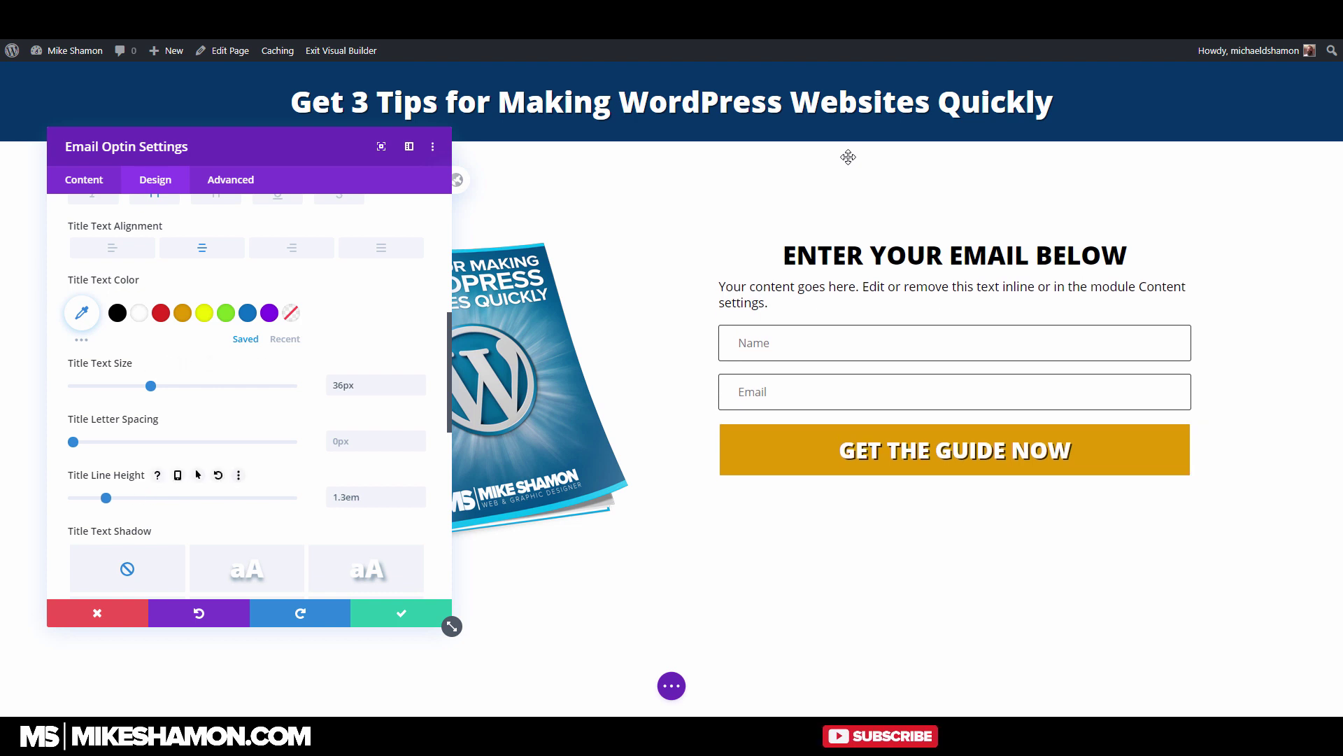
# Set the optin's body text size to 21px
pyautogui.click(720, 278)
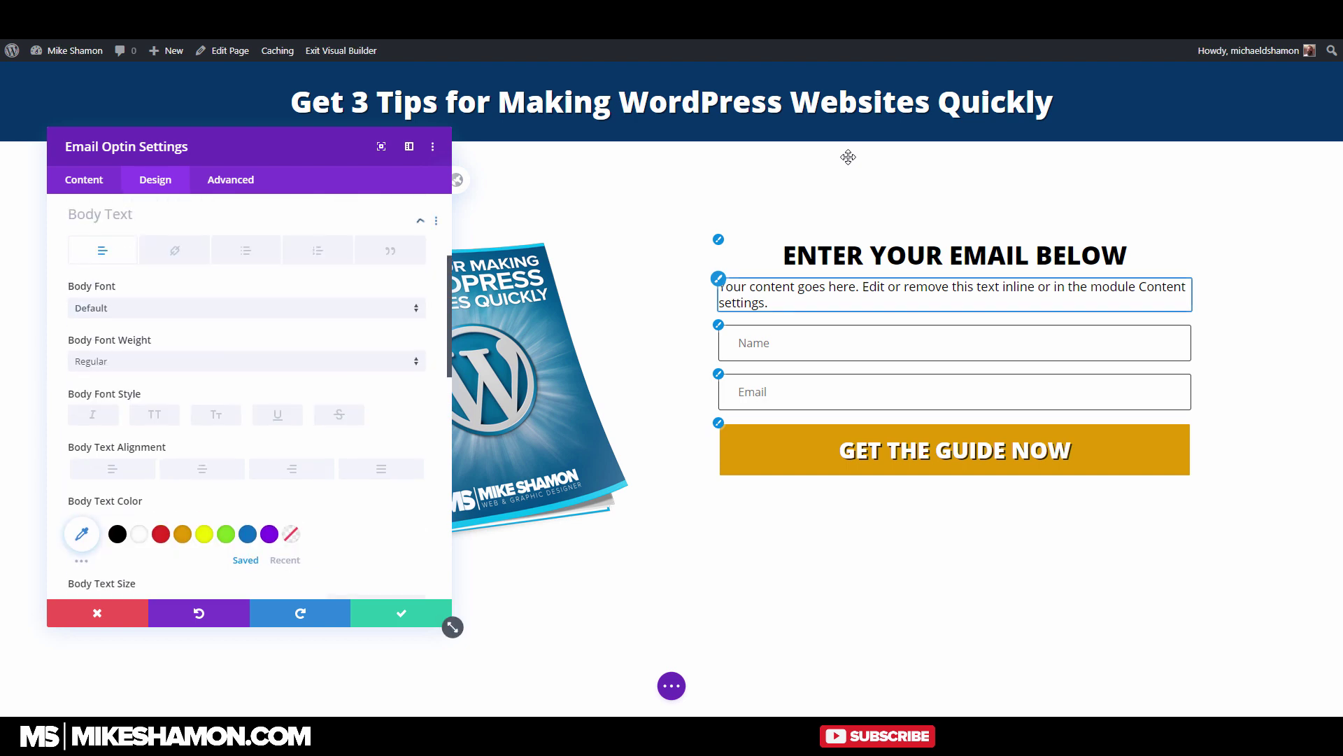
pyautogui.scroll(-3, 246, 319)
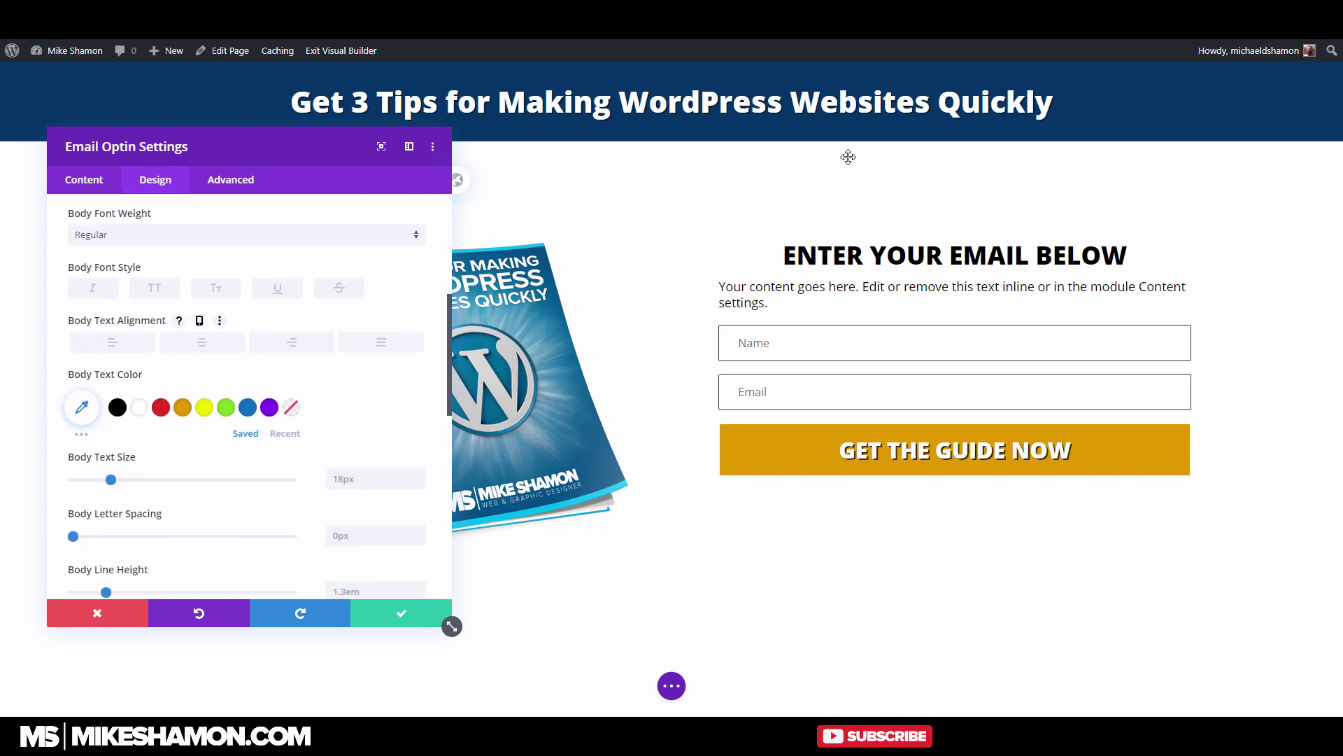
pyautogui.press('Tab')
pyautogui.press('Tab')
pyautogui.press('Right')
pyautogui.press('Right')
pyautogui.press('Right')
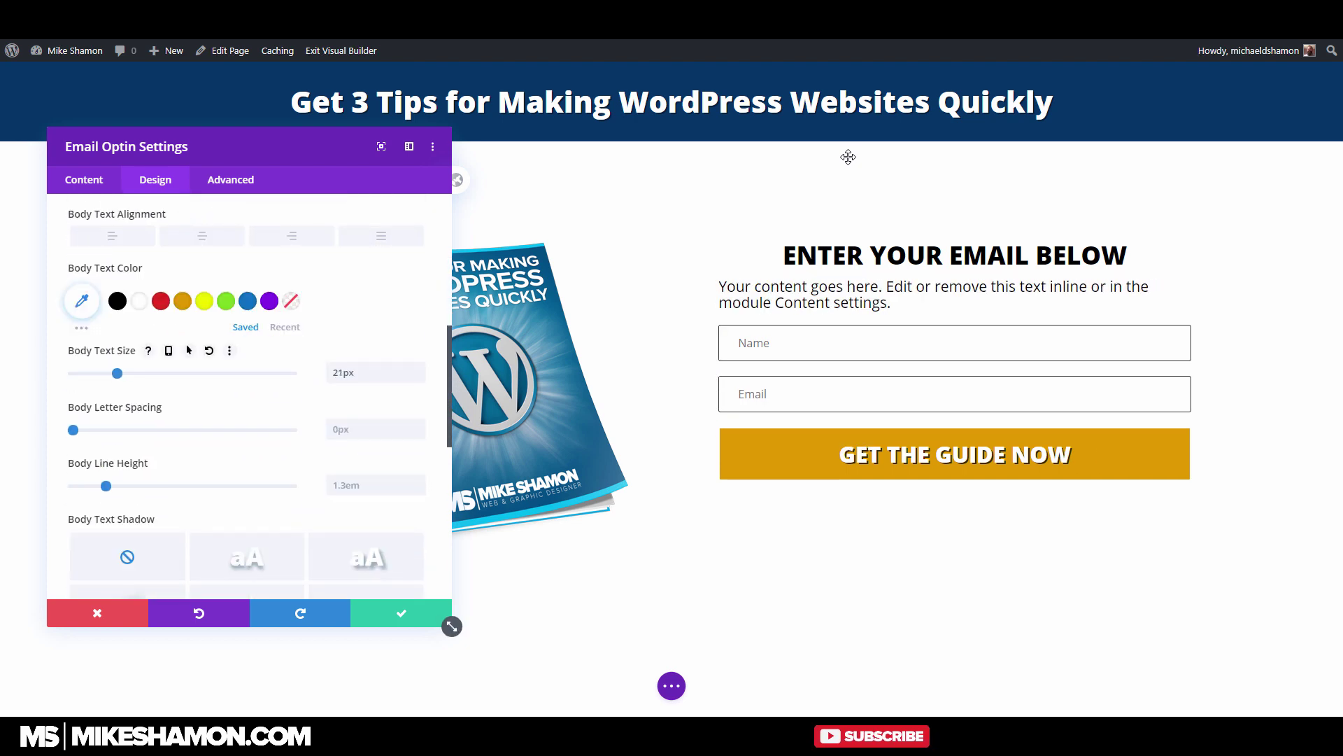
# Centre-align the optin's body text
pyautogui.press('Tab')
pyautogui.press('Tab')
pyautogui.scroll(-2, 246, 405)
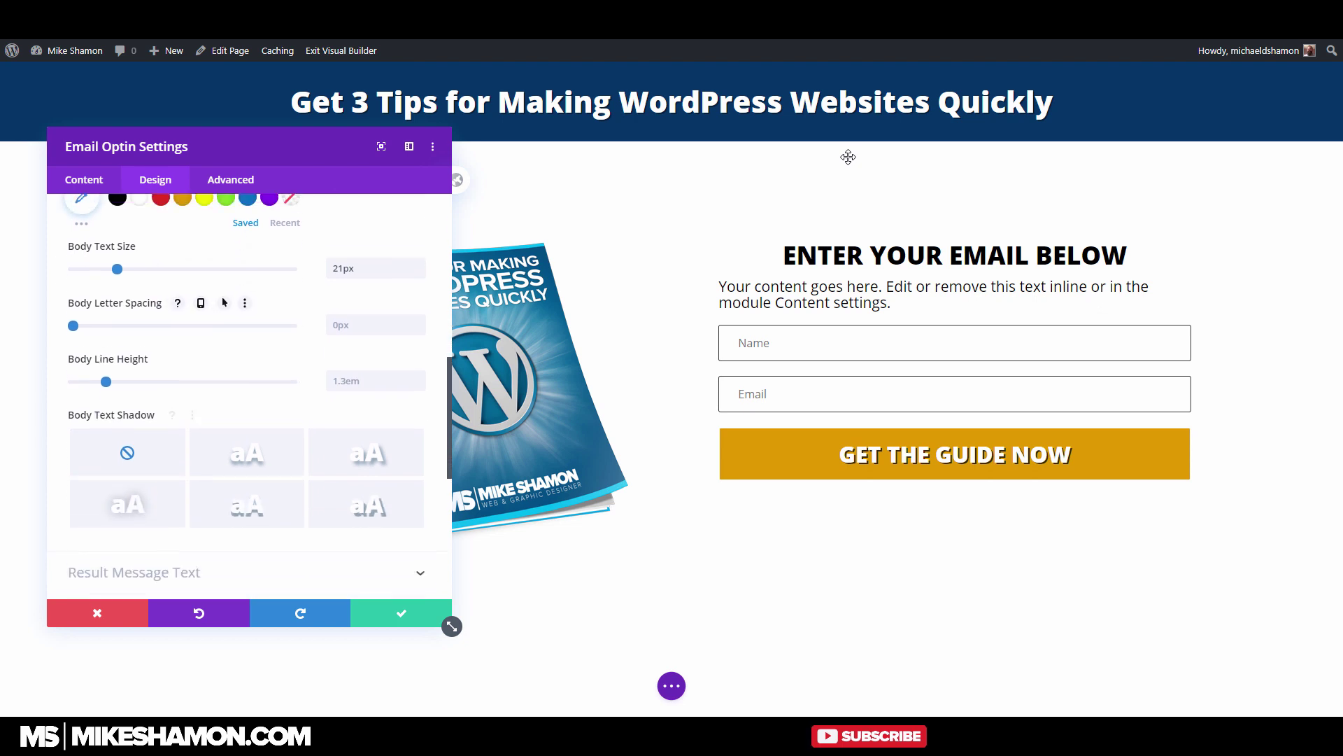
pyautogui.scroll(3, 246, 405)
pyautogui.click(203, 352)
# Set the optin's body text line height to 1.4em
pyautogui.scroll(-3, 246, 406)
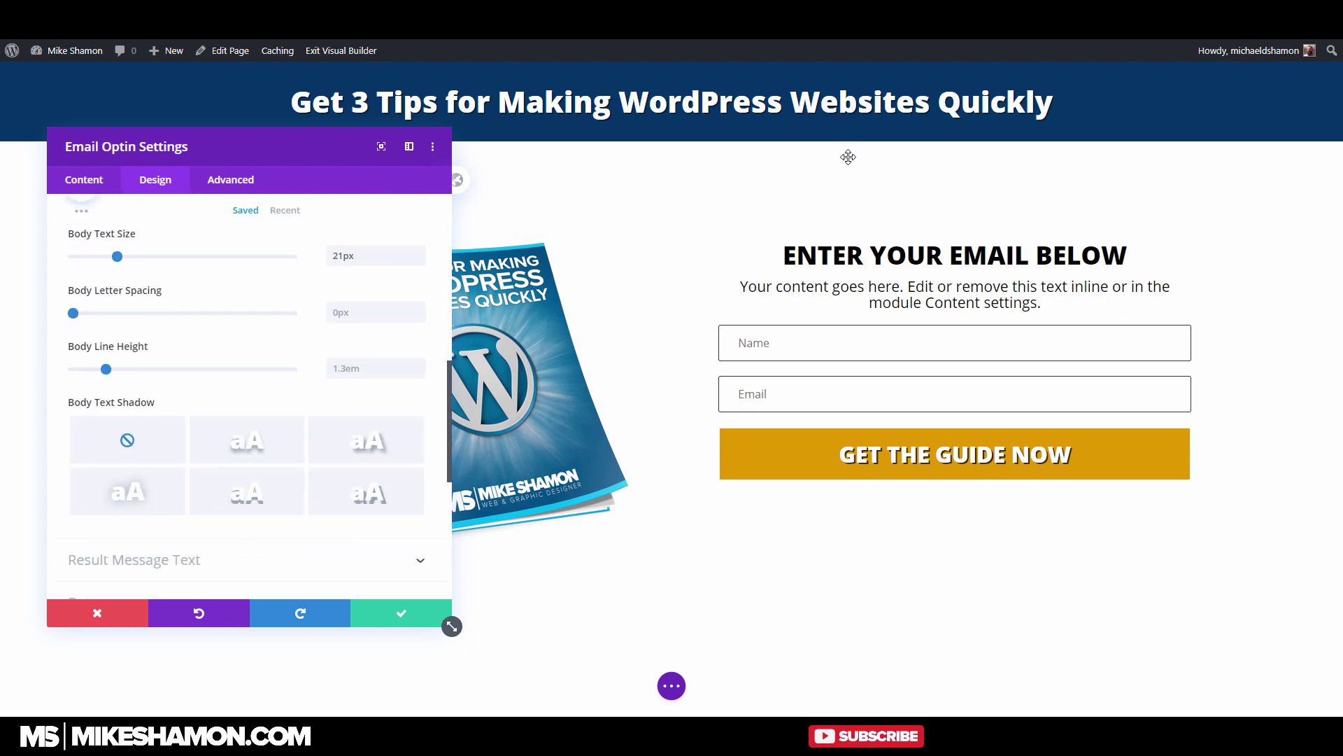
pyautogui.press('Left')
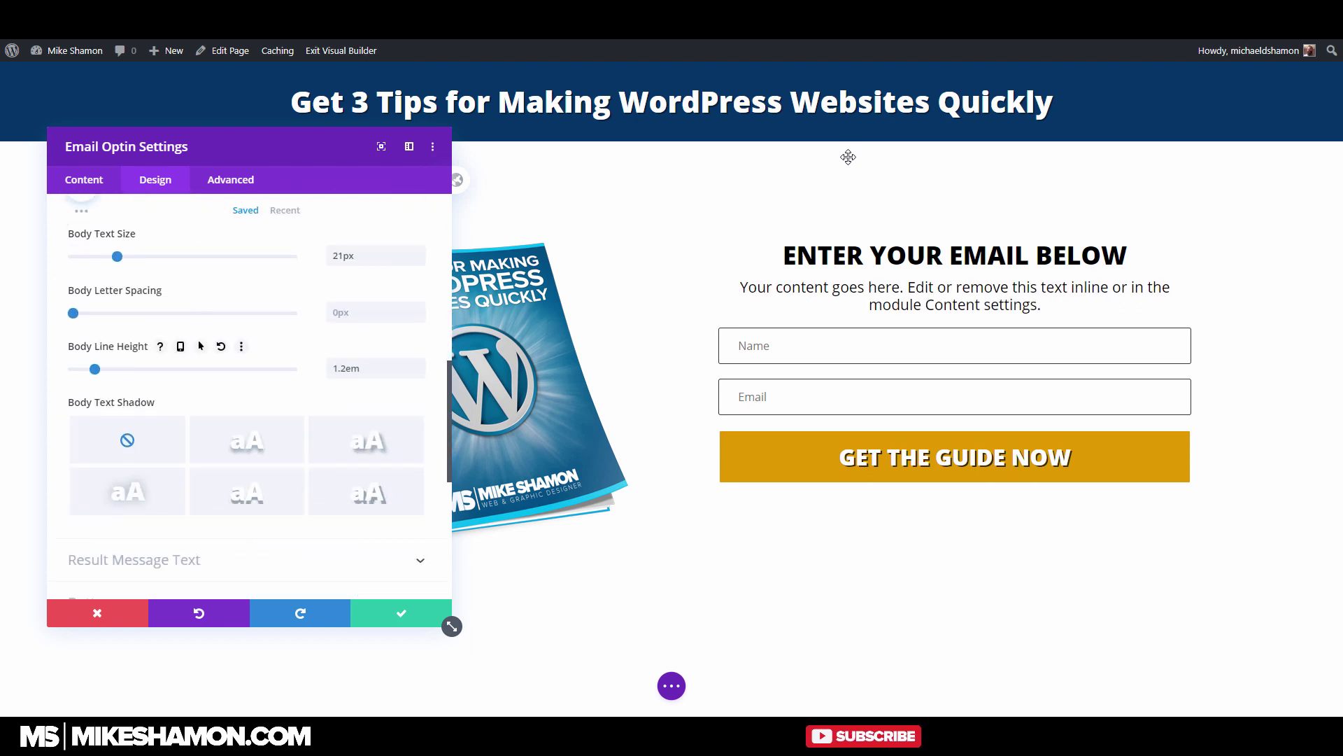
pyautogui.press('Right')
pyautogui.press('Right')
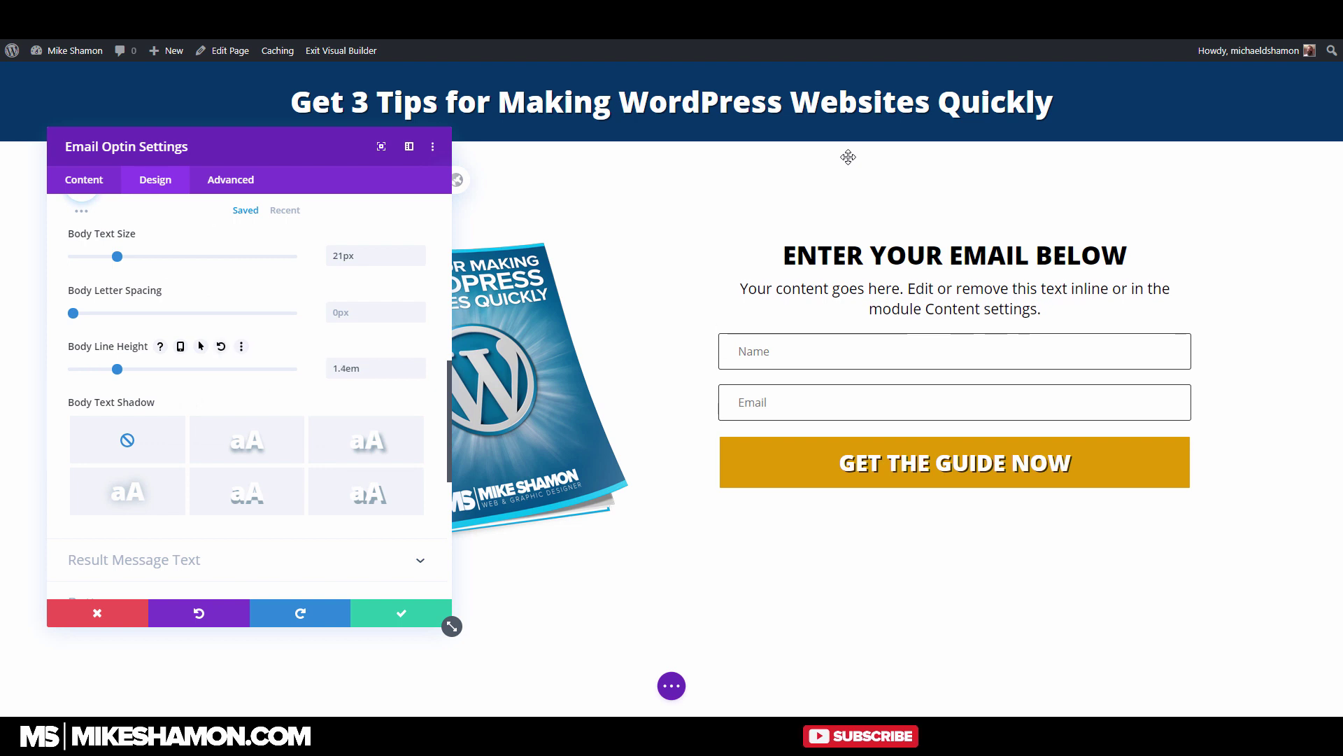
pyautogui.press('Tab')
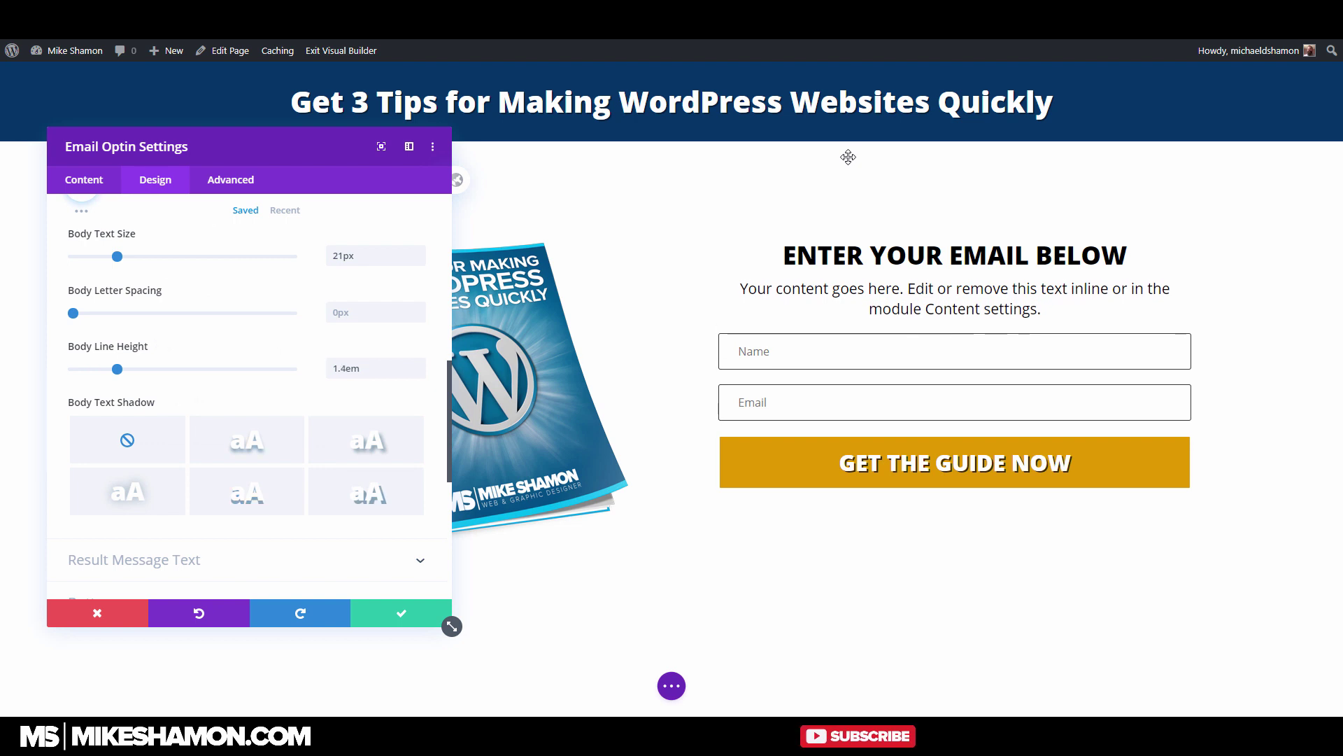
# Give the optin button the solid box shadow preset offset below and to the right
pyautogui.click(720, 437)
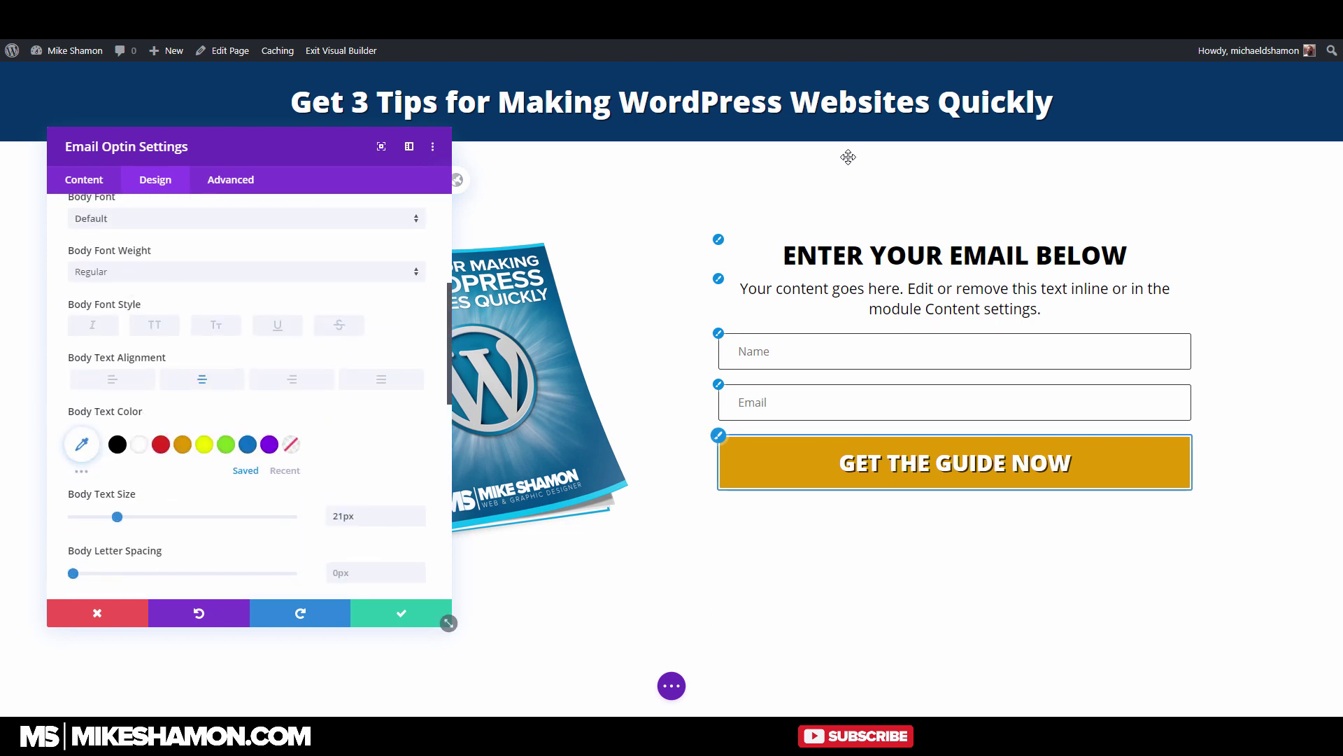
pyautogui.press('Tab')
pyautogui.press('Tab')
pyautogui.press('Tab')
pyautogui.press('Tab')
pyautogui.press('Tab')
pyautogui.press('Tab')
pyautogui.press('Tab')
pyautogui.press('Tab')
pyautogui.press('Tab')
pyautogui.press('Tab')
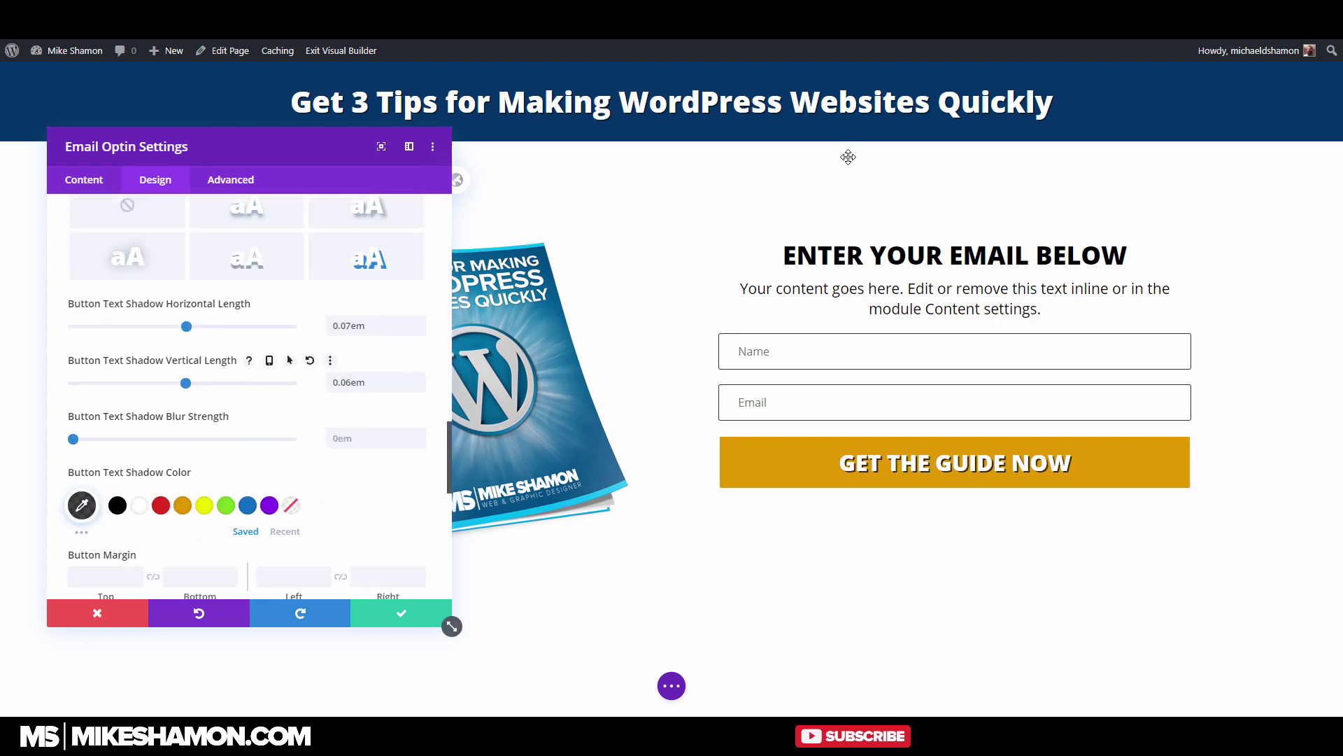
pyautogui.click(113, 492)
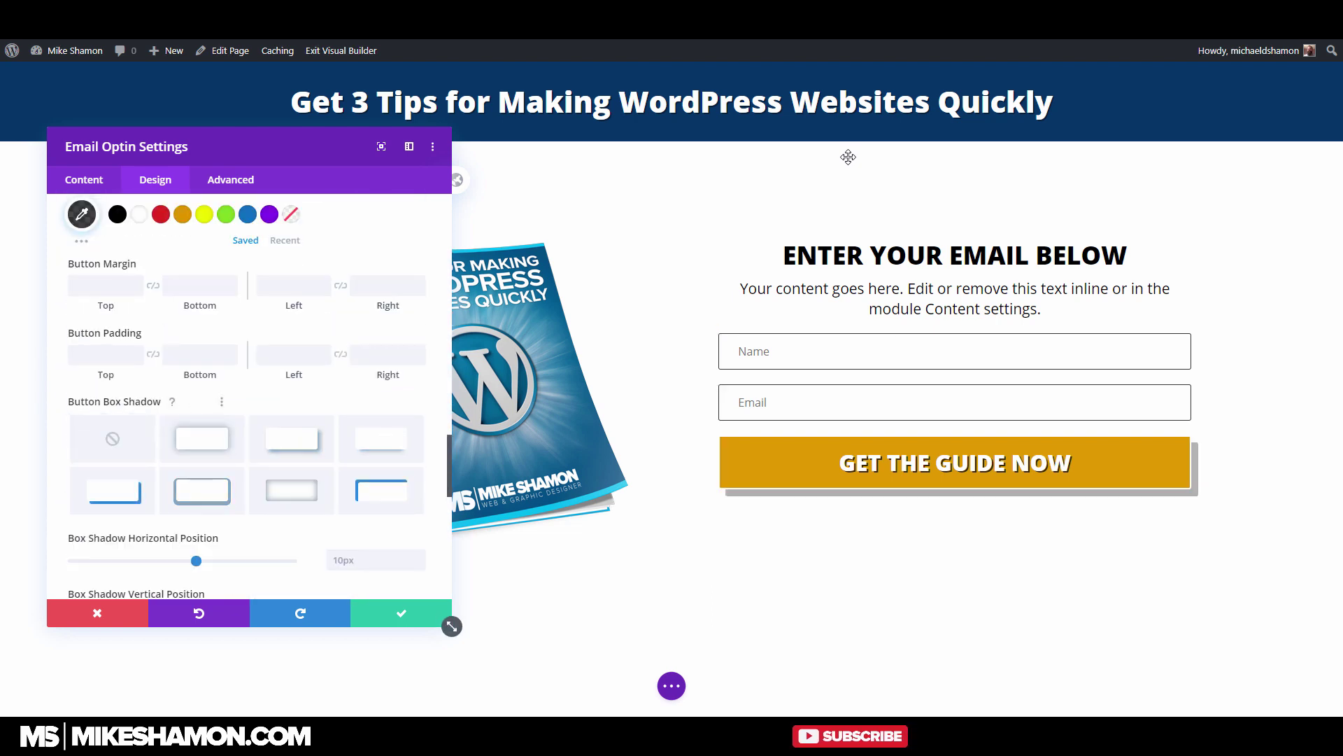
# Set the button box shadow's horizontal and vertical positions to 6px each
pyautogui.scroll(-2, 292, 438)
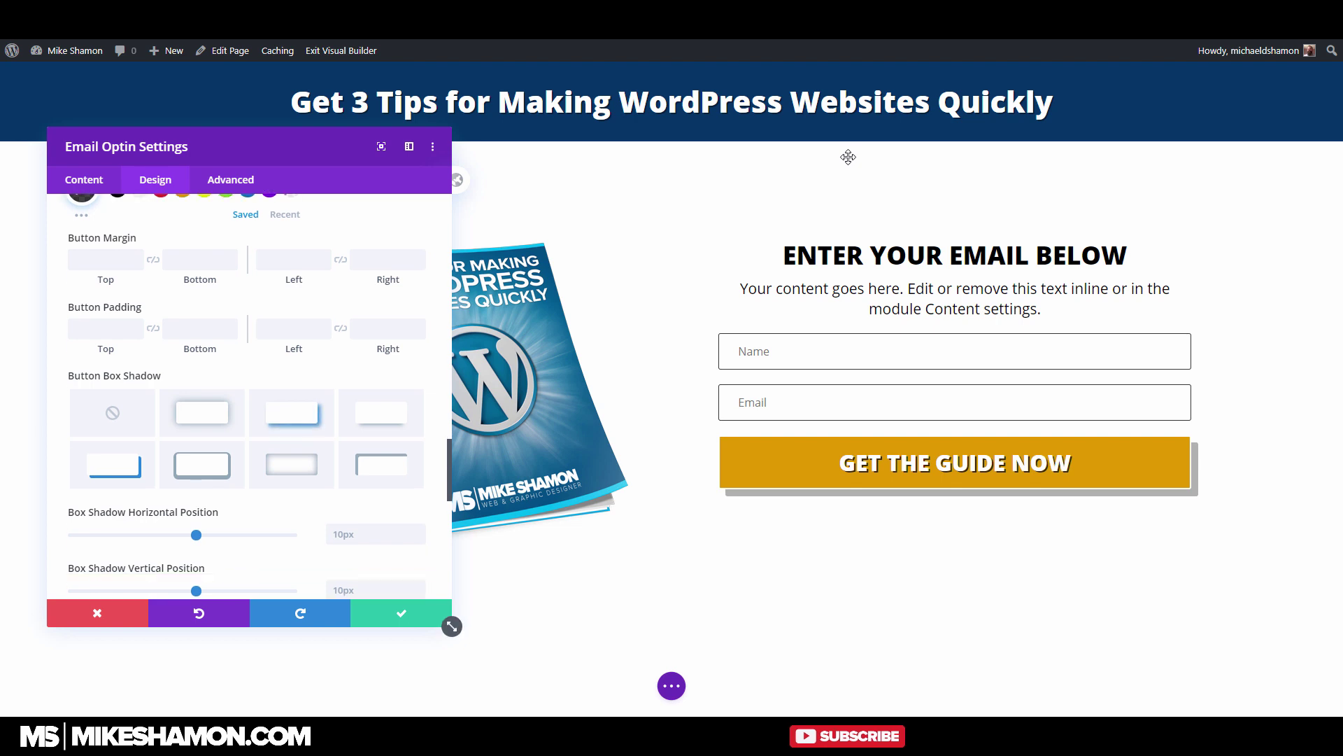
pyautogui.press('Tab')
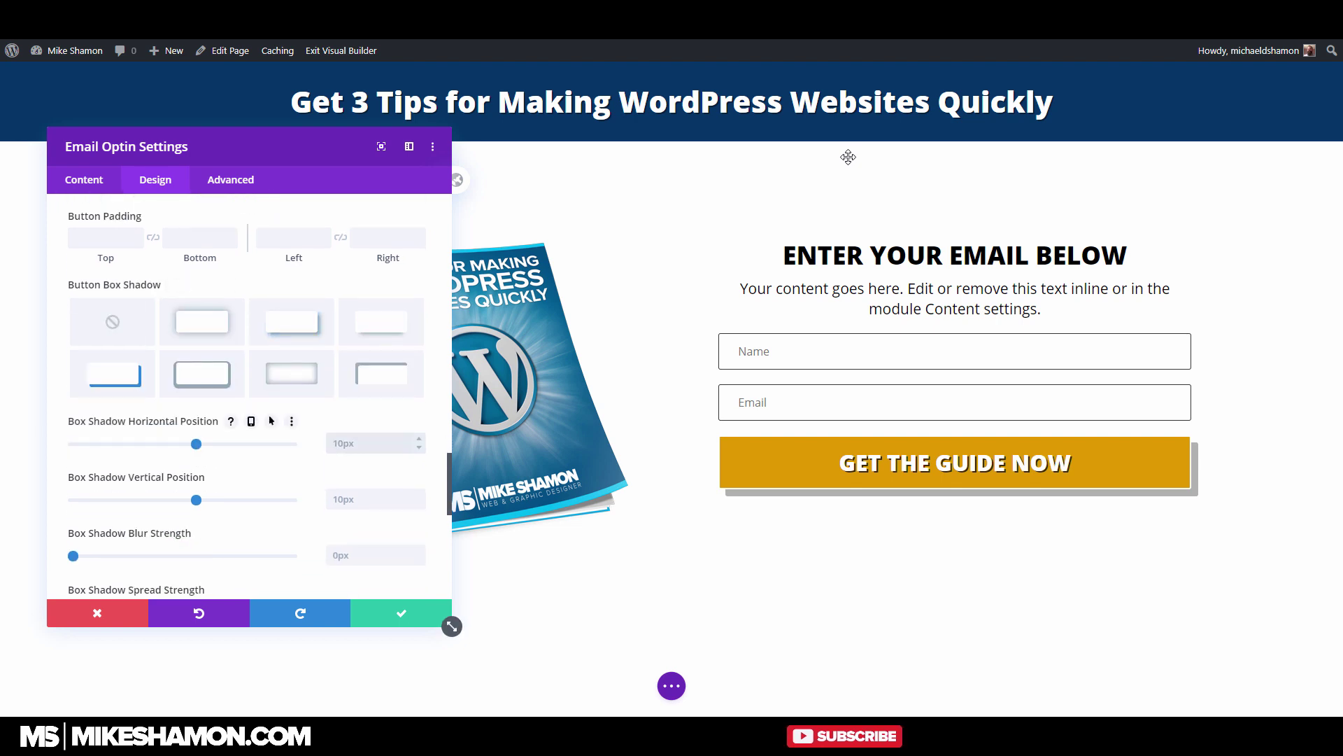
pyautogui.write('6')
pyautogui.press('Tab')
pyautogui.write('6')
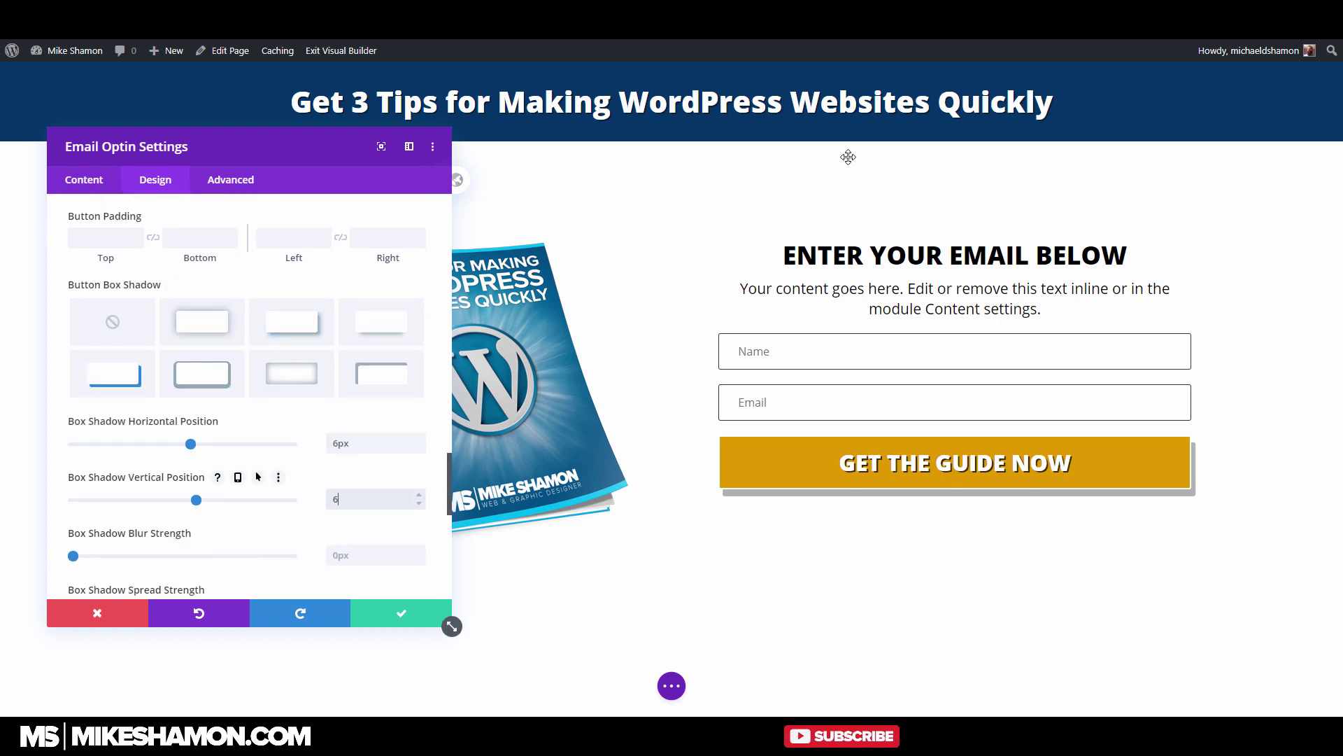
pyautogui.scroll(-2, 249, 396)
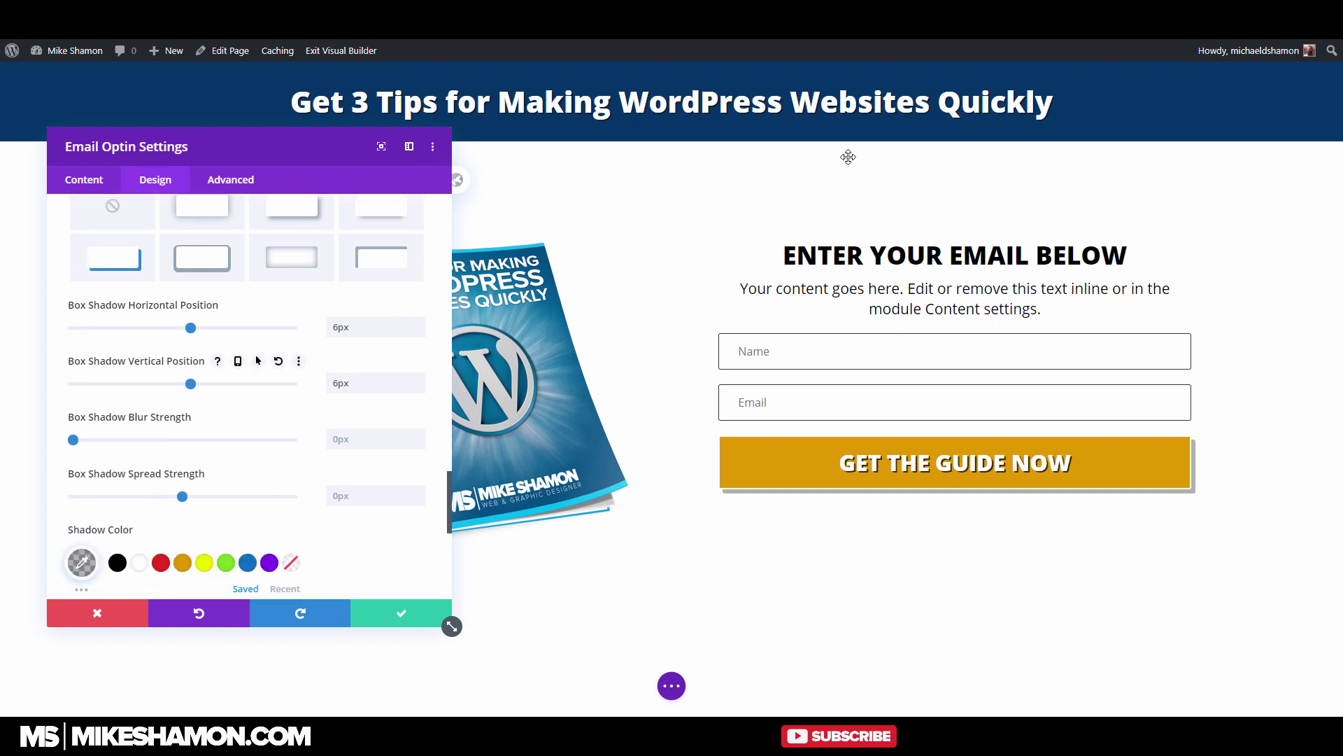
# Set the button box shadow's black colour to 0.75 opacity and save the optin settings
pyautogui.press('Return')
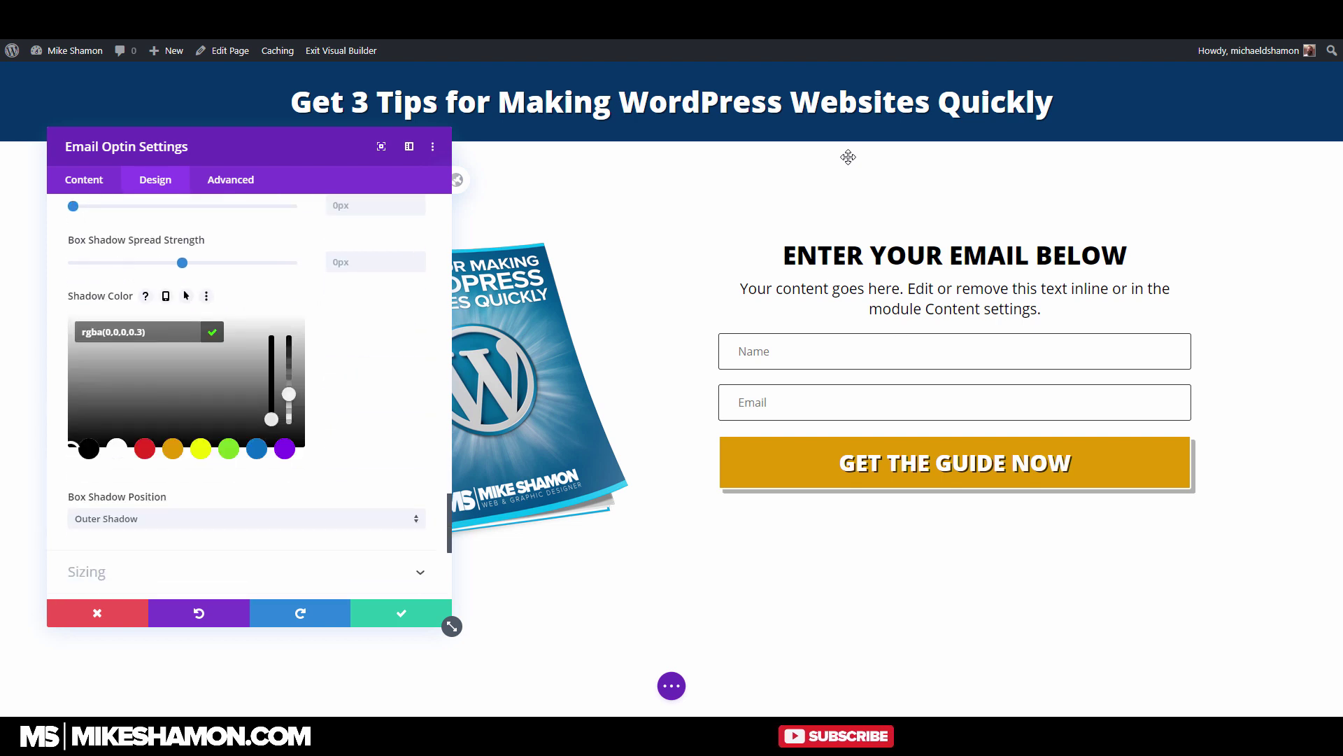
pyautogui.moveTo(289, 394); pyautogui.dragTo(289, 357)
pyautogui.scroll(7, 210, 427)
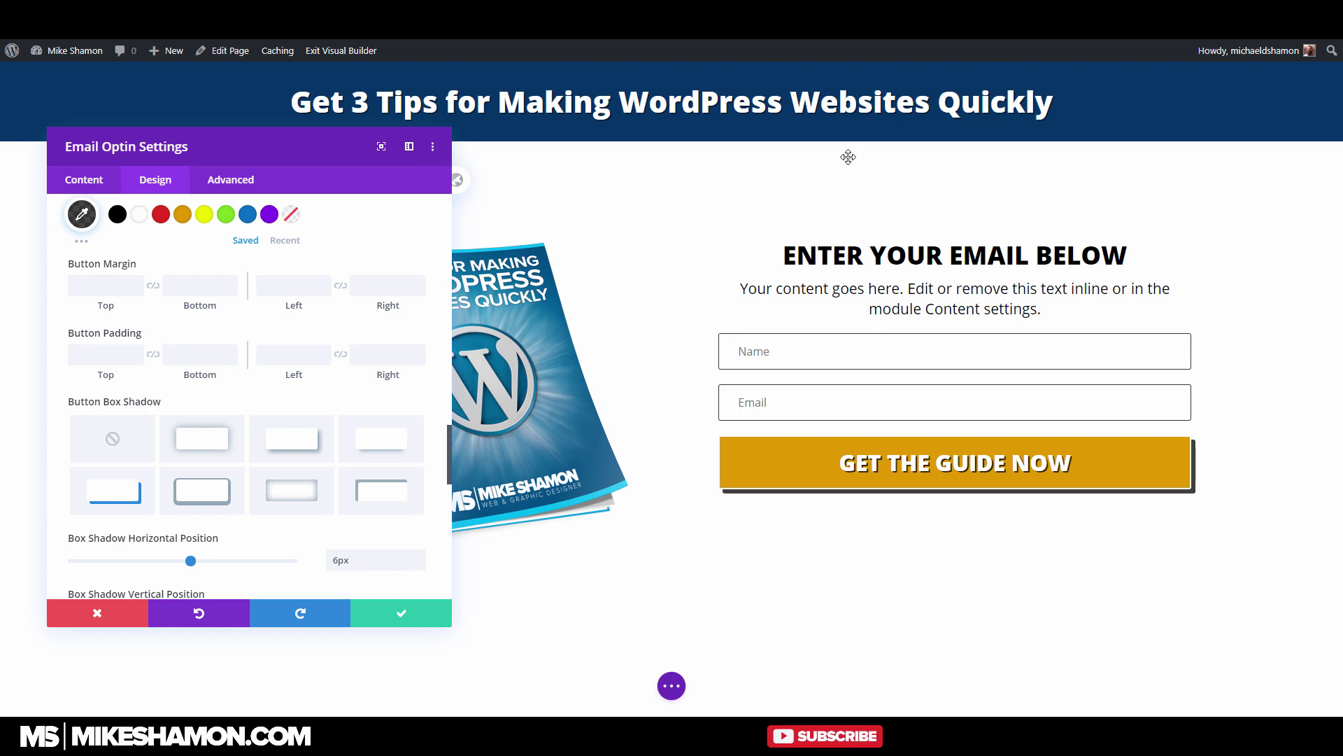
pyautogui.scroll(-3, 249, 399)
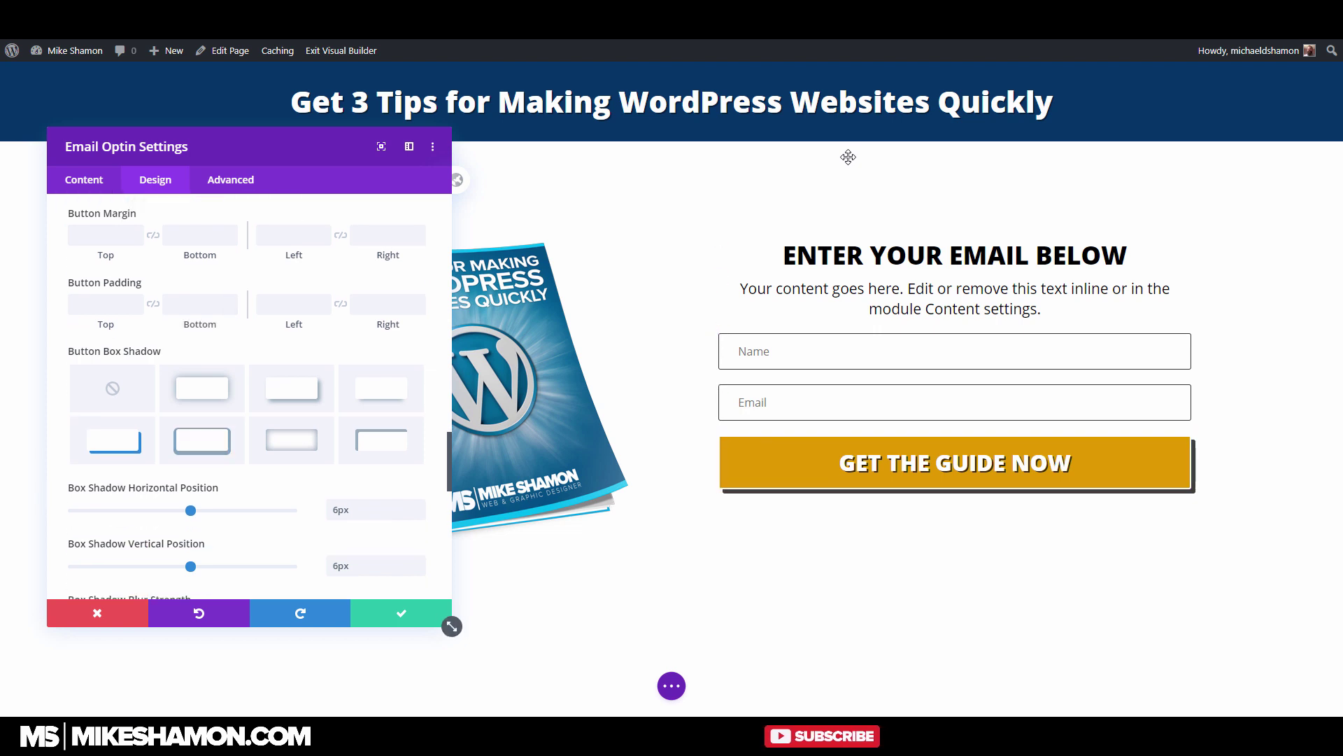
pyautogui.scroll(-2, 249, 392)
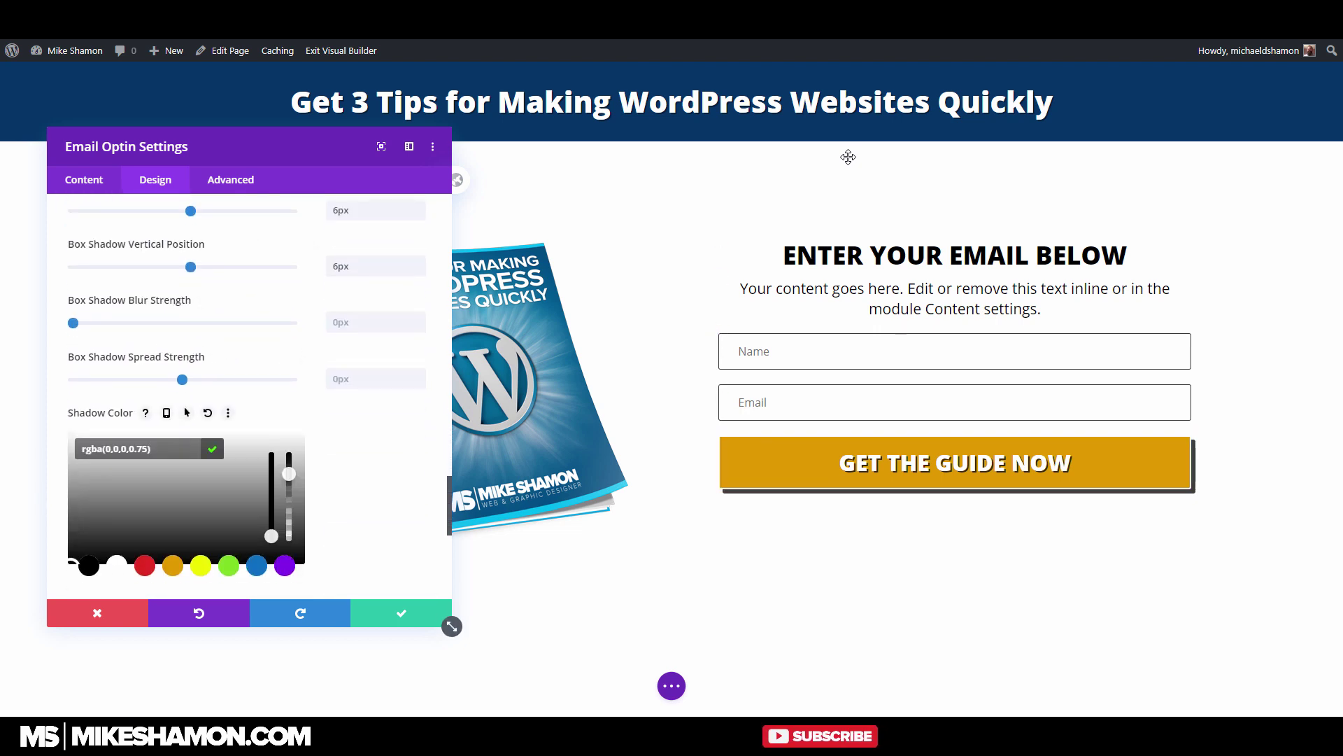
pyautogui.scroll(2, 249, 392)
pyautogui.scroll(6, 249, 371)
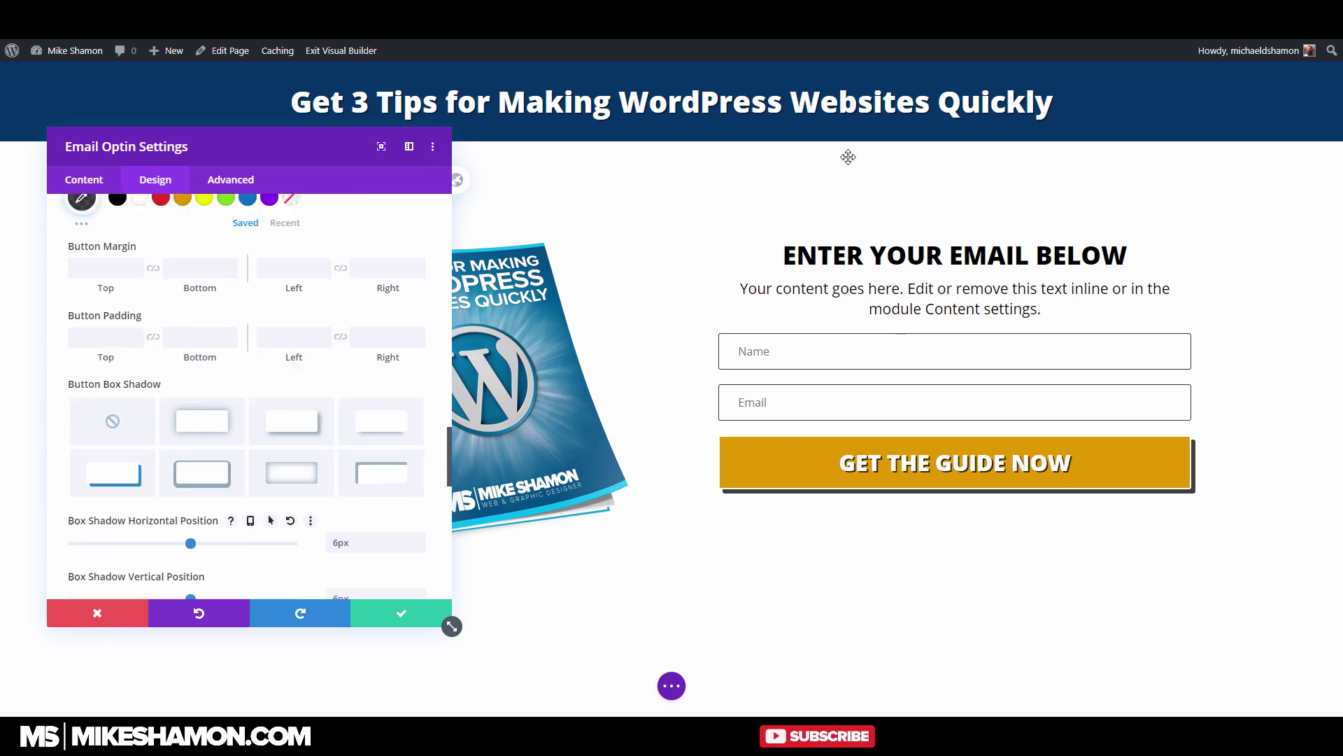
pyautogui.scroll(7, 249, 378)
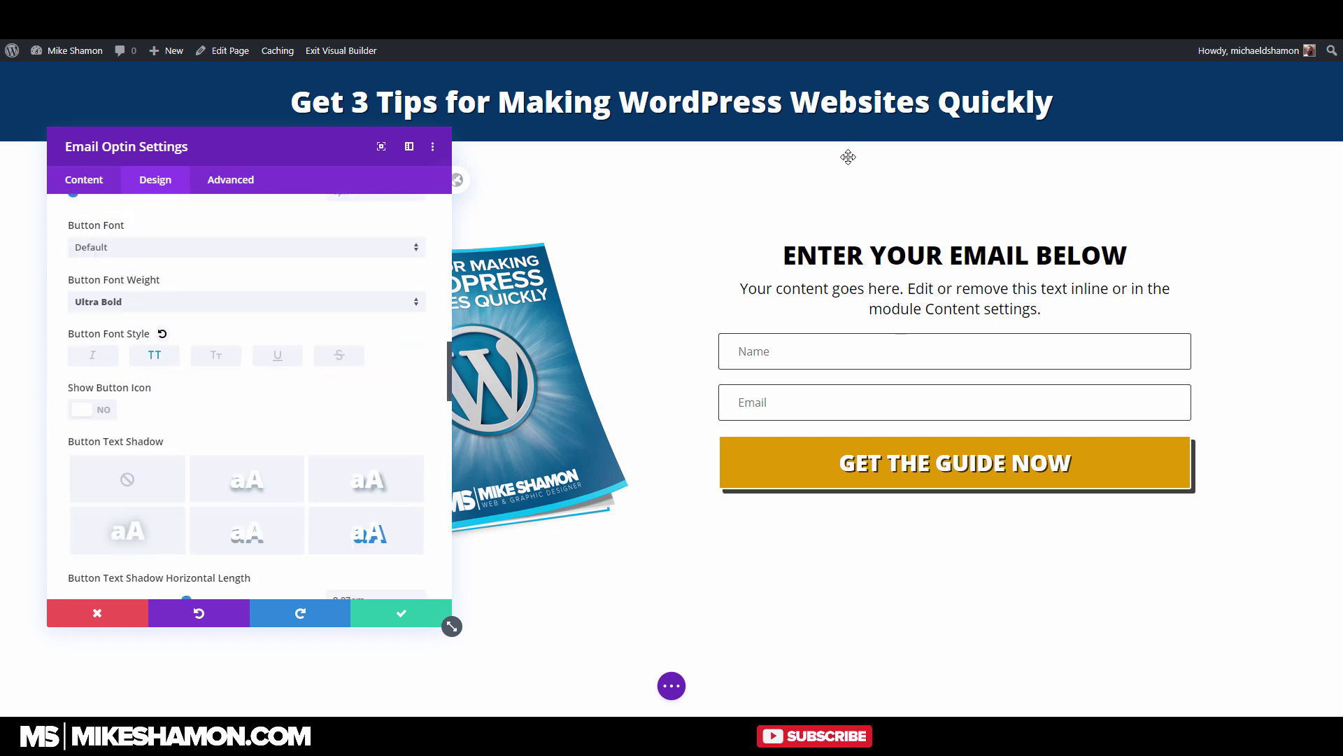
pyautogui.scroll(1, 249, 381)
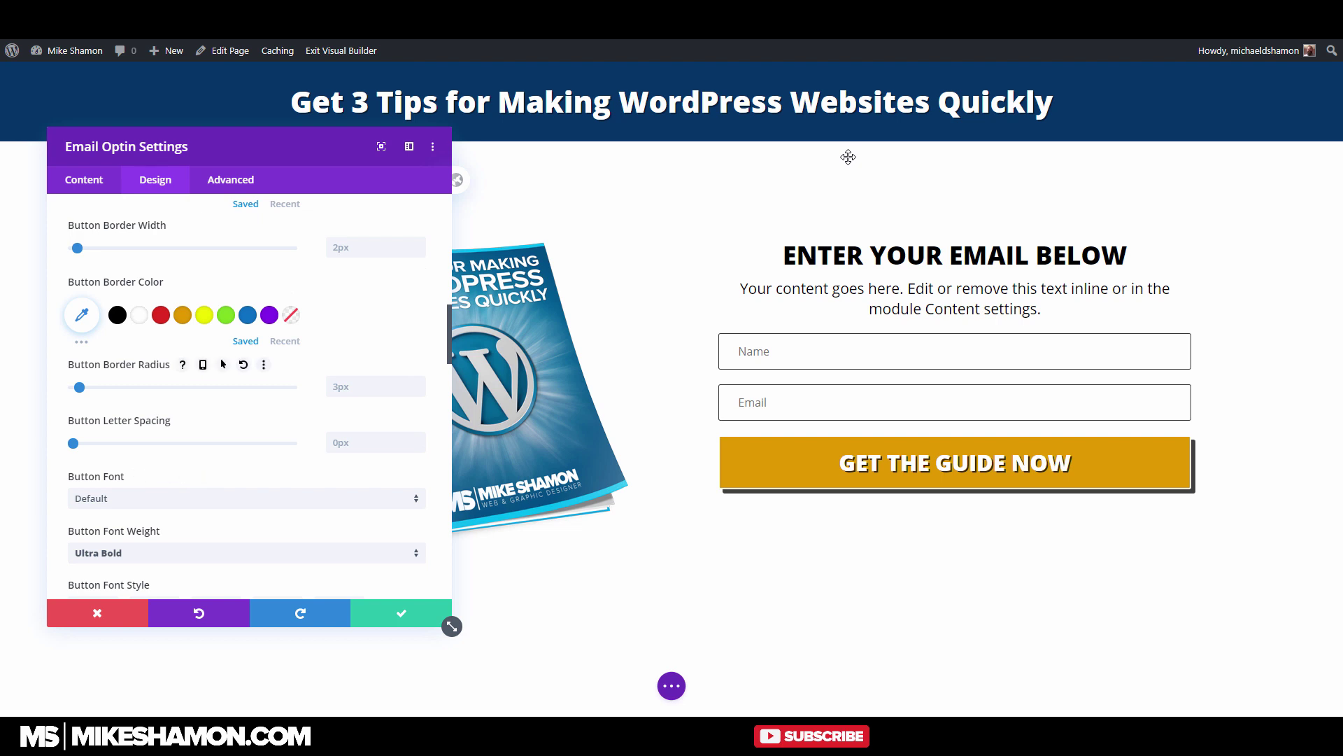
pyautogui.click(402, 613)
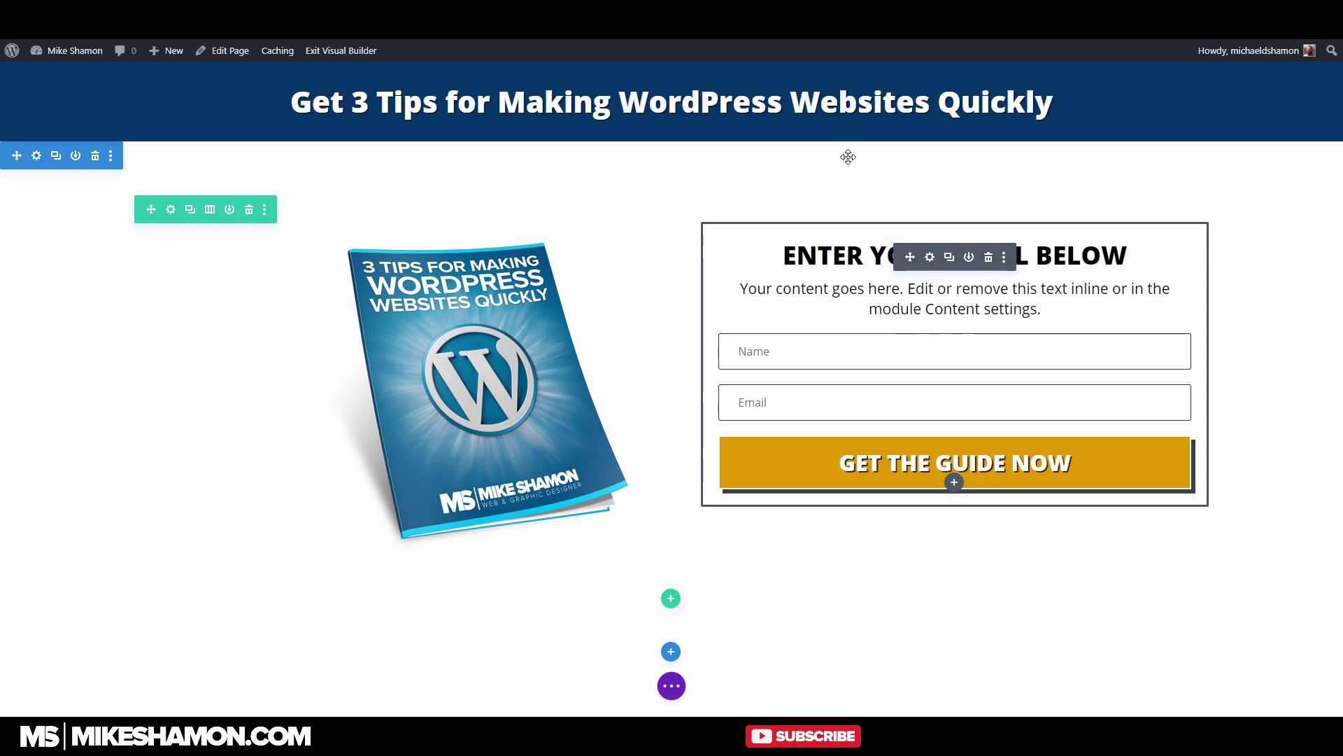
# Reopen the email optin's settings and examine its background colour options
pyautogui.click(930, 257)
pyautogui.moveTo(931, 127)
pyautogui.mouseDown()
pyautogui.moveTo(391, 152)
pyautogui.moveTo(291, 107)
pyautogui.mouseUp()
pyautogui.click(254, 141)
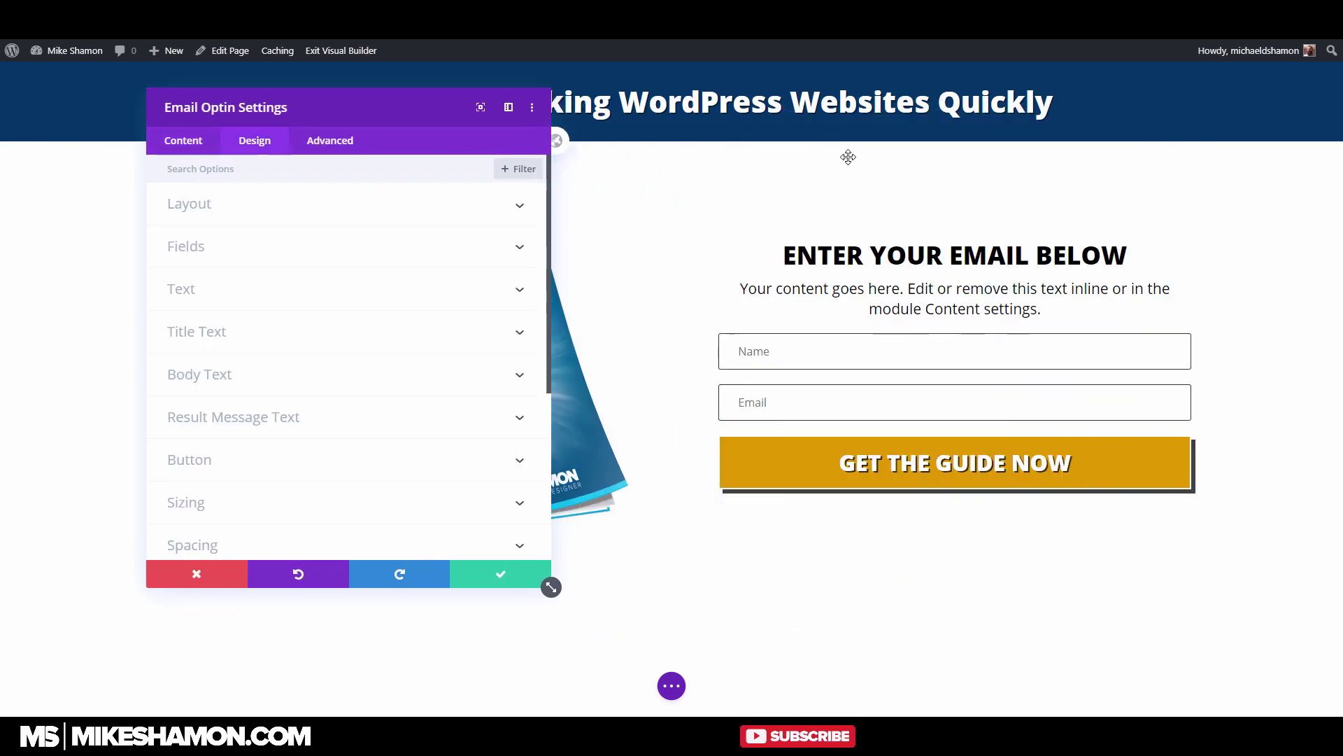
pyautogui.scroll(-2, 346, 350)
pyautogui.click(183, 141)
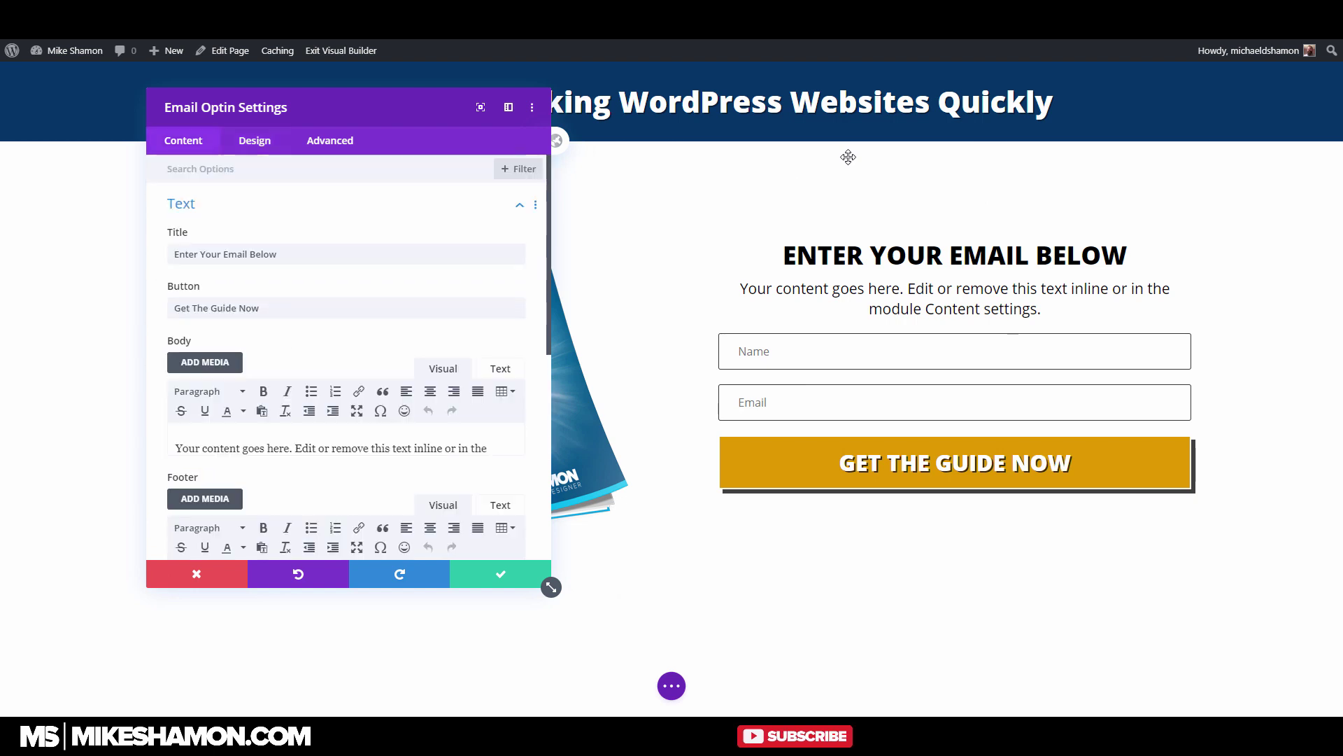
pyautogui.scroll(-5, 227, 410)
pyautogui.scroll(-2, 233, 420)
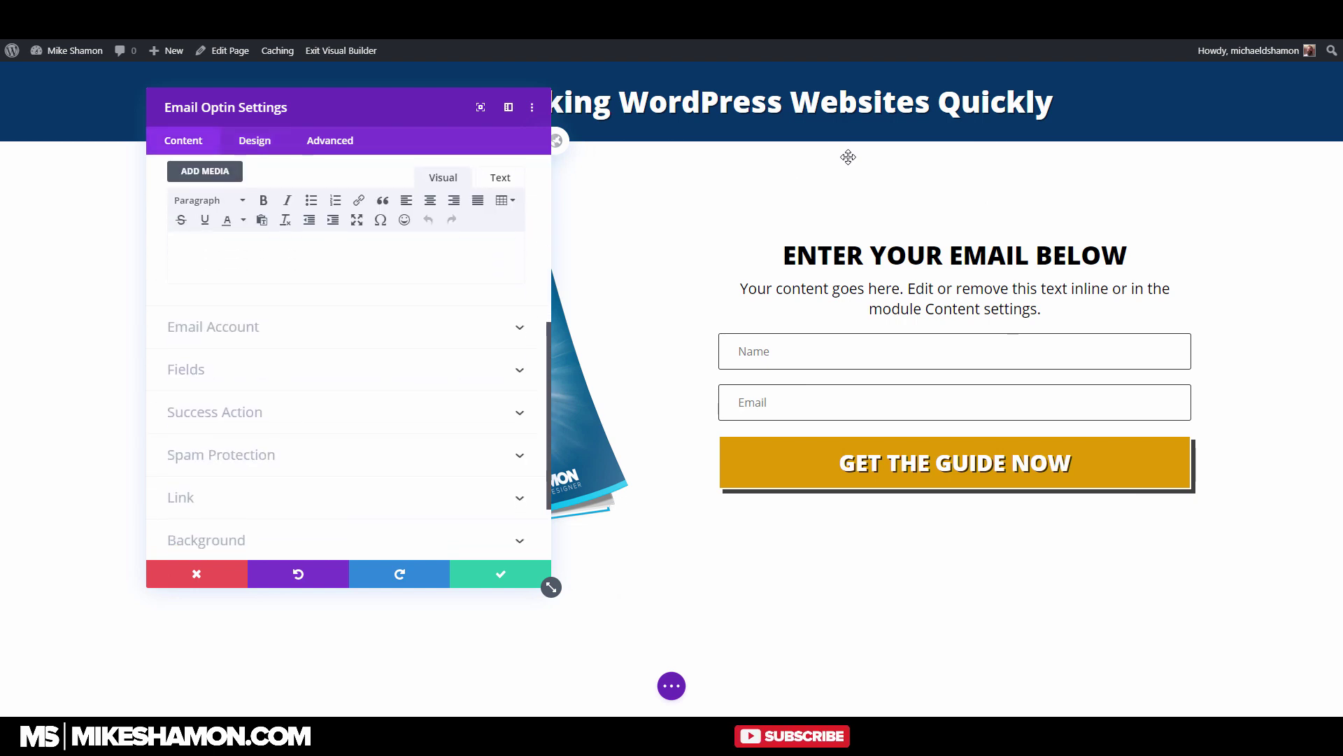
pyautogui.click(232, 434)
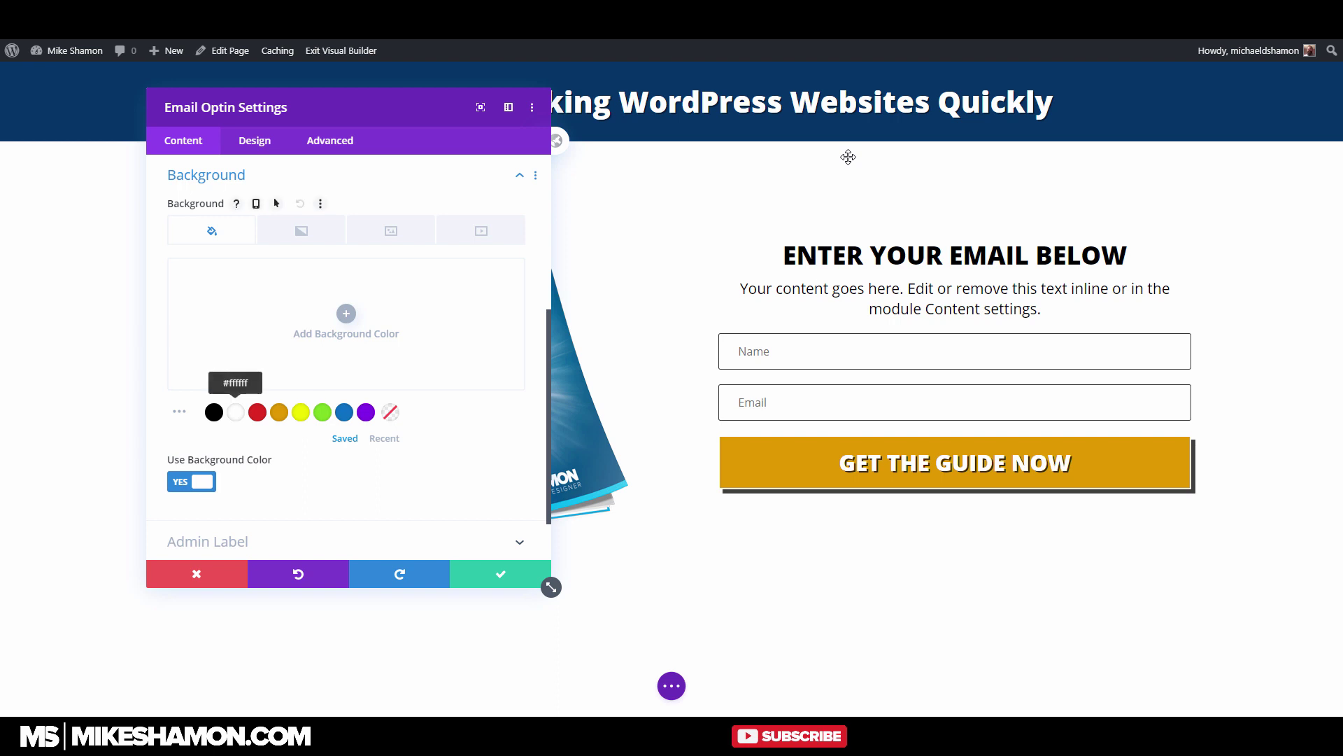
# Add a solid 3px border around the email optin module
pyautogui.click(255, 140)
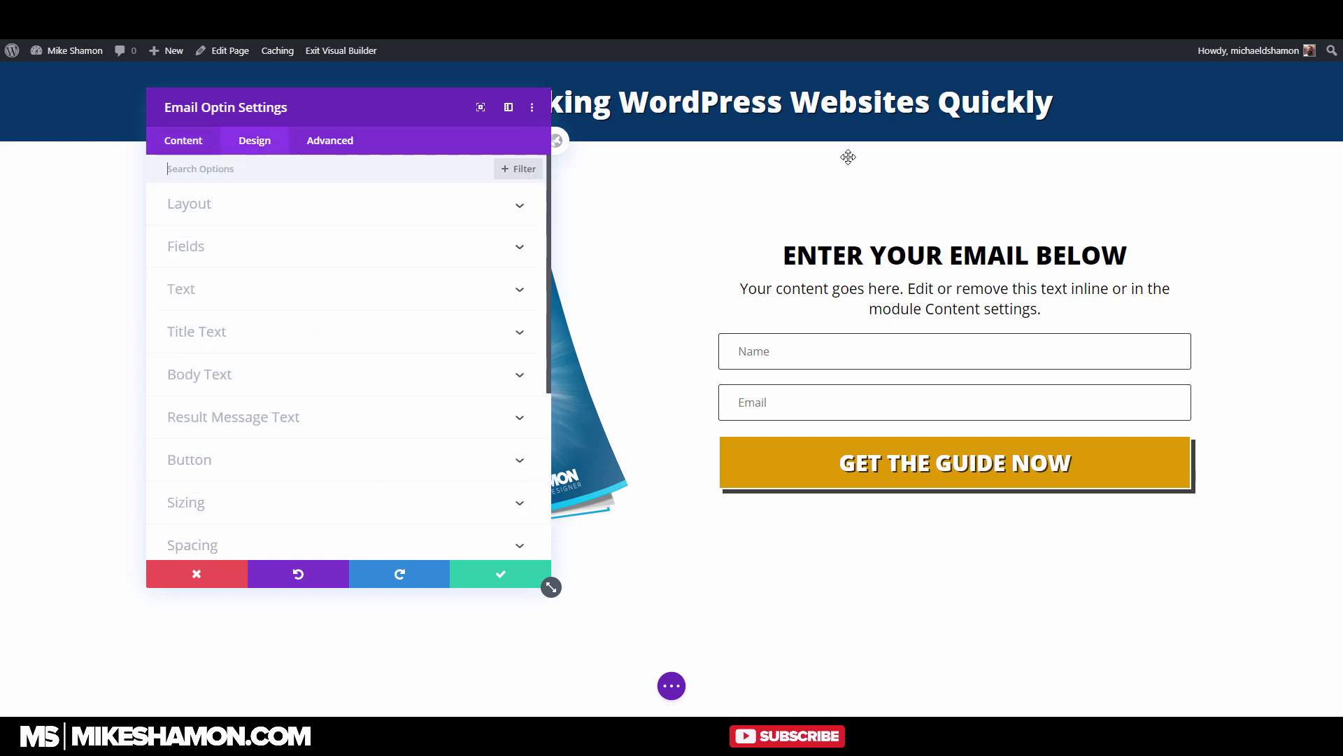
pyautogui.scroll(-3, 348, 357)
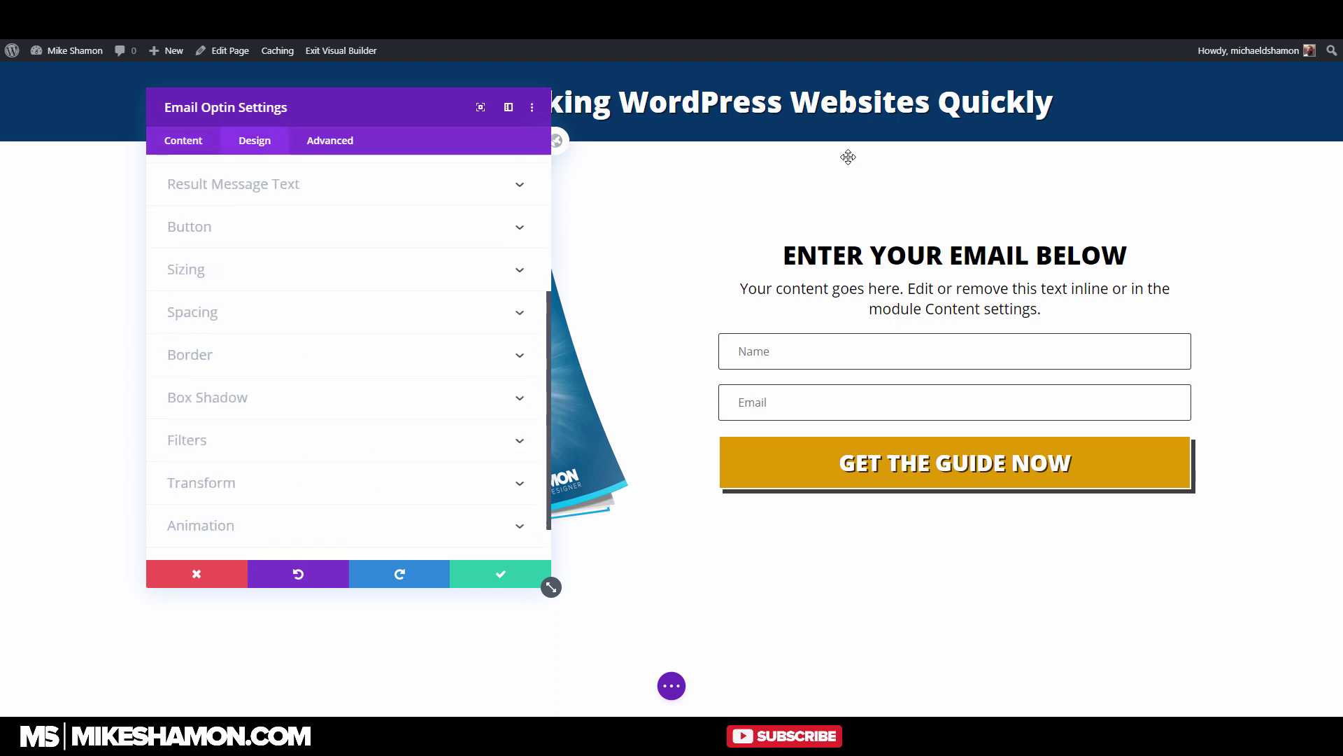
pyautogui.click(190, 355)
pyautogui.scroll(-3, 348, 356)
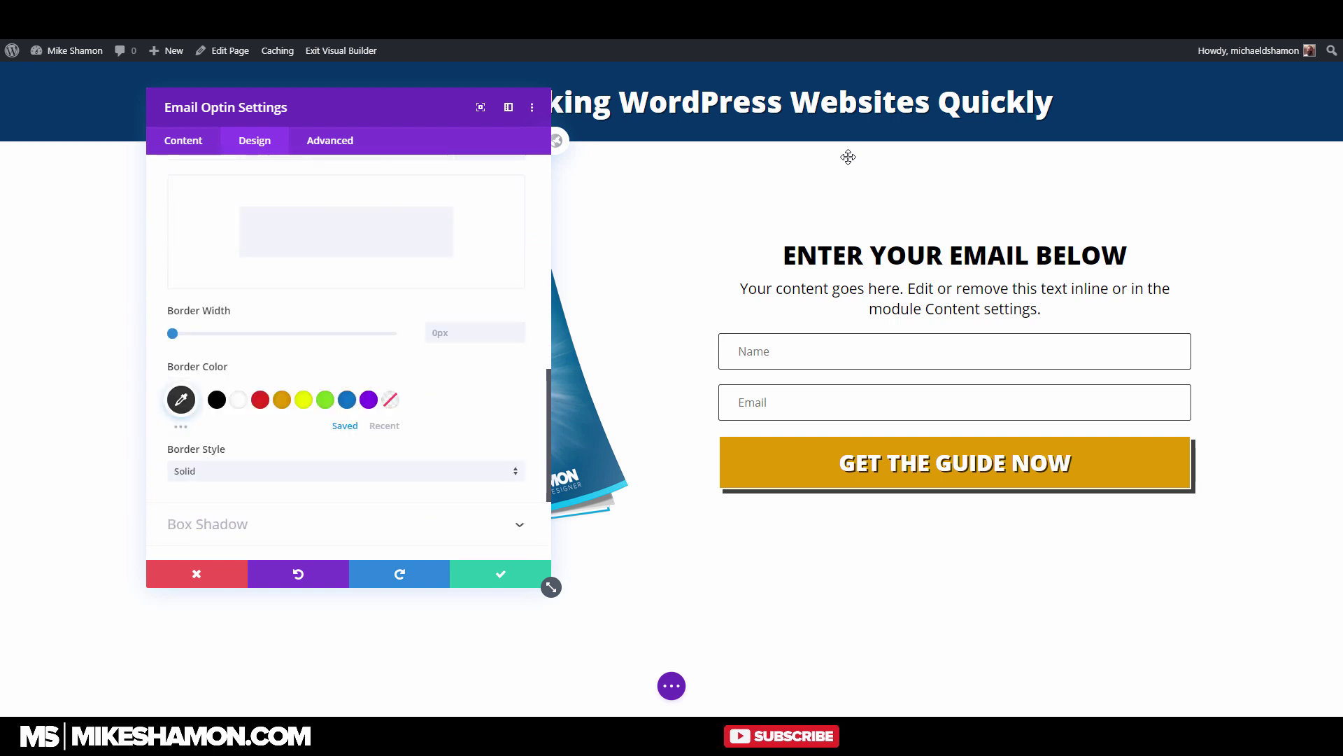
pyautogui.moveTo(172, 334); pyautogui.dragTo(185, 333)
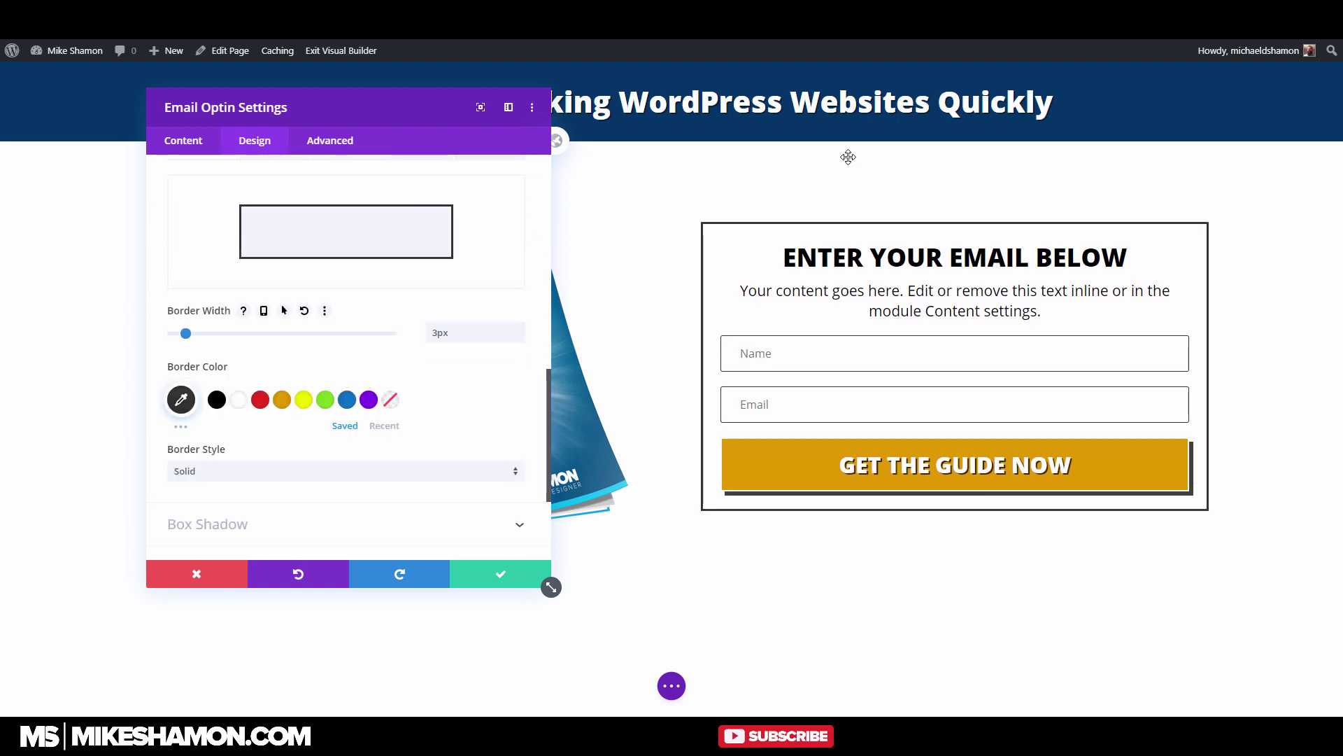
pyautogui.scroll(-3, 347, 349)
pyautogui.scroll(8, 346, 350)
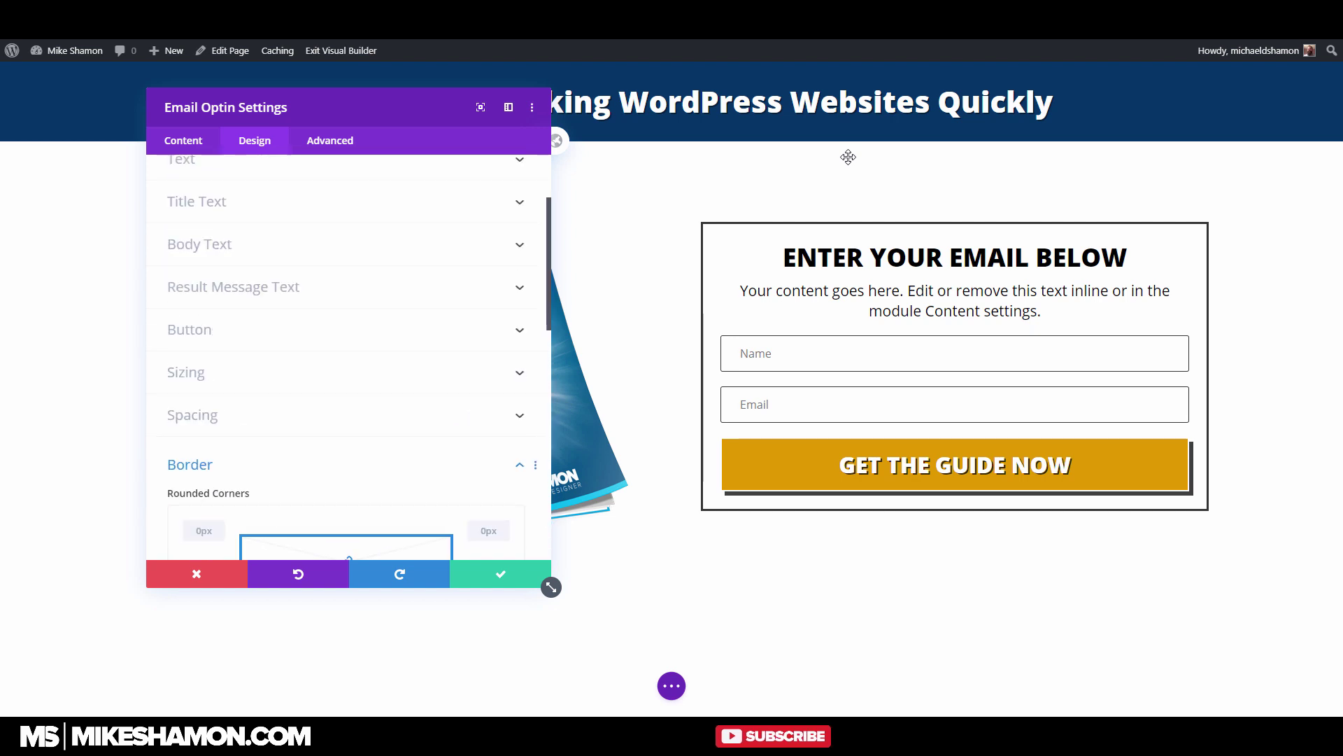
# Set the email optin's top, bottom, left and right padding to 32px
pyautogui.click(192, 415)
pyautogui.scroll(-3, 346, 350)
pyautogui.click(203, 294)
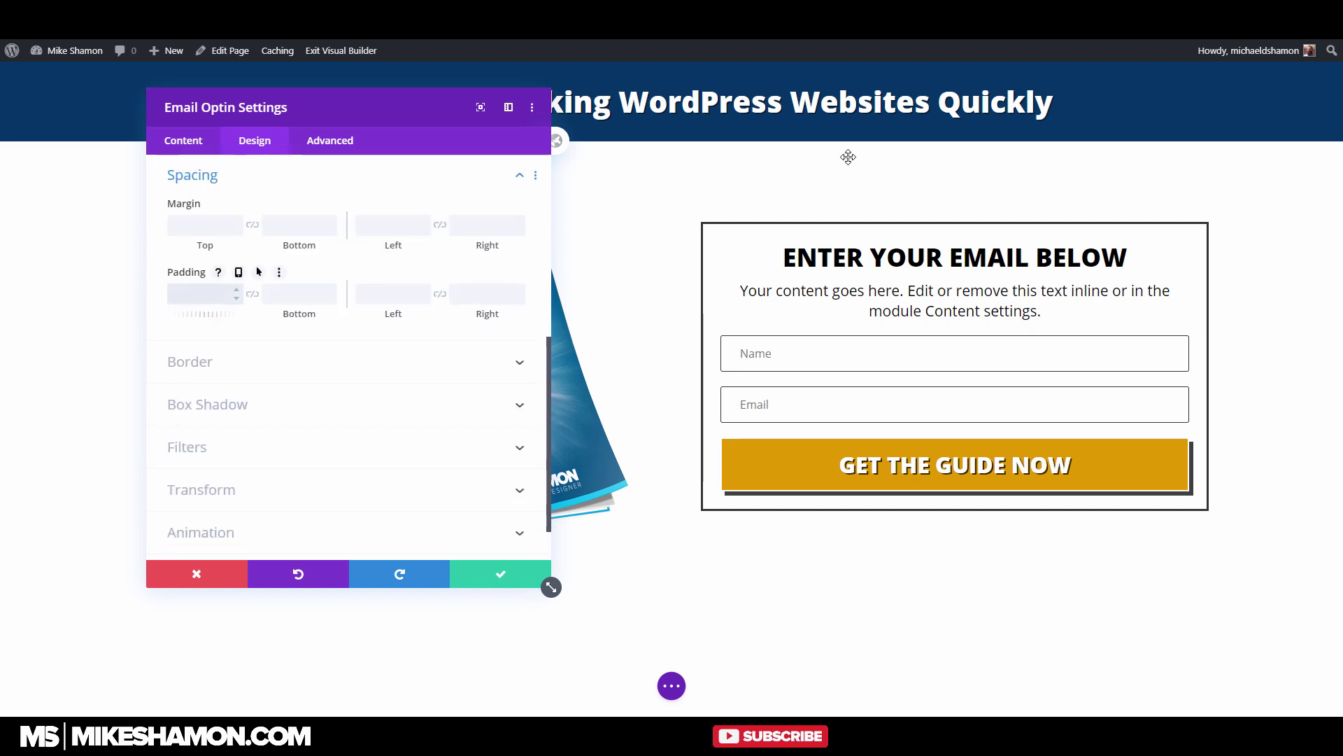
pyautogui.write('32')
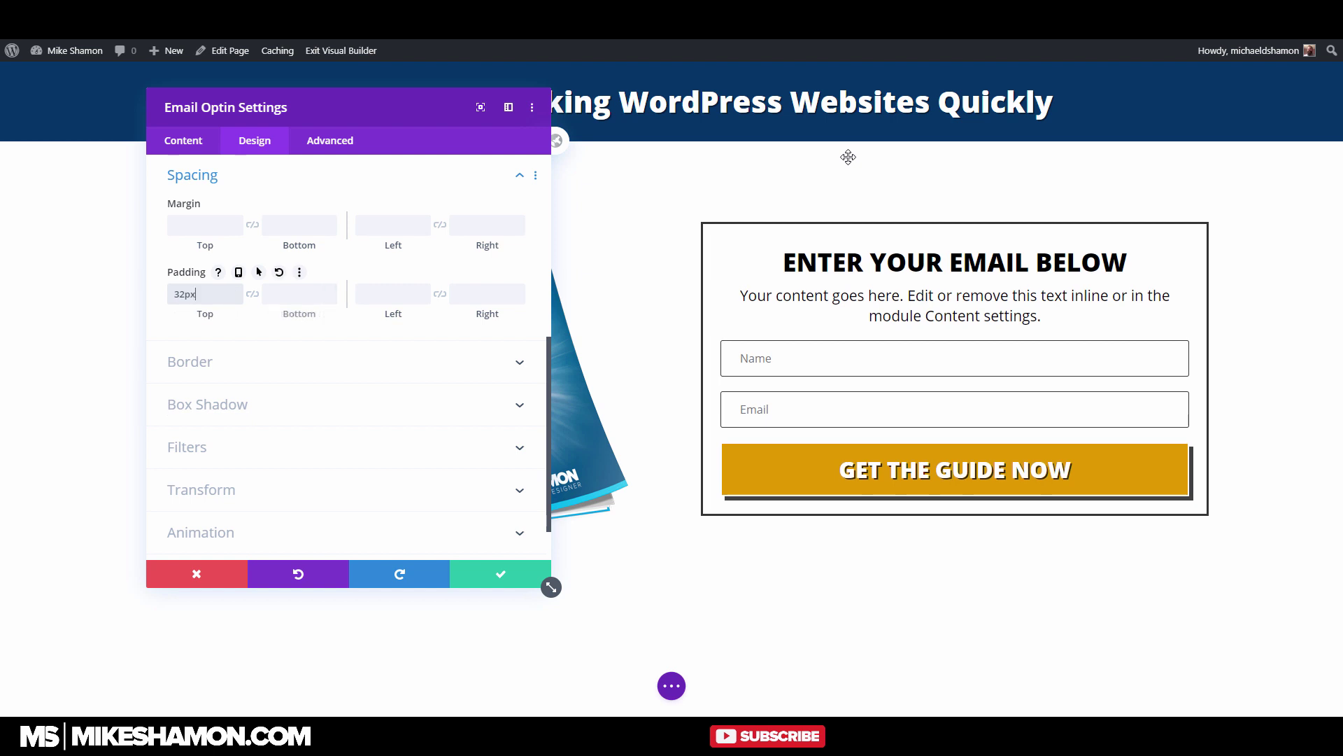
pyautogui.click(253, 294)
pyautogui.press('Tab')
pyautogui.write('32')
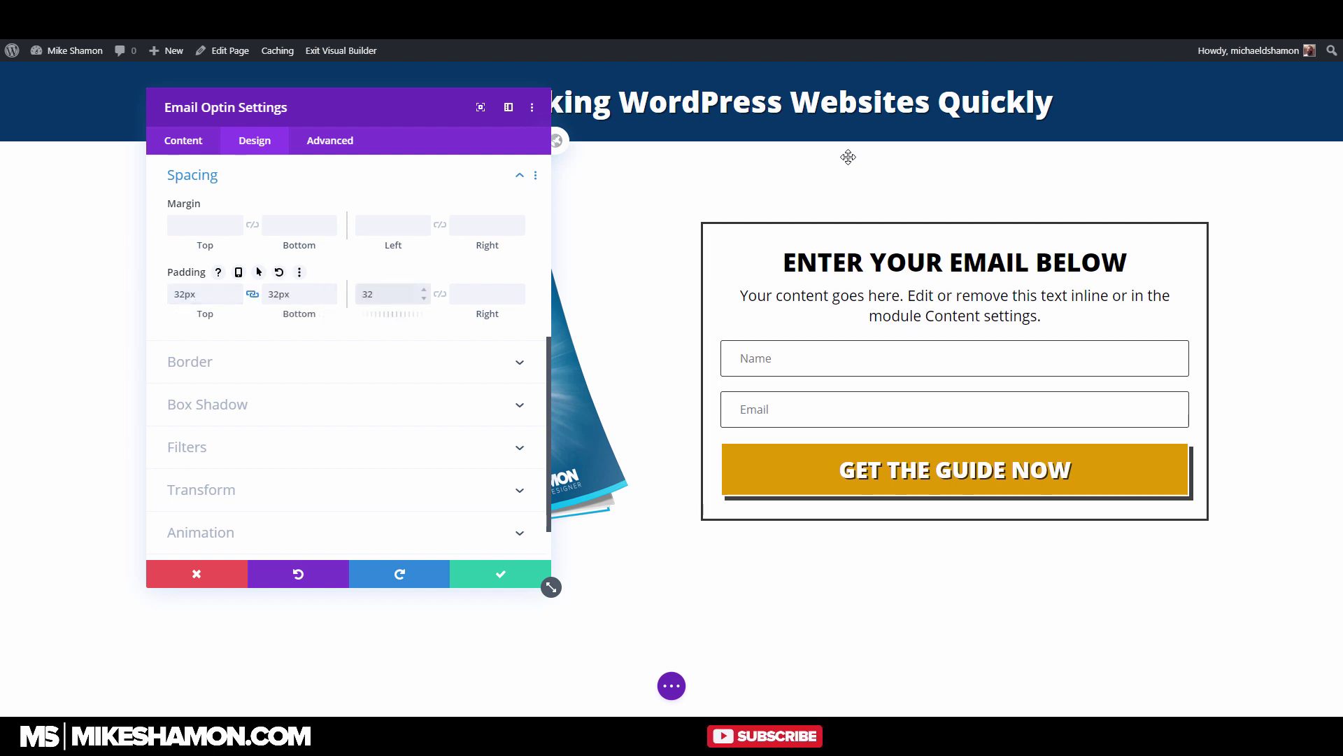
pyautogui.click(440, 294)
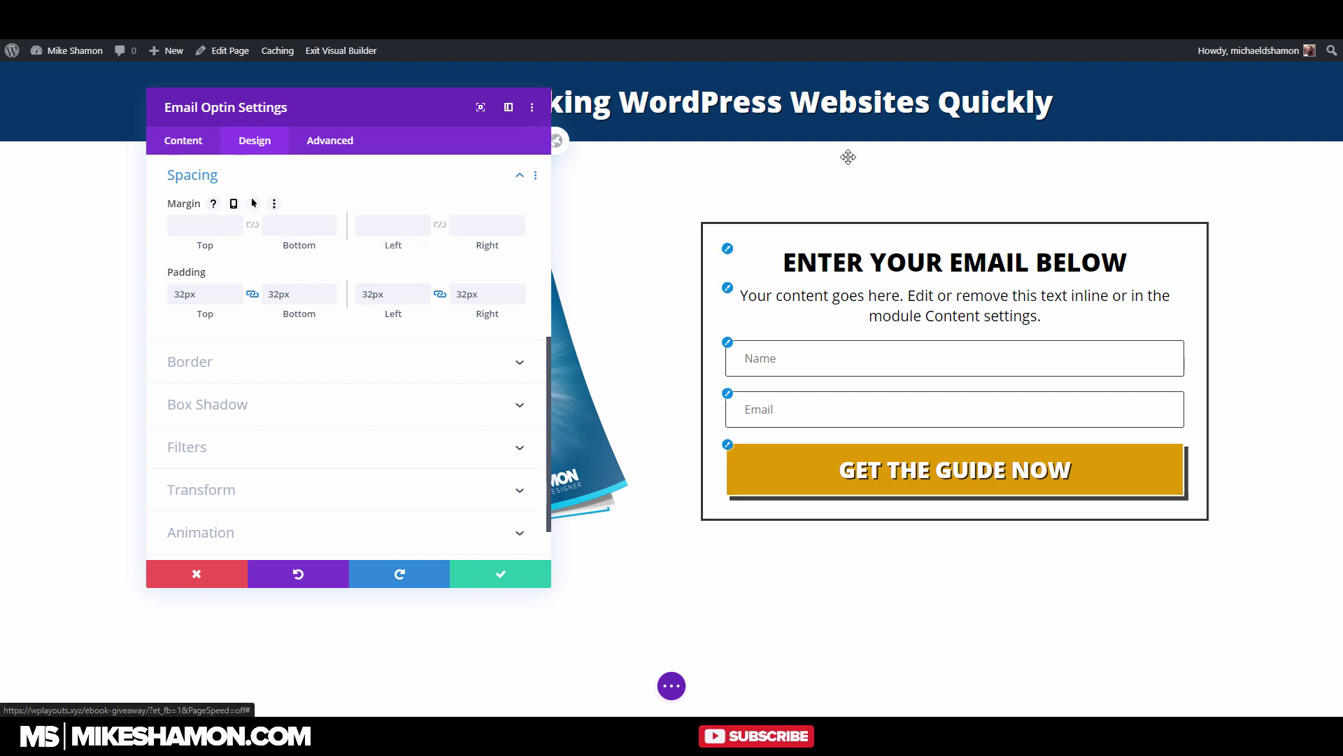
# Set the email optin's padding to 64px on all four sides and save the module settings
pyautogui.doubleClick(185, 293)
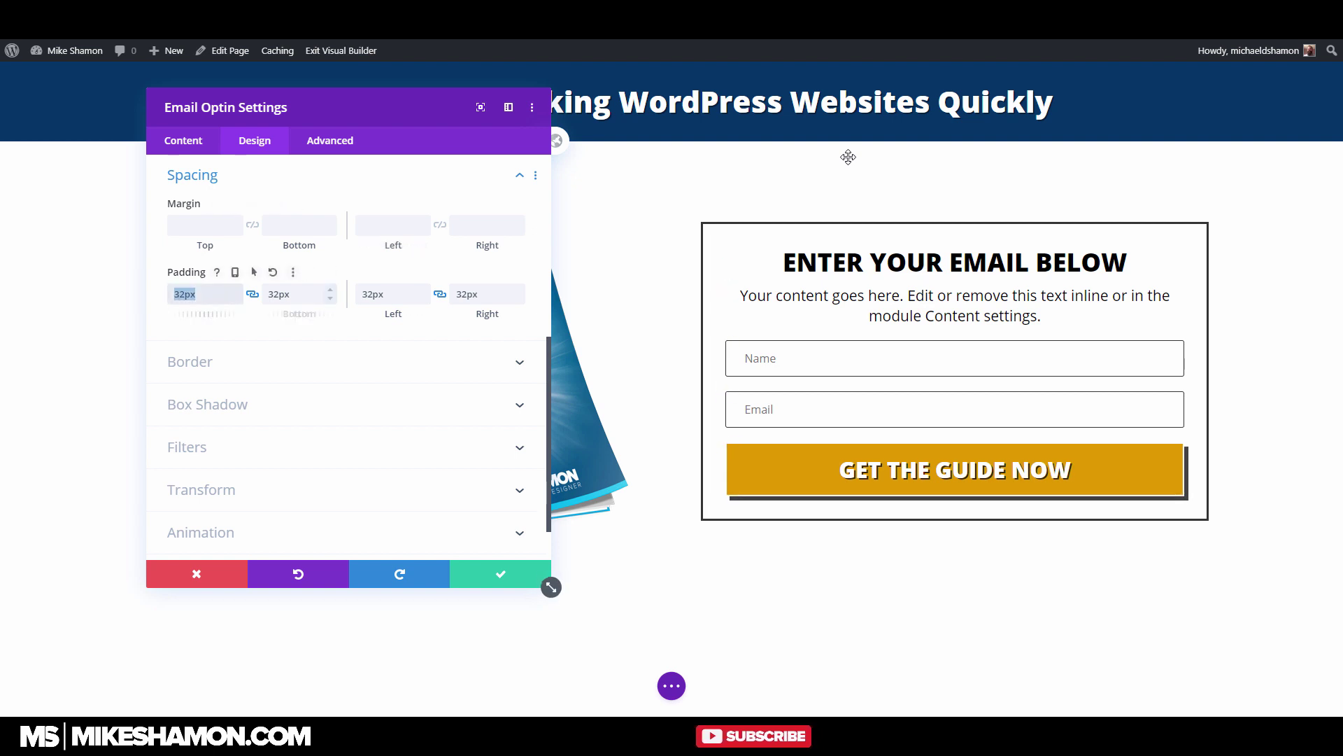
pyautogui.press('BackSpace')
pyautogui.click(300, 294)
pyautogui.press('Tab')
pyautogui.press('Tab')
pyautogui.press('BackSpace')
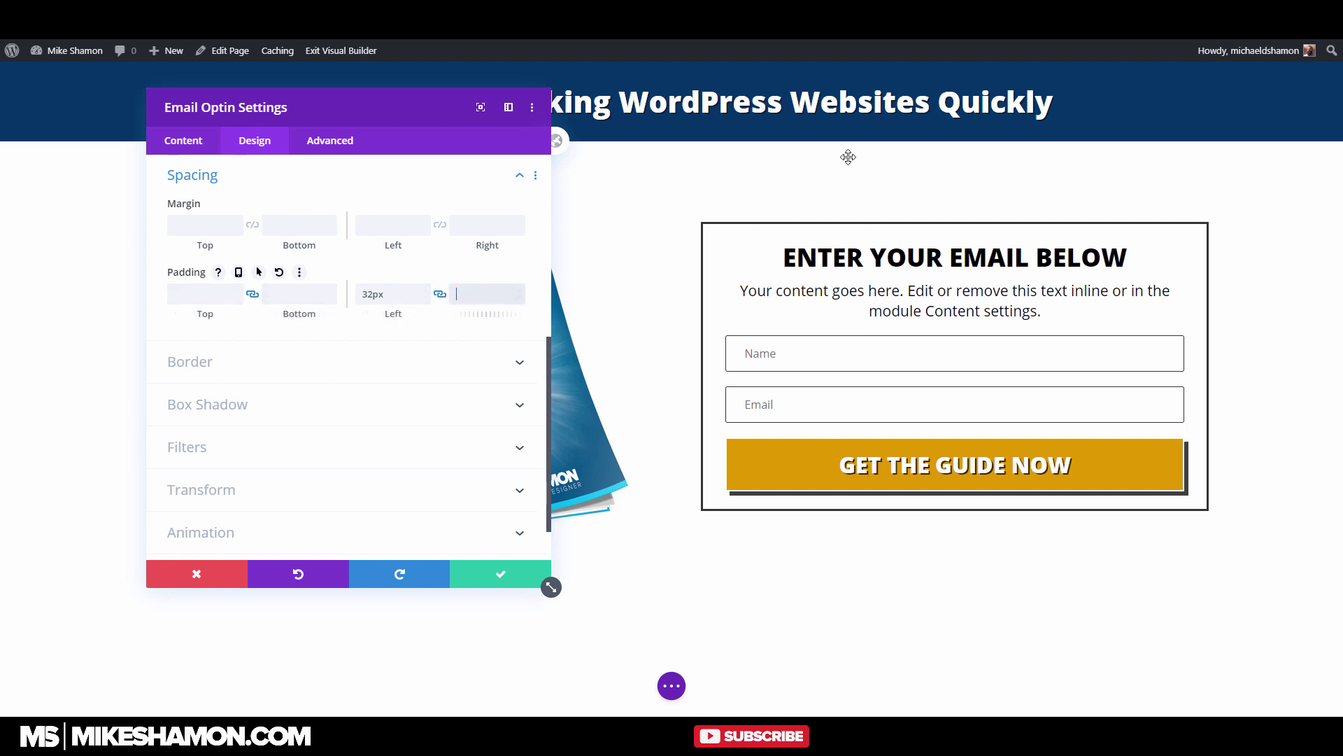
pyautogui.press('Tab')
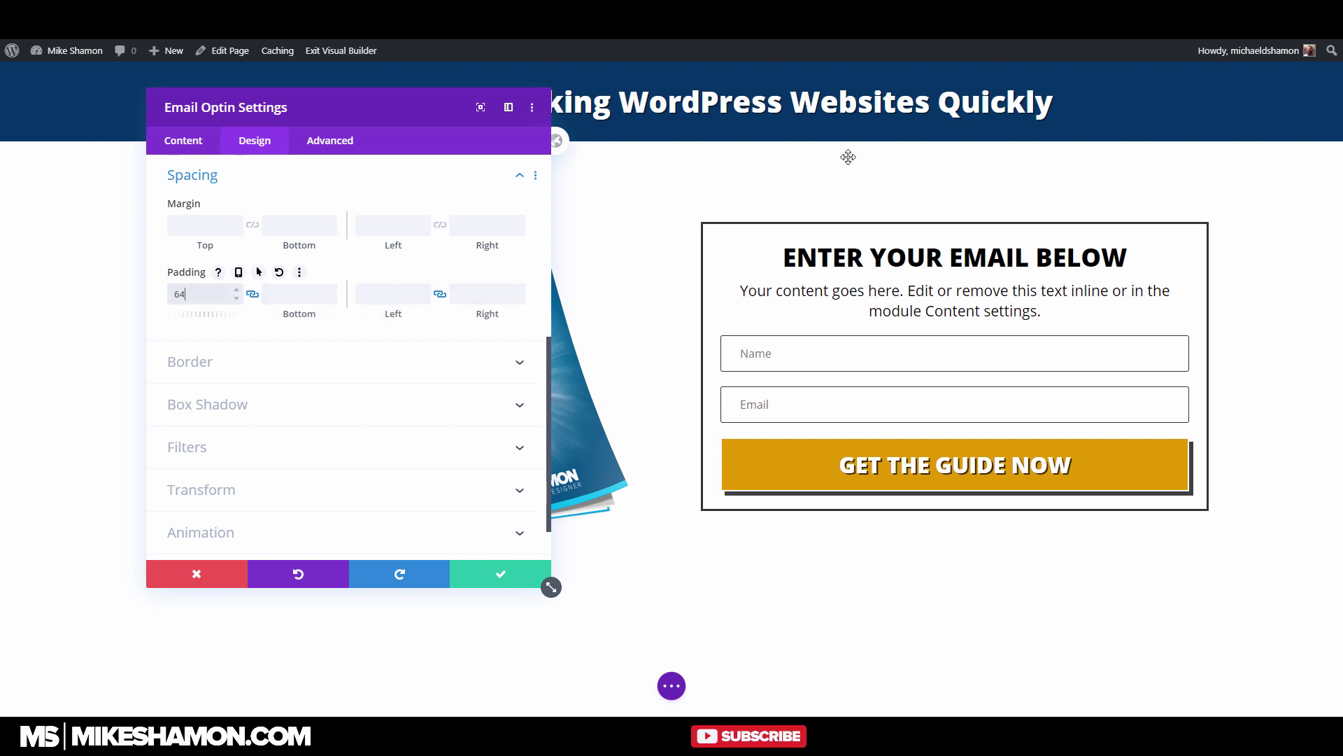
pyautogui.press('Tab')
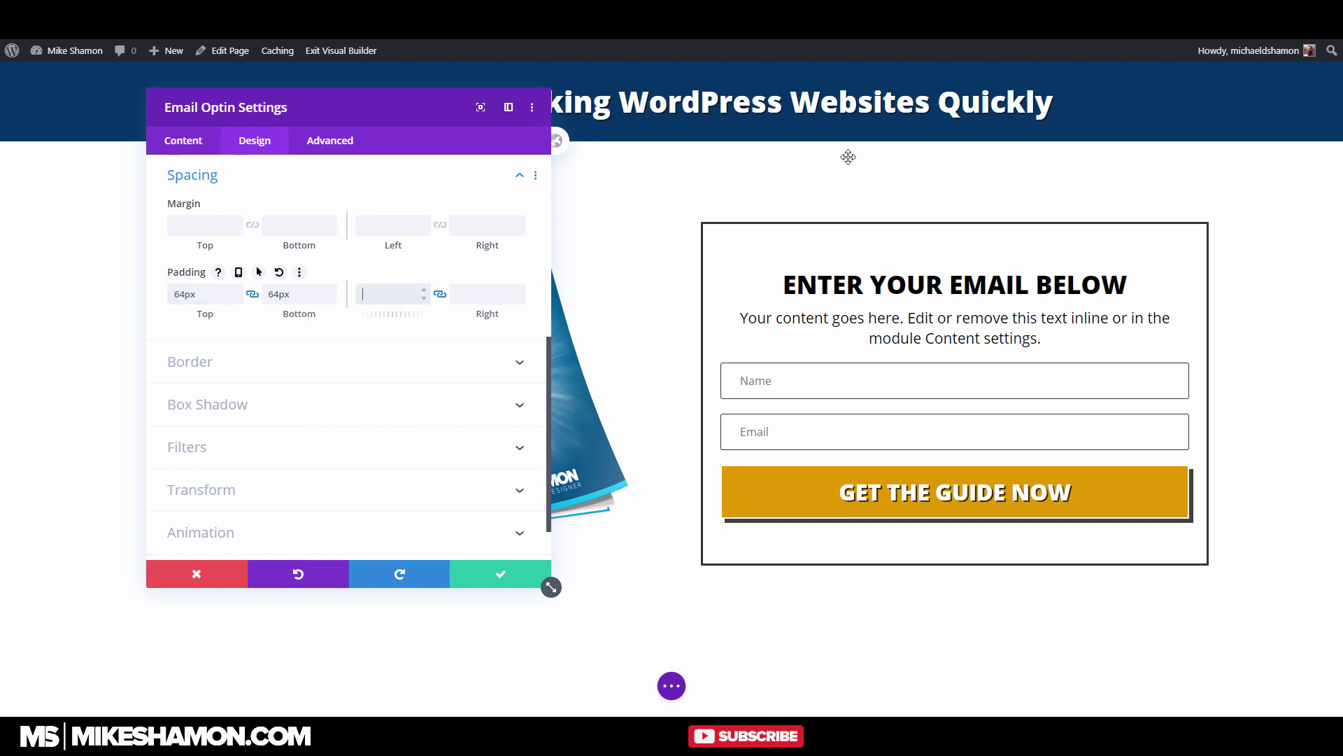
pyautogui.write('64px')
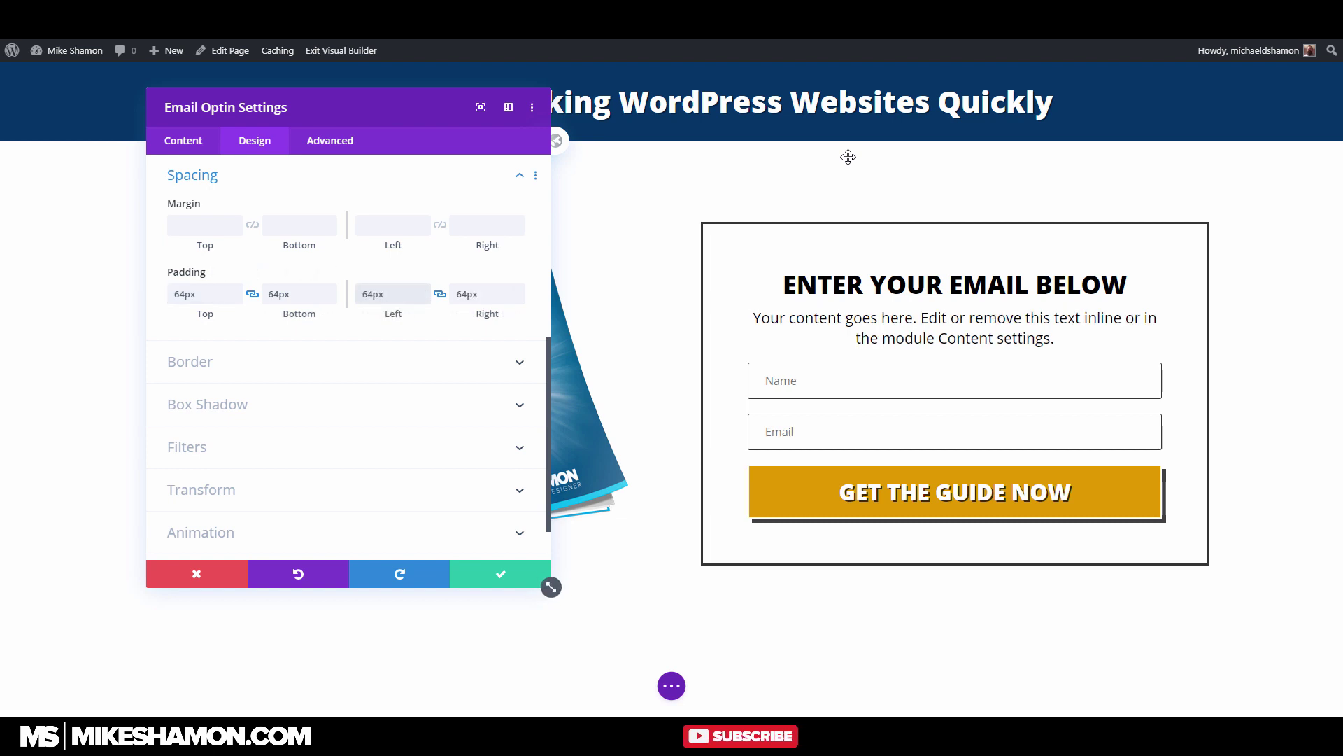
pyautogui.click(501, 574)
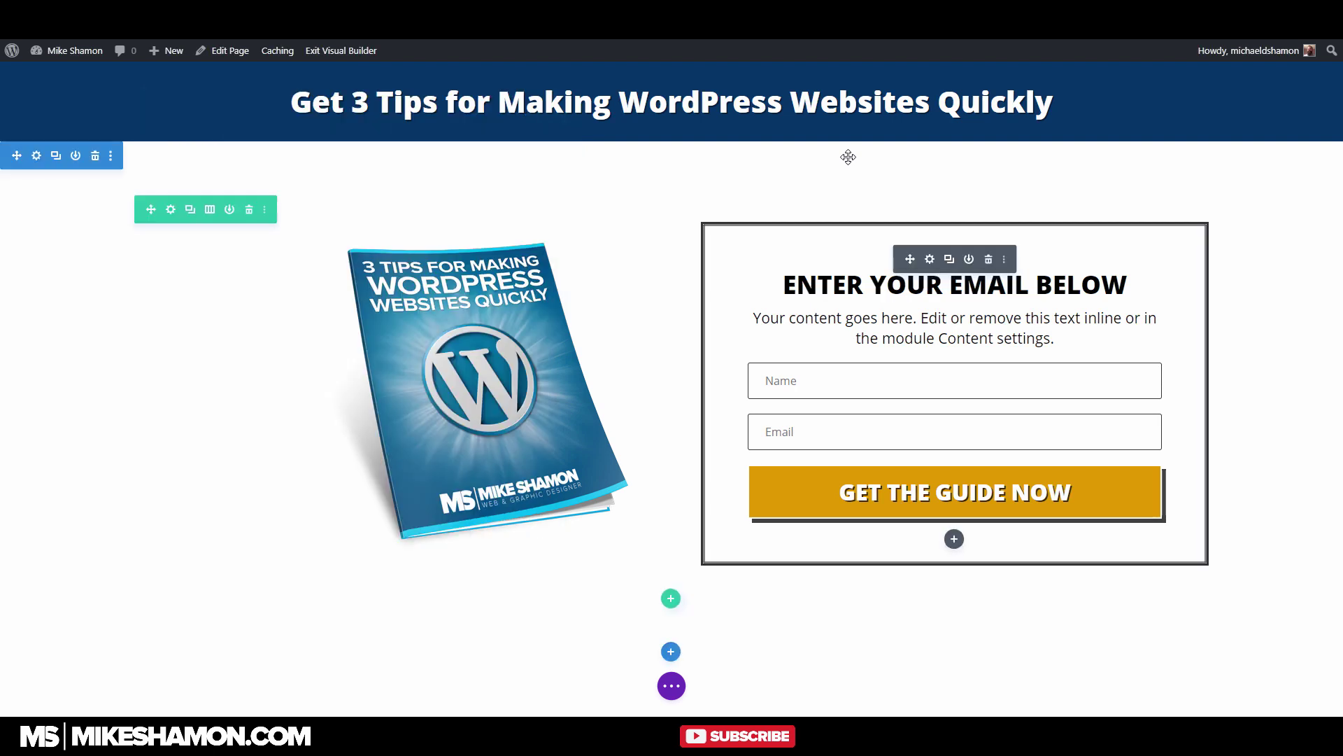
# Copy the background colour code from the headline section's settings and close them
pyautogui.click(36, 75)
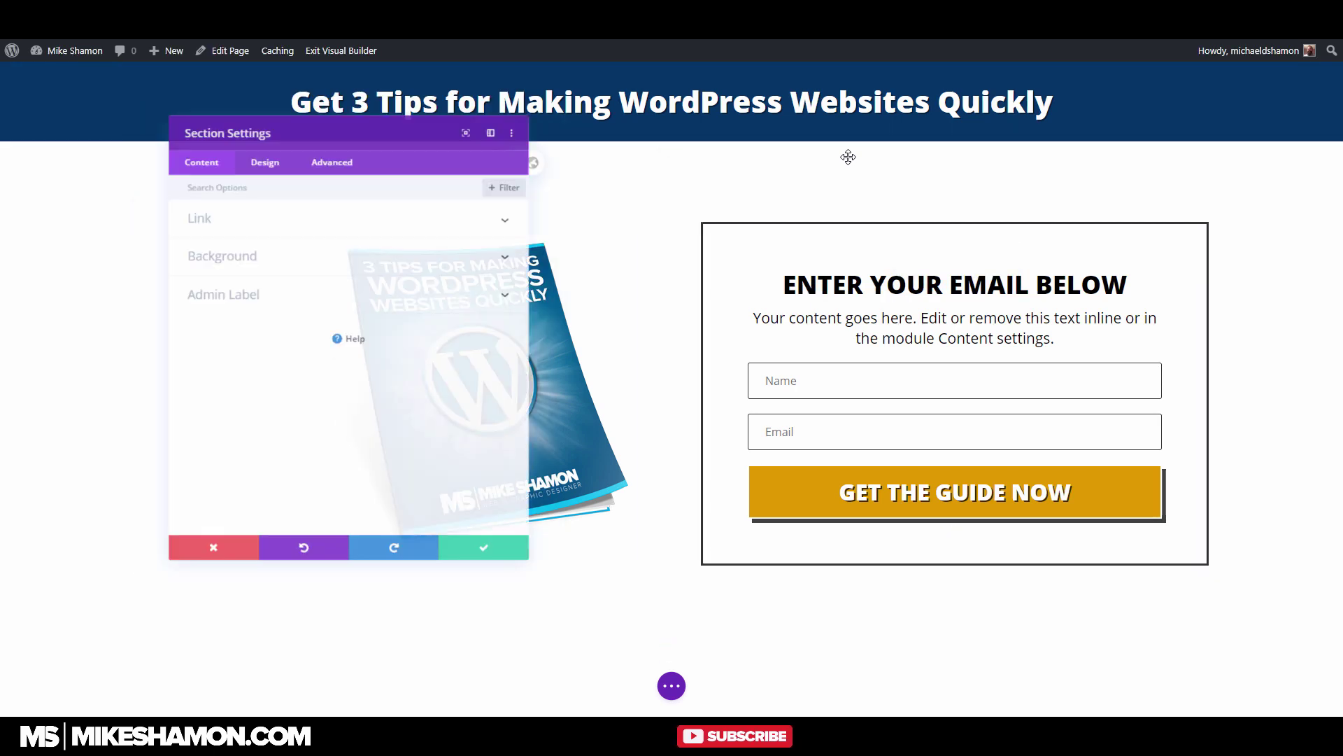
pyautogui.click(207, 246)
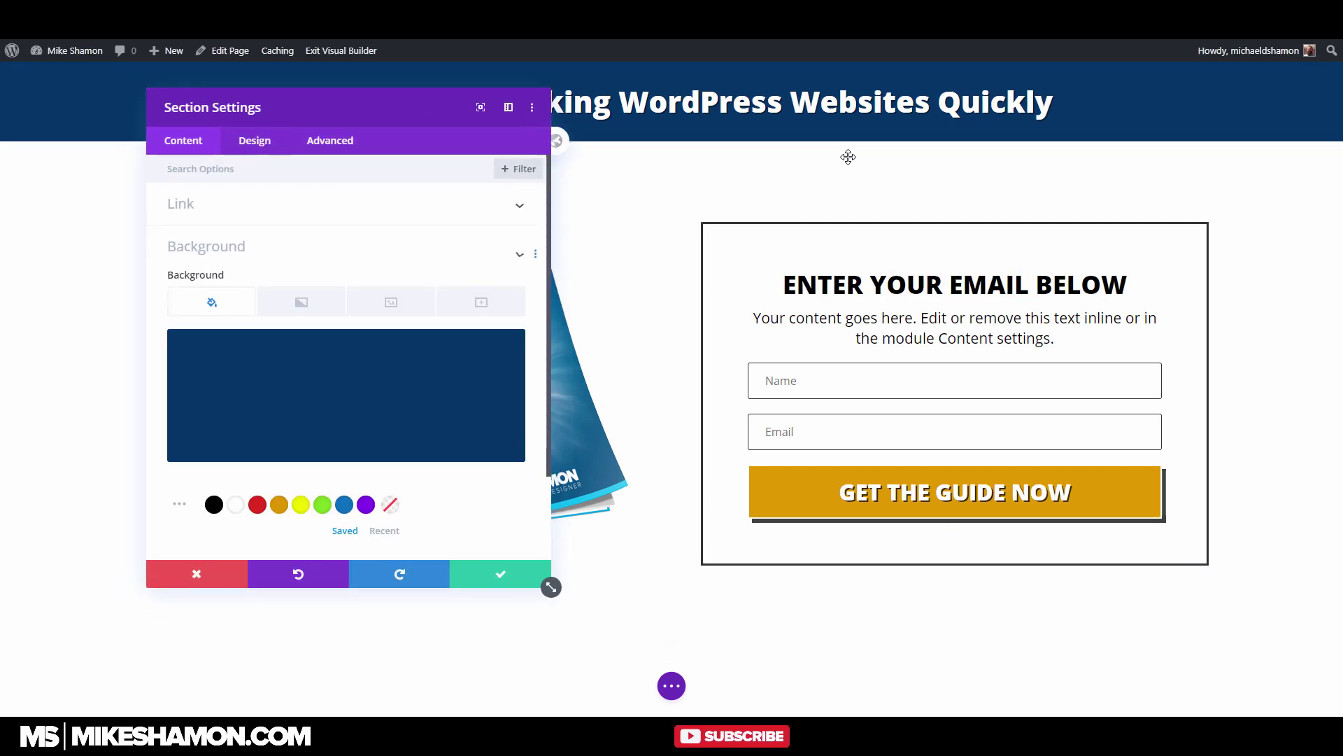
pyautogui.hotkey('ctrl', 'a')
pyautogui.hotkey('ctrl', 'c')
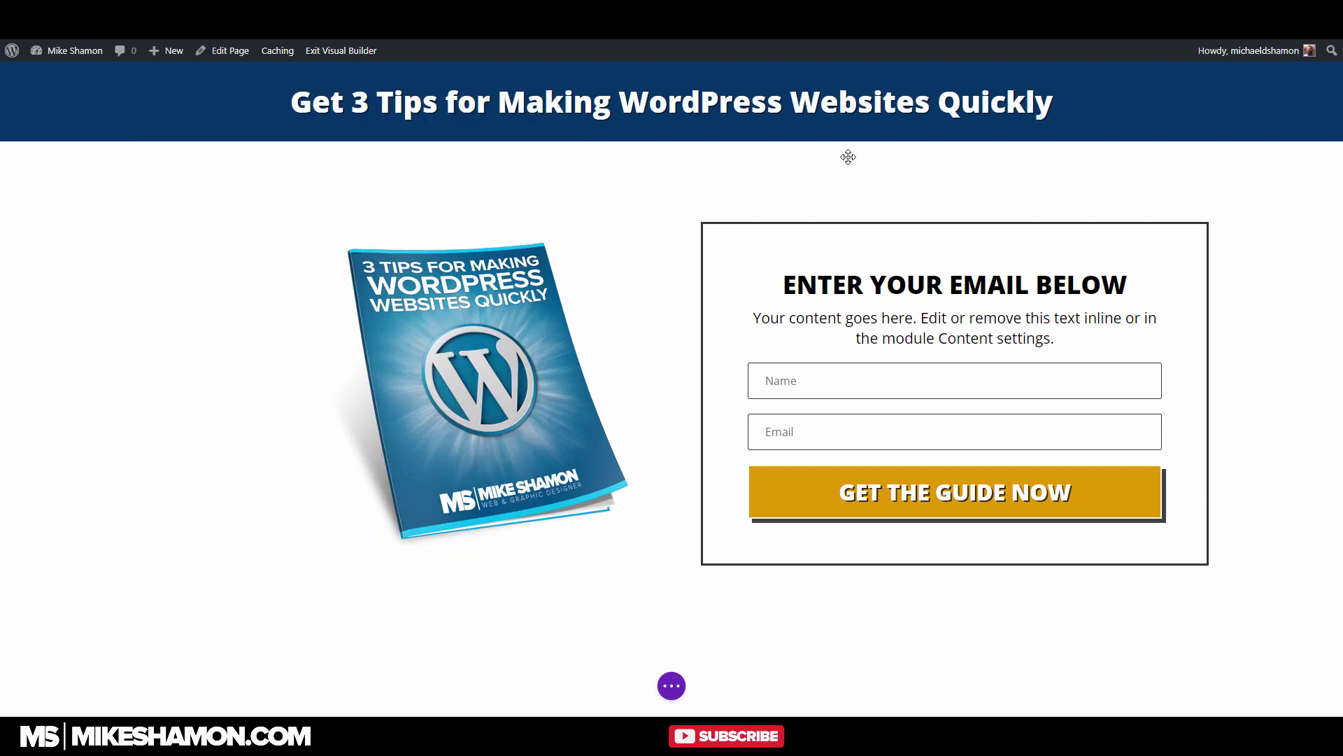
pyautogui.press('Escape')
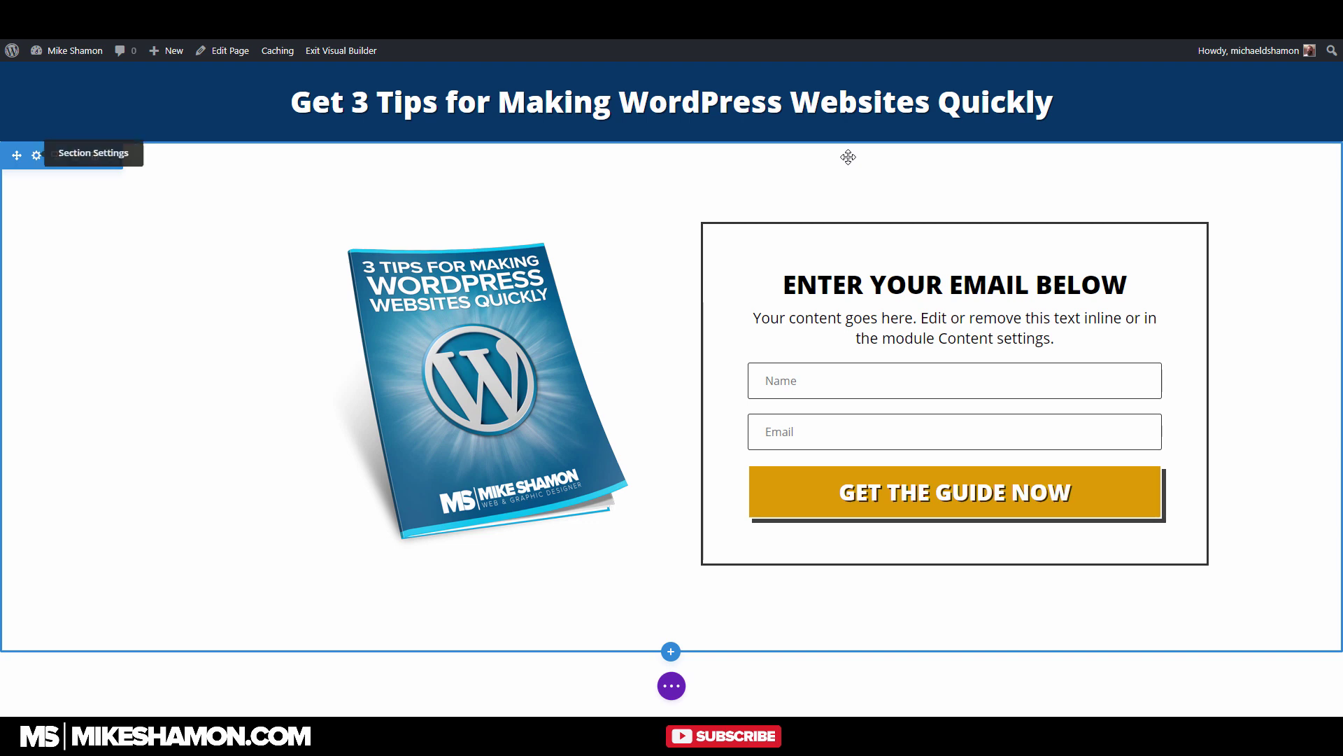
# Add a background gradient to the ebook and optin section with #043566 as its first colour
pyautogui.click(36, 155)
pyautogui.click(211, 247)
pyautogui.scroll(-1, 212, 246)
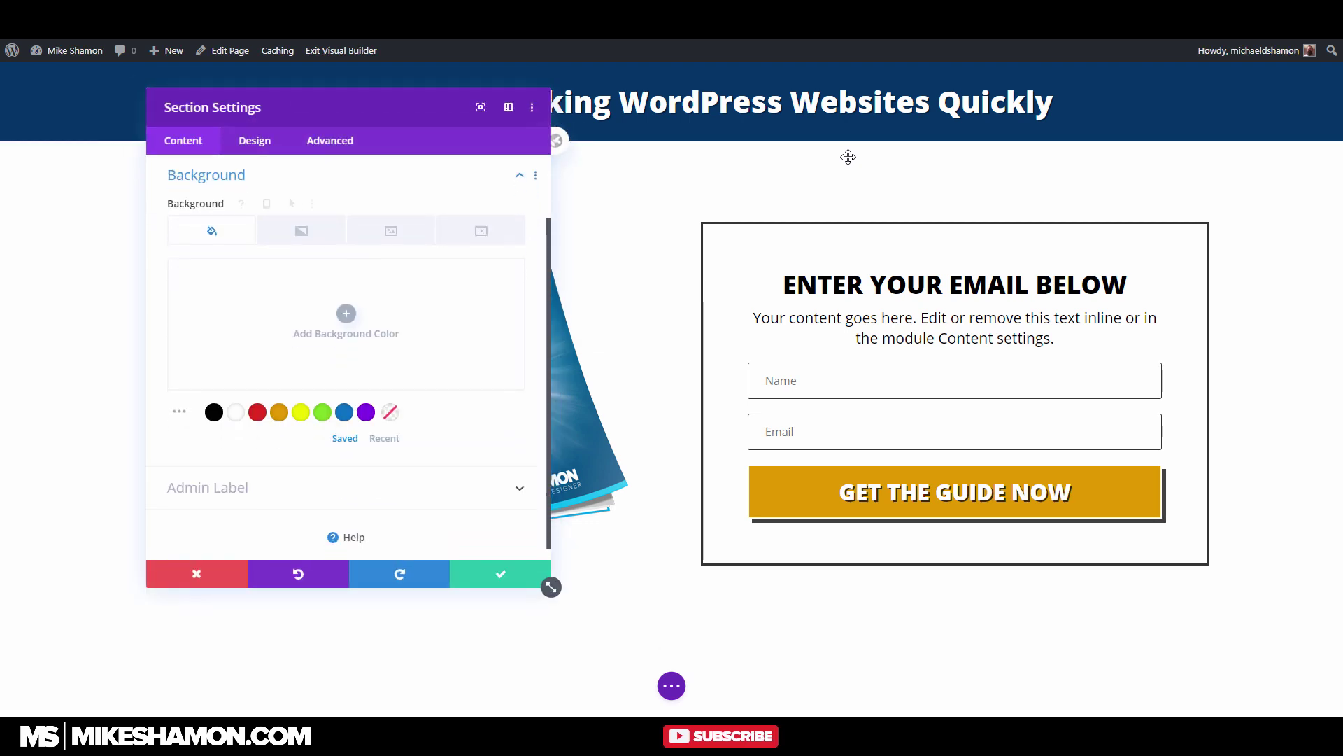
pyautogui.click(347, 313)
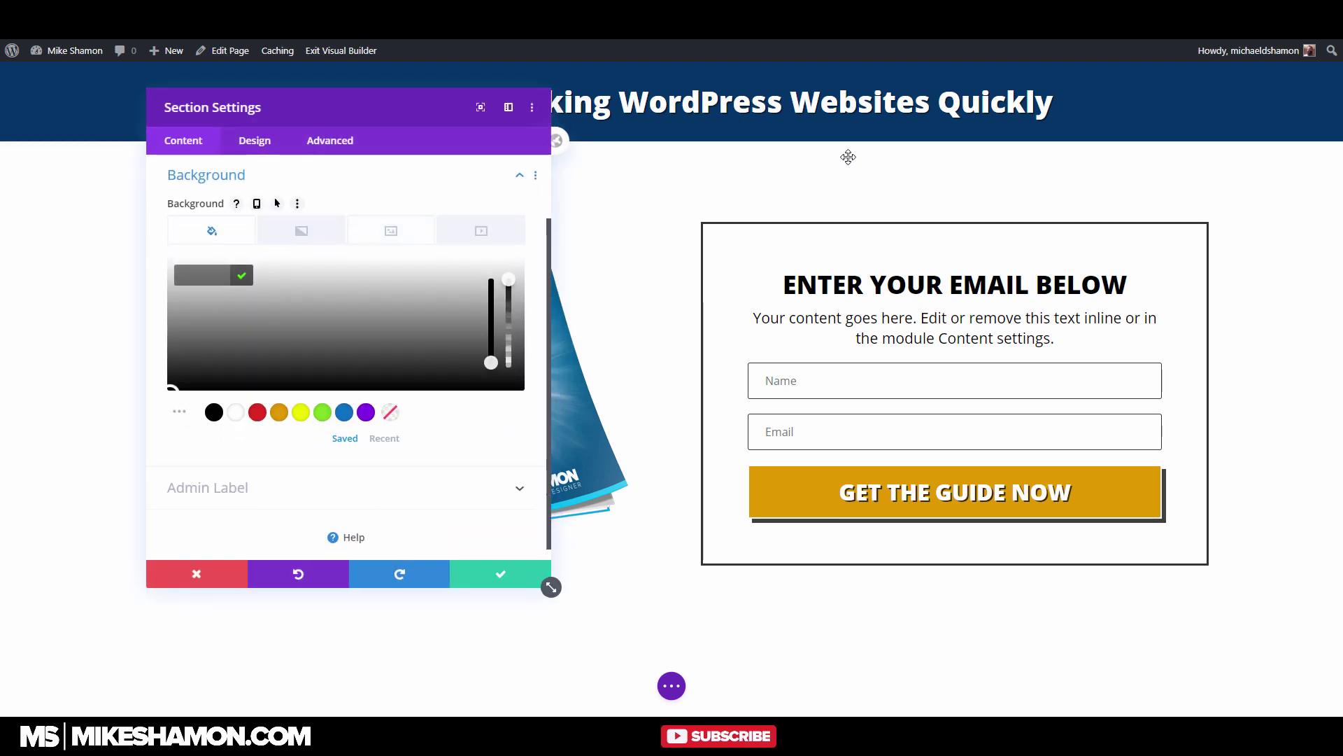
pyautogui.click(301, 230)
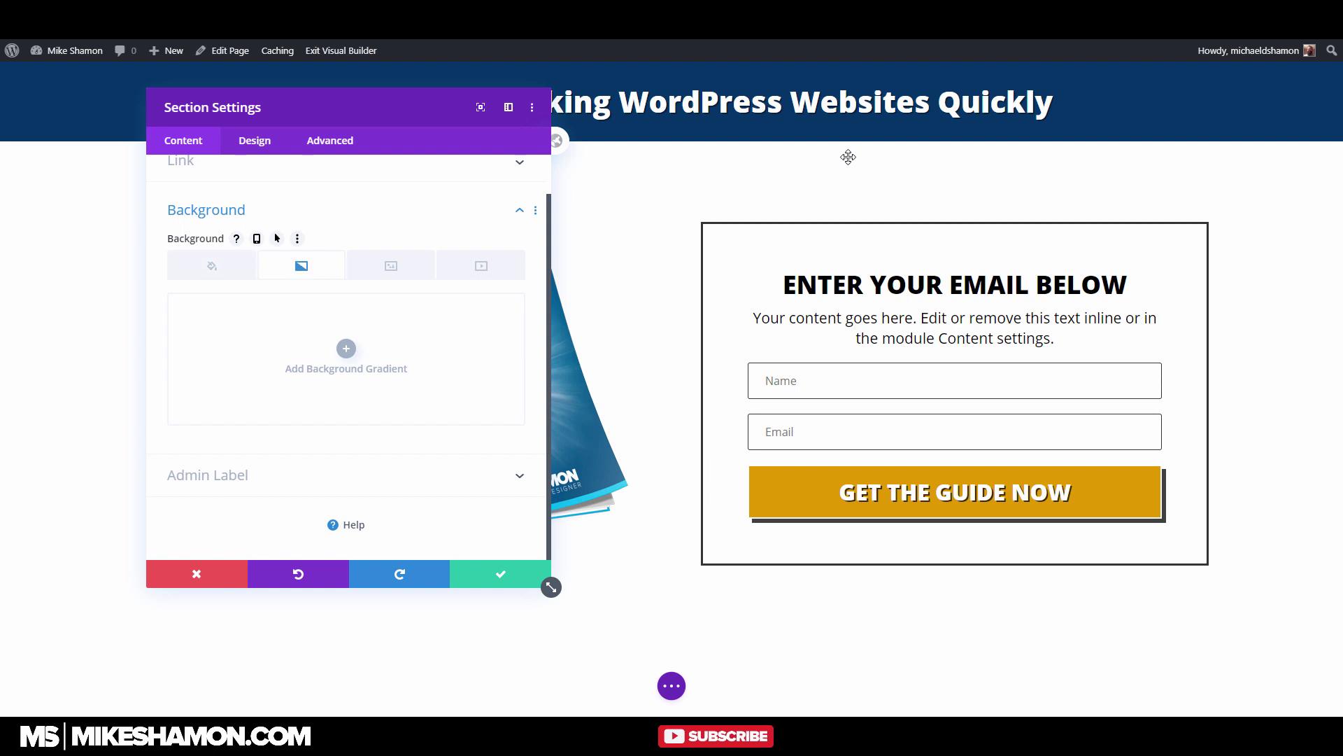
pyautogui.click(347, 348)
pyautogui.click(265, 416)
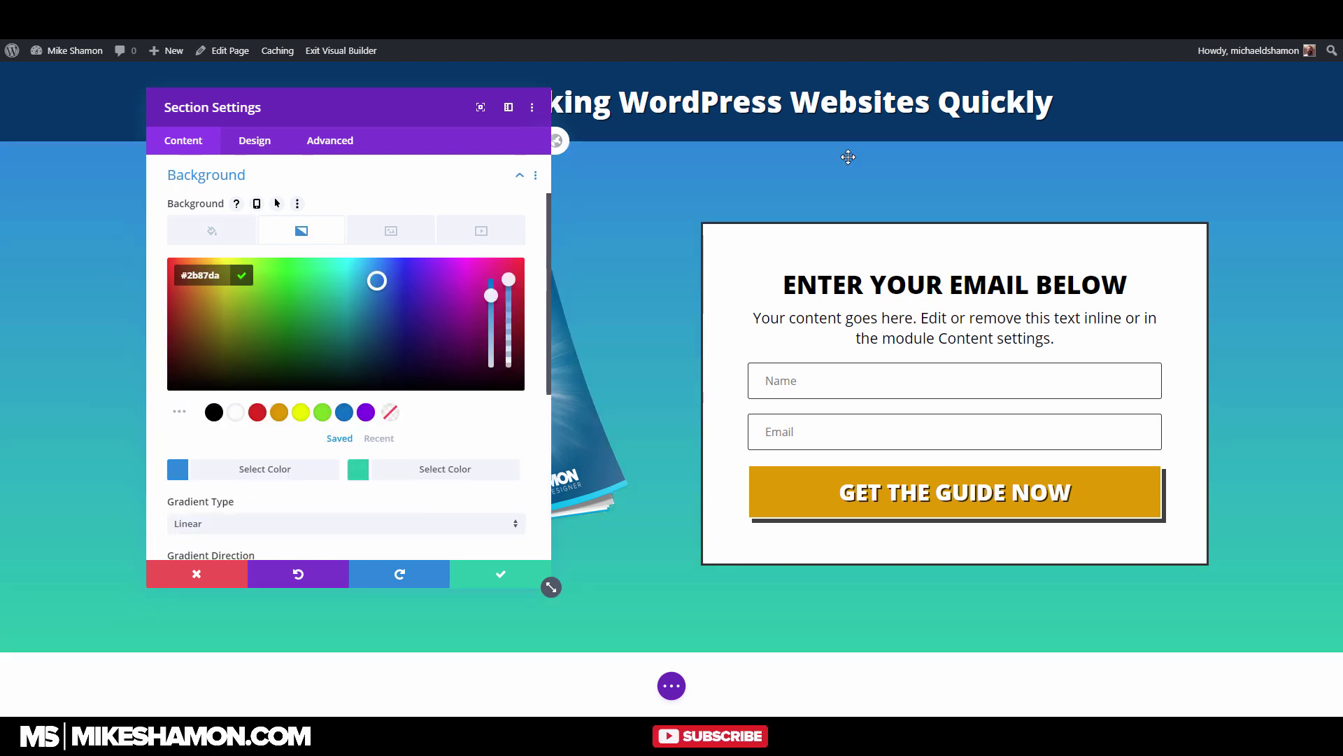
pyautogui.tripleClick(201, 275)
pyautogui.hotkey('ctrl', 'v')
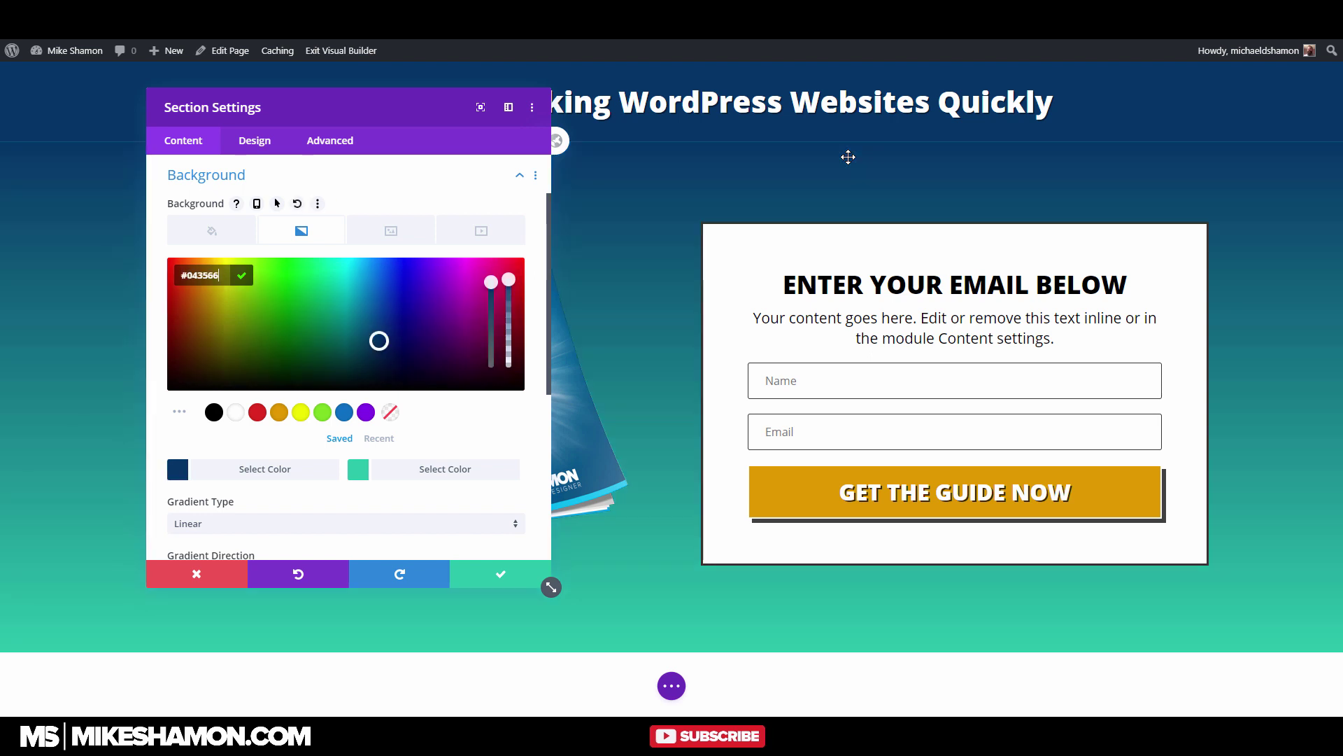
# Set the gradient's second colour to white #ffffff and save the section settings
pyautogui.click(445, 469)
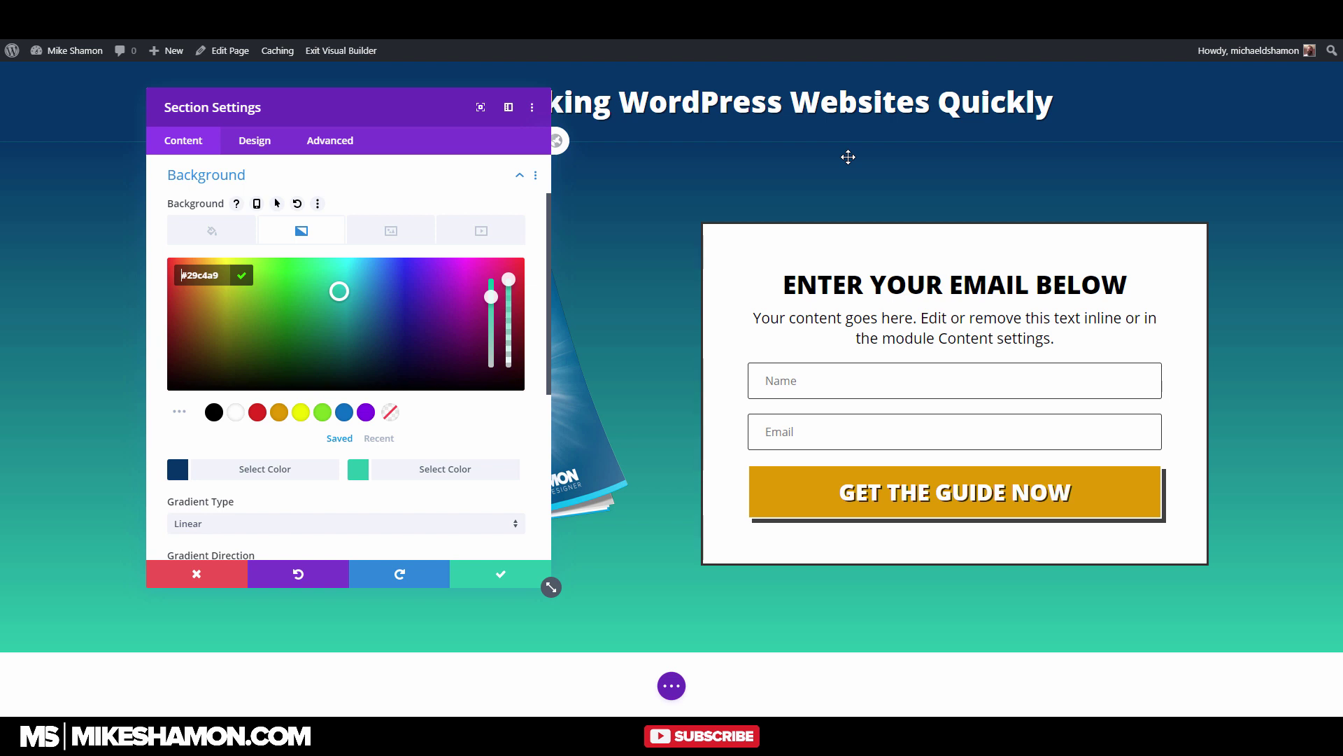
pyautogui.click(445, 470)
pyautogui.click(445, 470)
pyautogui.click(445, 479)
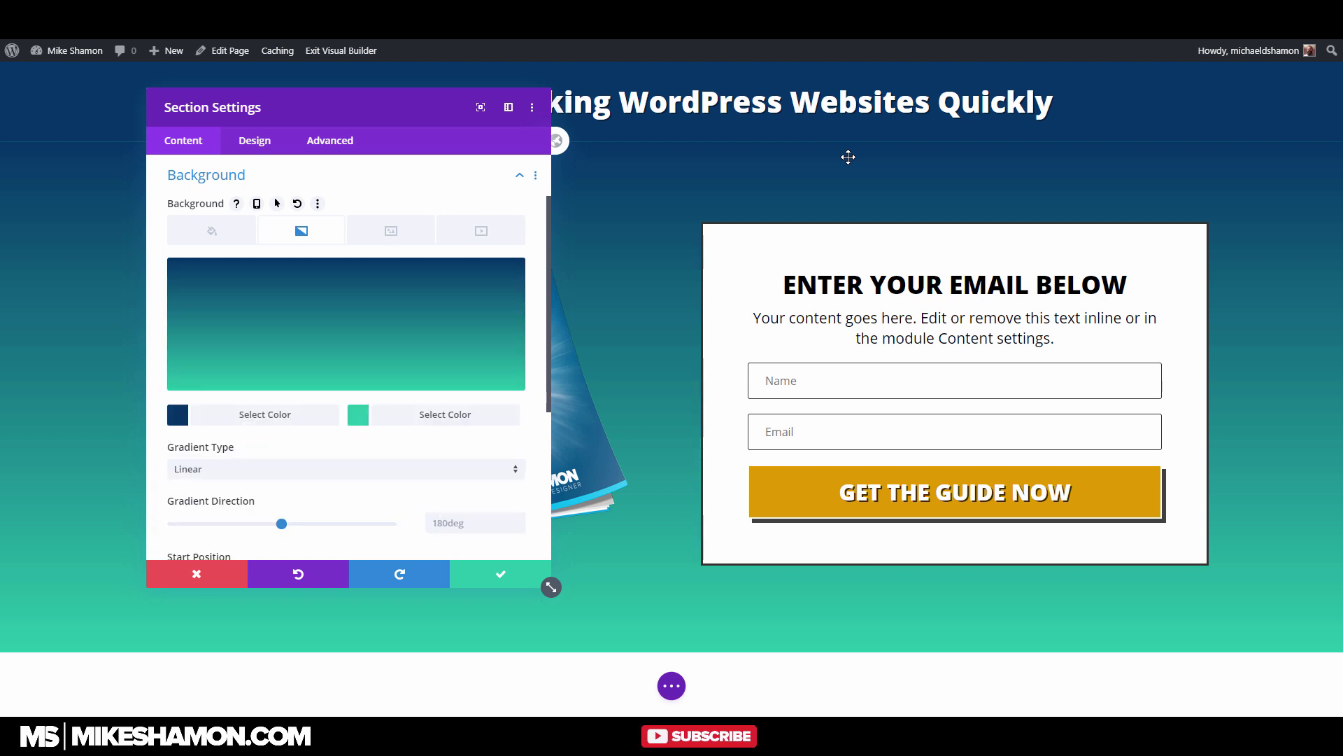
pyautogui.click(445, 414)
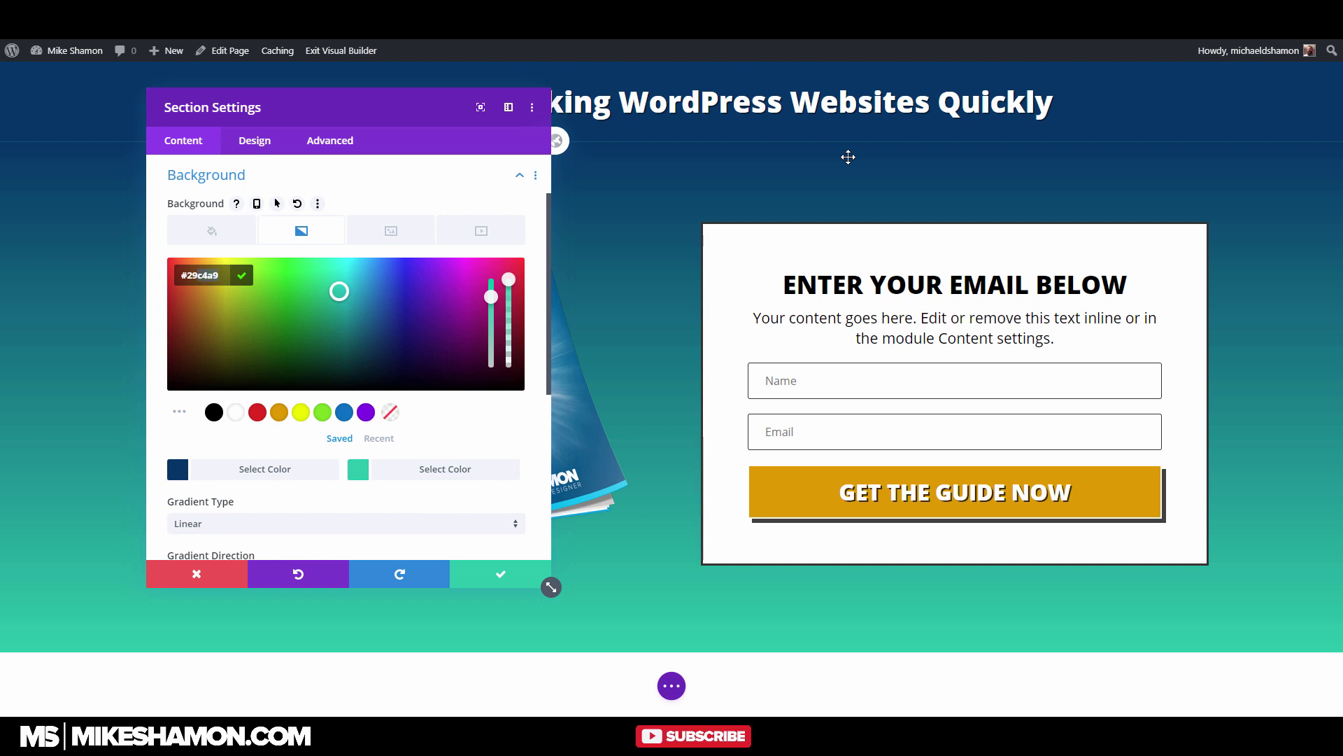
pyautogui.click(236, 412)
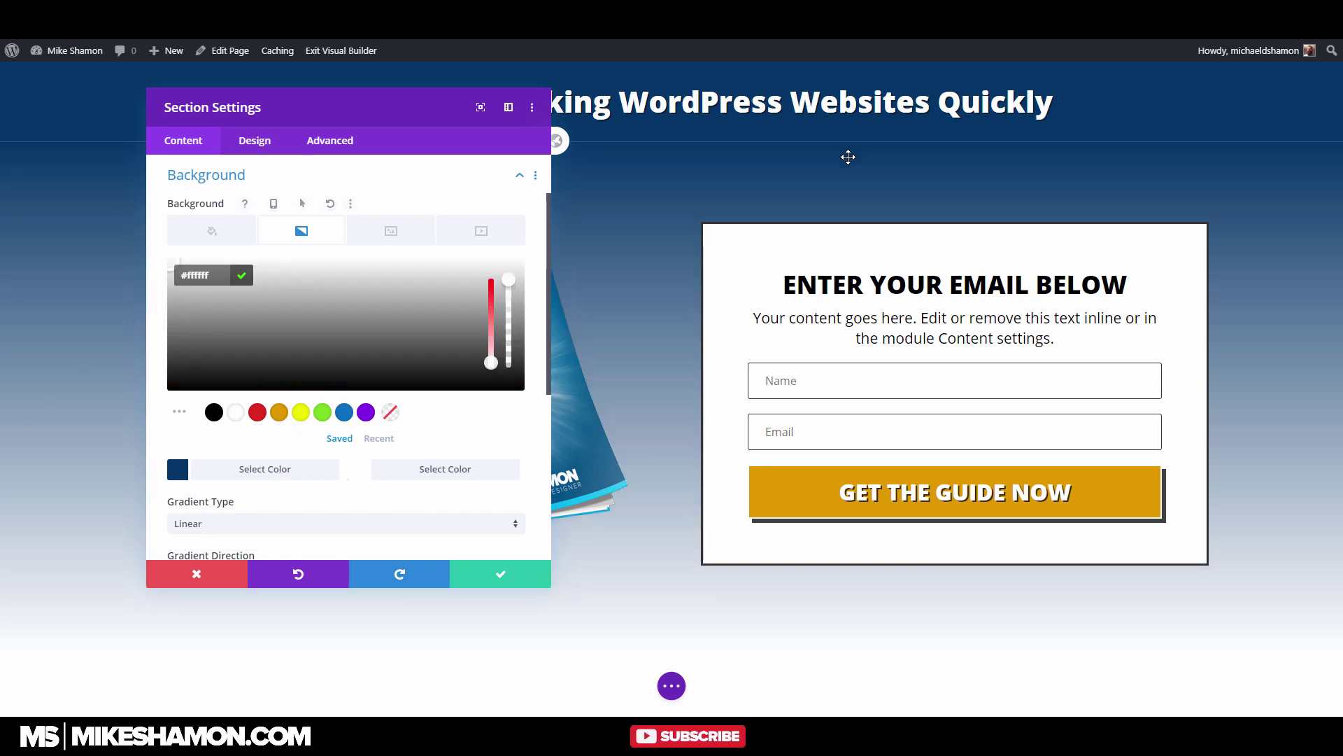
pyautogui.moveTo(364, 107)
pyautogui.mouseDown()
pyautogui.moveTo(1126, 158)
pyautogui.moveTo(1136, 145)
pyautogui.mouseUp()
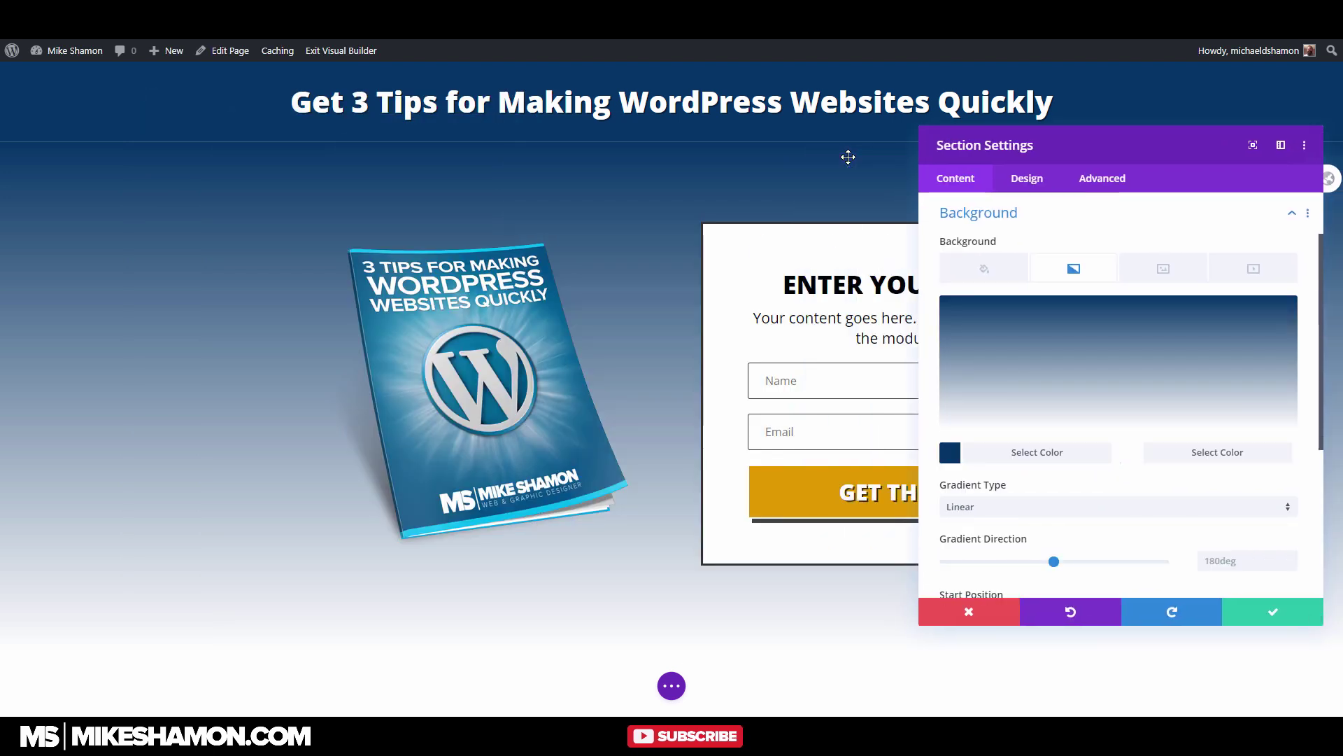
pyautogui.click(1274, 611)
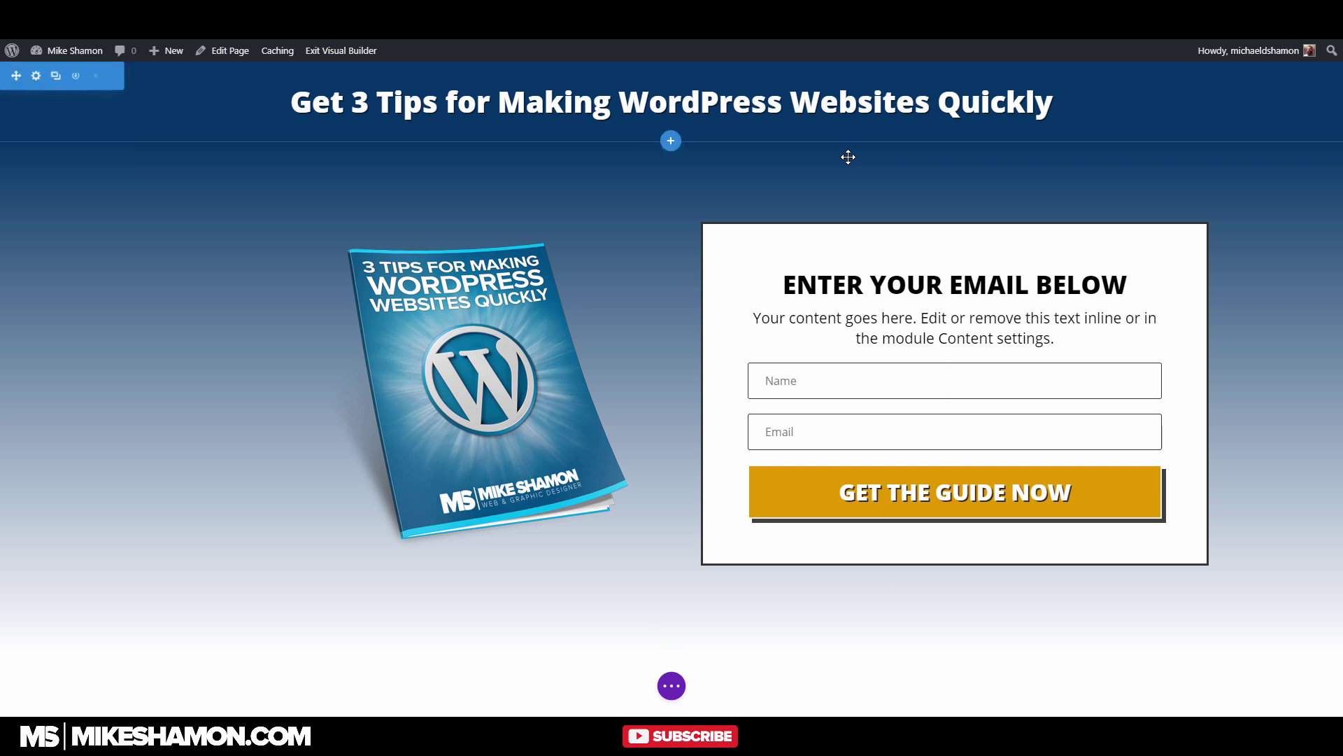
# Examine the bottom border options in the headline section's design settings and close them
pyautogui.click(848, 157)
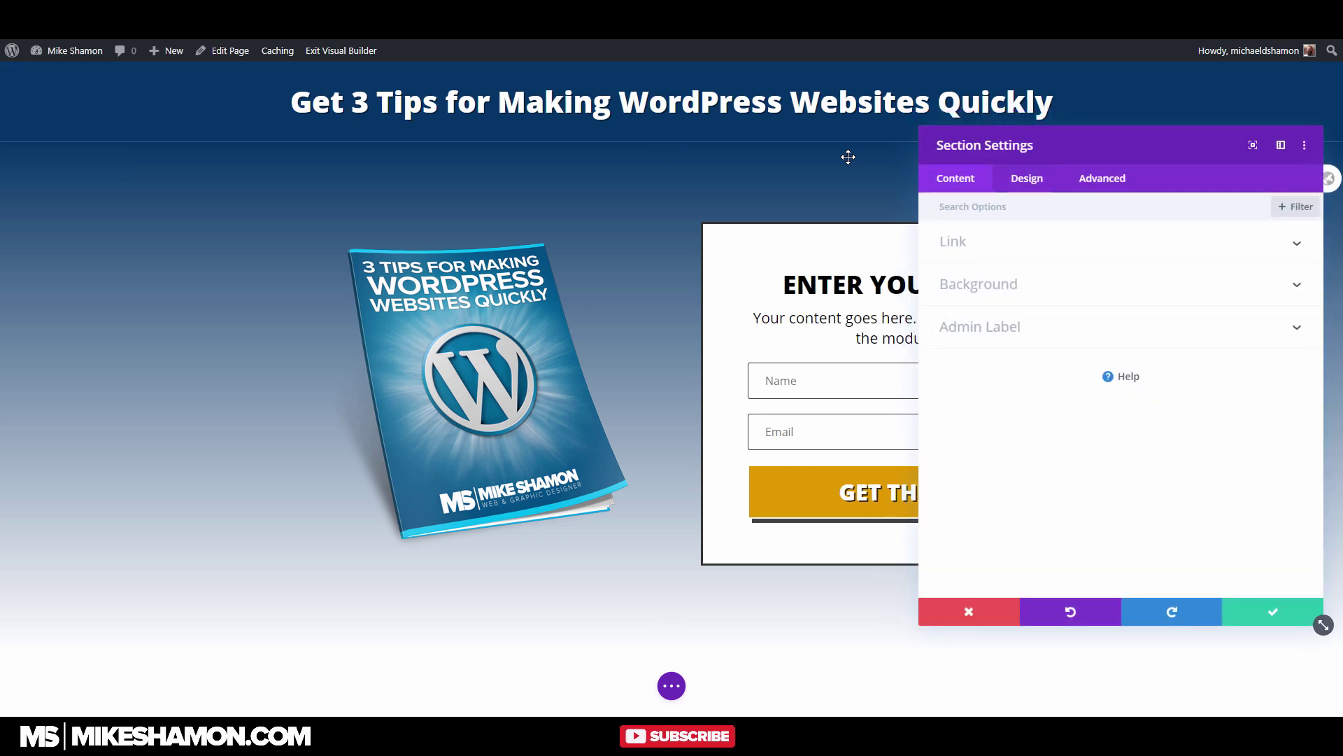
pyautogui.click(1027, 178)
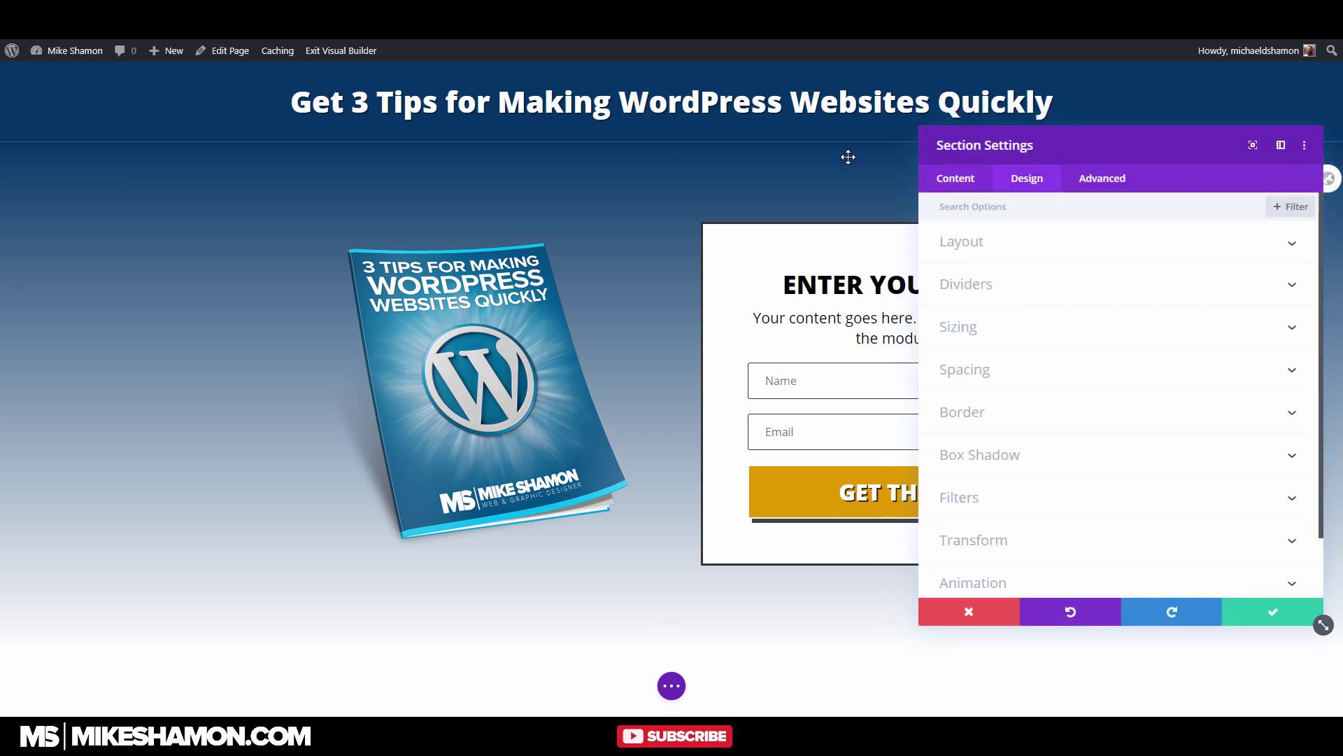
pyautogui.click(962, 412)
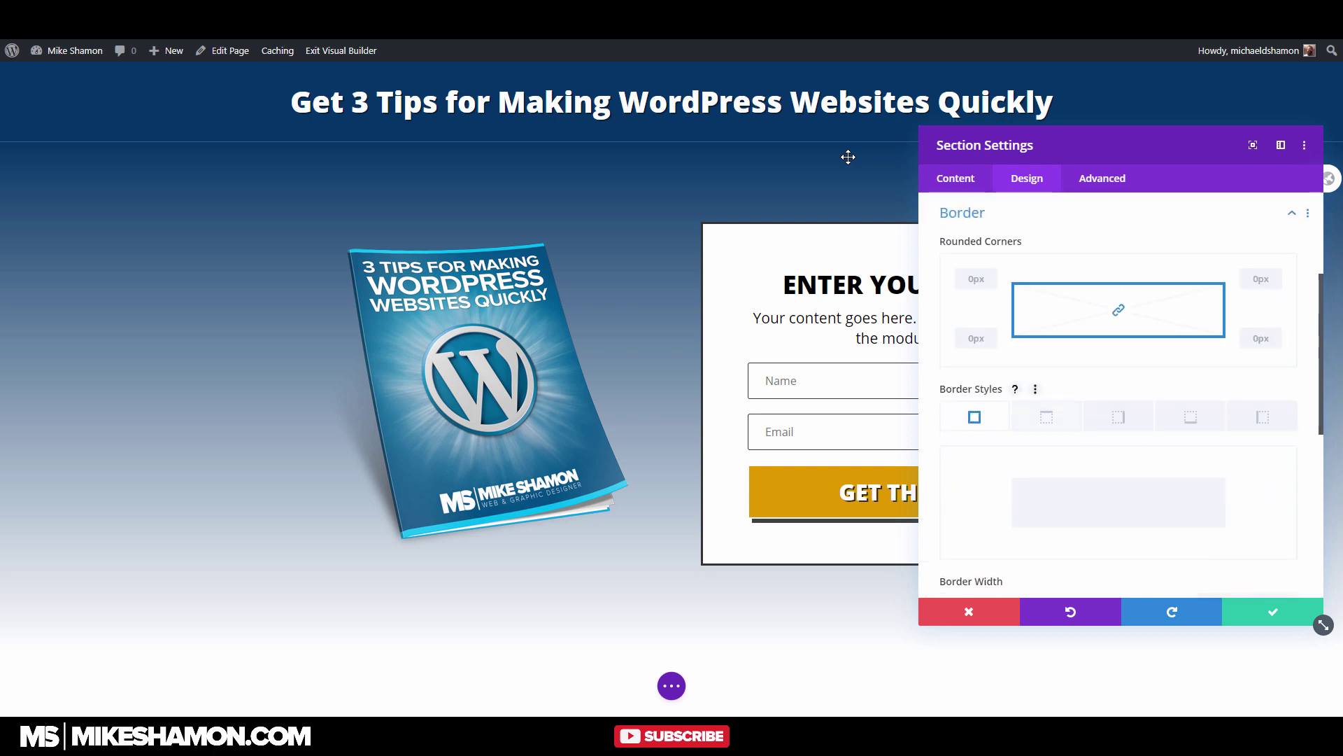
pyautogui.click(1190, 417)
pyautogui.scroll(-3, 1191, 417)
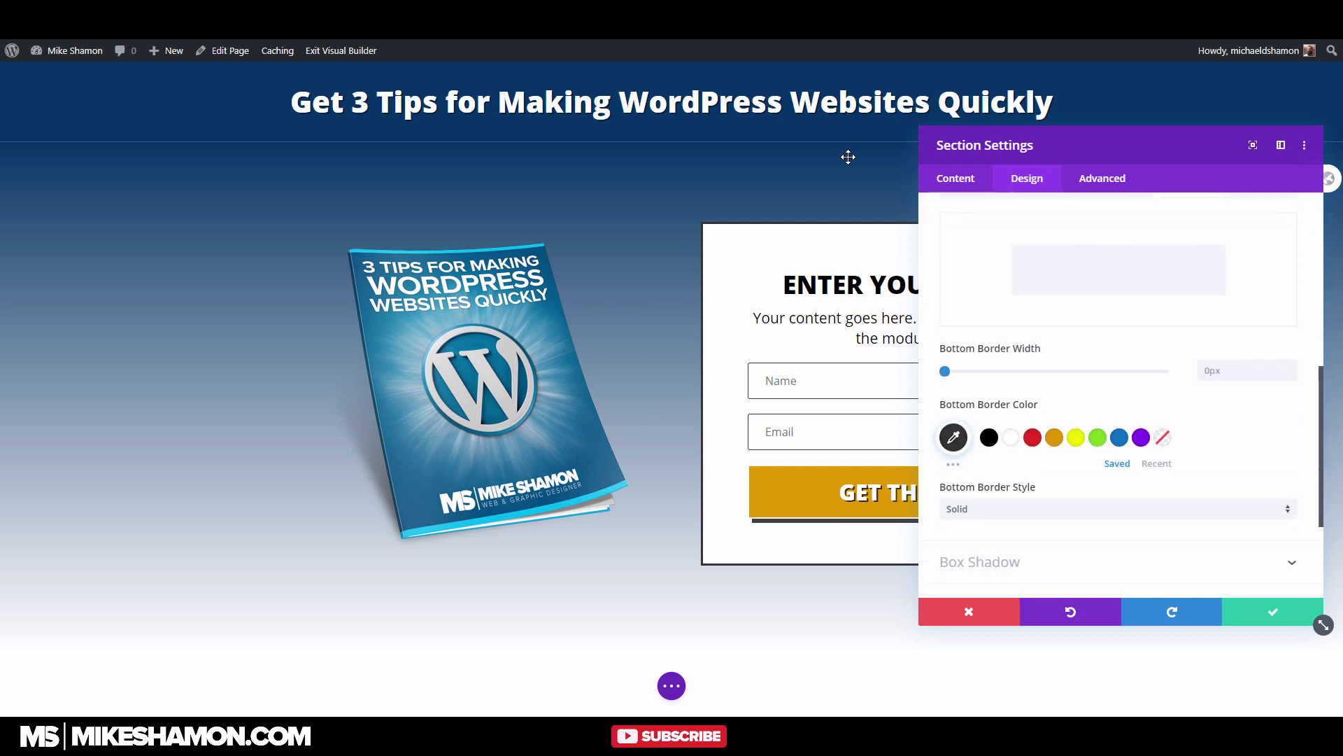
pyautogui.click(1253, 612)
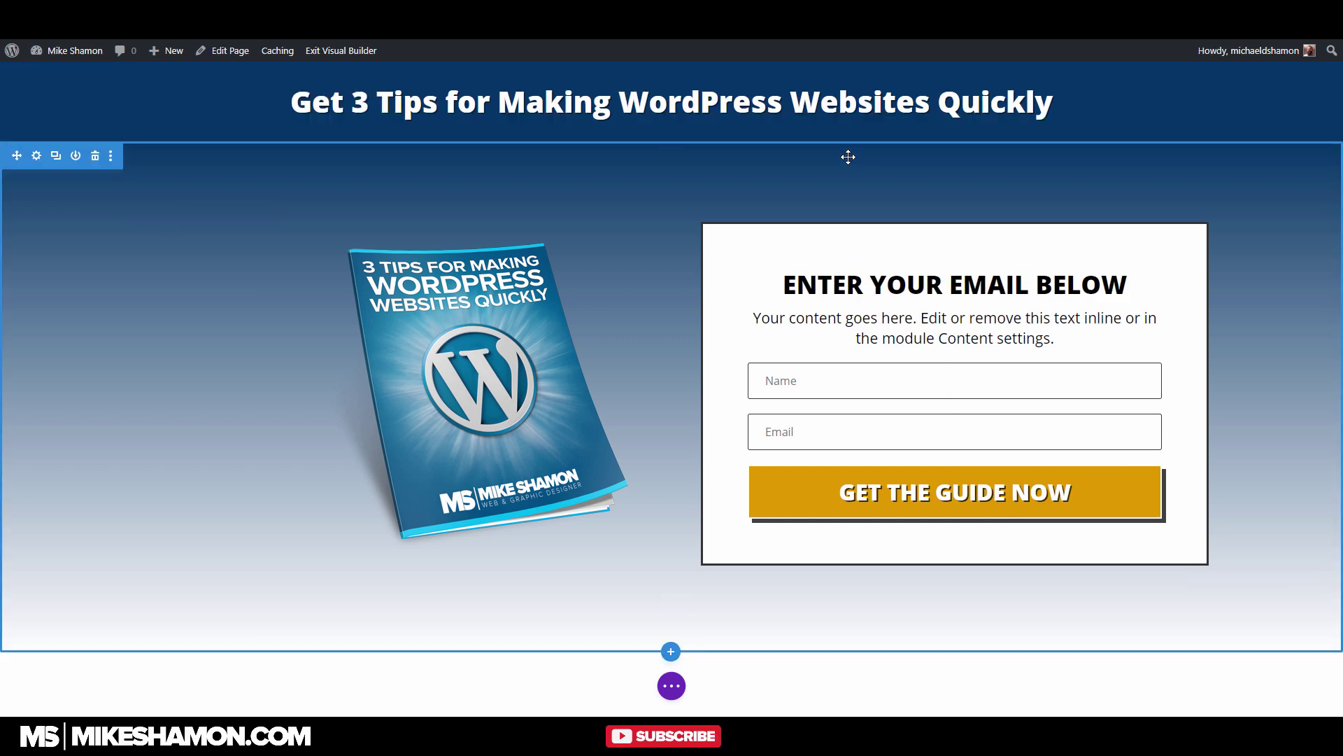
# Set the ebook and optin section's top and bottom margins to 0px
pyautogui.click(848, 157)
pyautogui.hotkey('shift', 'Tab')
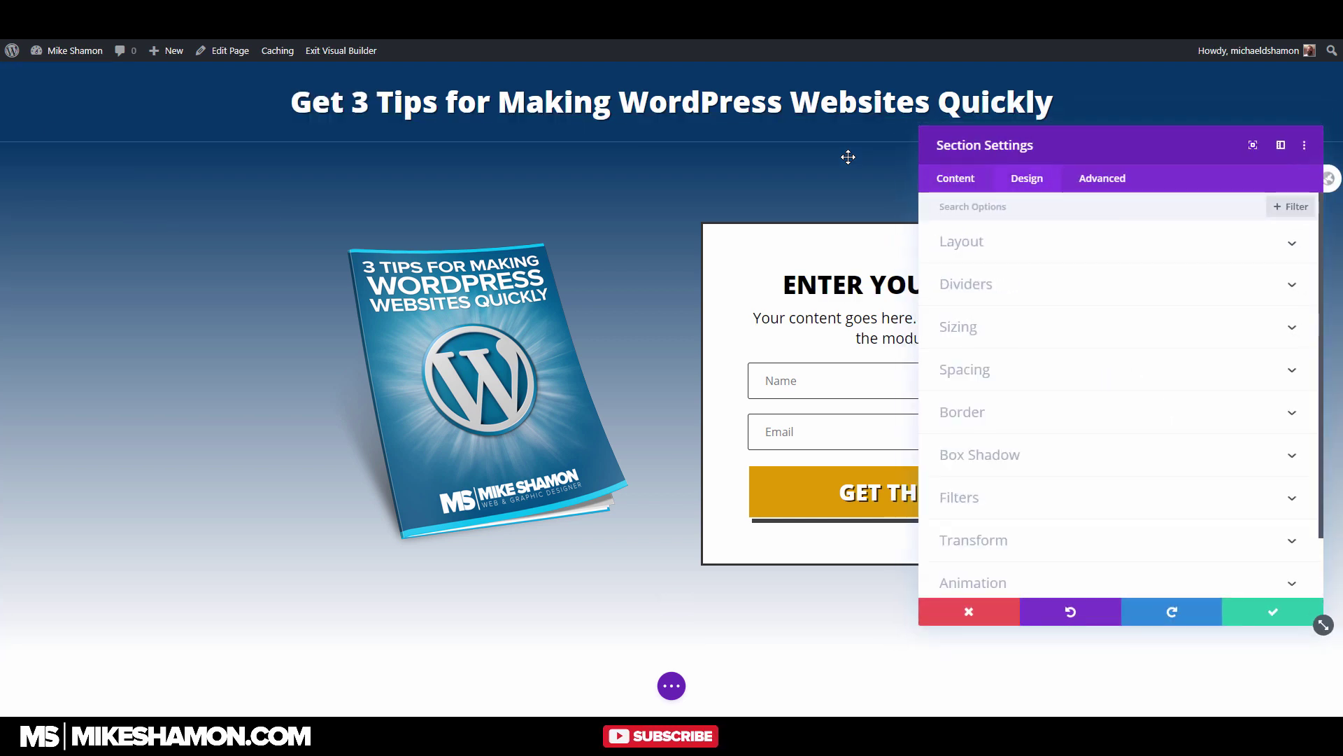
pyautogui.click(965, 369)
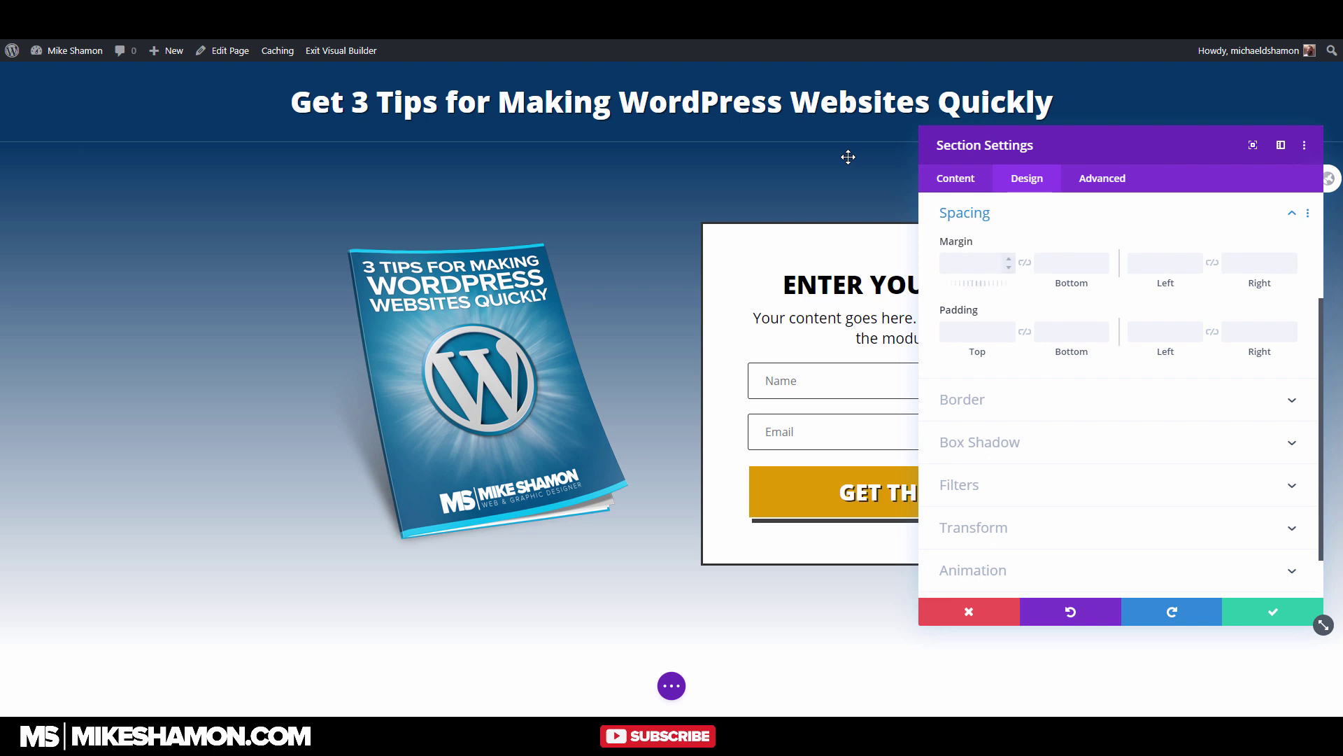
pyautogui.click(972, 263)
pyautogui.write('0')
pyautogui.click(1025, 263)
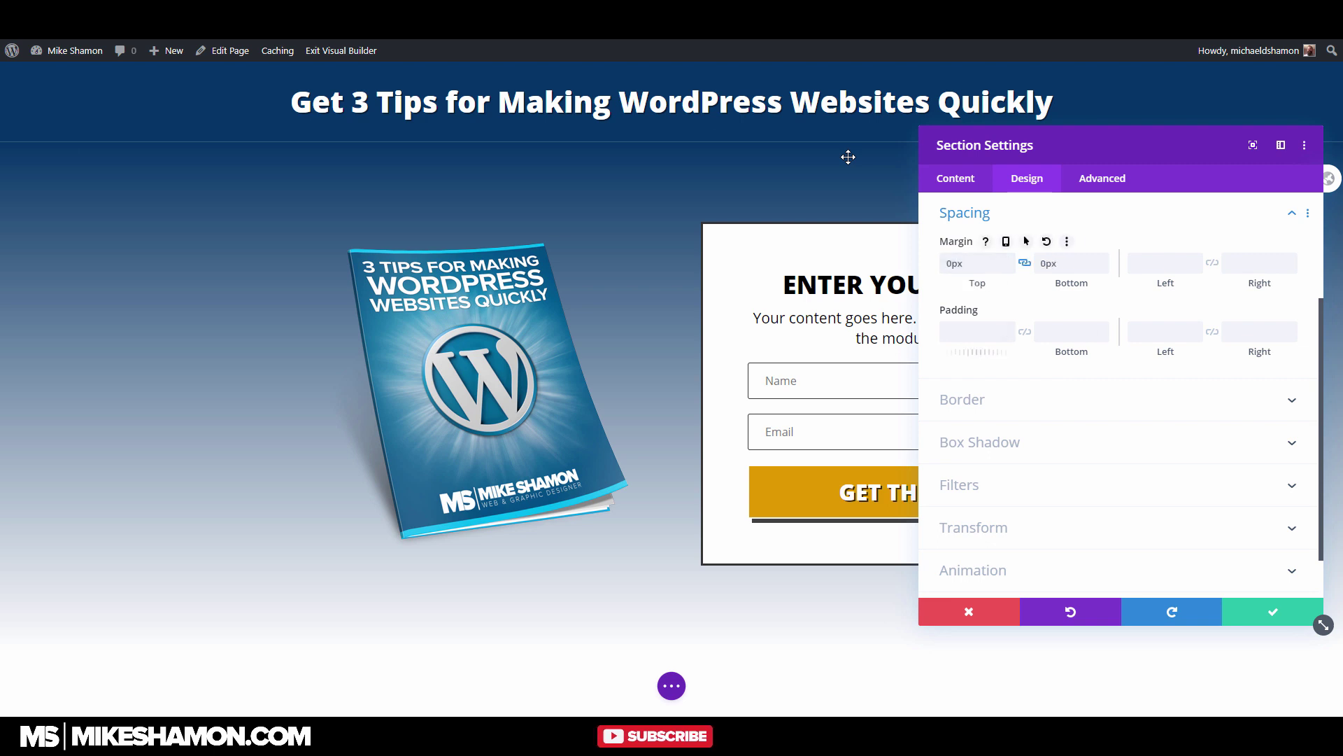
# Set the ebook and optin section's top and bottom padding to 0px and close its settings
pyautogui.click(978, 332)
pyautogui.write('0')
pyautogui.click(1025, 332)
pyautogui.click(1072, 332)
pyautogui.write('0')
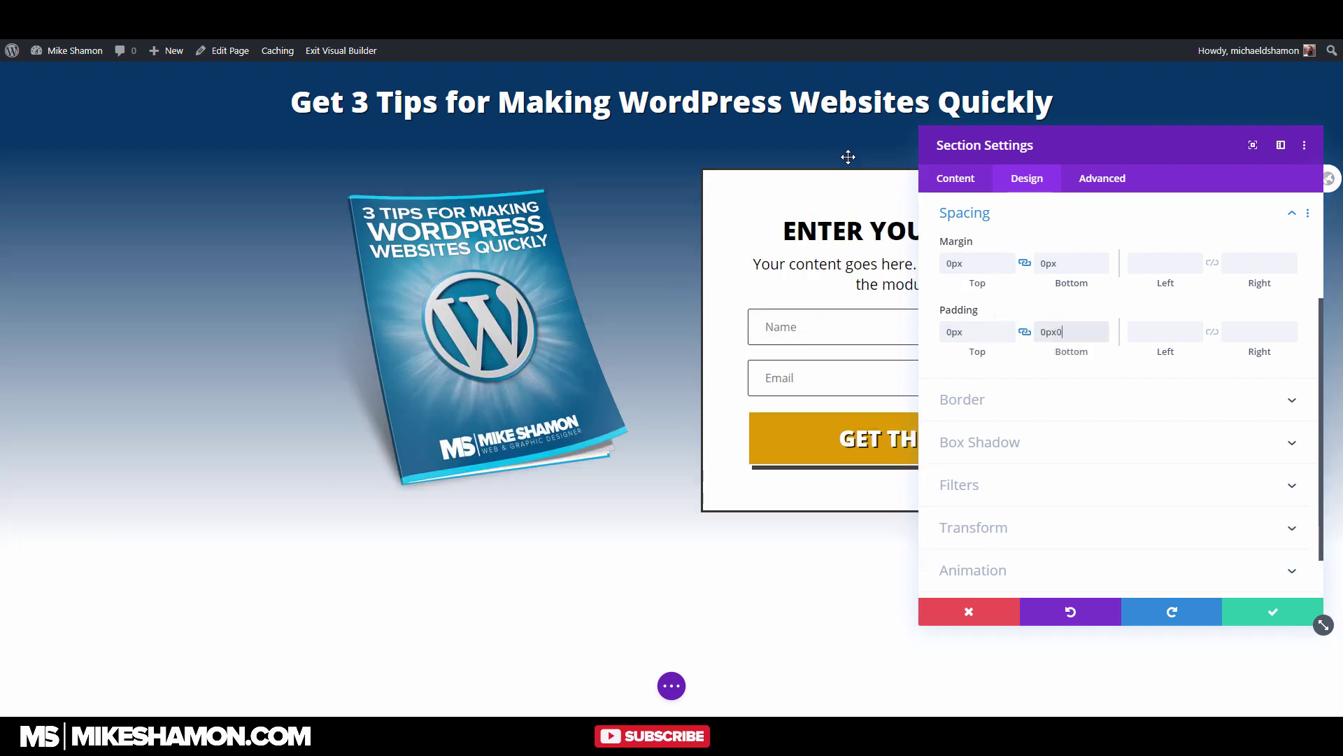
pyautogui.press('Escape')
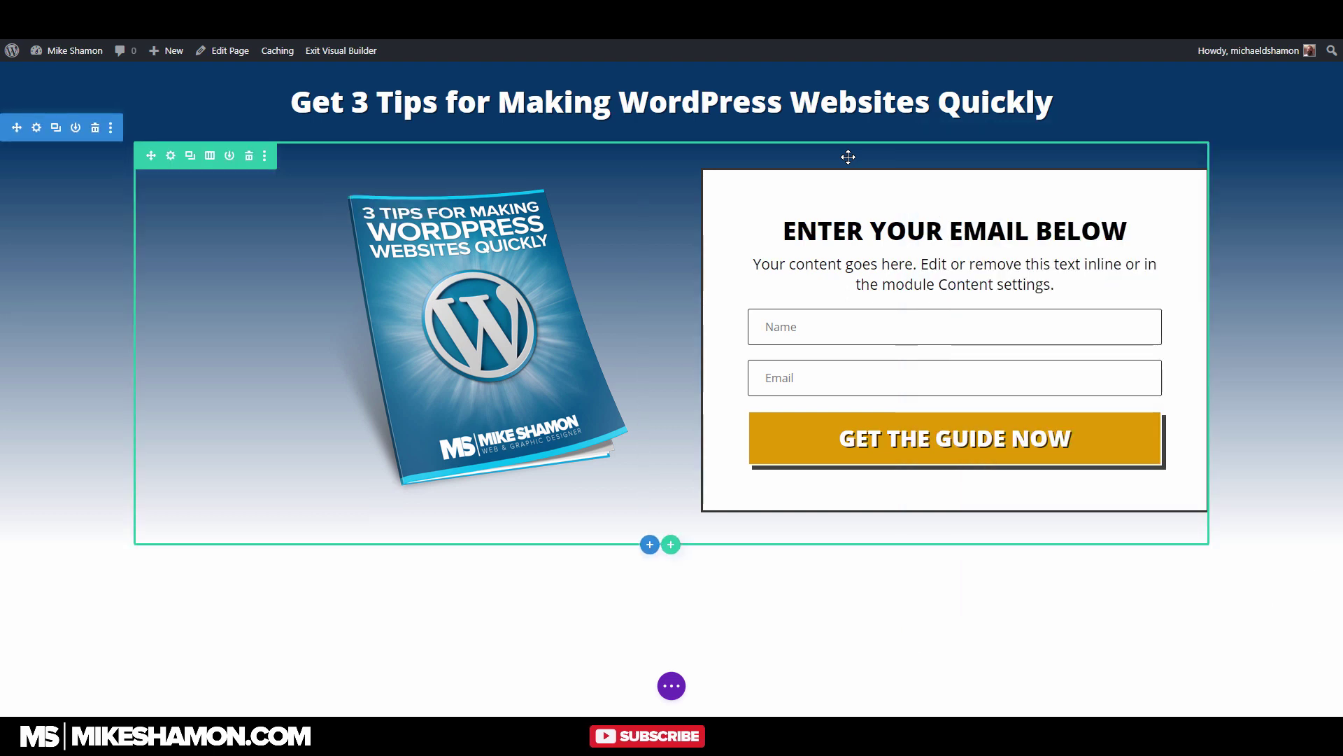
# Set the top padding of the row holding the ebook cover and optin form to 64px
pyautogui.click(171, 155)
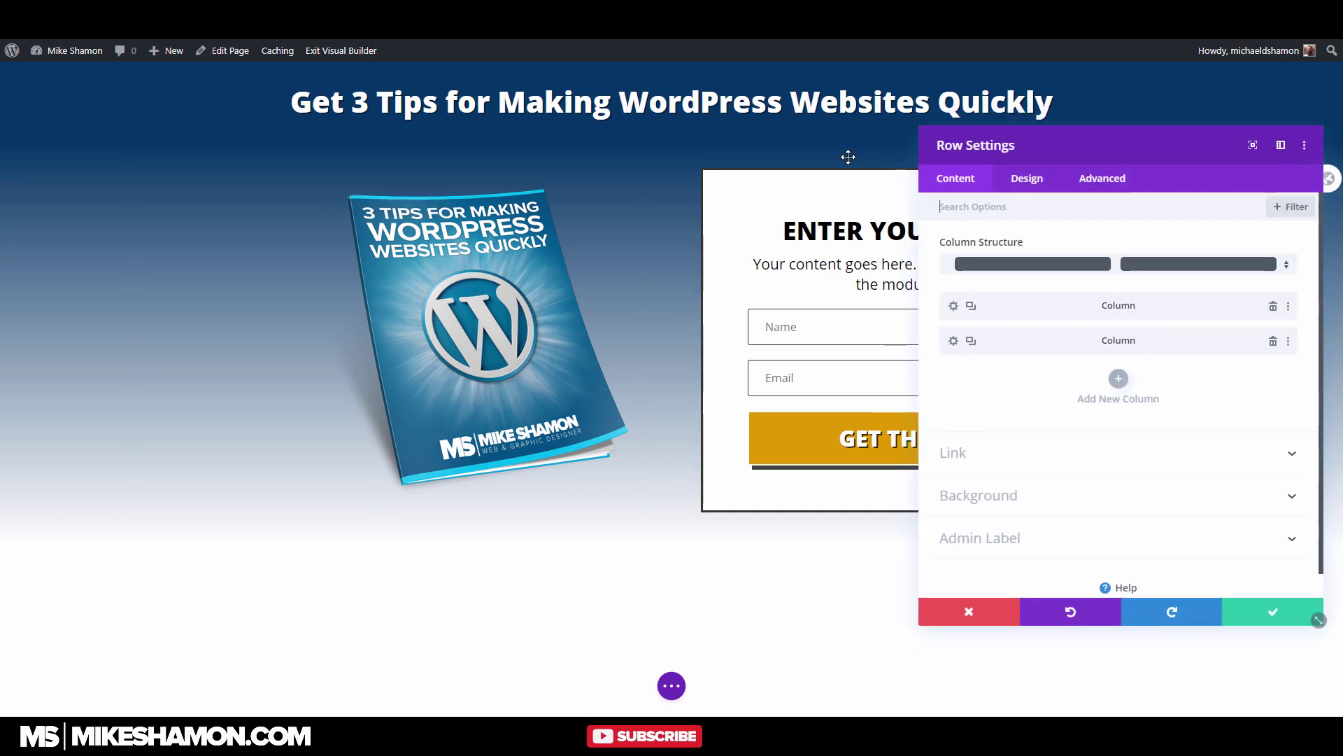
pyautogui.click(1027, 179)
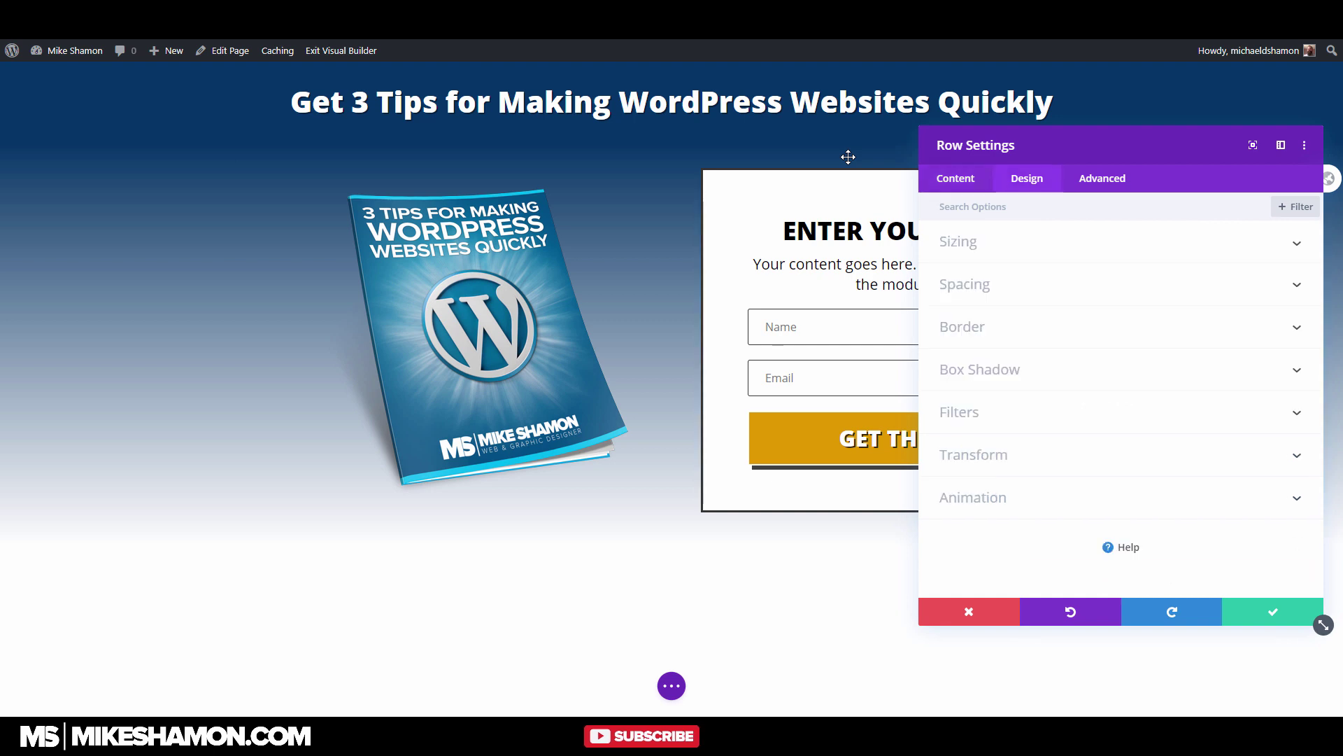
pyautogui.click(965, 284)
pyautogui.click(972, 332)
pyautogui.write('64')
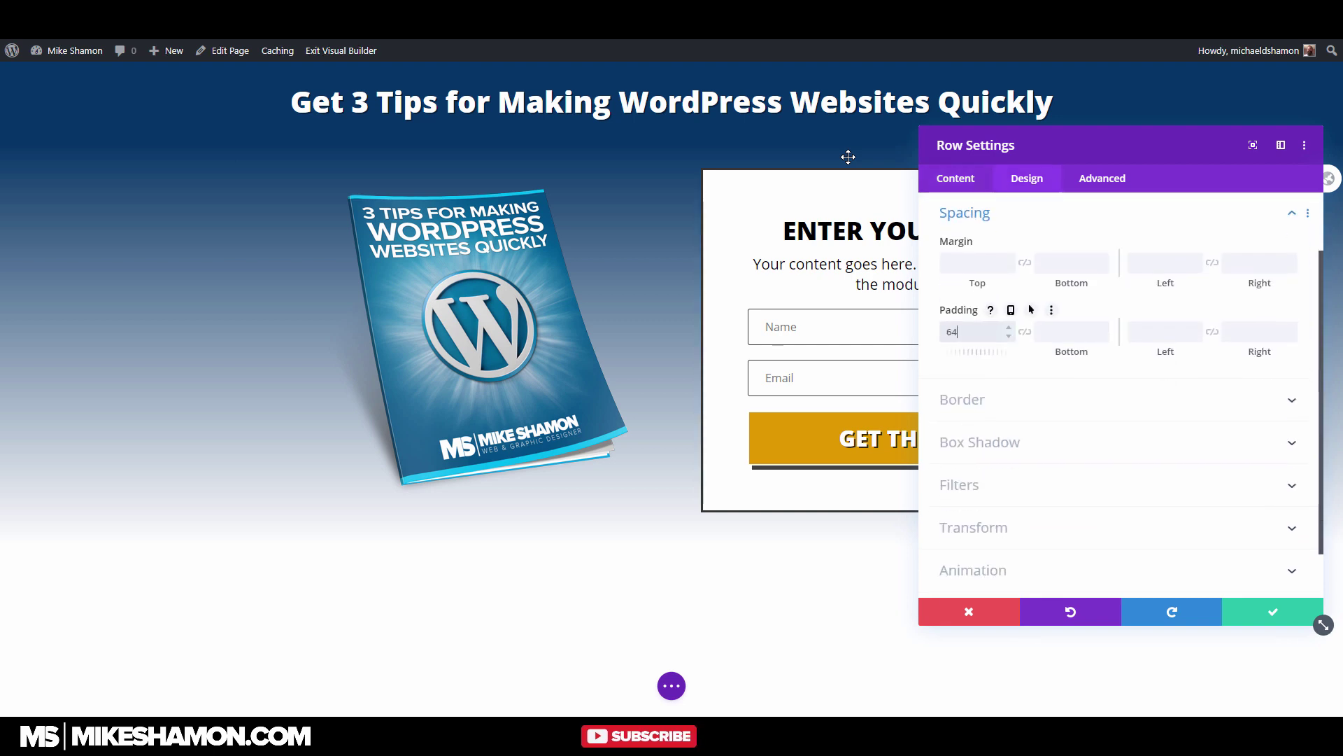
pyautogui.click(848, 157)
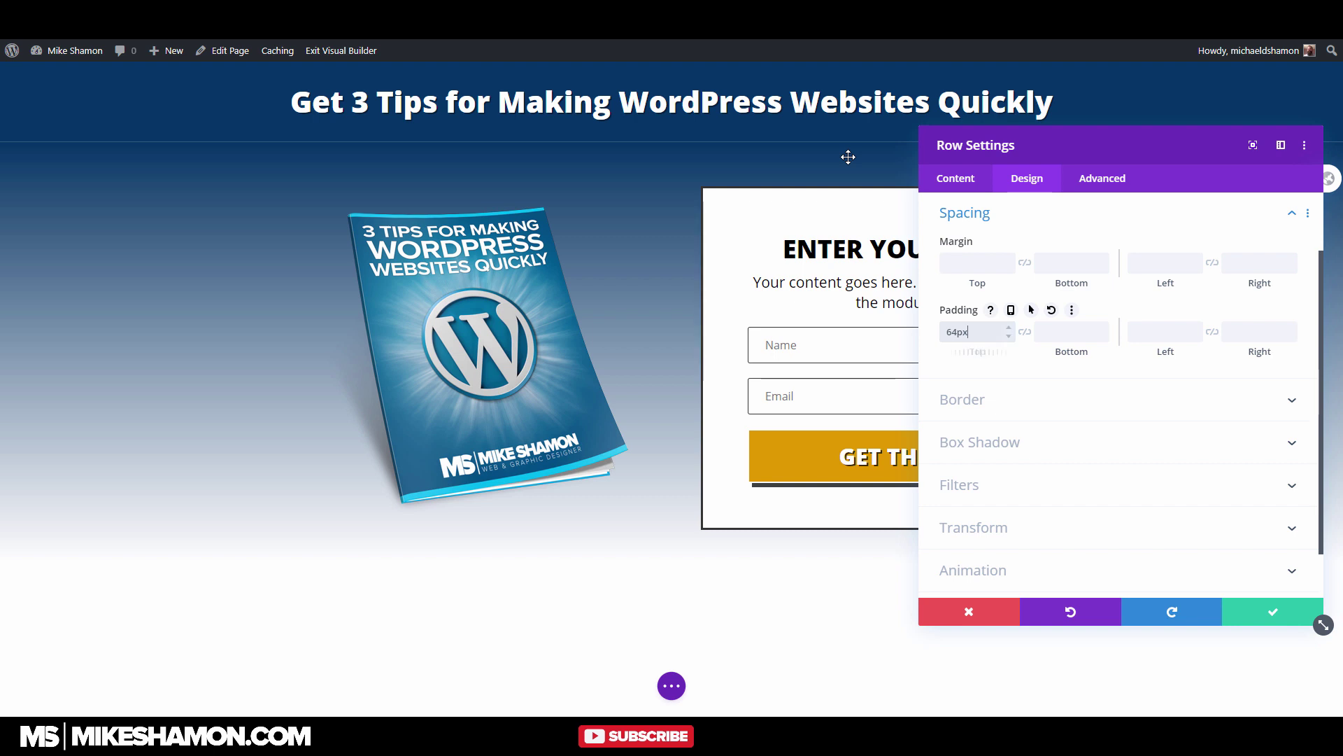
# Try a top padding of 32px on the ebook and optin row, clear the value and save the row settings
pyautogui.hotkey('ctrl', 'a')
pyautogui.press('BackSpace')
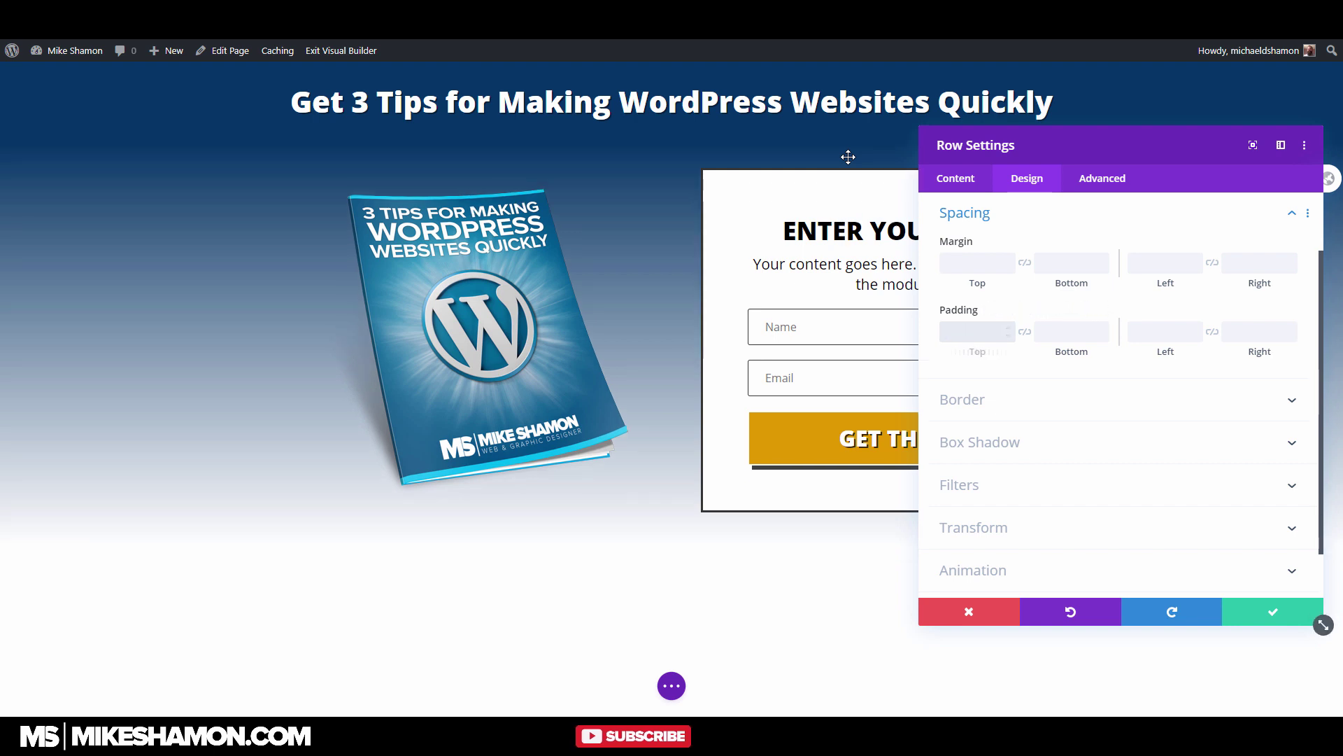
pyautogui.write('32px')
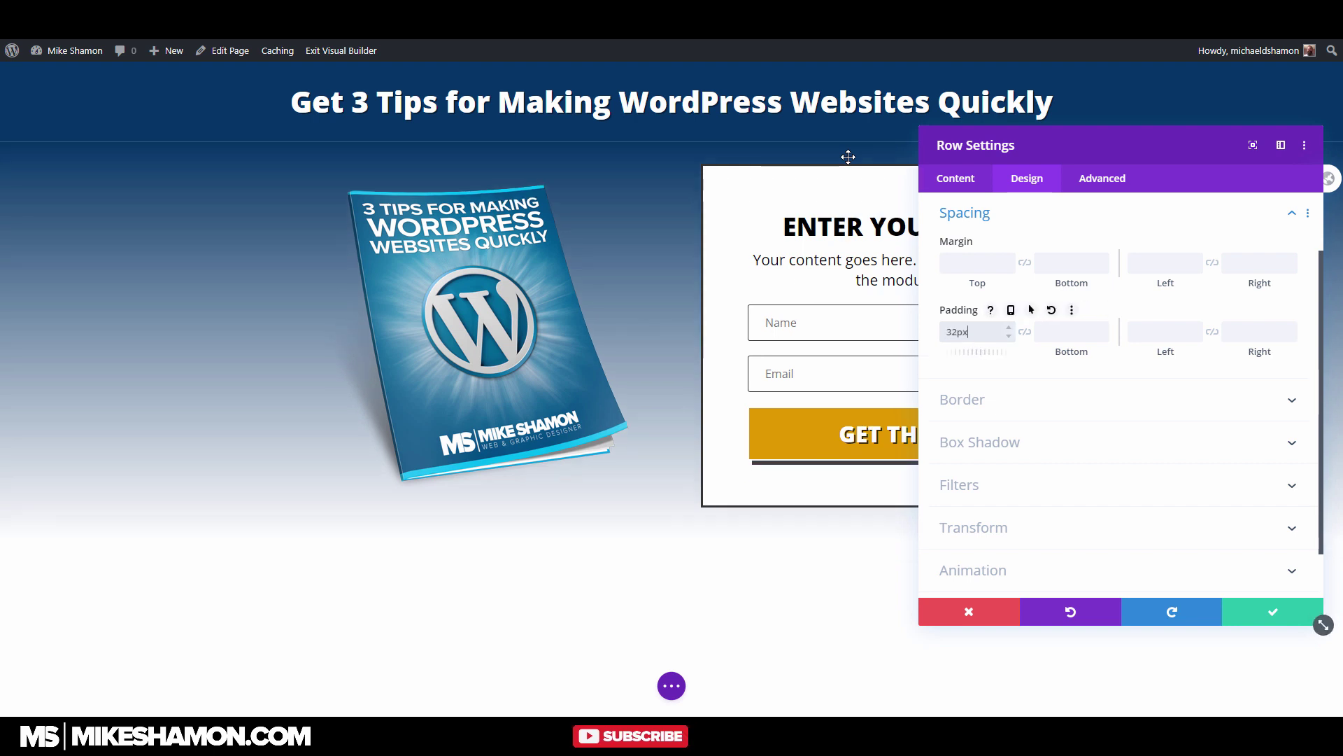
pyautogui.hotkey('ctrl', 'a')
pyautogui.press('BackSpace')
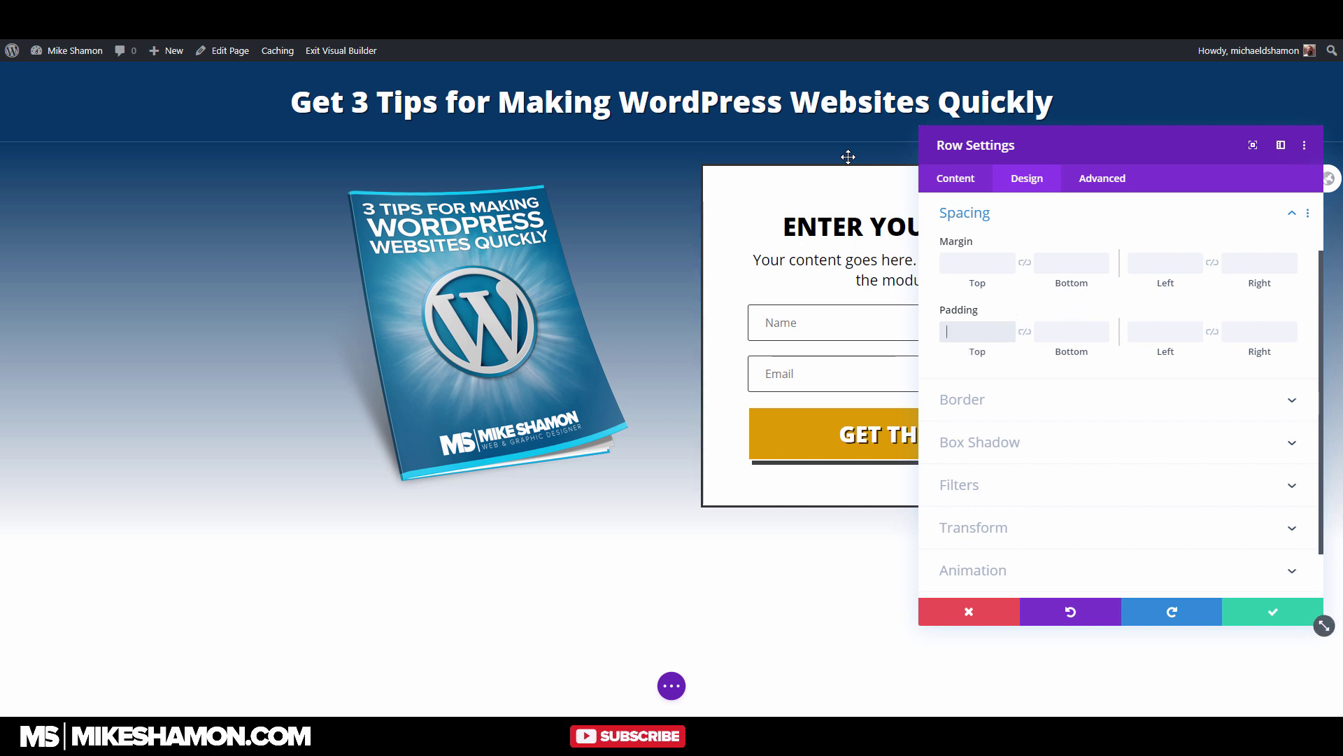
pyautogui.click(1273, 612)
# Set the headline section's top and bottom padding to 64px and save the section settings
pyautogui.click(38, 77)
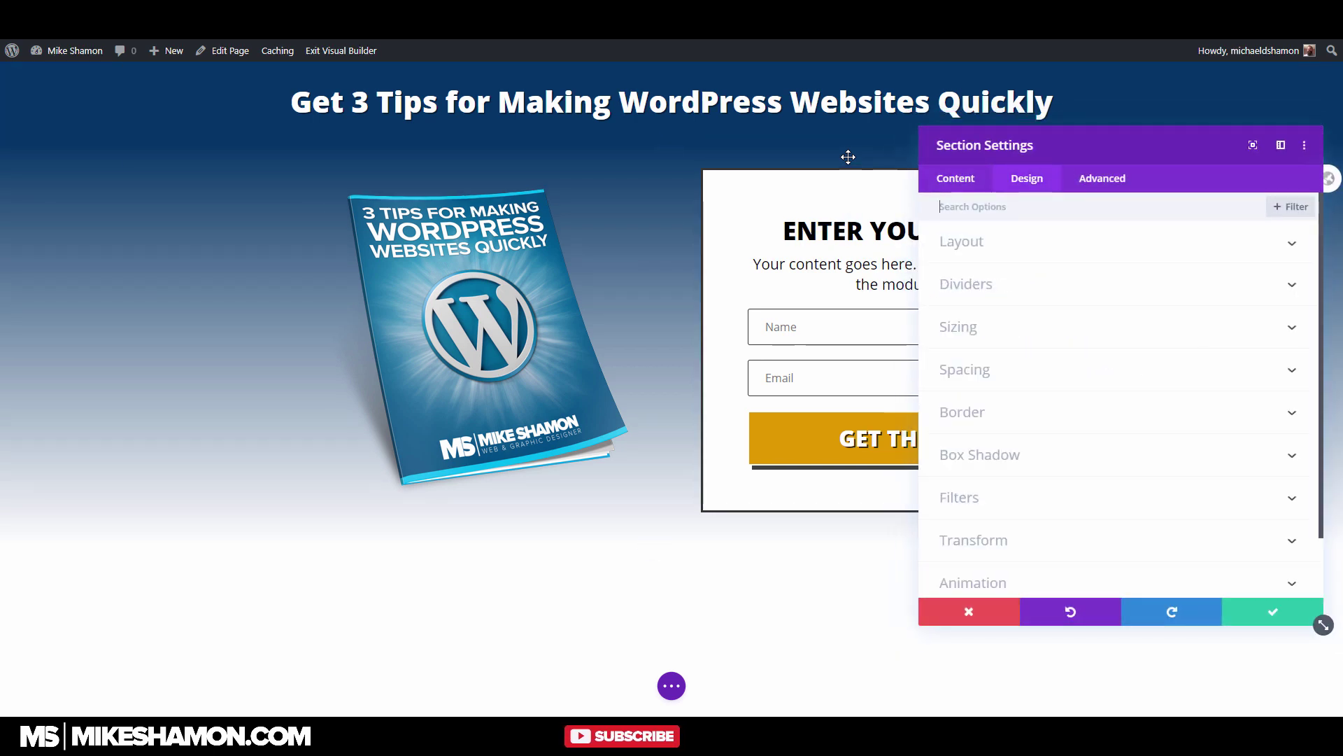
pyautogui.doubleClick(1051, 331)
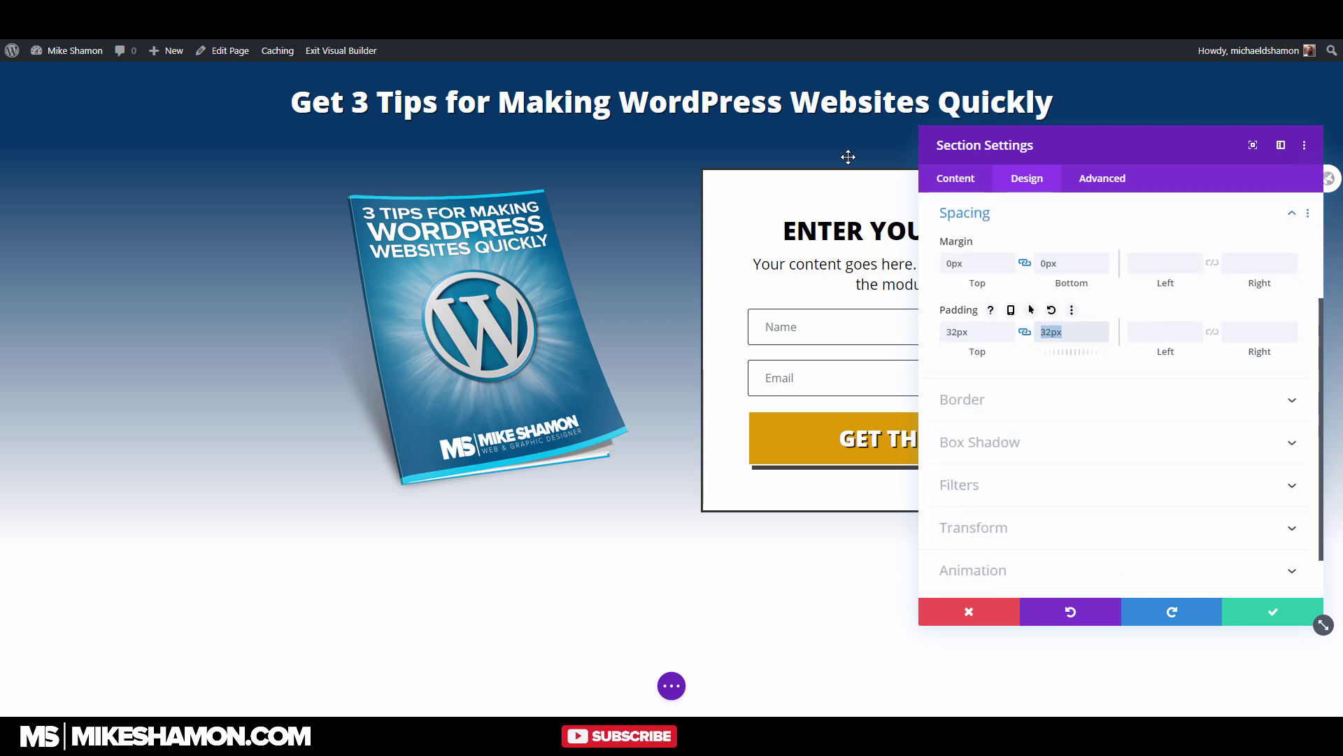
pyautogui.write('64px')
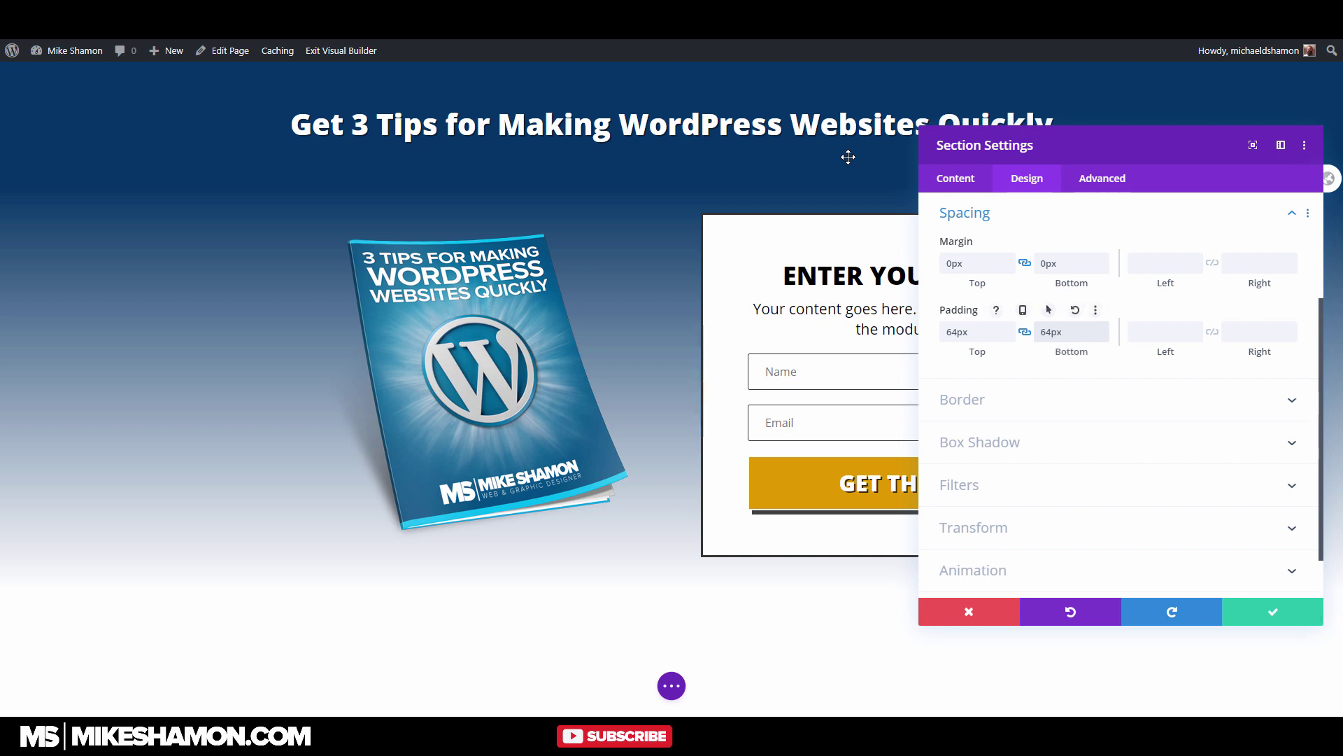
pyautogui.click(1288, 612)
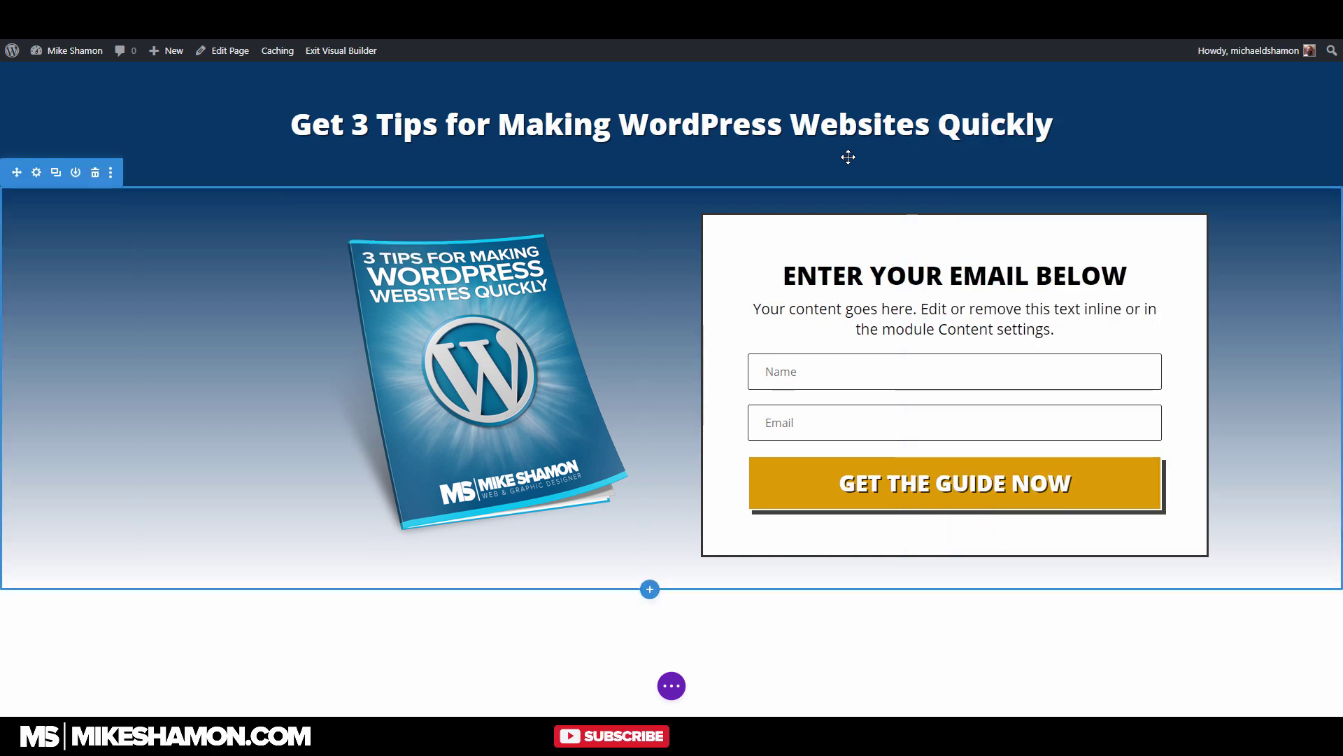
# Open the ebook and optin section's background gradient settings and check its first colour
pyautogui.click(848, 157)
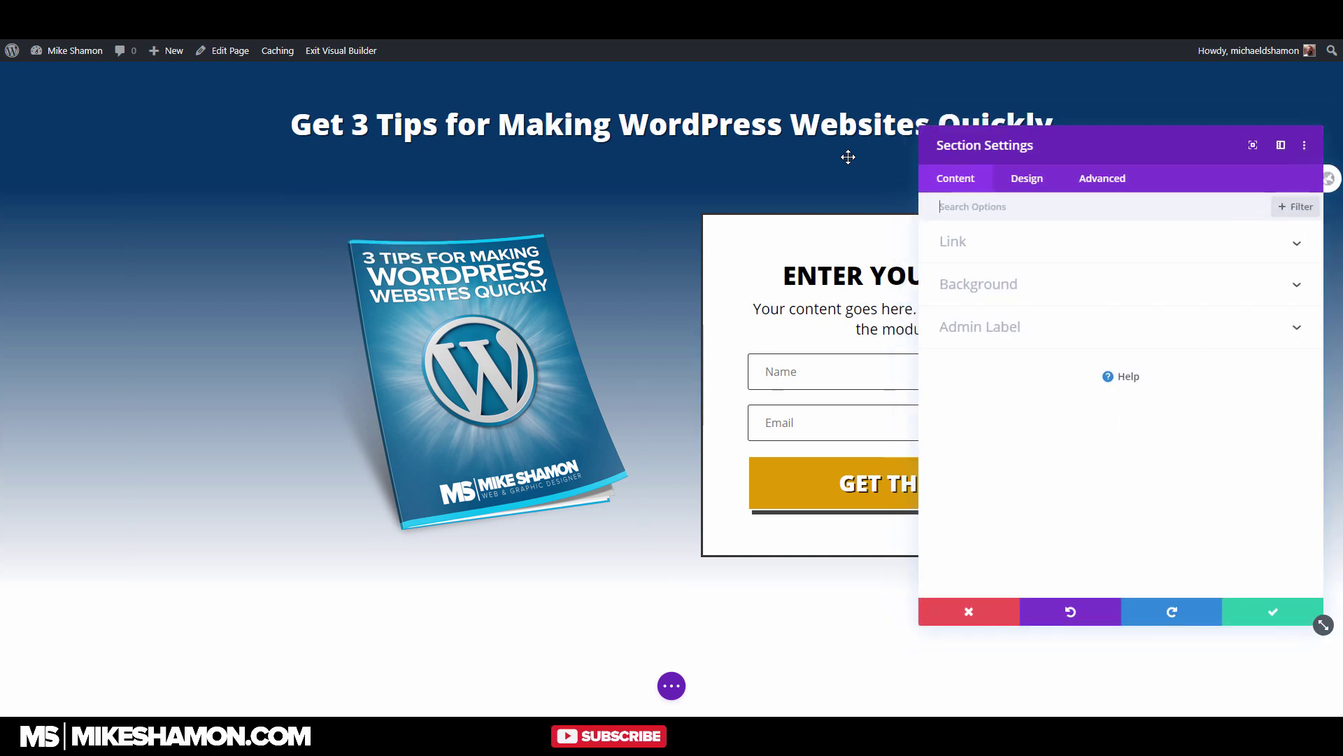
pyautogui.click(978, 284)
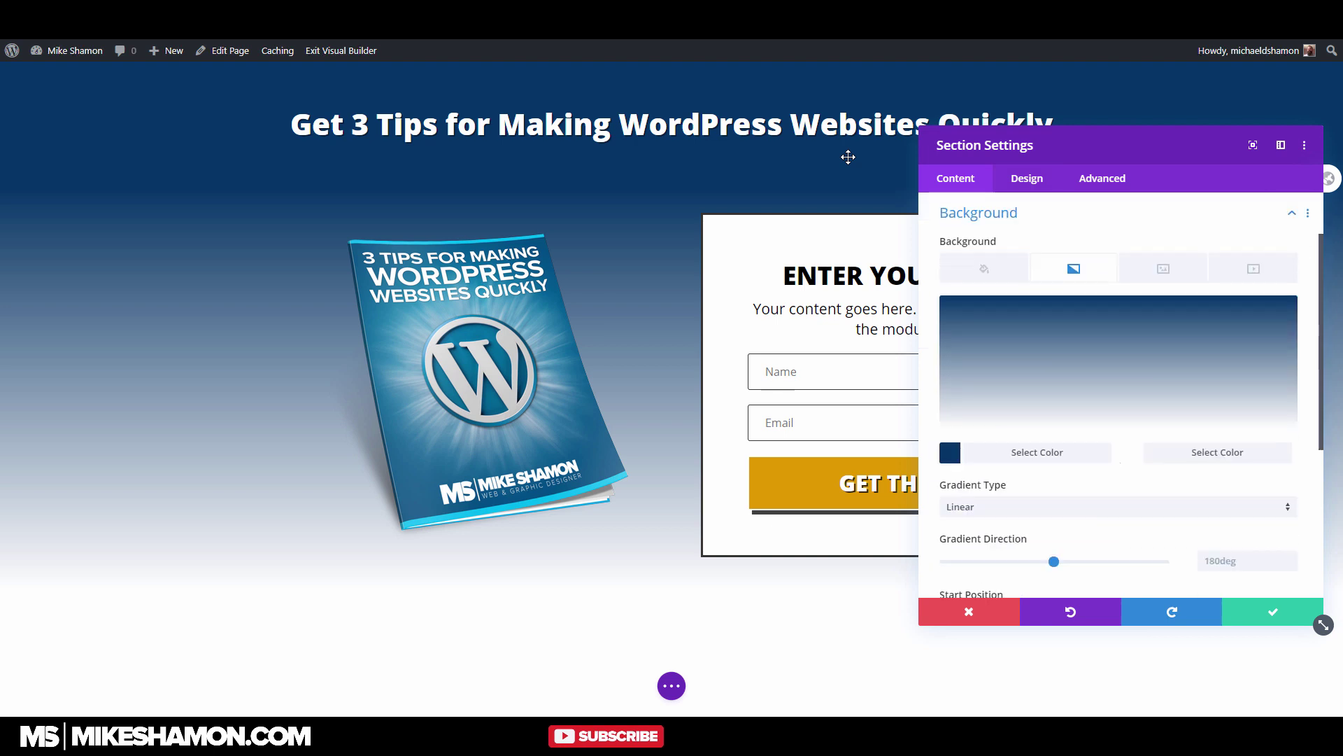
pyautogui.click(951, 451)
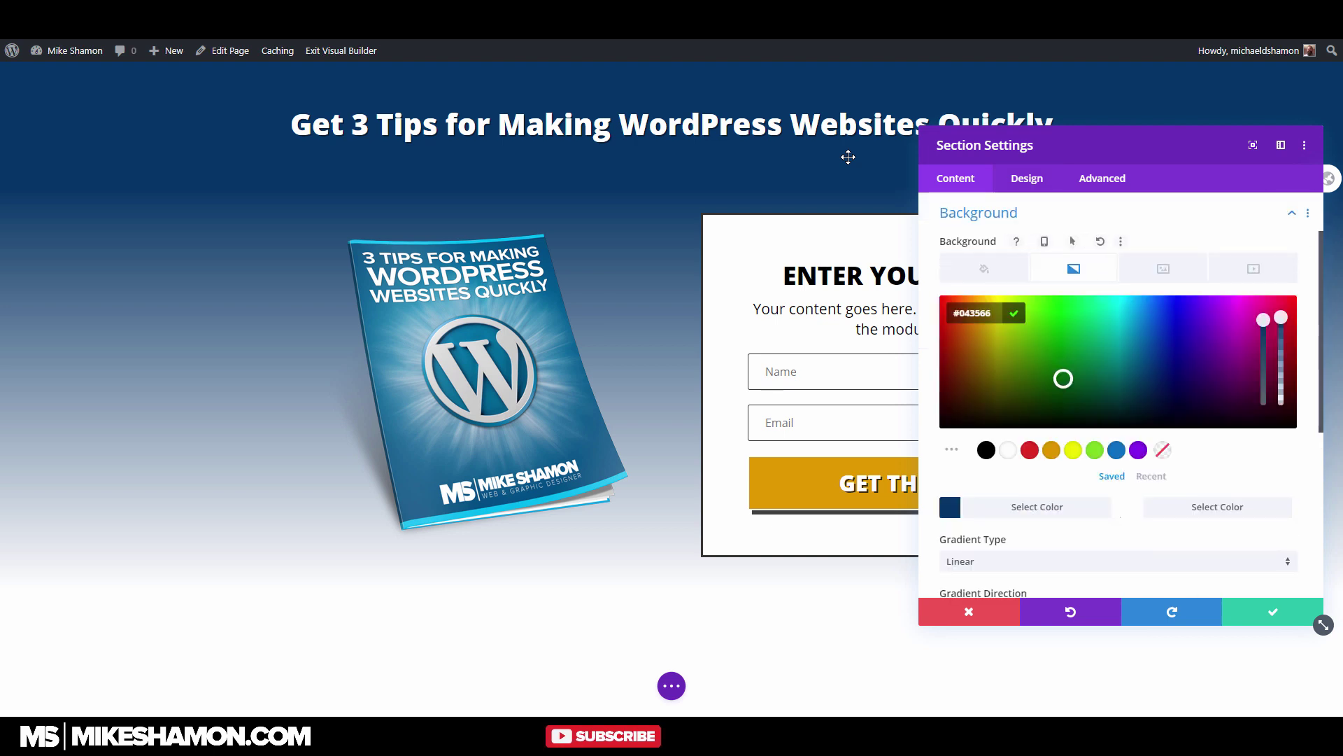
pyautogui.click(1014, 314)
pyautogui.scroll(-3, 1119, 396)
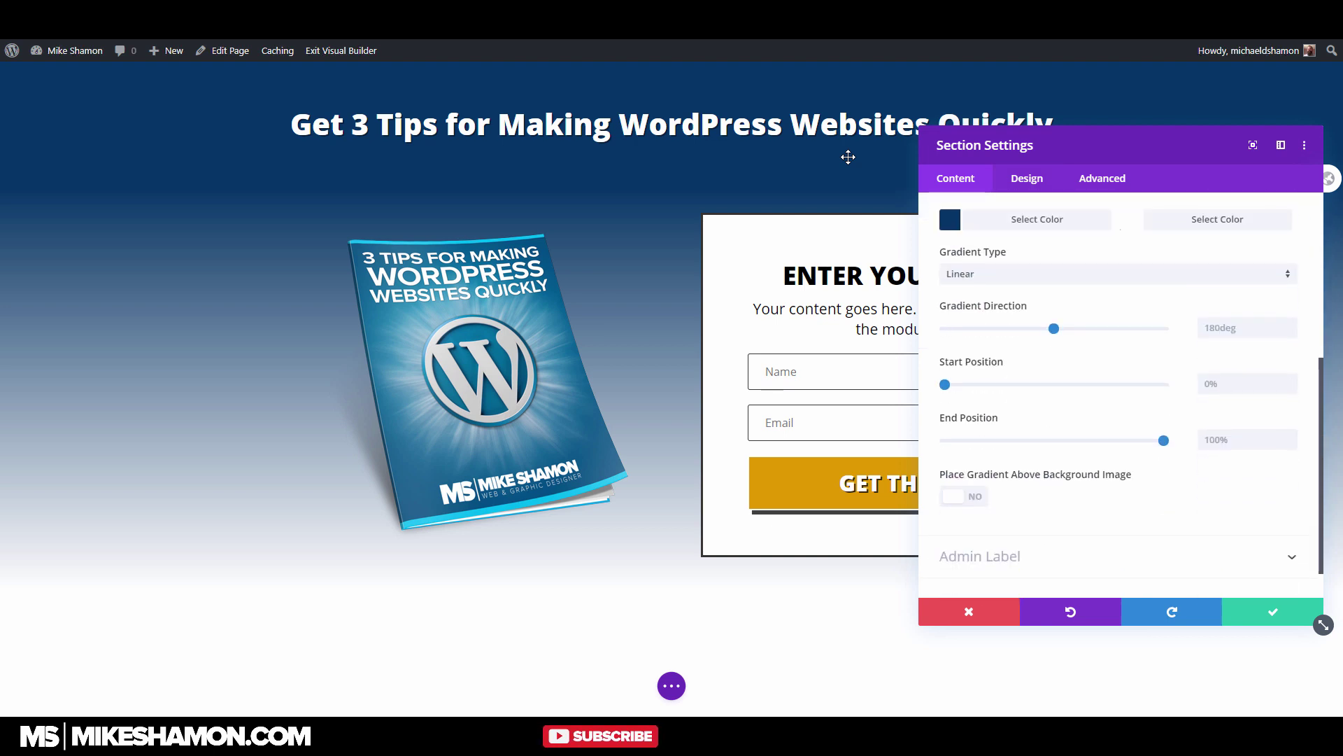
# Set both the start and end positions of the ebook section's gradient to 41% for a hard colour split
pyautogui.moveTo(945, 384); pyautogui.dragTo(998, 384)
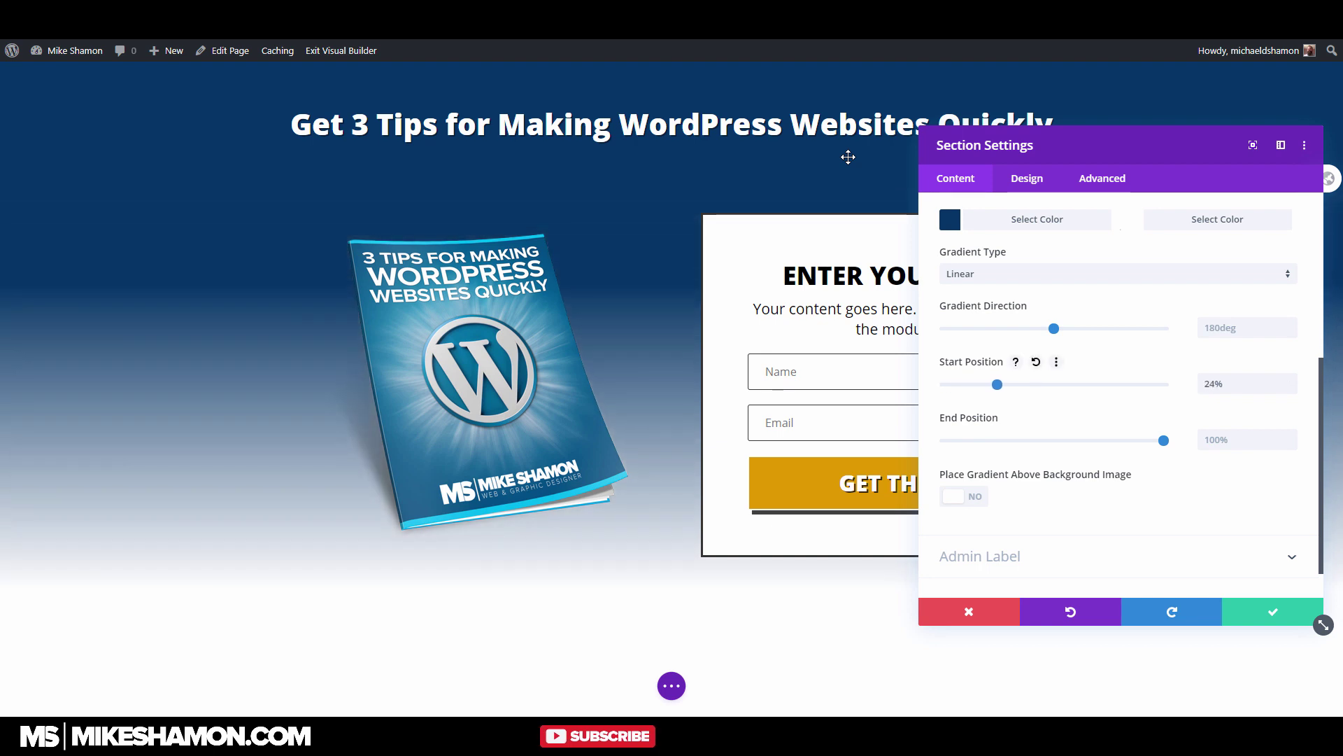
pyautogui.moveTo(1163, 440); pyautogui.dragTo(1034, 440)
pyautogui.moveTo(999, 384); pyautogui.dragTo(1034, 384)
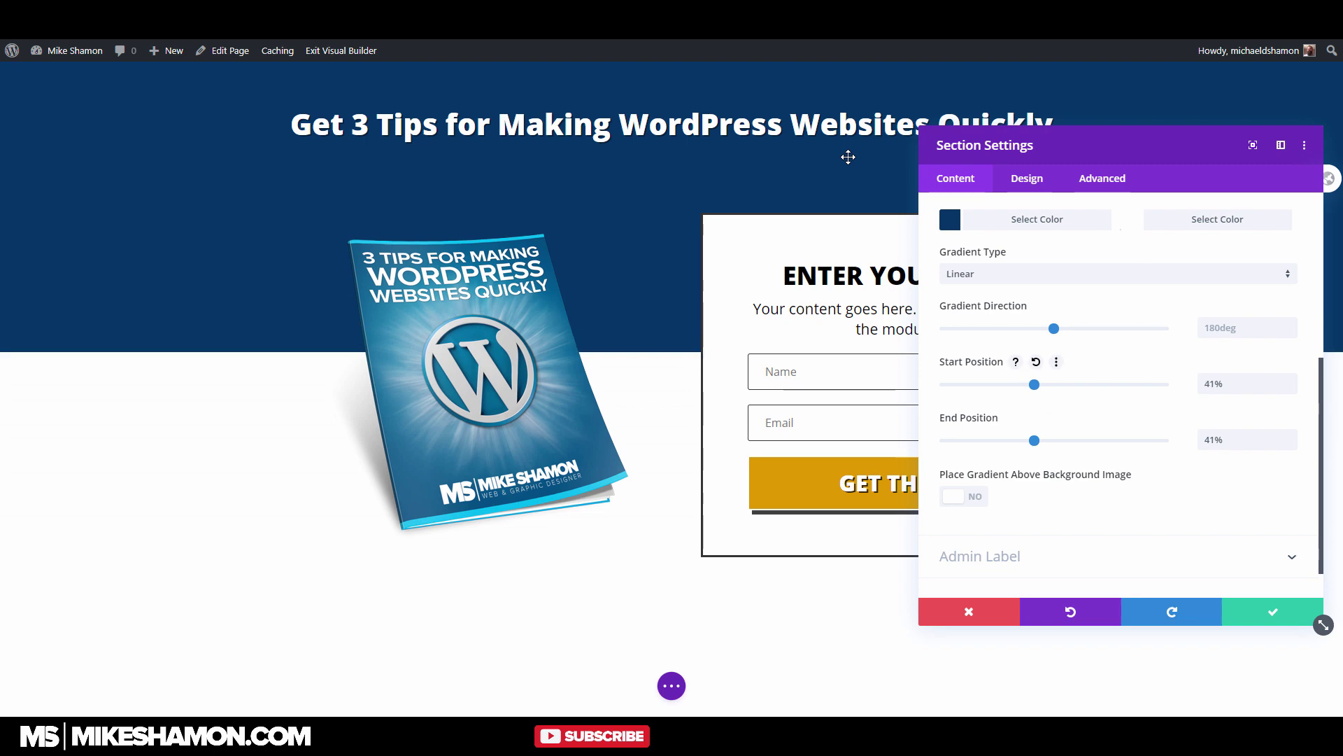
# Try gradient positions of 23% for the start and 75% for the end, and reset the start position
pyautogui.moveTo(1119, 144); pyautogui.dragTo(1181, 126)
pyautogui.moveTo(1096, 365); pyautogui.dragTo(1056, 365)
pyautogui.moveTo(1096, 421); pyautogui.dragTo(1171, 421)
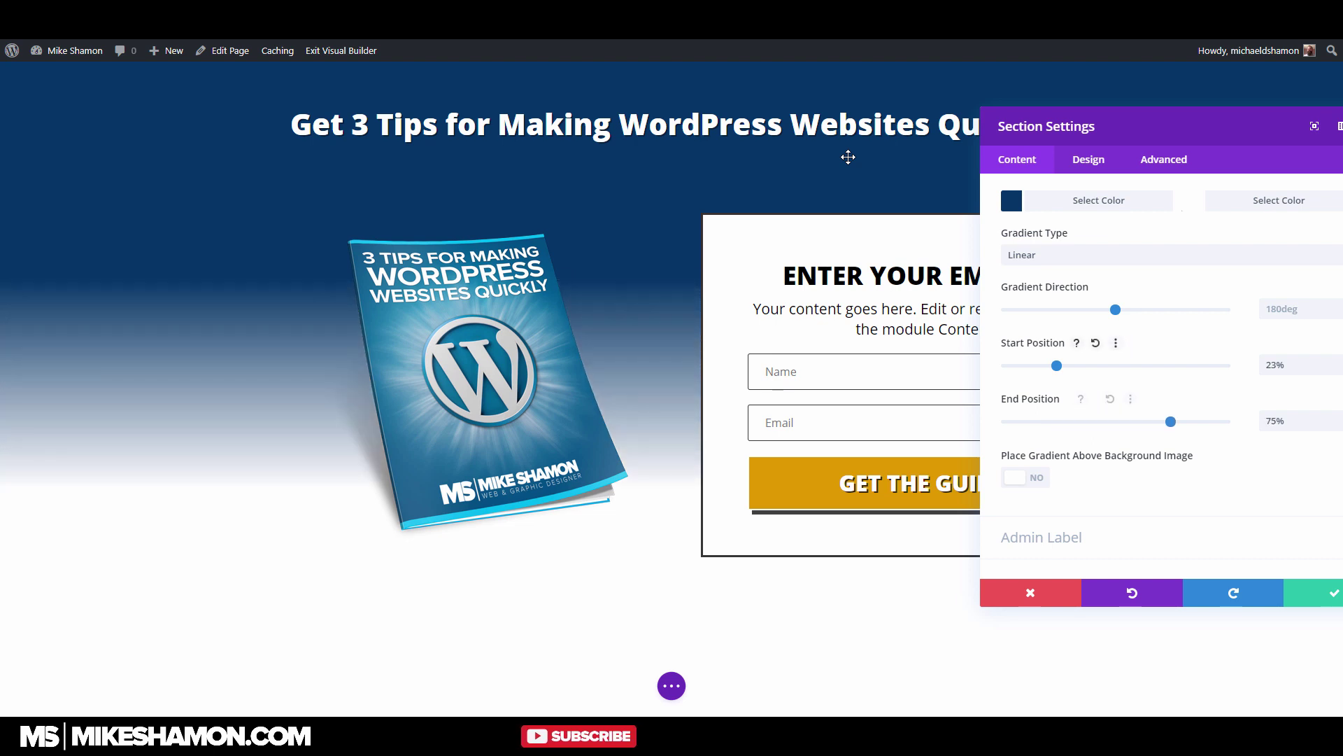
pyautogui.click(1096, 343)
pyautogui.moveTo(1006, 365)
pyautogui.mouseDown()
pyautogui.moveTo(1033, 365)
pyautogui.moveTo(1006, 366)
pyautogui.mouseUp()
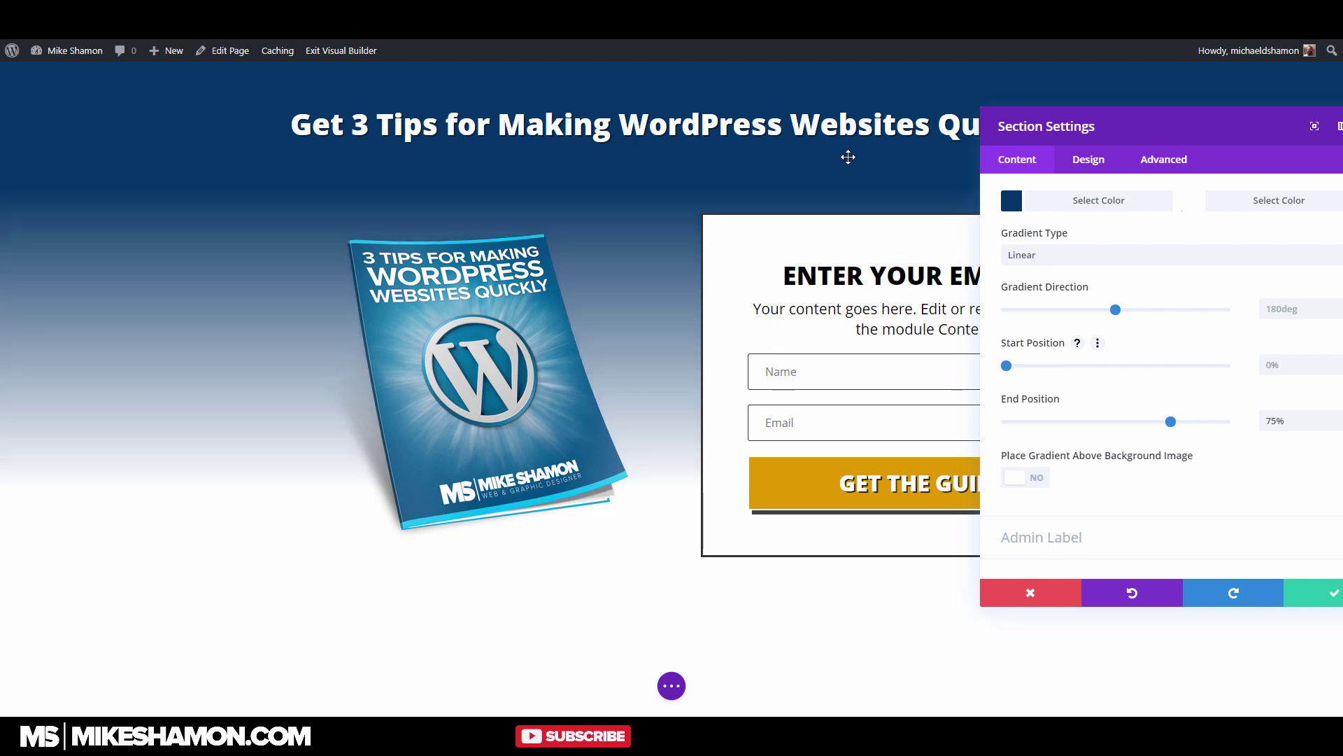
# Set the gradient's start position to 40% and end position to 34%, and save the section settings and page
pyautogui.moveTo(1155, 126); pyautogui.dragTo(1062, 134)
pyautogui.moveTo(949, 374); pyautogui.dragTo(1036, 373)
pyautogui.moveTo(1113, 430); pyautogui.dragTo(1022, 430)
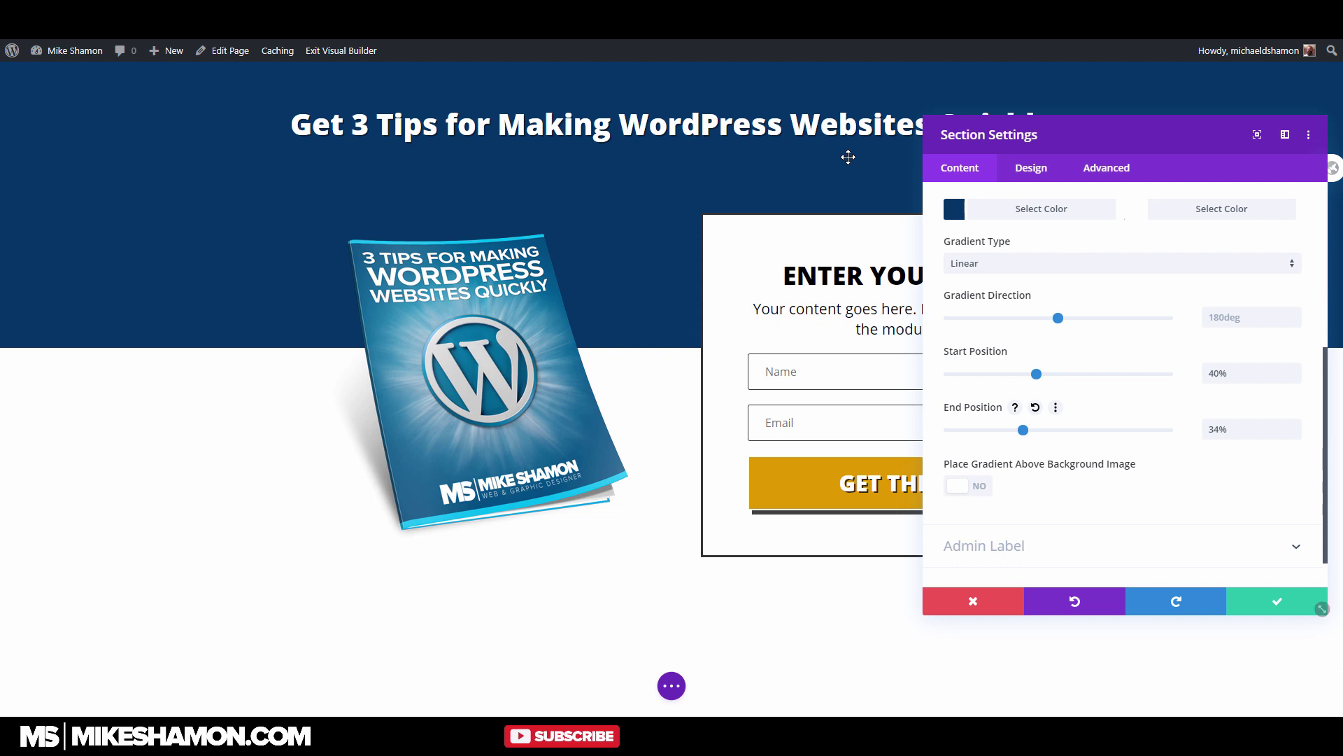
pyautogui.click(1277, 601)
pyautogui.click(672, 685)
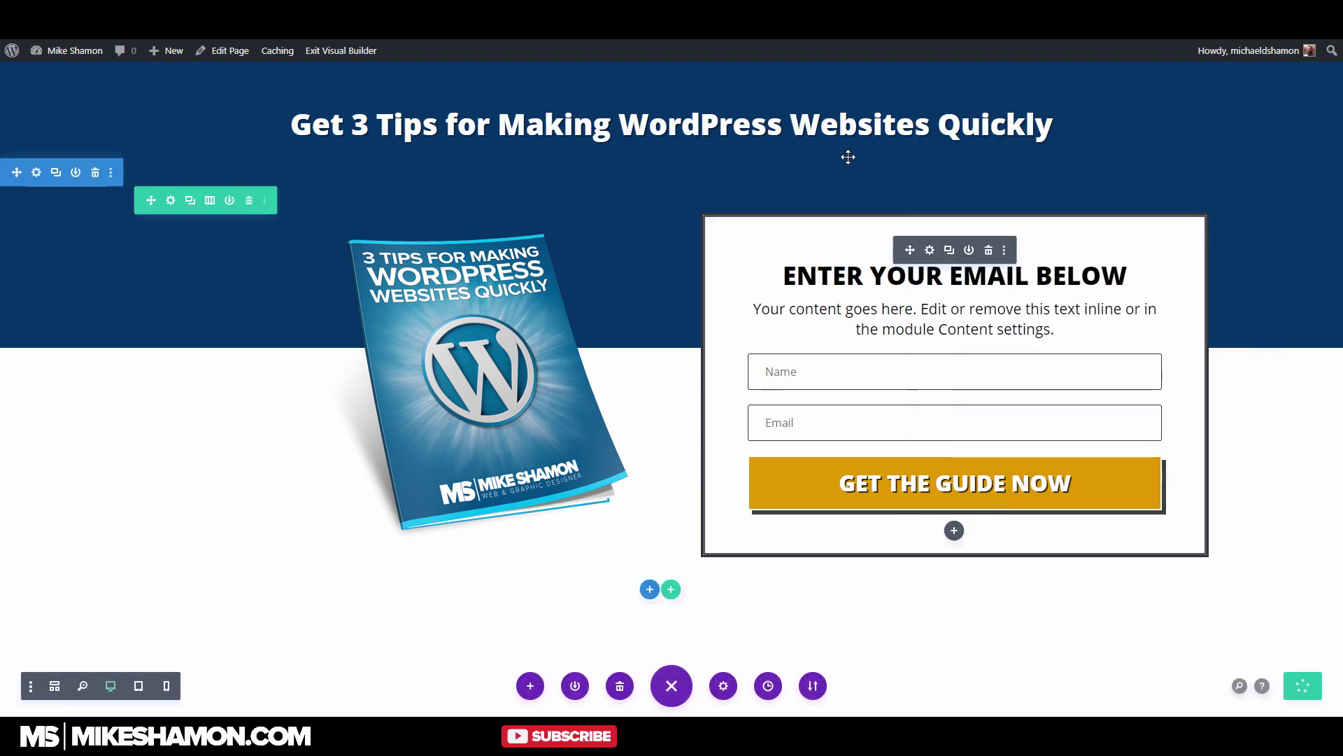
pyautogui.click(1303, 686)
# Create a new WordPress page titled "Download Page"
pyautogui.moveTo(166, 50)
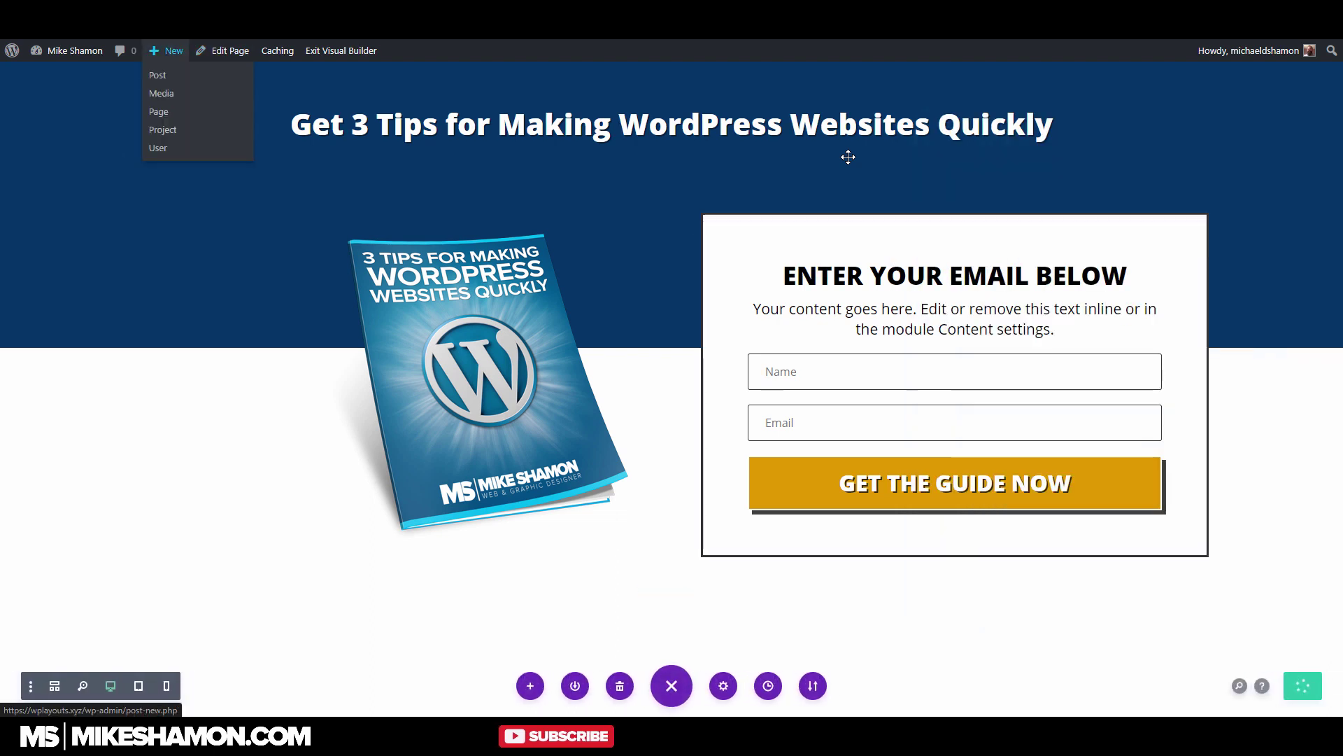
pyautogui.click(161, 112)
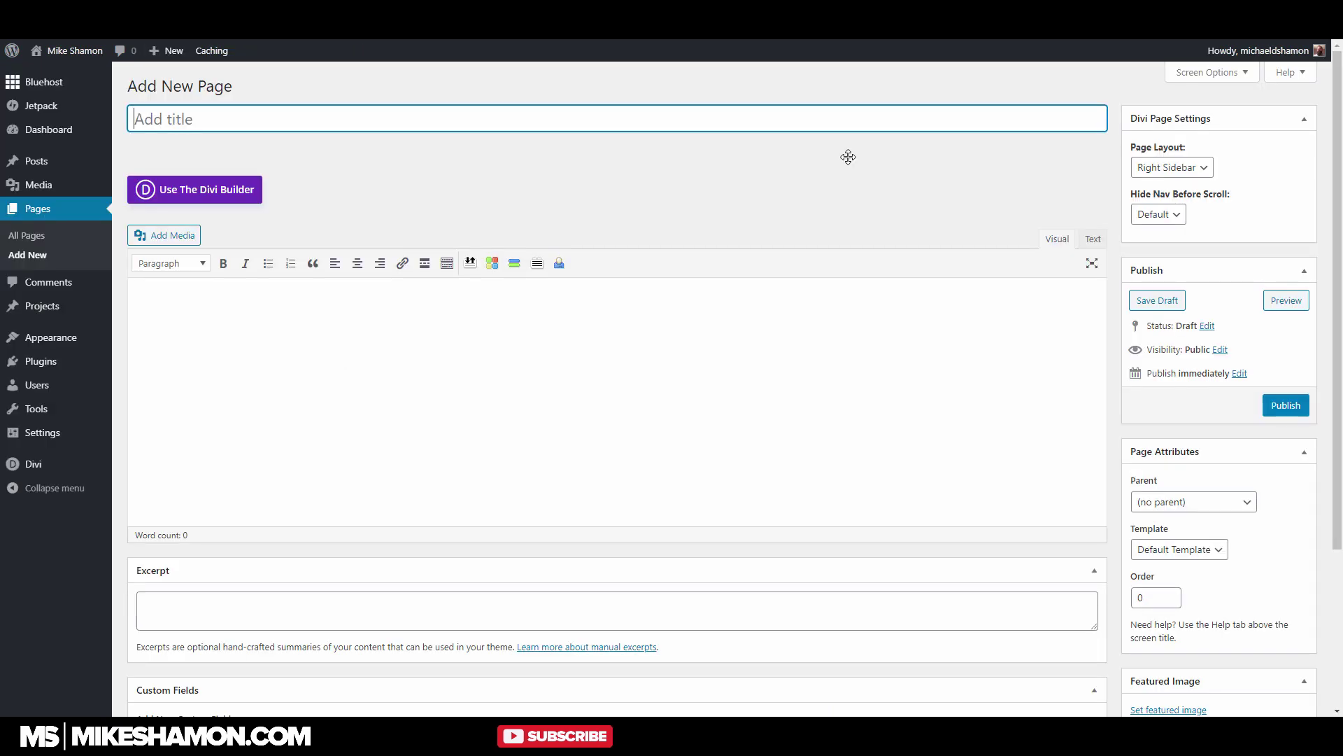
pyautogui.write('Thank ')
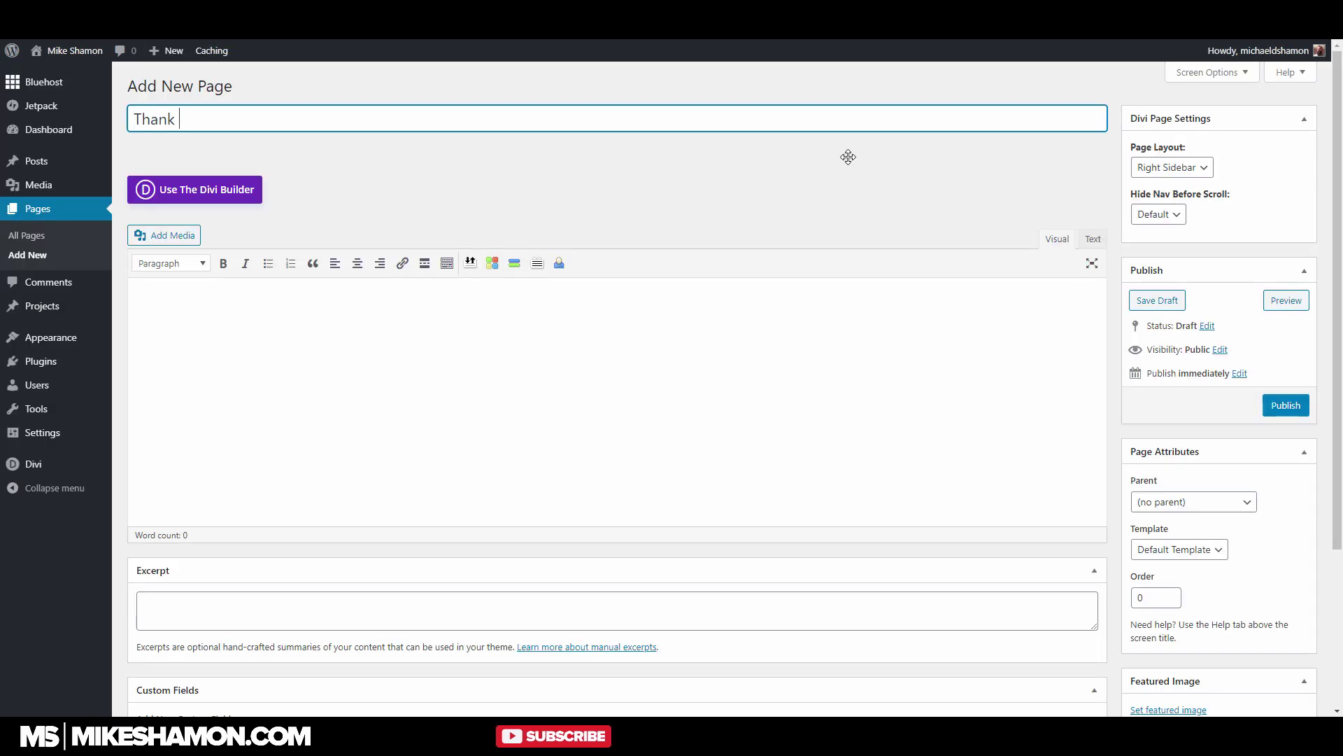
pyautogui.write('You')
pyautogui.press('BackSpace')
pyautogui.press('BackSpace')
pyautogui.press('BackSpace')
pyautogui.press('BackSpace')
pyautogui.press('BackSpace')
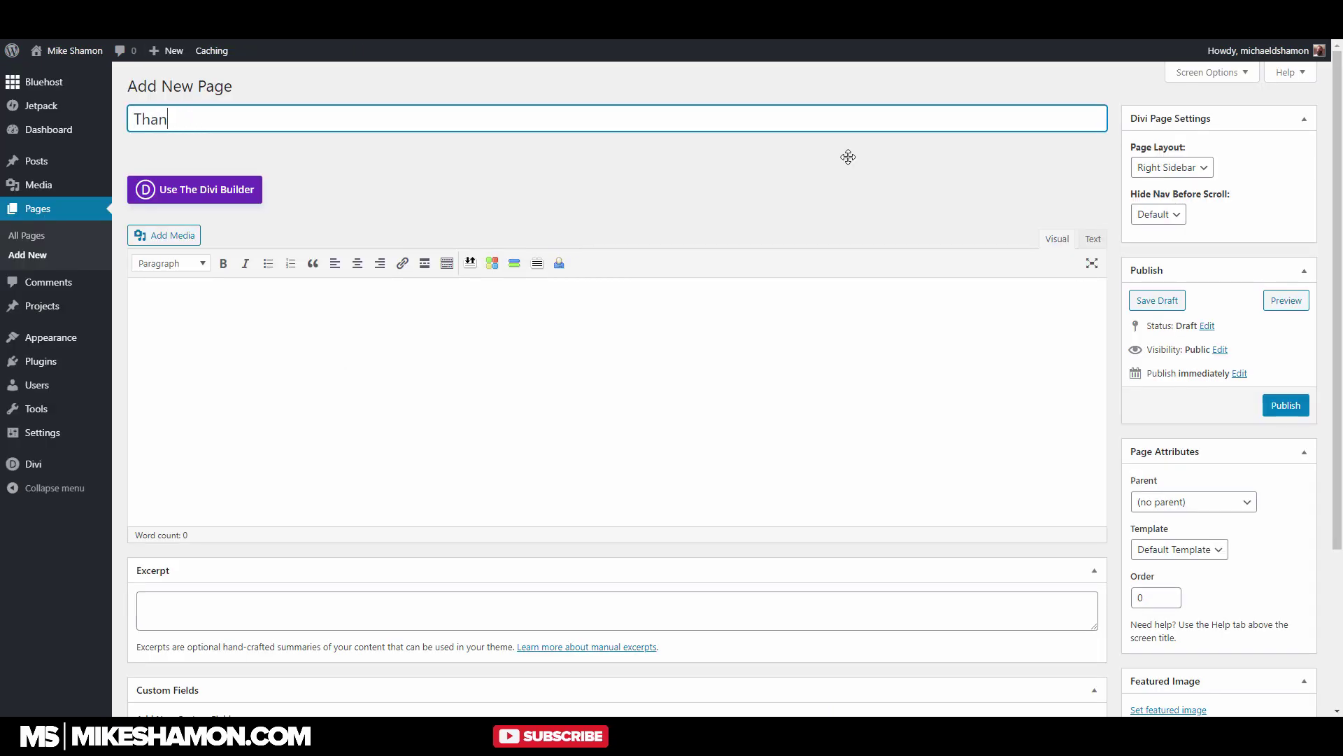
pyautogui.write('Download Page')
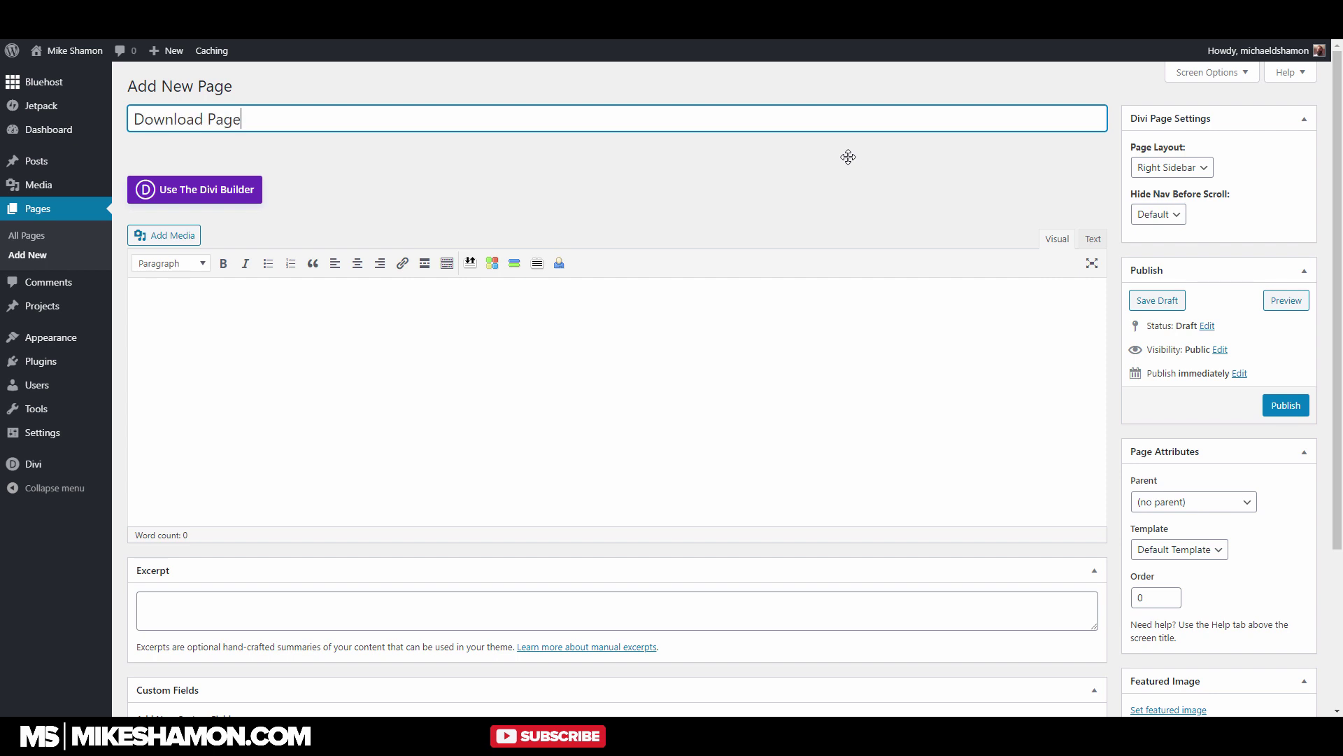
# Enable the Divi Builder on the Download Page and load the layout of the existing eBook Giveaway page
pyautogui.click(194, 190)
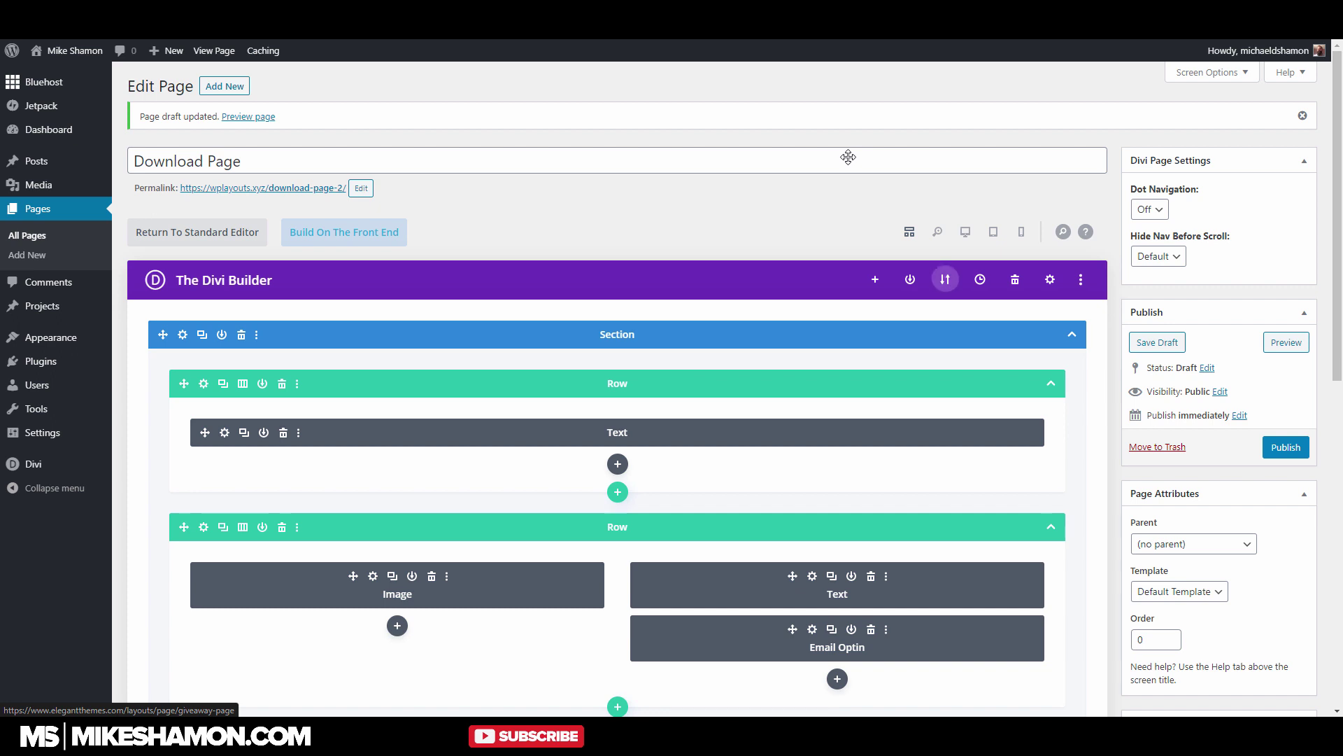
pyautogui.click(945, 279)
pyautogui.click(907, 363)
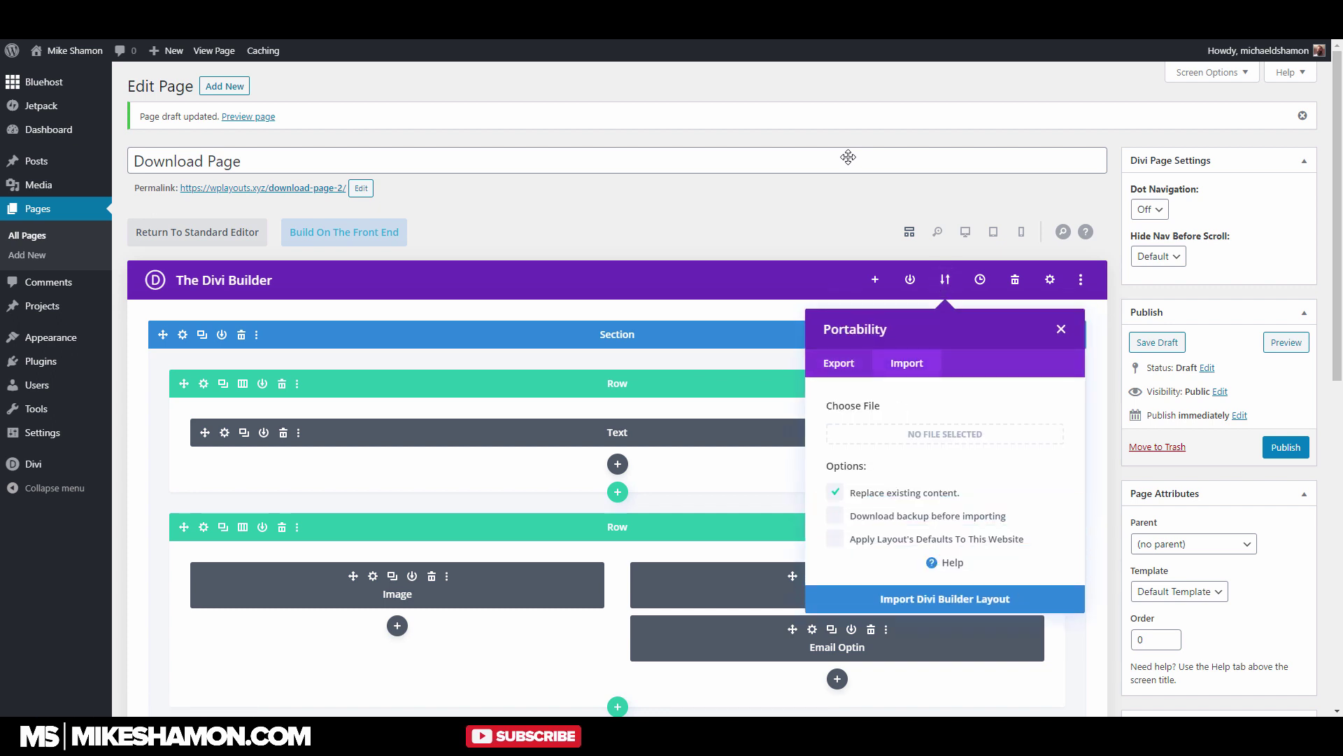
pyautogui.click(876, 280)
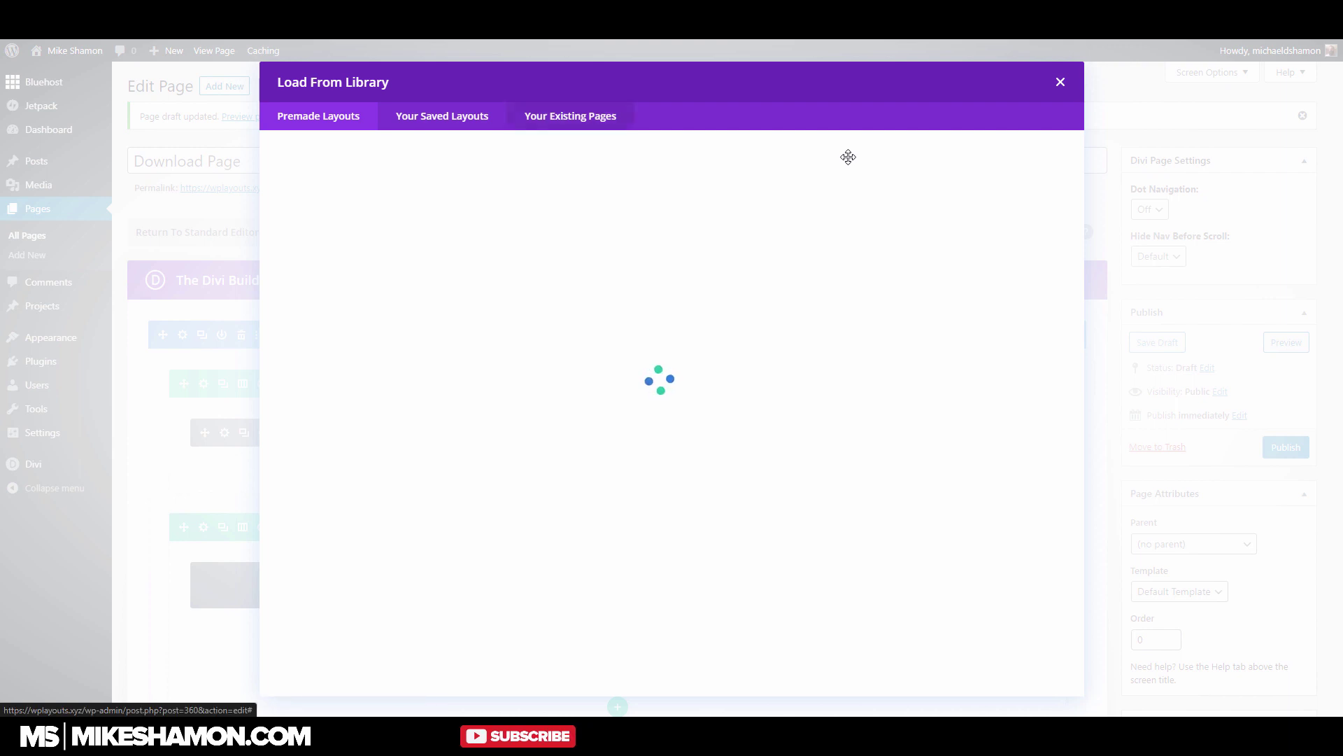
pyautogui.click(571, 116)
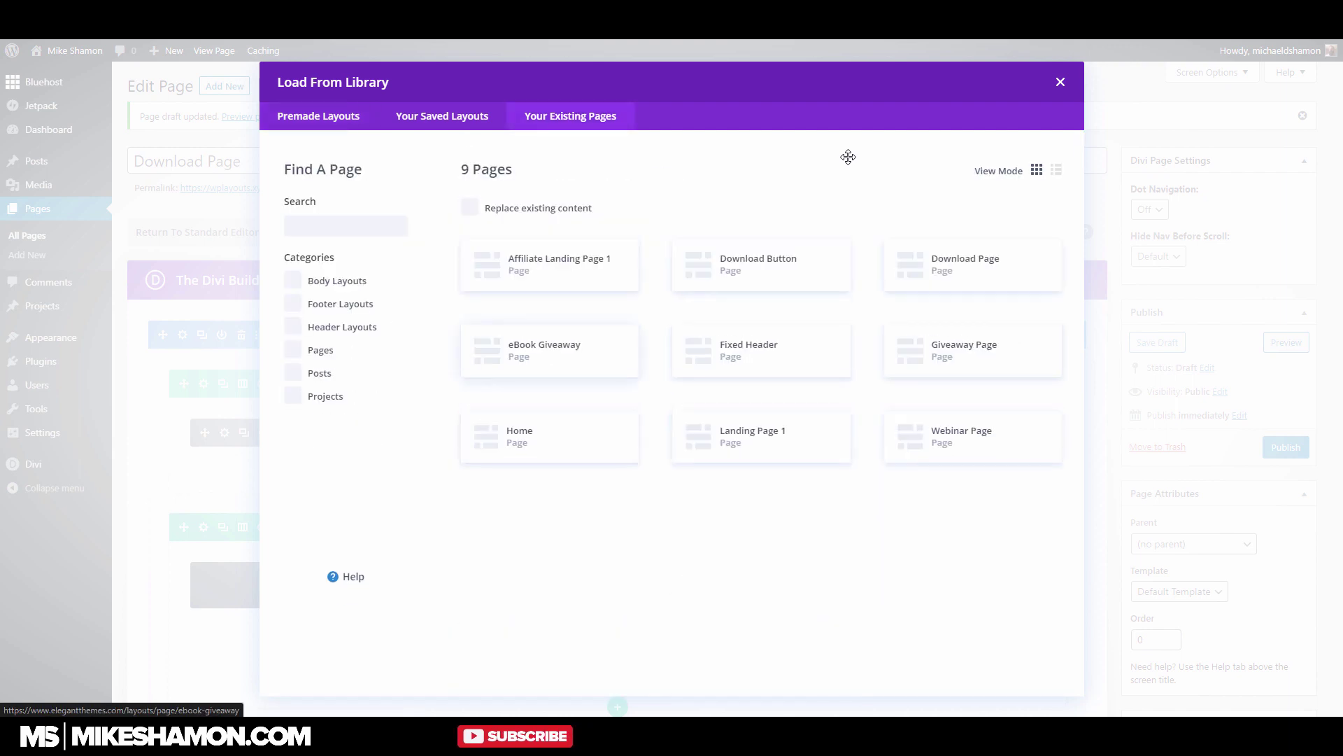
pyautogui.click(550, 351)
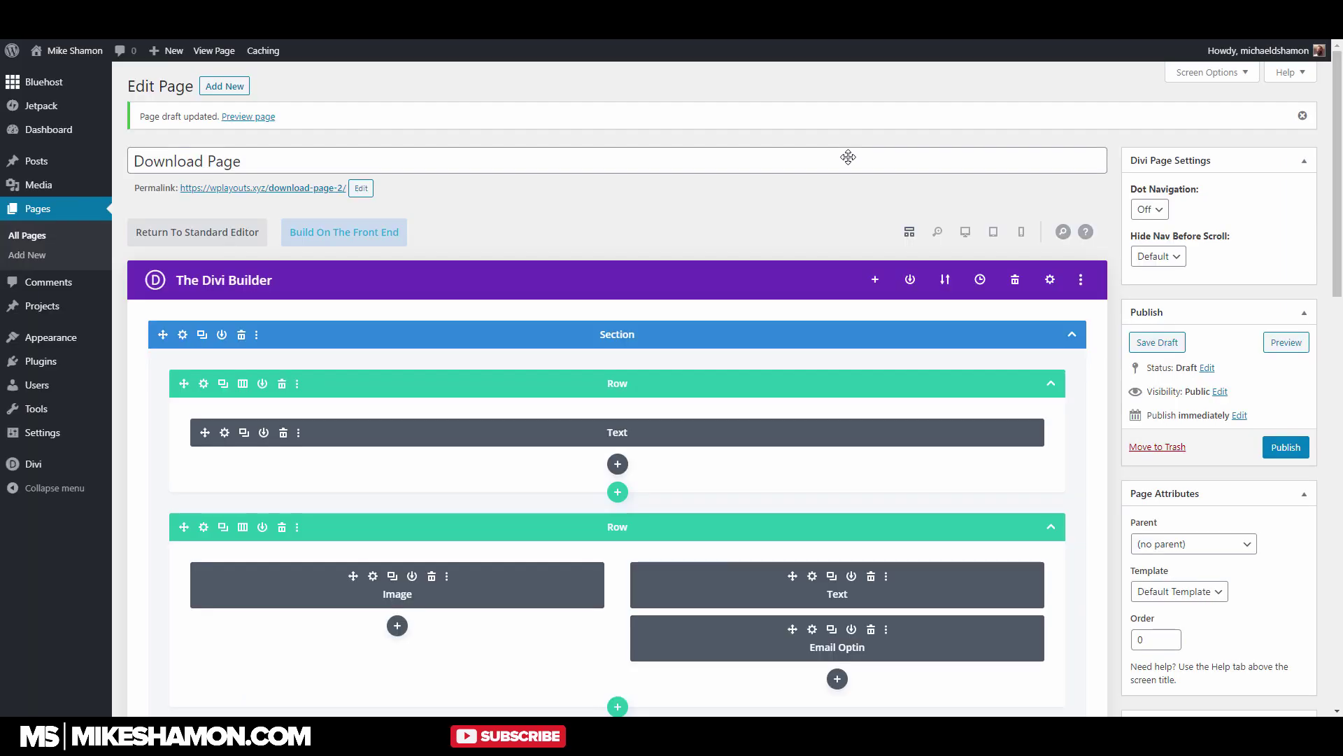
# Assign the Blank Page template to the Download Page and publish it
pyautogui.click(1180, 591)
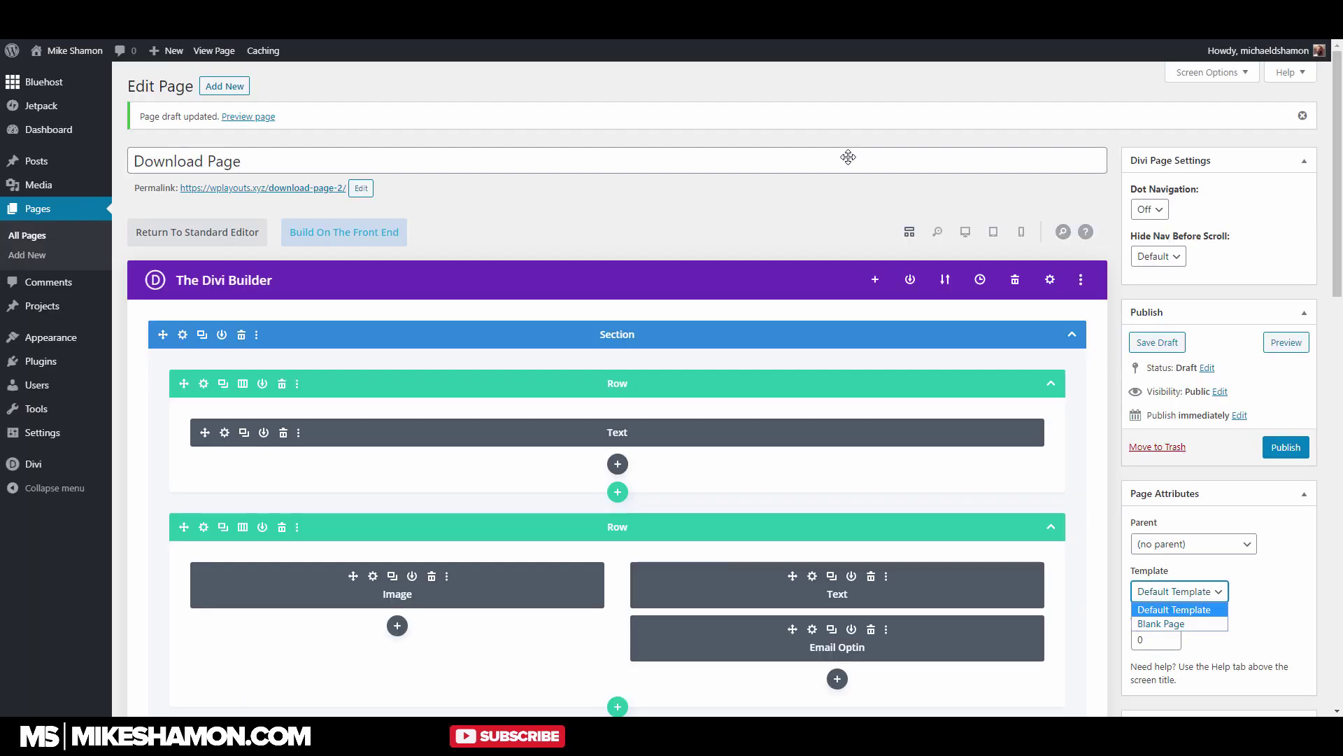
pyautogui.click(1163, 624)
pyautogui.click(1286, 447)
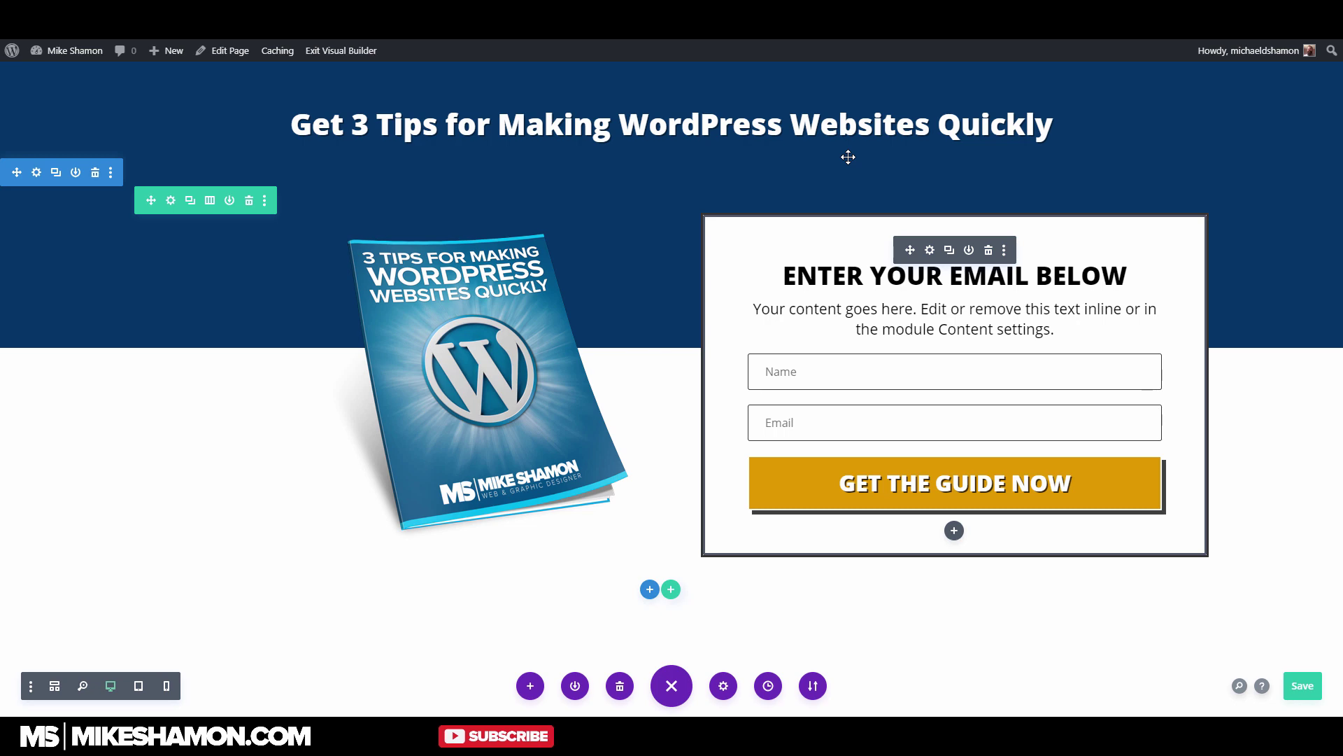
# Add a Button module below the email opt-in form with the text "Download Now"
pyautogui.click(955, 530)
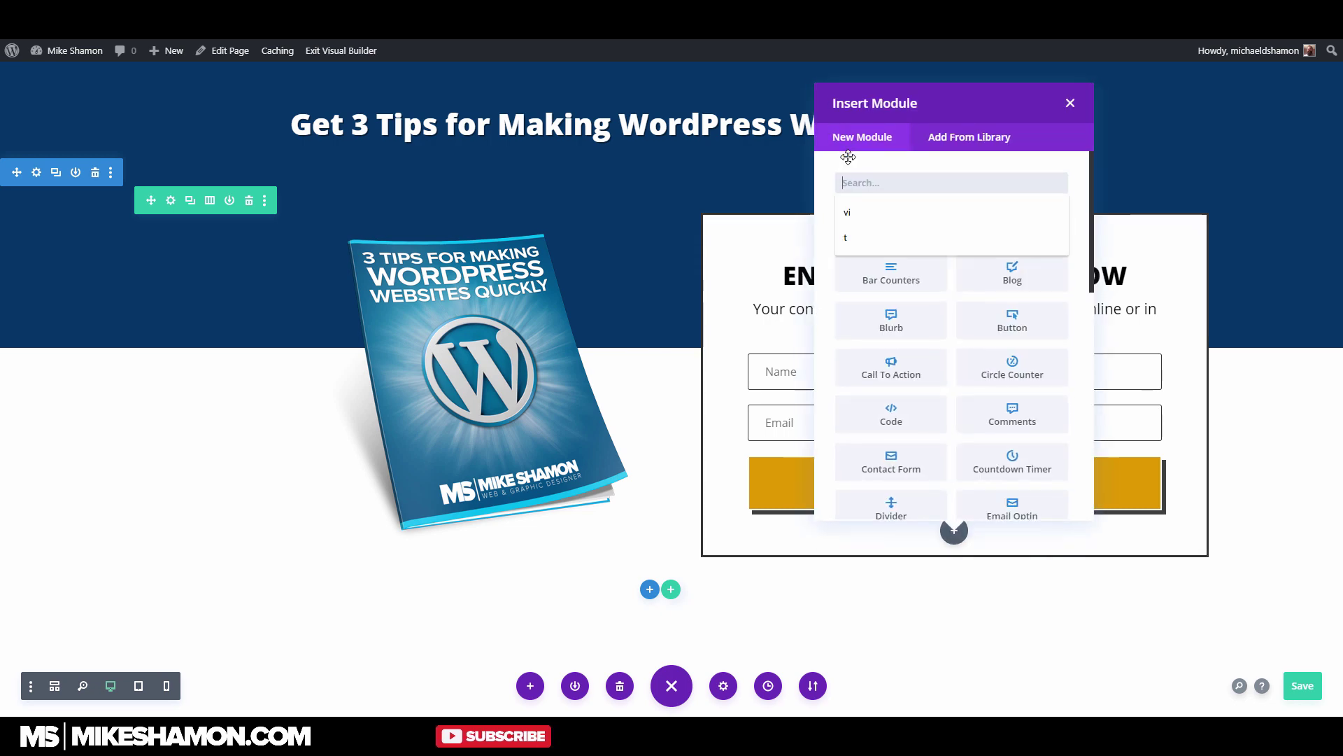
pyautogui.write('button')
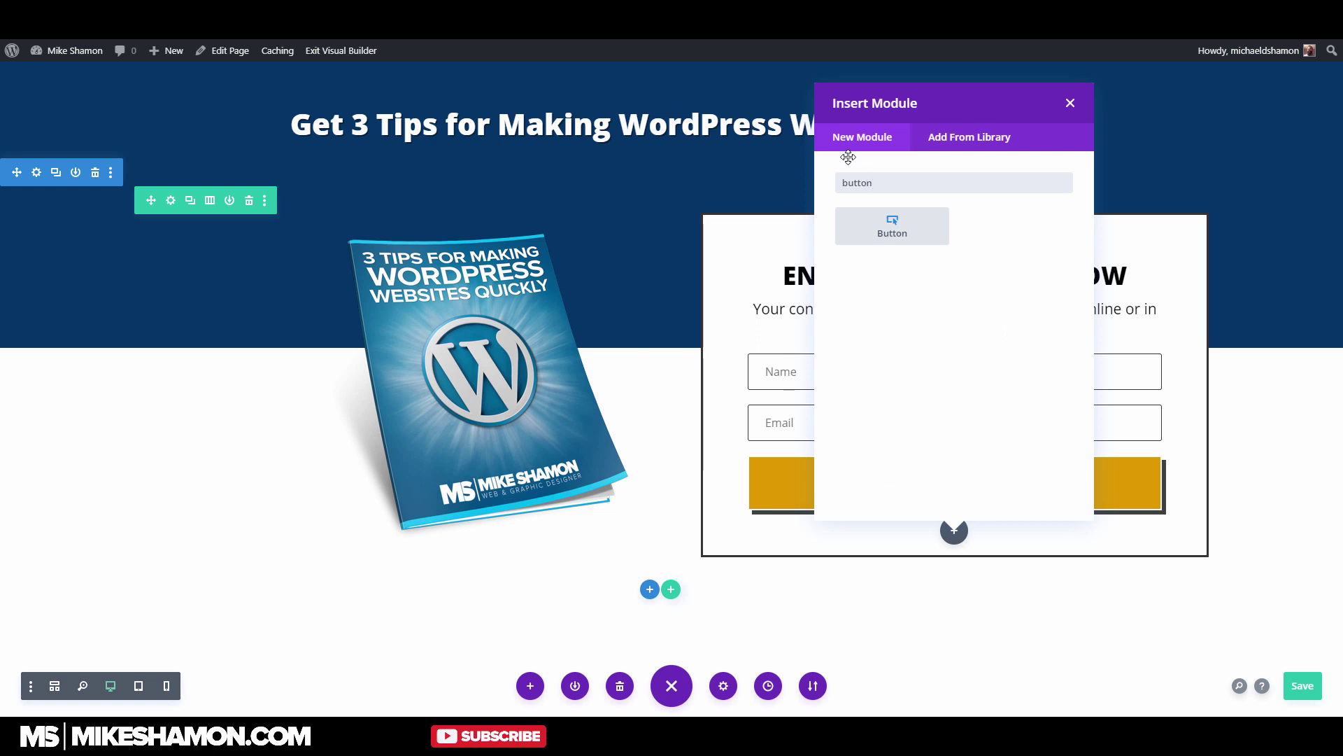
pyautogui.press('Return')
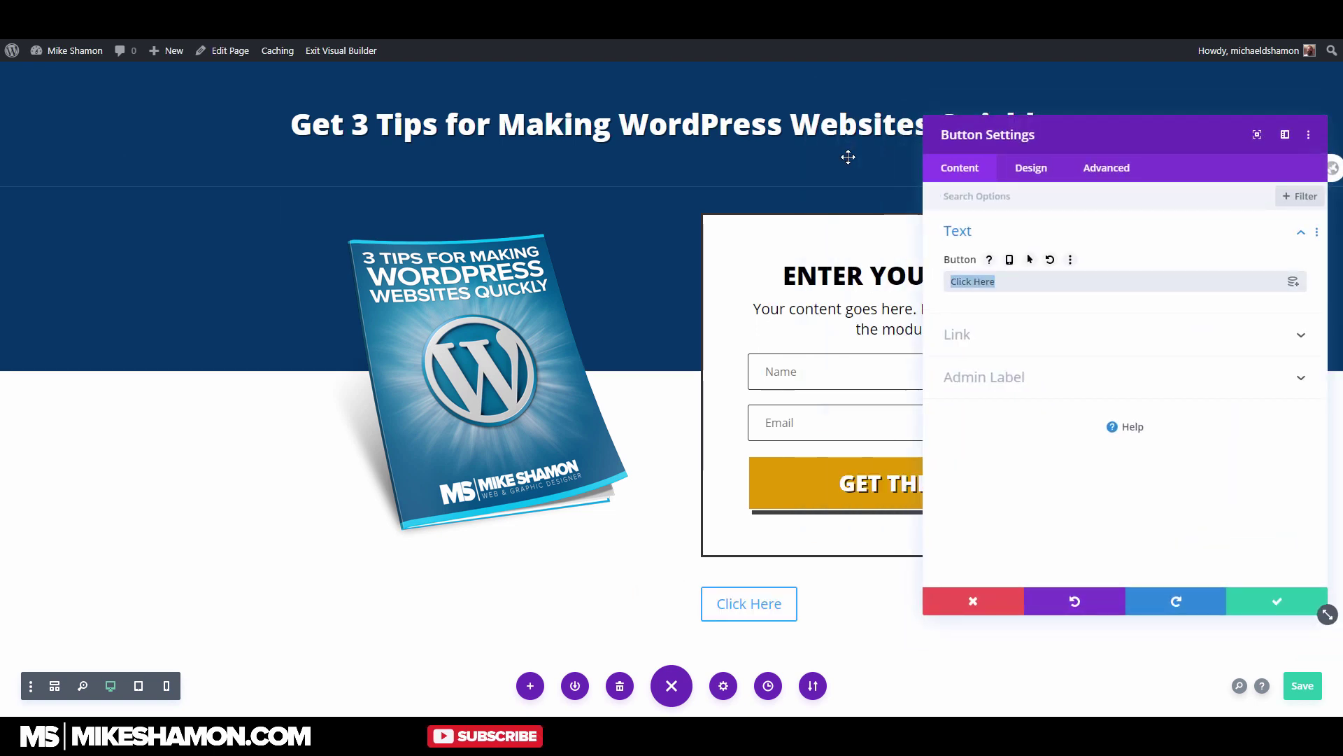
pyautogui.write('Download Now')
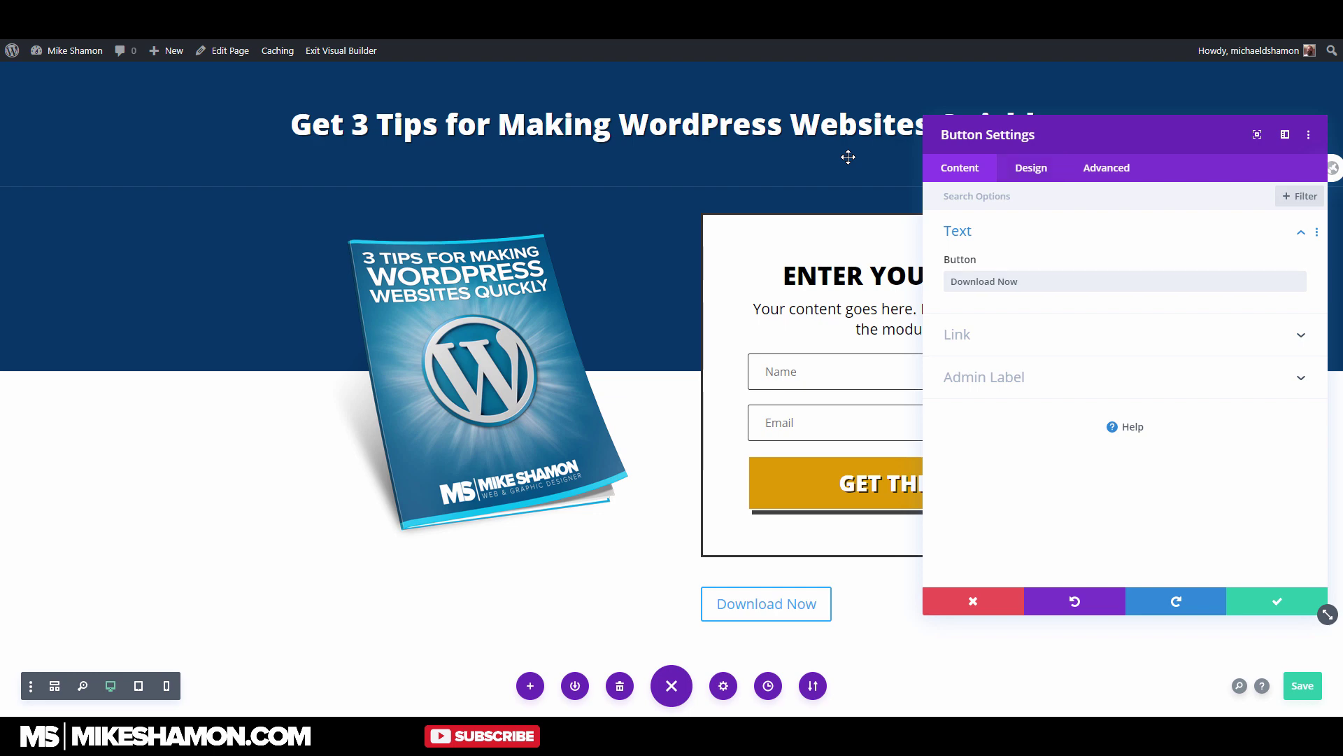
# Link the button to the media library URL of V2-3-Tips-for-Making-WordPress-Websites-Quickly-1.pdf and save its settings
pyautogui.press('Tab')
pyautogui.press('Tab')
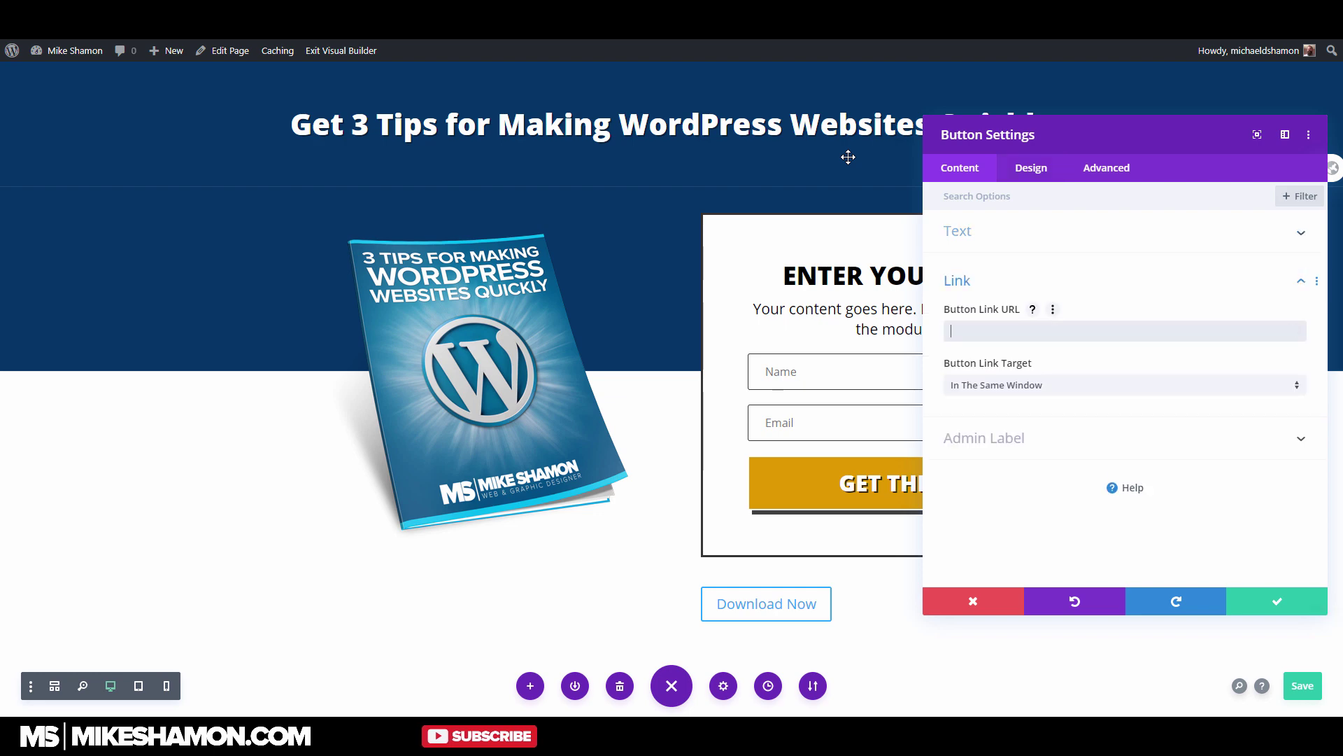
pyautogui.hotkey('ctrl', 'Tab')
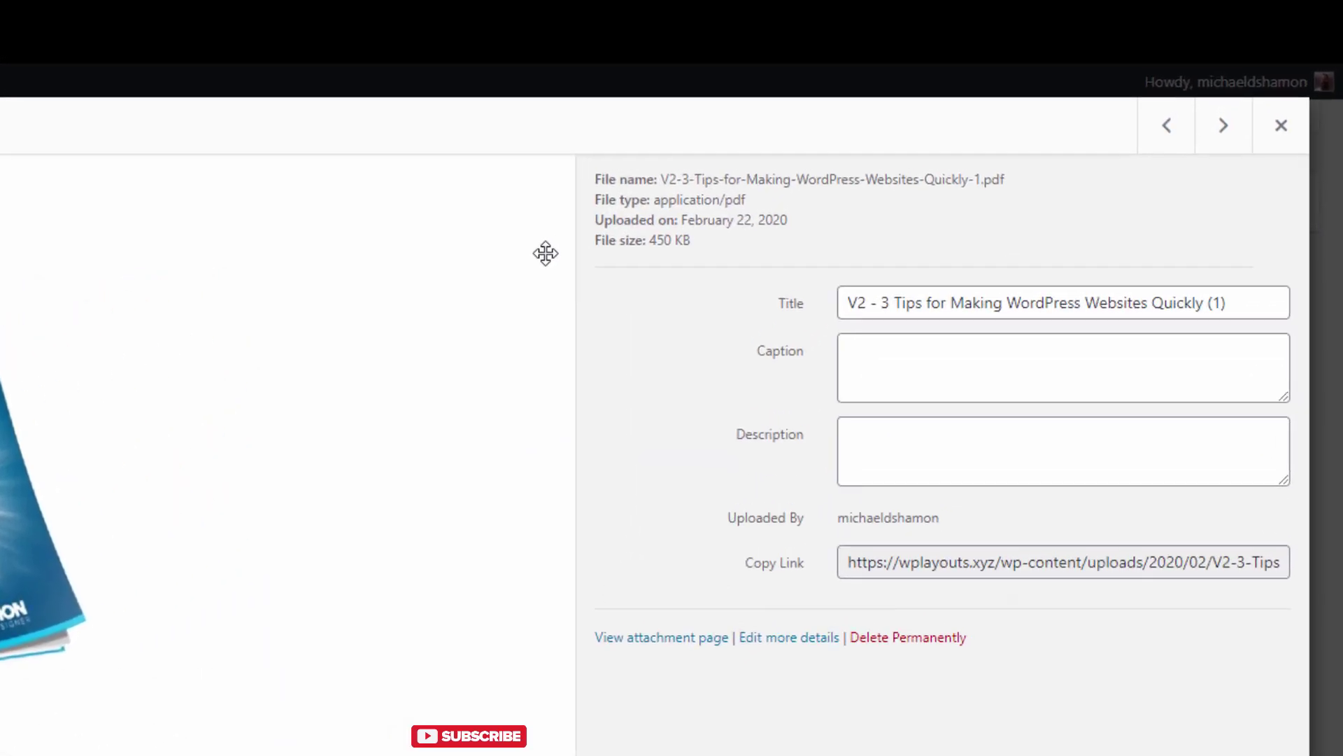
pyautogui.tripleClick(935, 562)
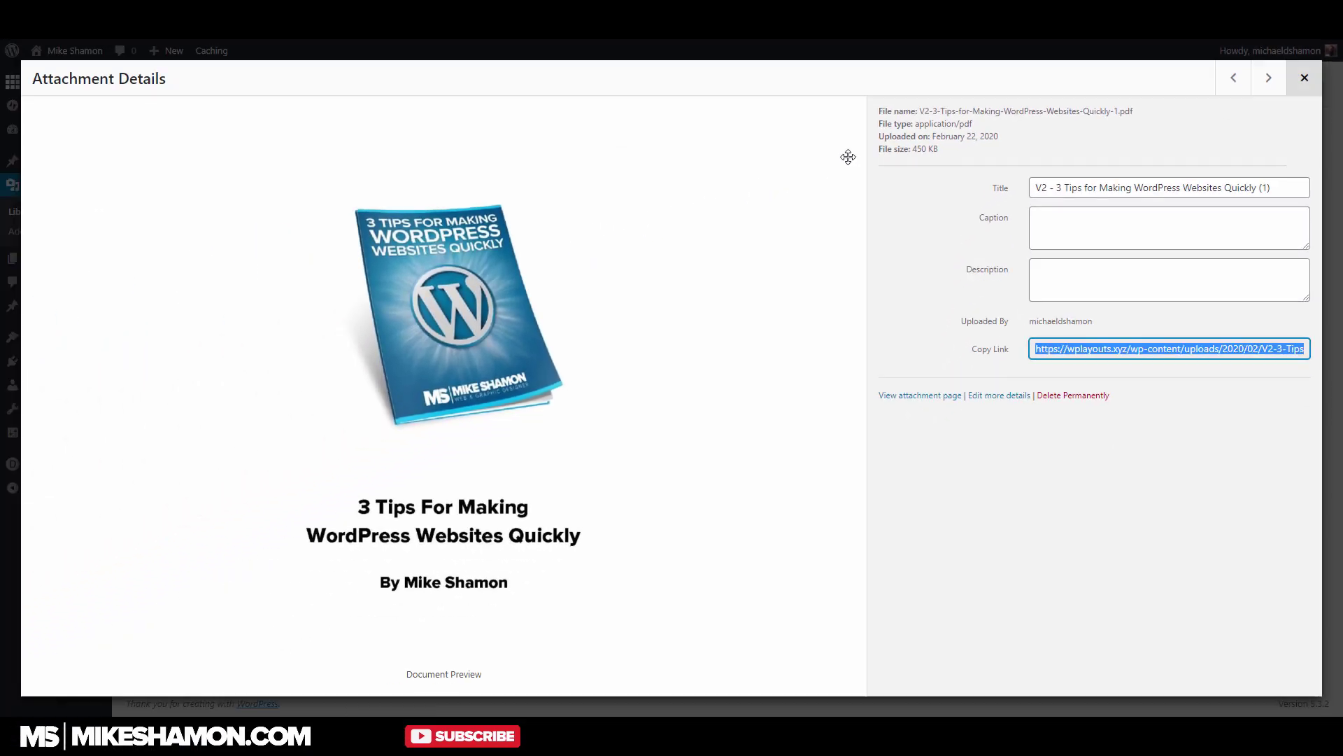
pyautogui.press('Escape')
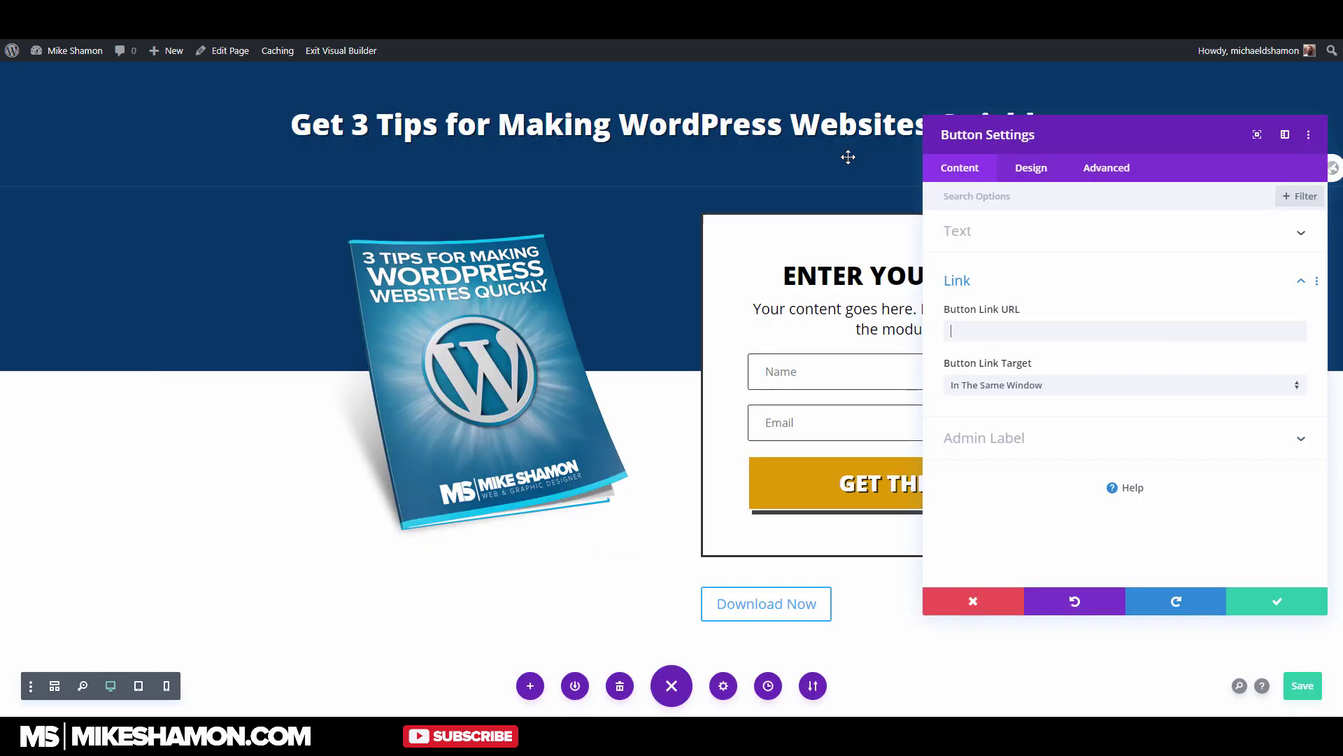
pyautogui.hotkey('ctrl', 'v')
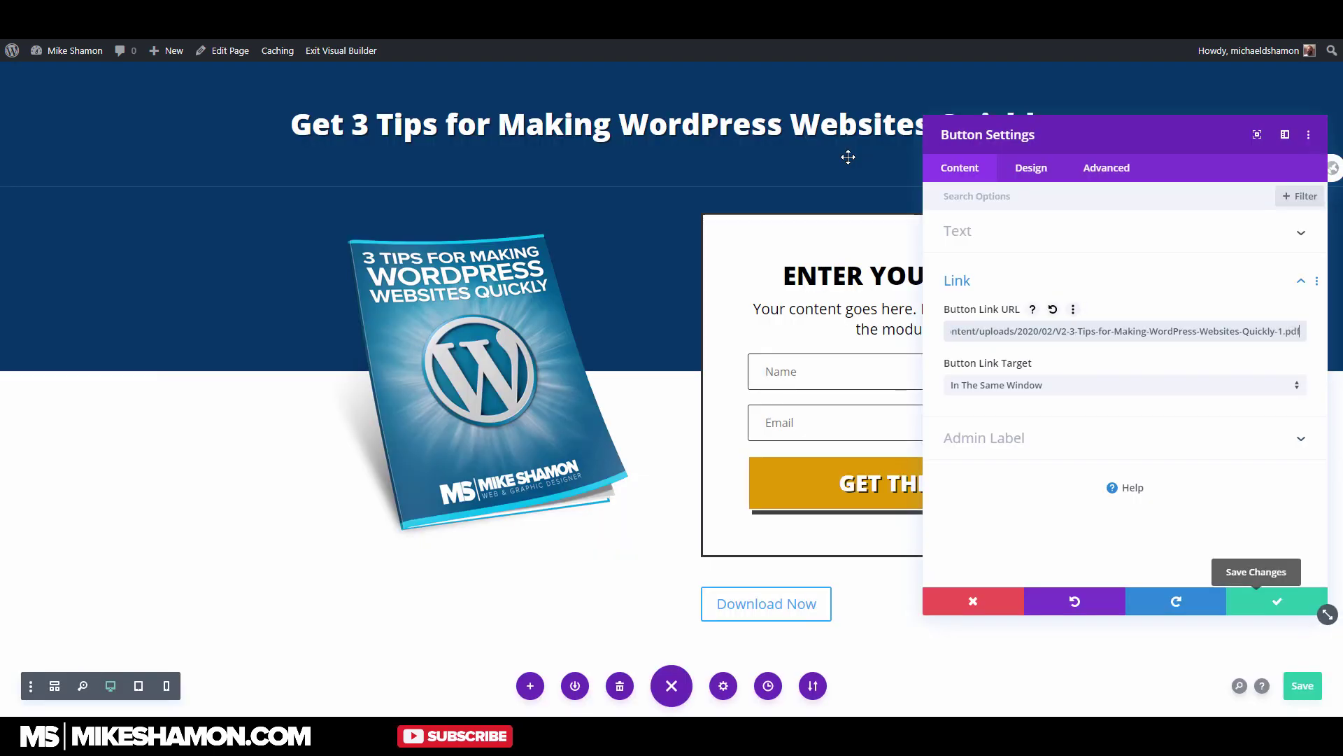
pyautogui.click(1277, 601)
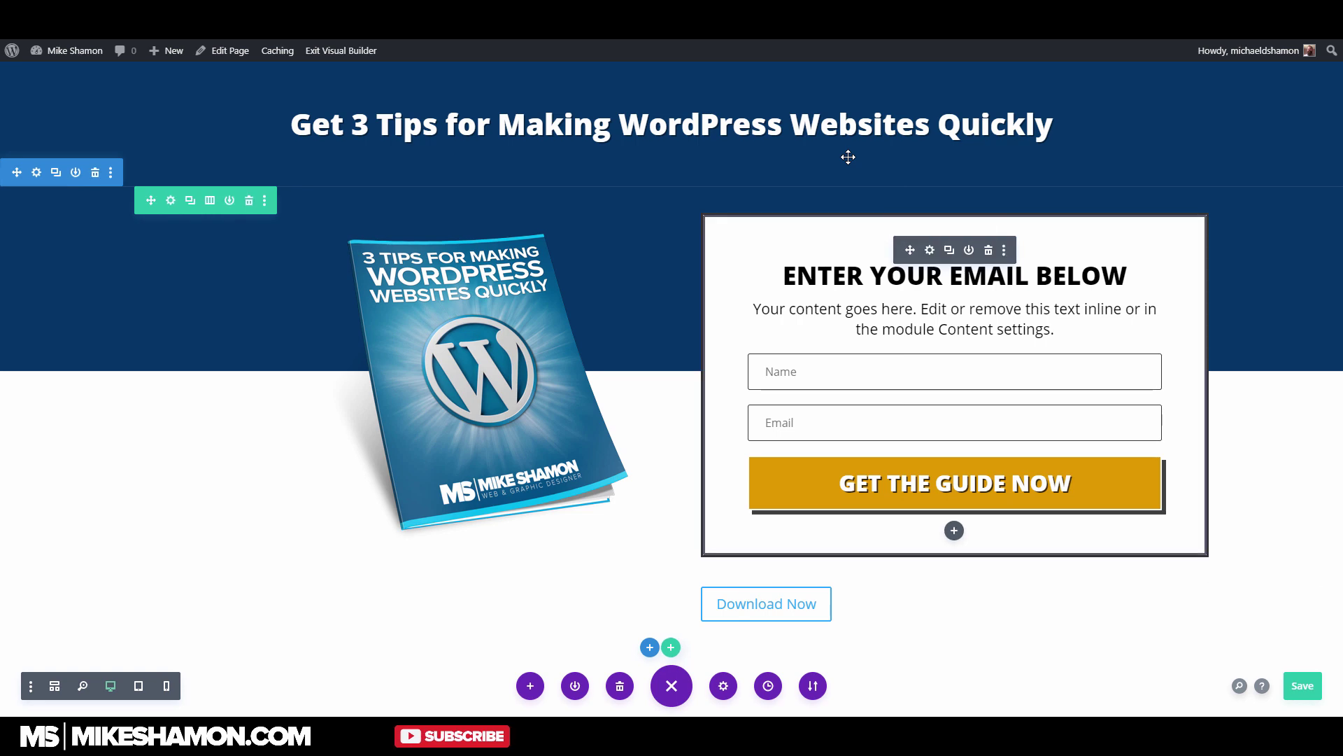
# Copy the button styles from the email opt-in module's design settings
pyautogui.click(929, 250)
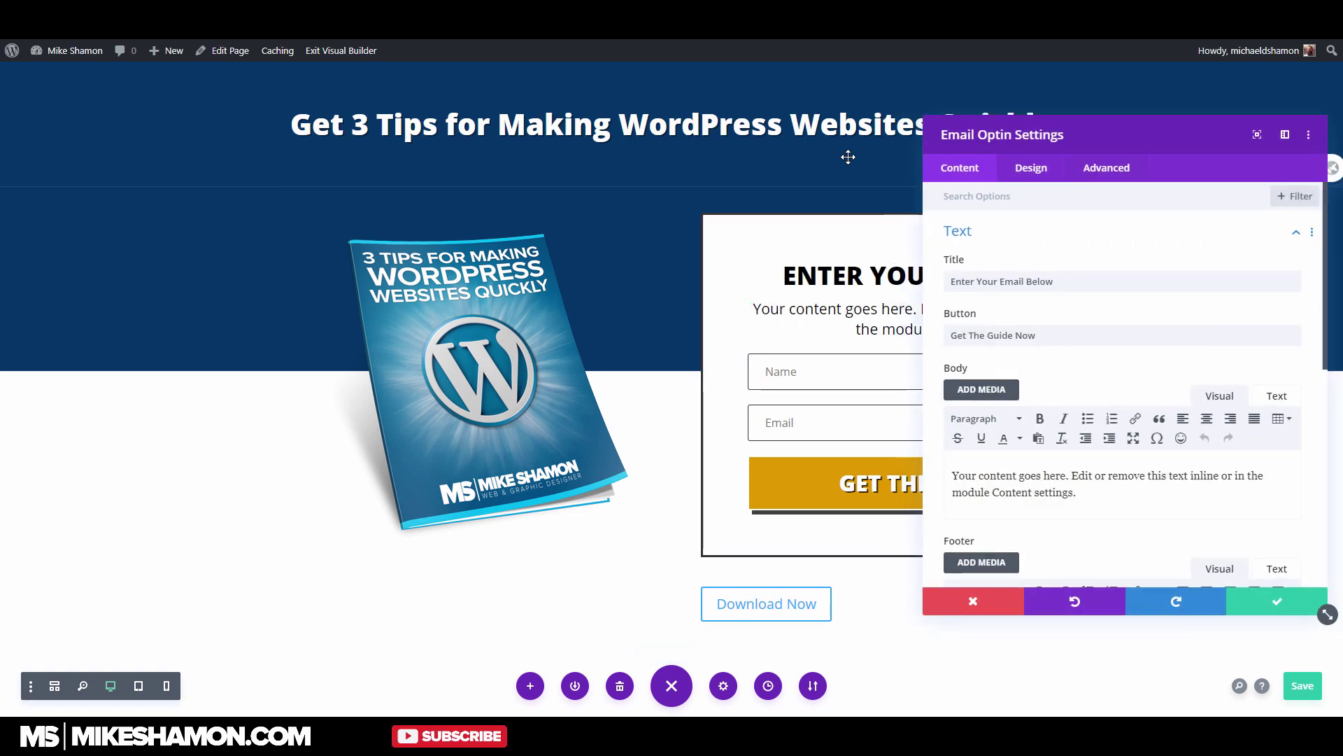
pyautogui.click(1032, 168)
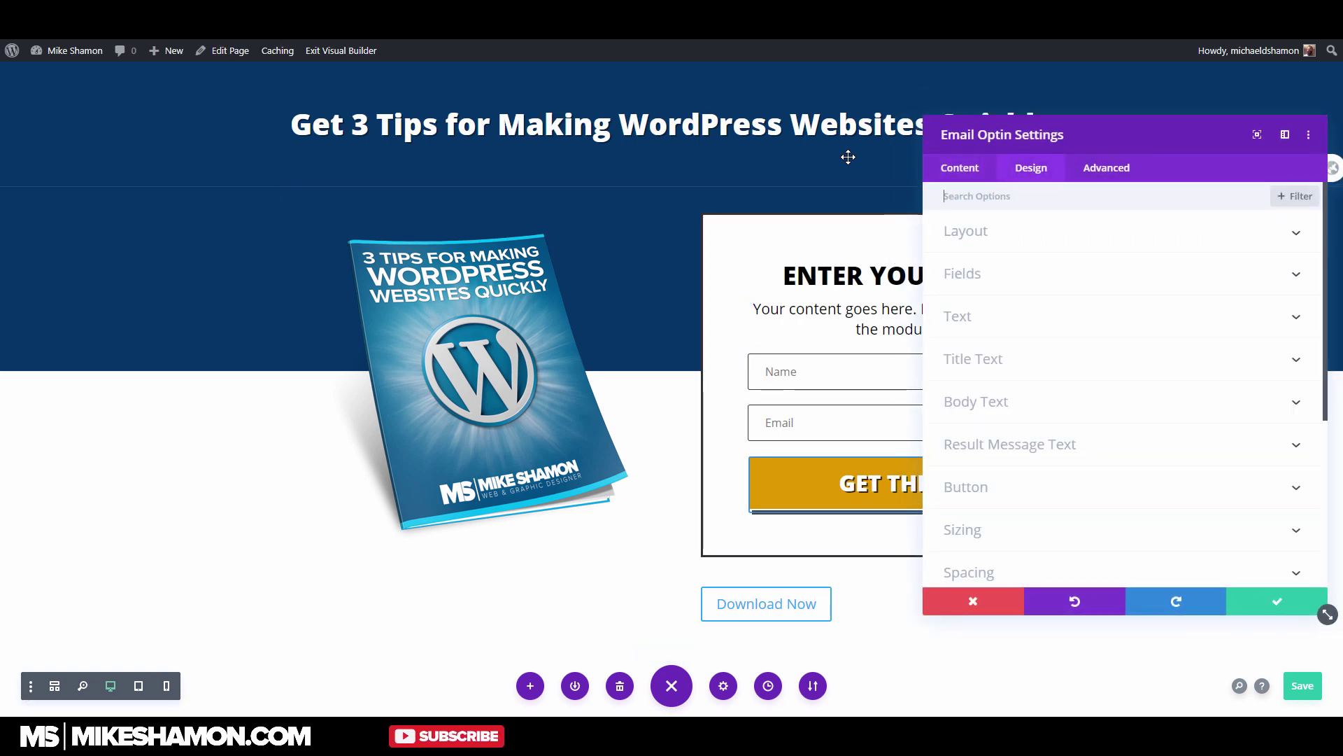
pyautogui.click(967, 487)
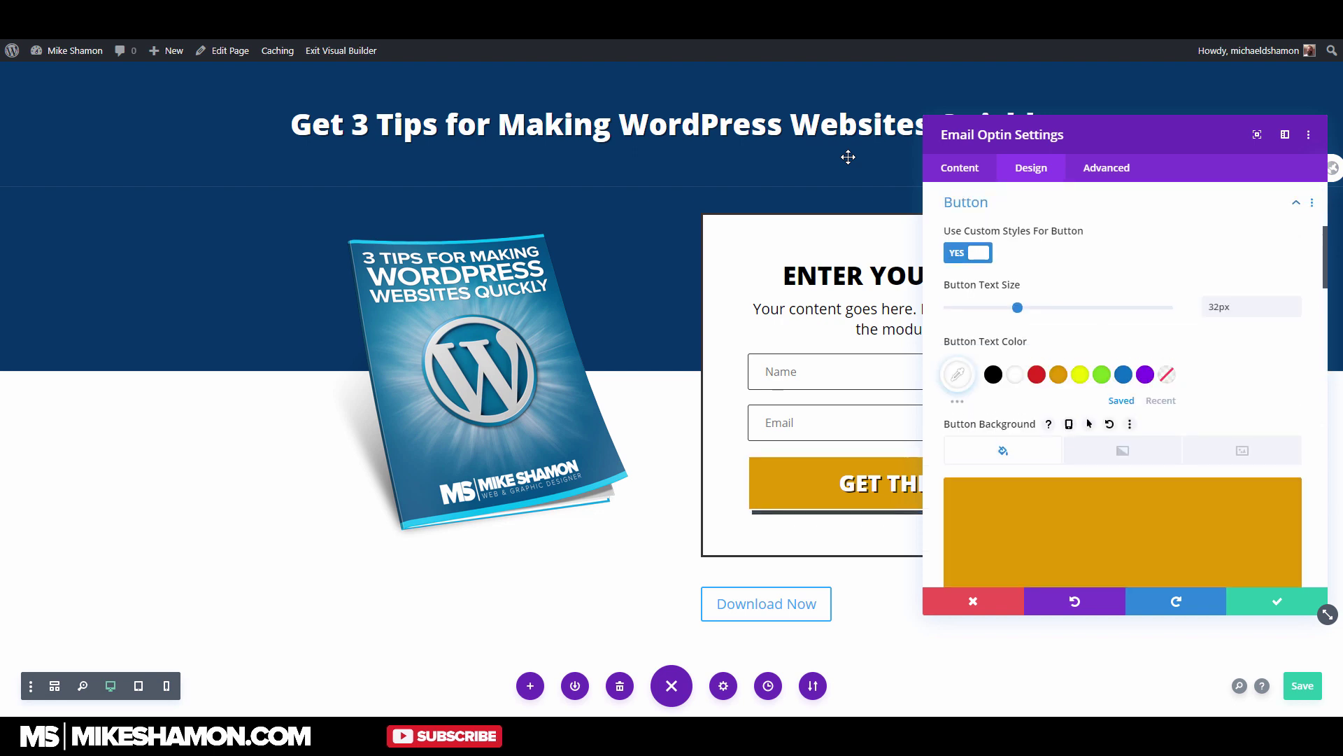
pyautogui.click(1312, 202)
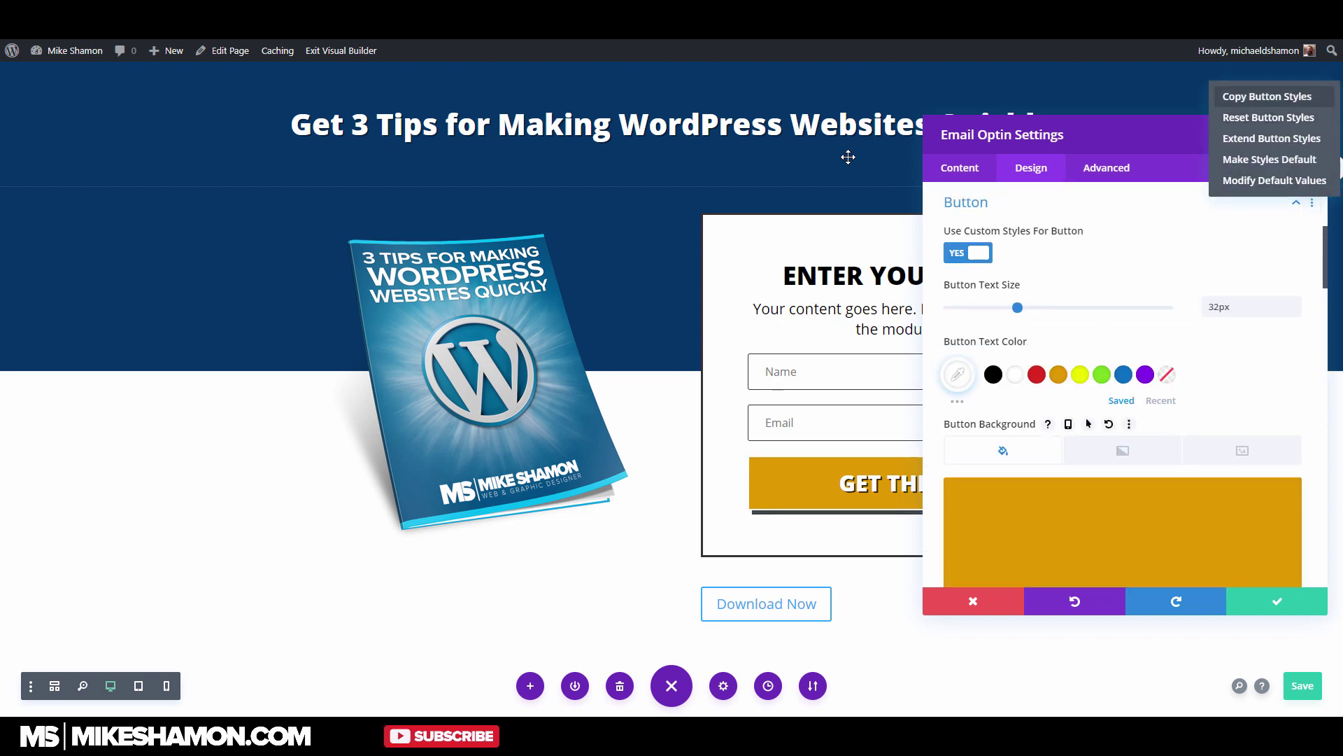
pyautogui.click(1267, 96)
pyautogui.click(1311, 202)
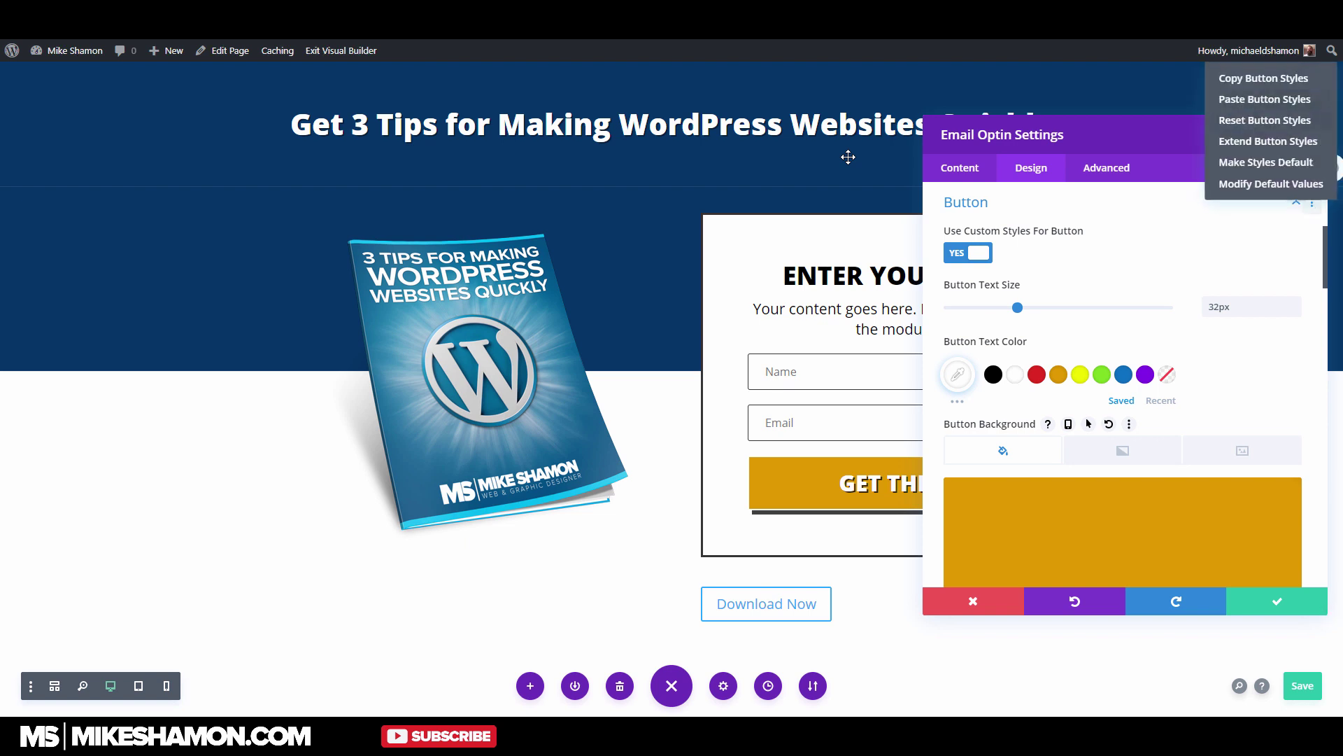
pyautogui.click(1263, 78)
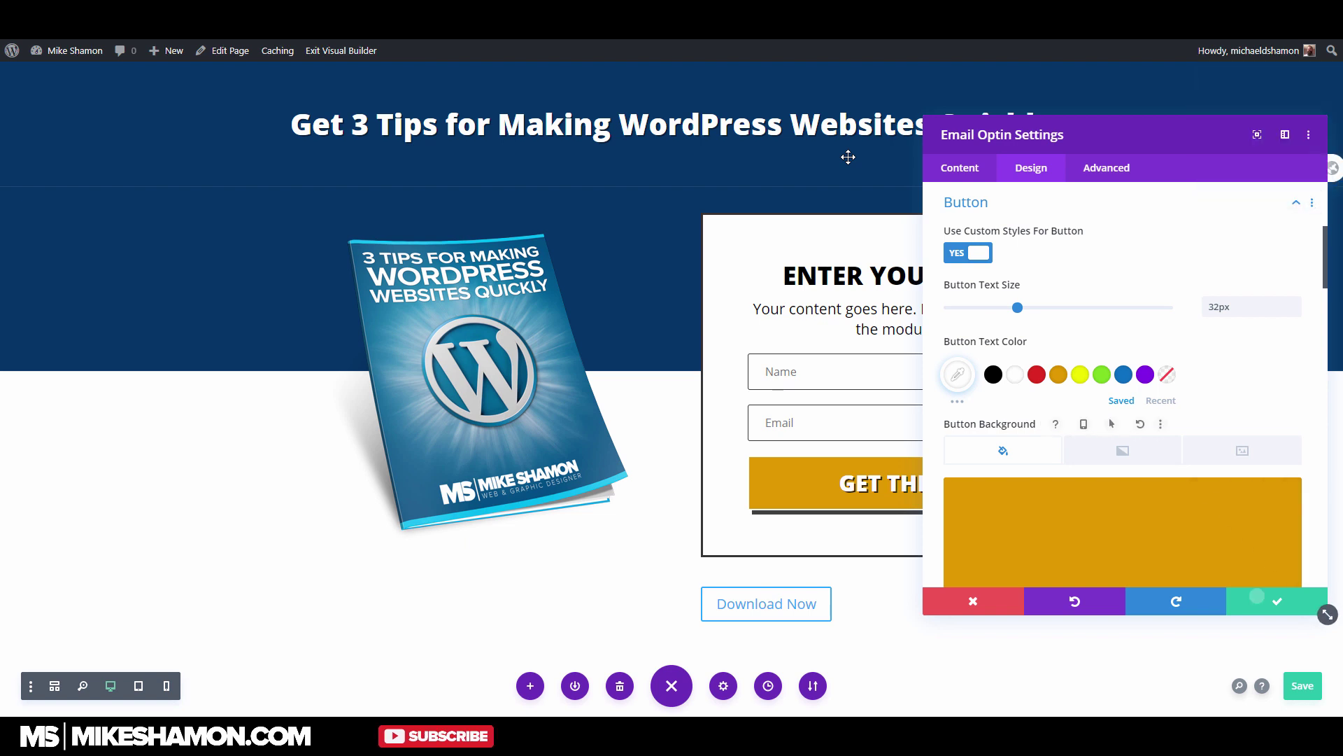
# Enable custom styles for the Download Now button and paste the copied button styles onto it
pyautogui.click(769, 603)
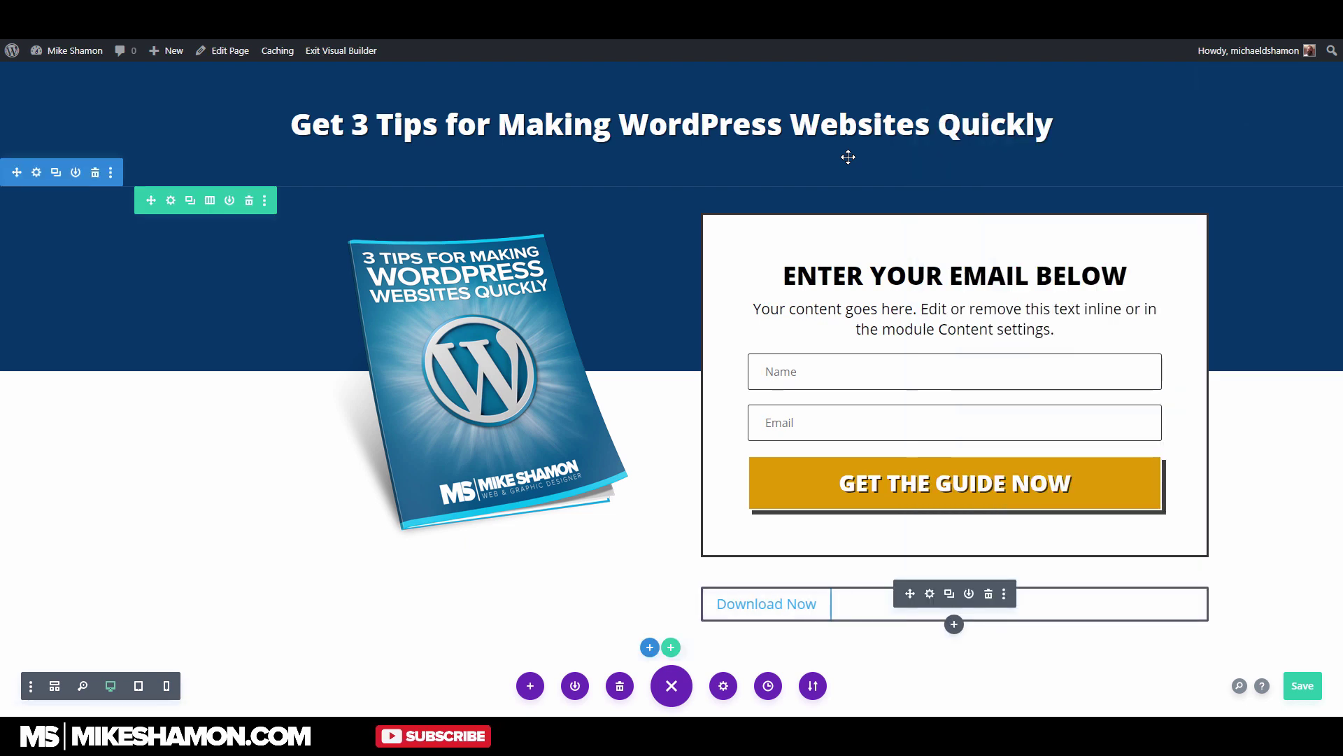
pyautogui.hotkey('ctrl', 'z')
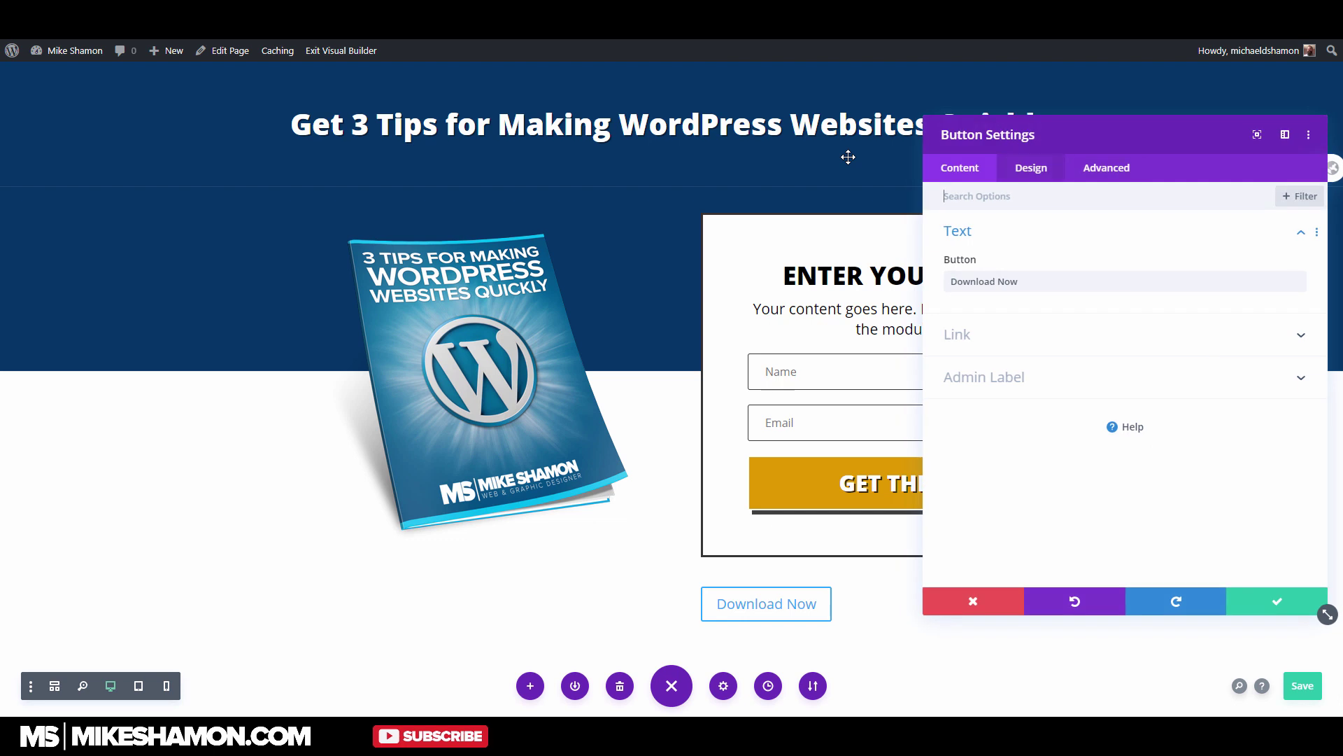
pyautogui.click(1032, 168)
pyautogui.click(966, 316)
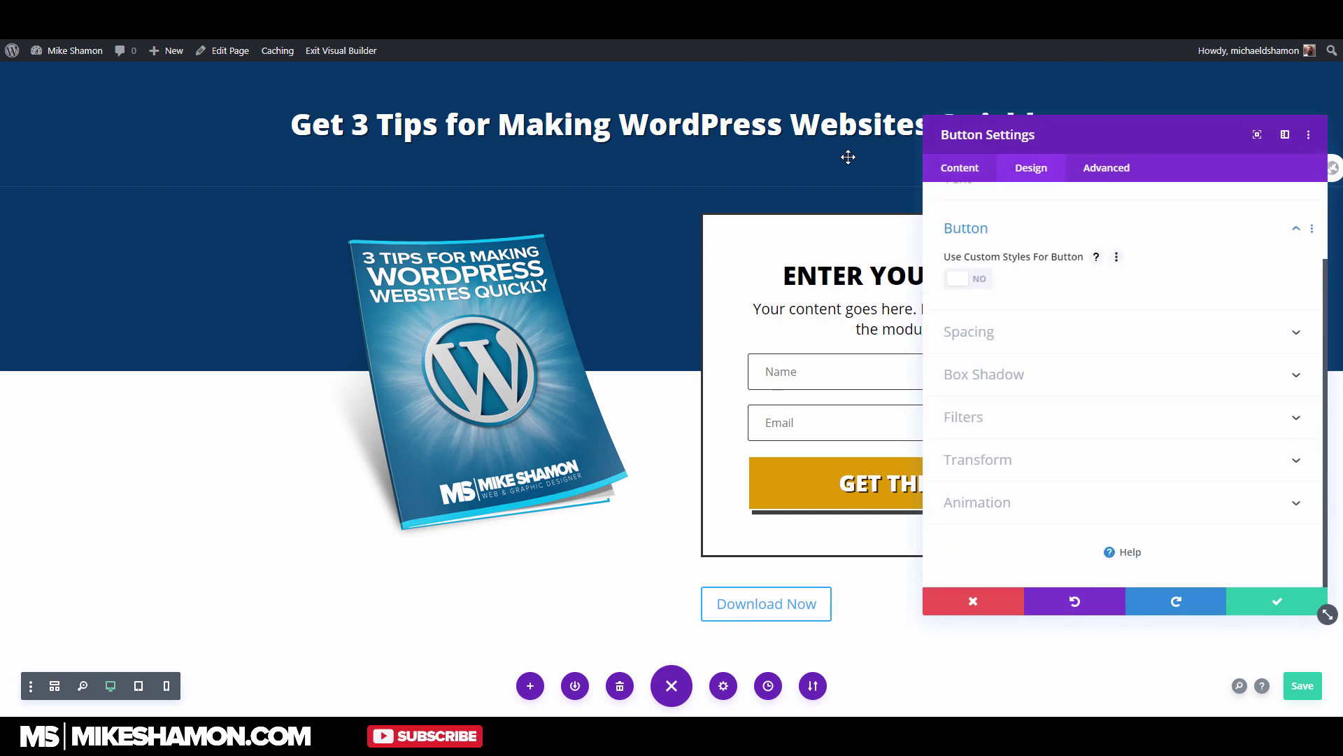
pyautogui.click(968, 279)
pyautogui.click(1312, 229)
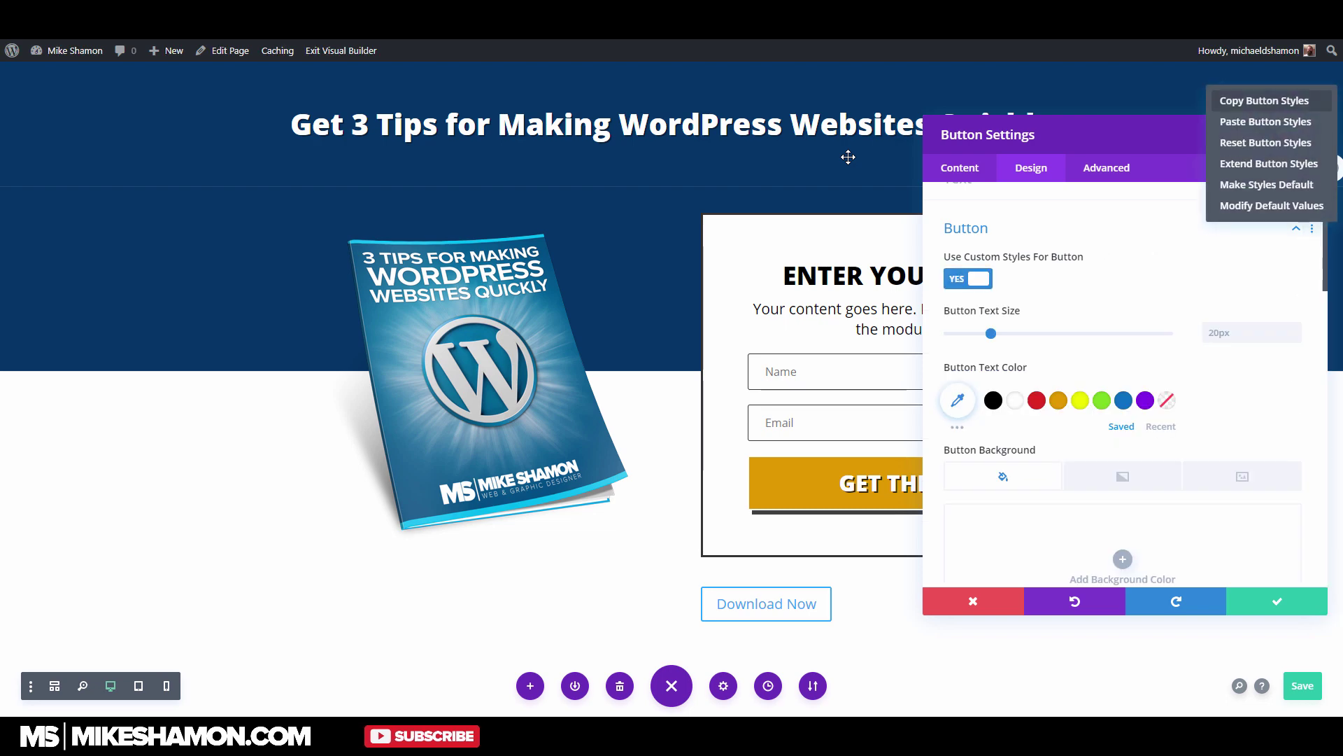
pyautogui.press('Down')
pyautogui.press('Return')
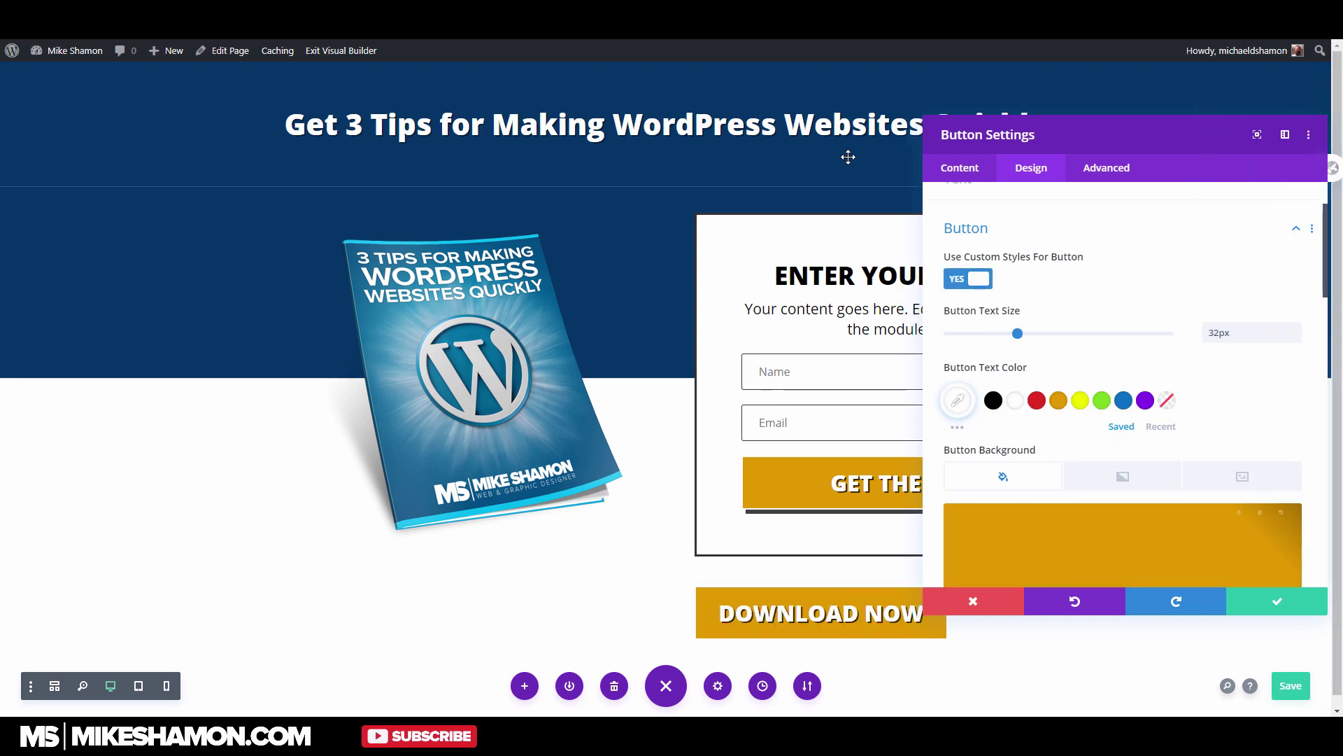
# Give the Download Now button a hard-edged lower-right box shadow with 7px horizontal and vertical positions and the color rgba(0,0,0,0.64)
pyautogui.scroll(-13, 1125, 518)
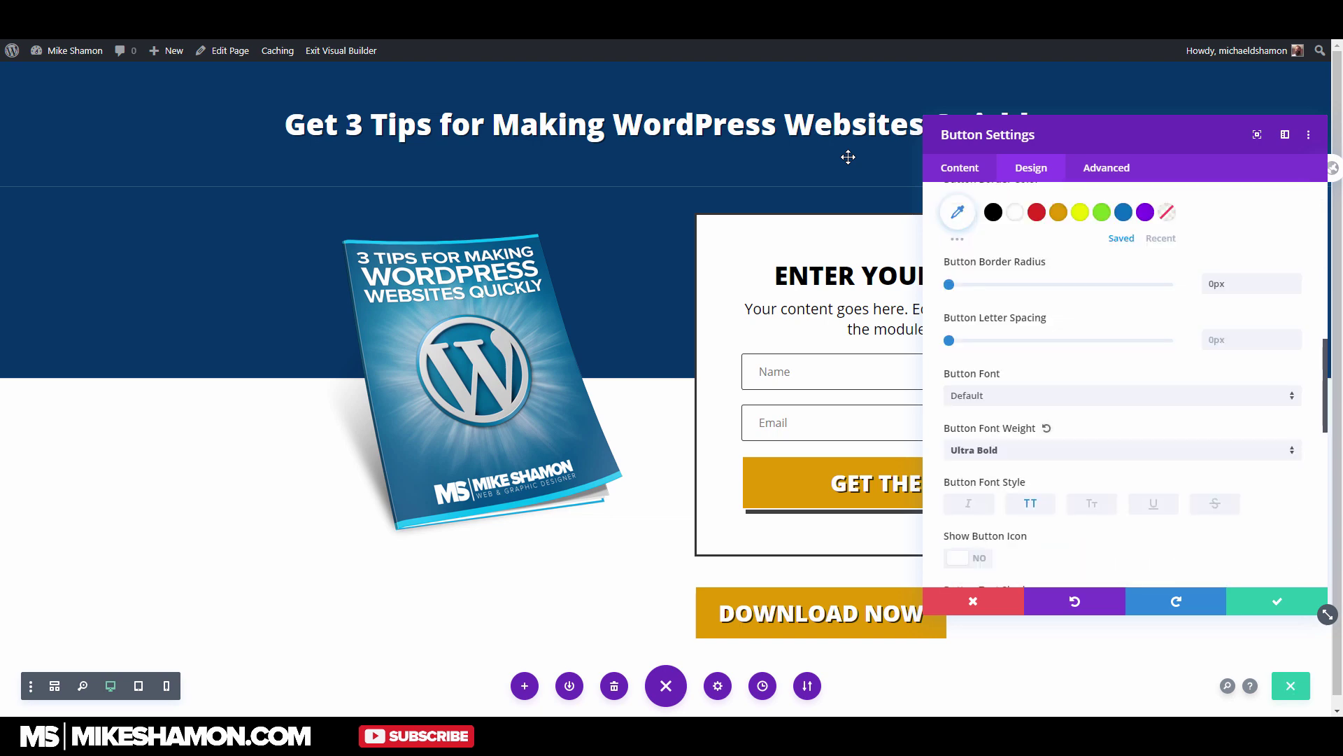
pyautogui.scroll(-5, 1125, 448)
pyautogui.click(986, 375)
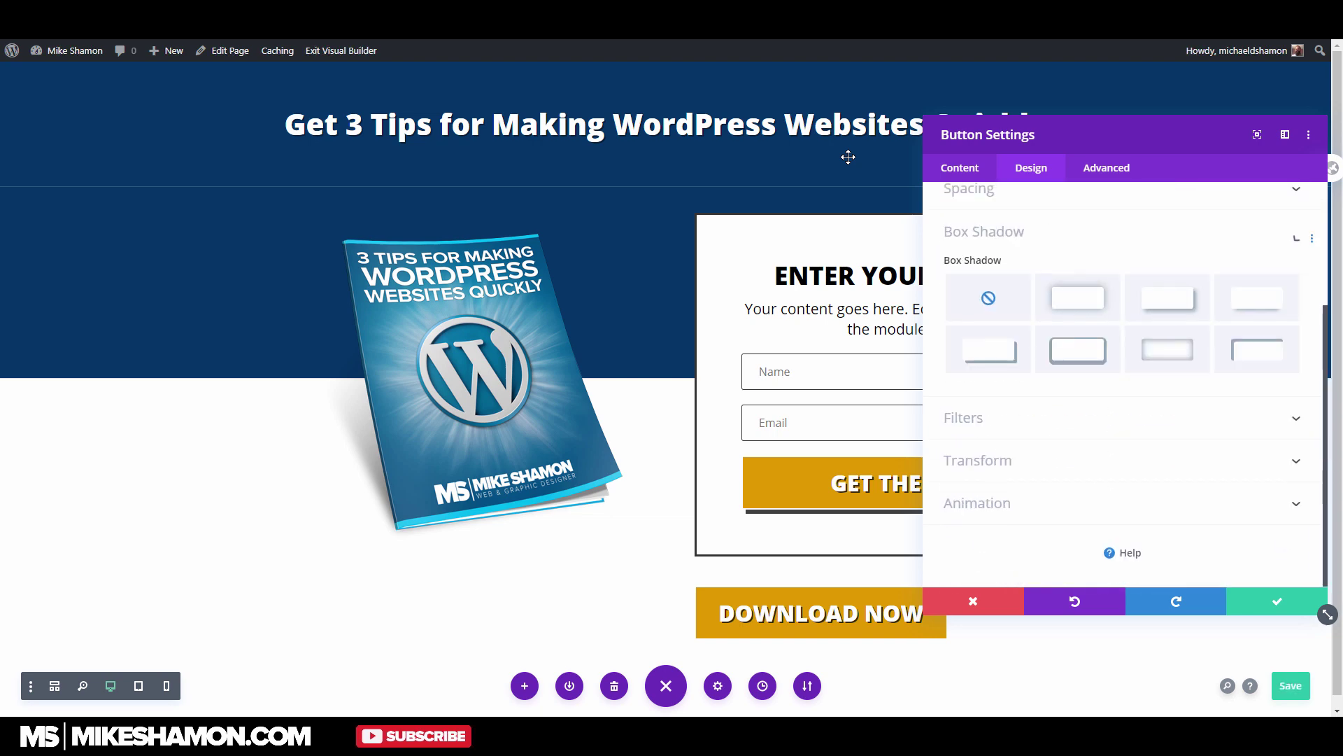
pyautogui.click(989, 349)
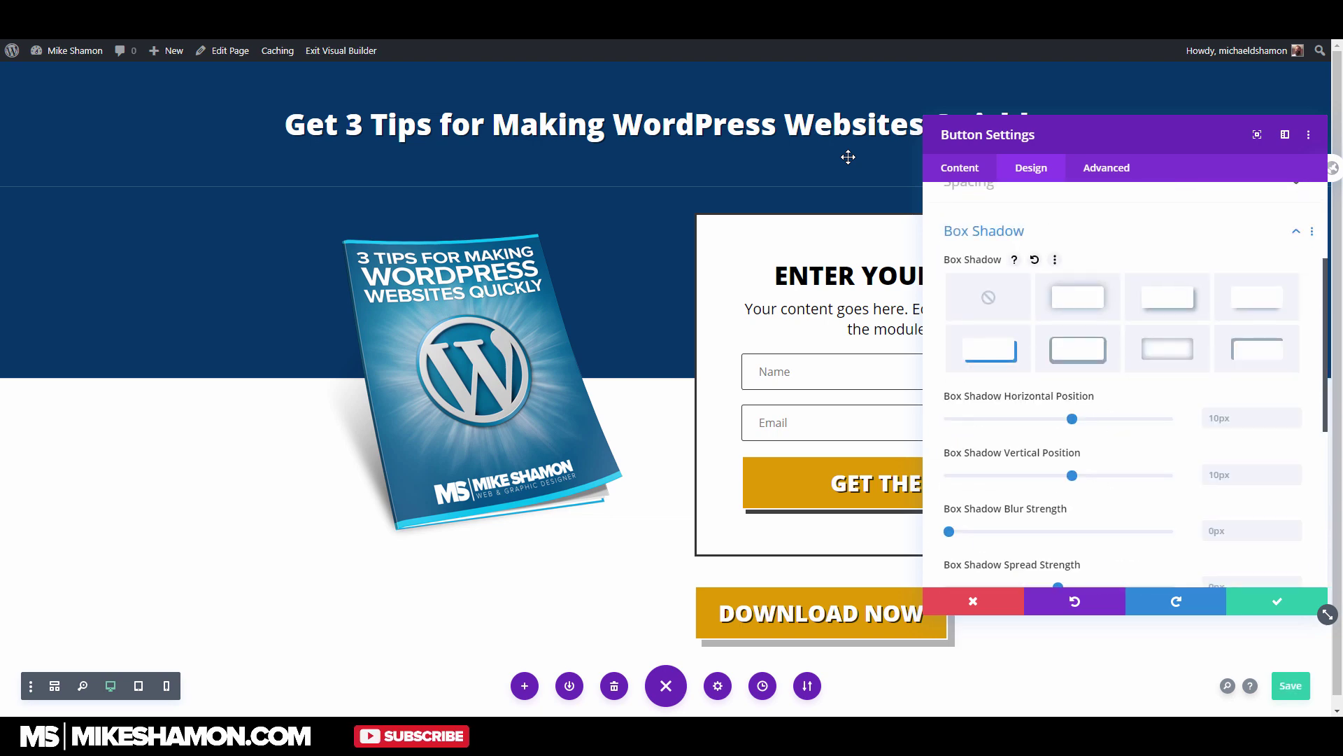
pyautogui.click(1235, 419)
pyautogui.write('7')
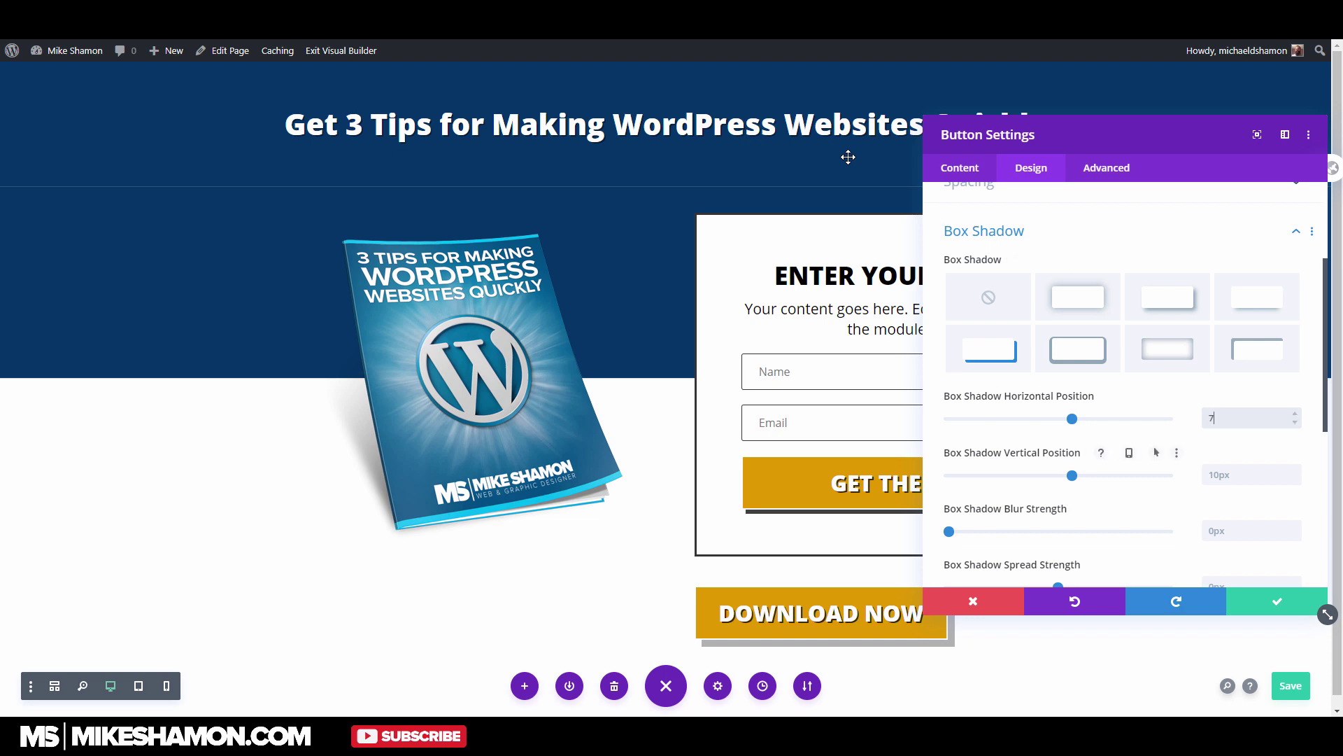
pyautogui.press('Tab')
pyautogui.write('7')
pyautogui.press('pagedown')
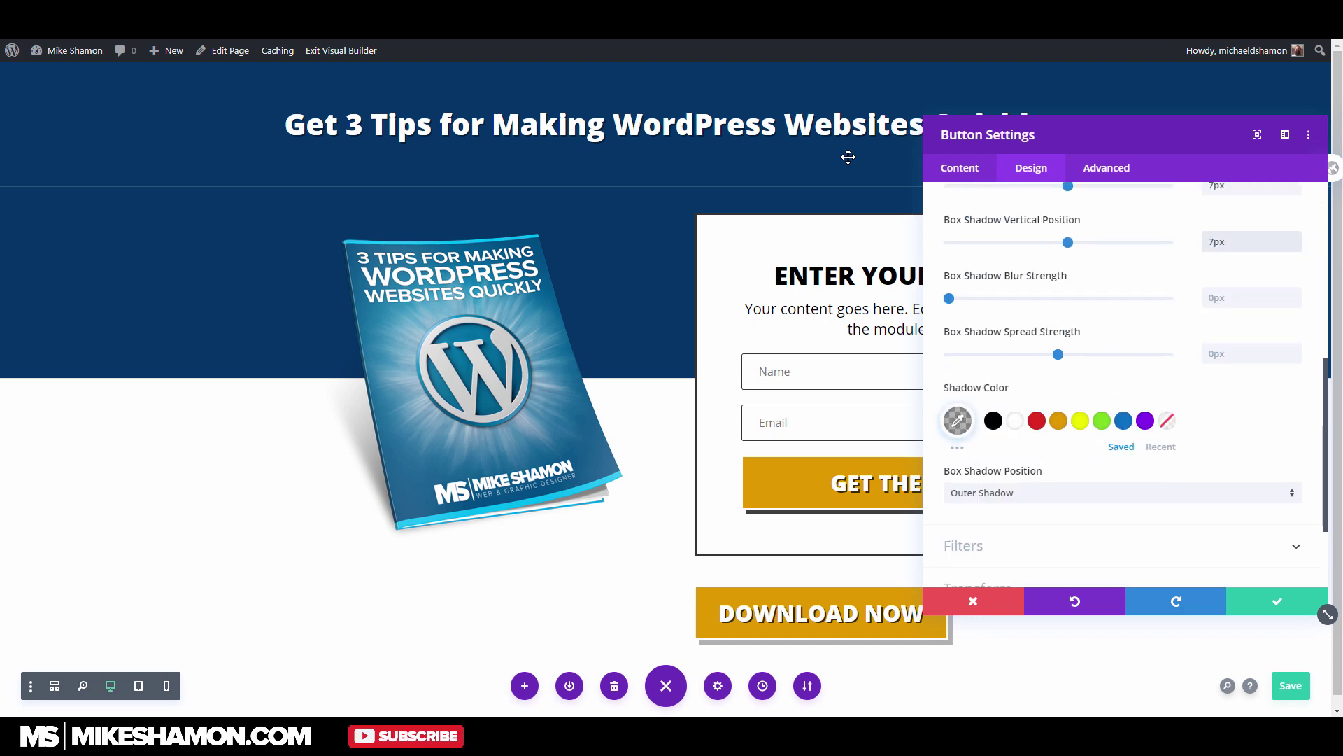
pyautogui.click(958, 421)
pyautogui.moveTo(1165, 486); pyautogui.dragTo(1165, 457)
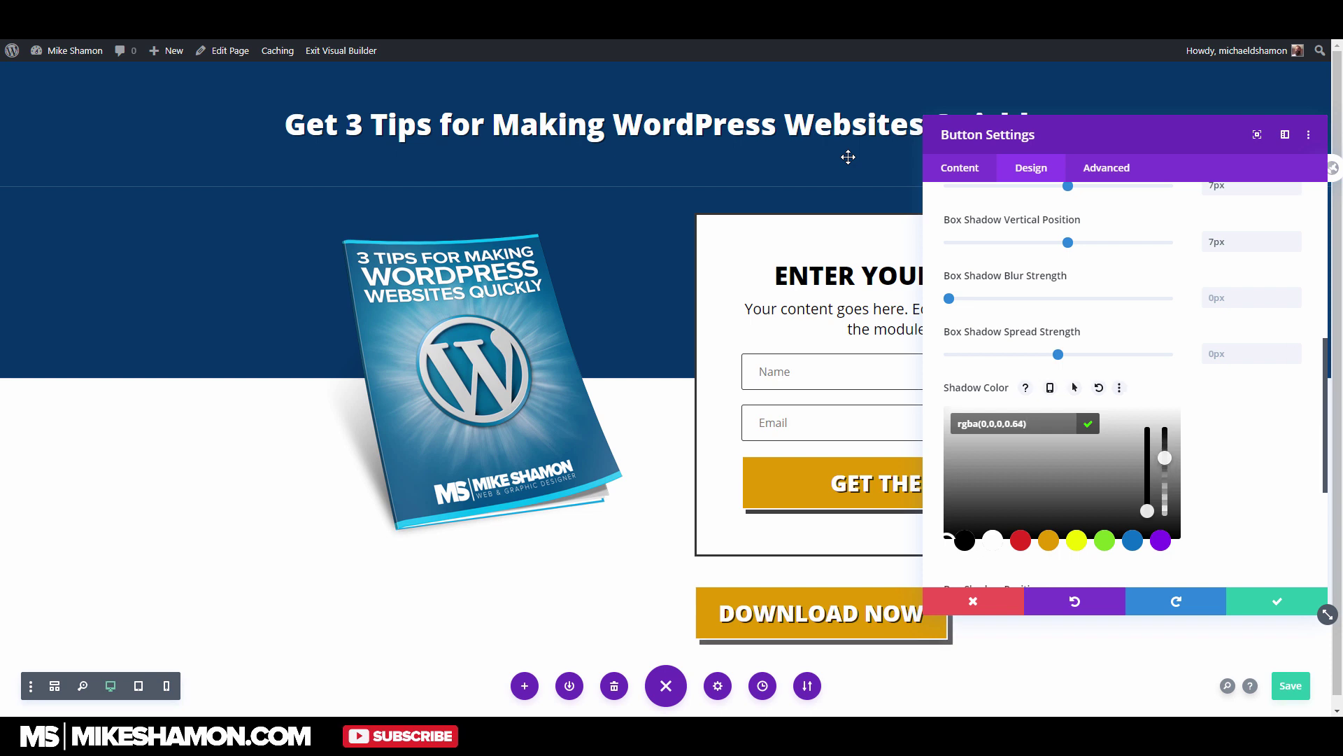
# Set the box shadow's vertical and horizontal positions to 5px
pyautogui.click(1235, 241)
pyautogui.write('5')
pyautogui.hotkey('shift', 'Tab')
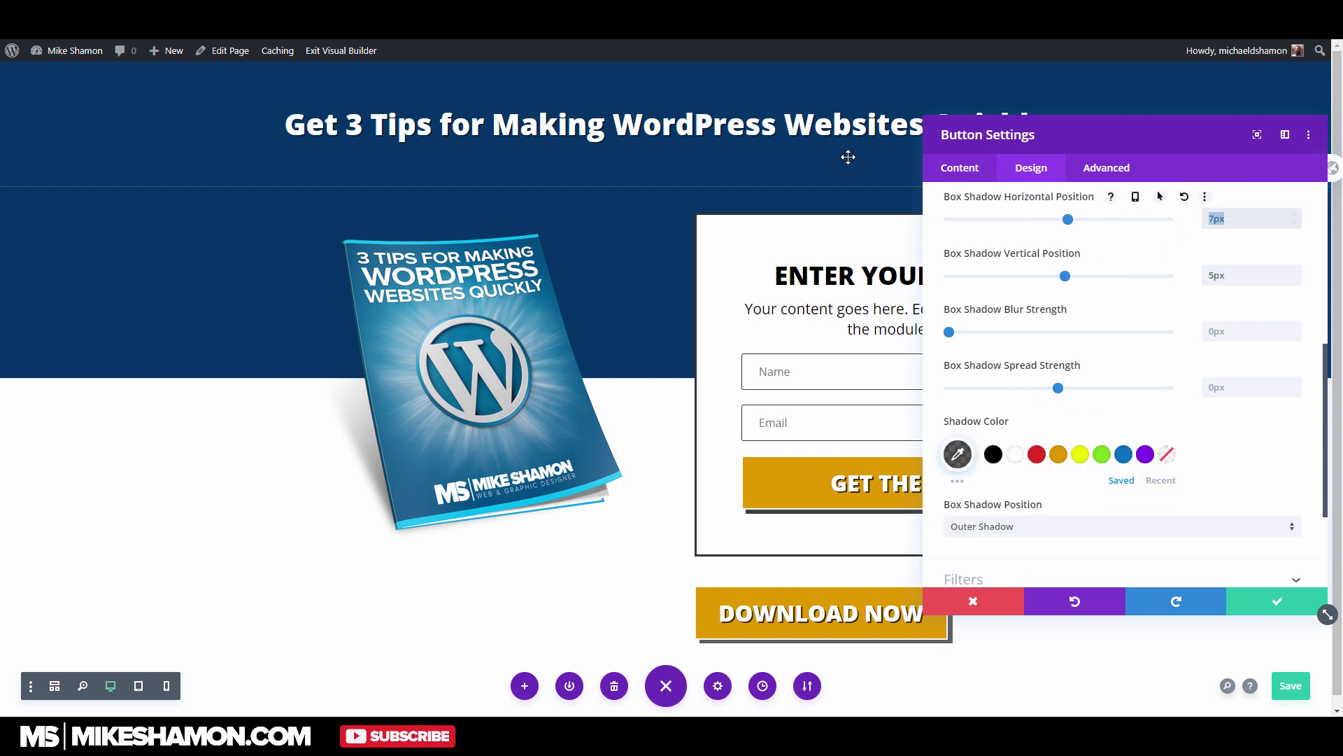
pyautogui.write('5')
pyautogui.press('Return')
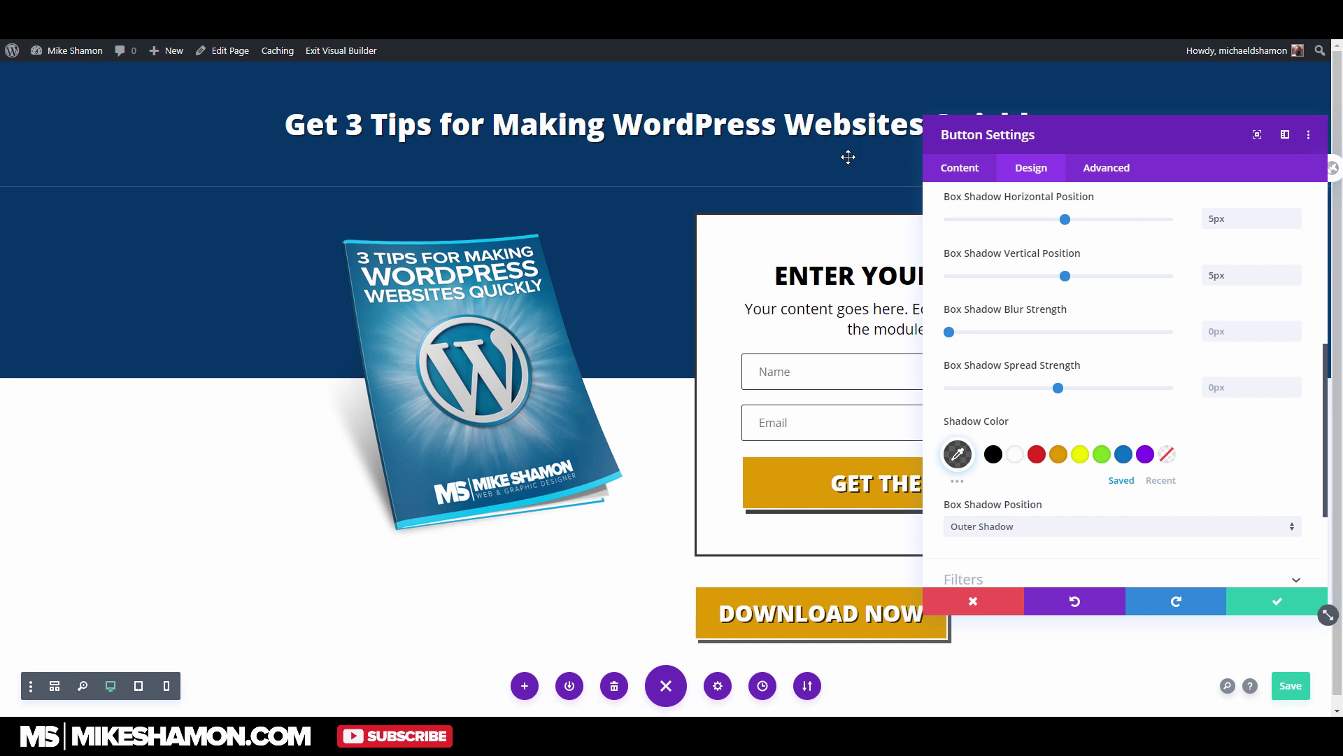
# Set both box shadow positions to 6px, increase the shadow color's opacity, and save the button settings
pyautogui.press('Tab')
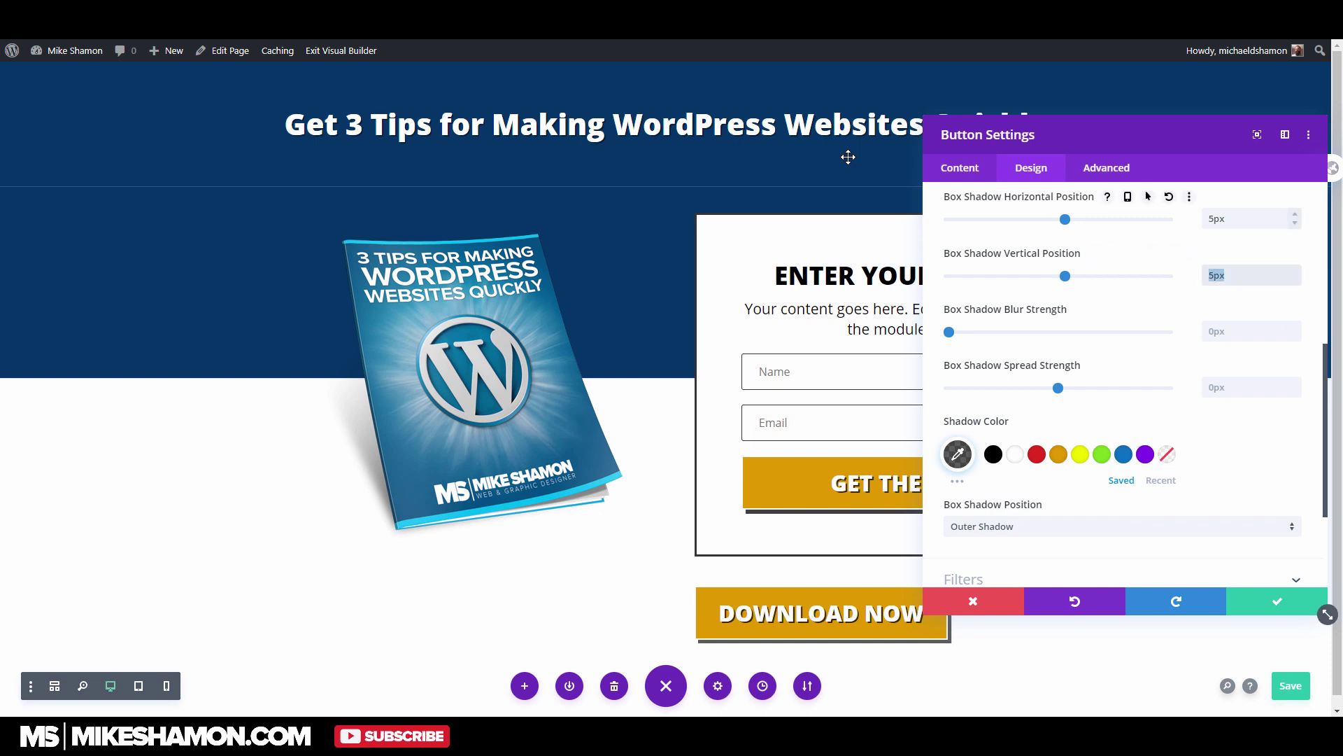
pyautogui.write('6')
pyautogui.hotkey('shift', 'Tab')
pyautogui.write('6')
pyautogui.click(958, 455)
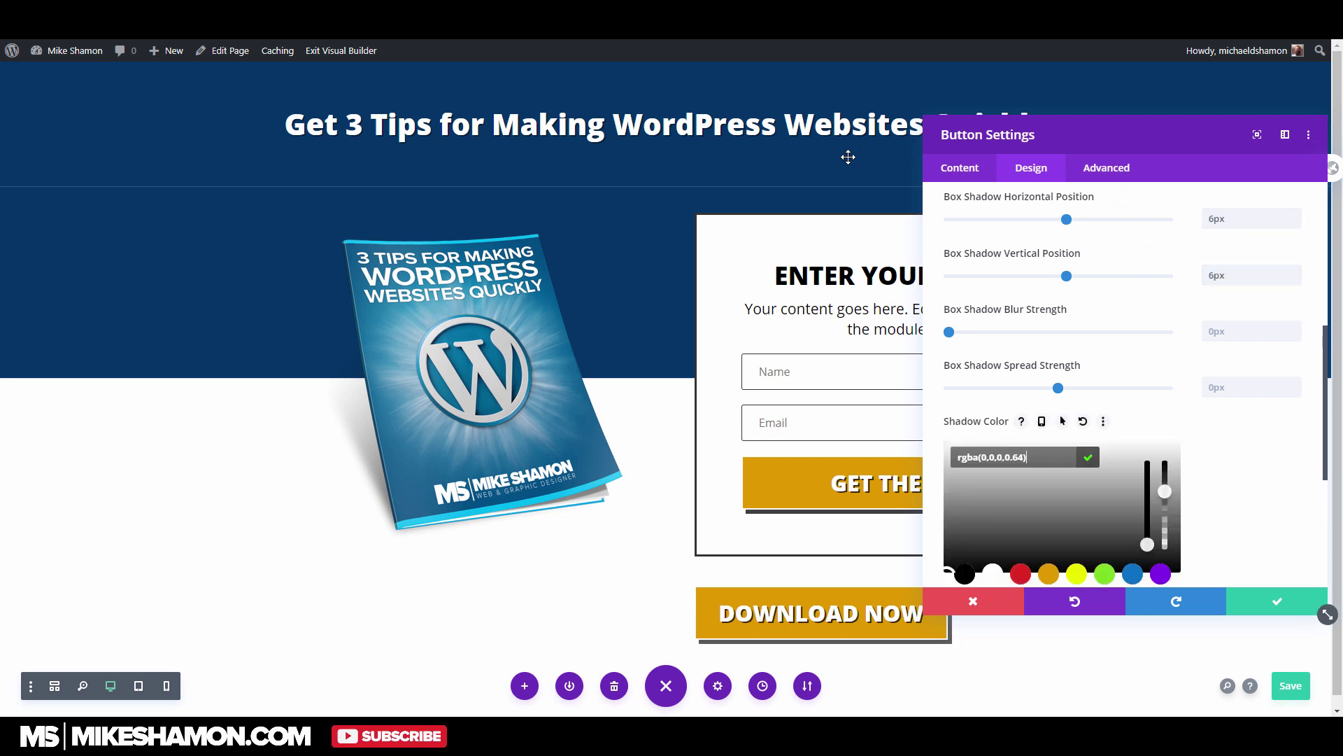
pyautogui.moveTo(1165, 491); pyautogui.dragTo(1165, 479)
pyautogui.press('Return')
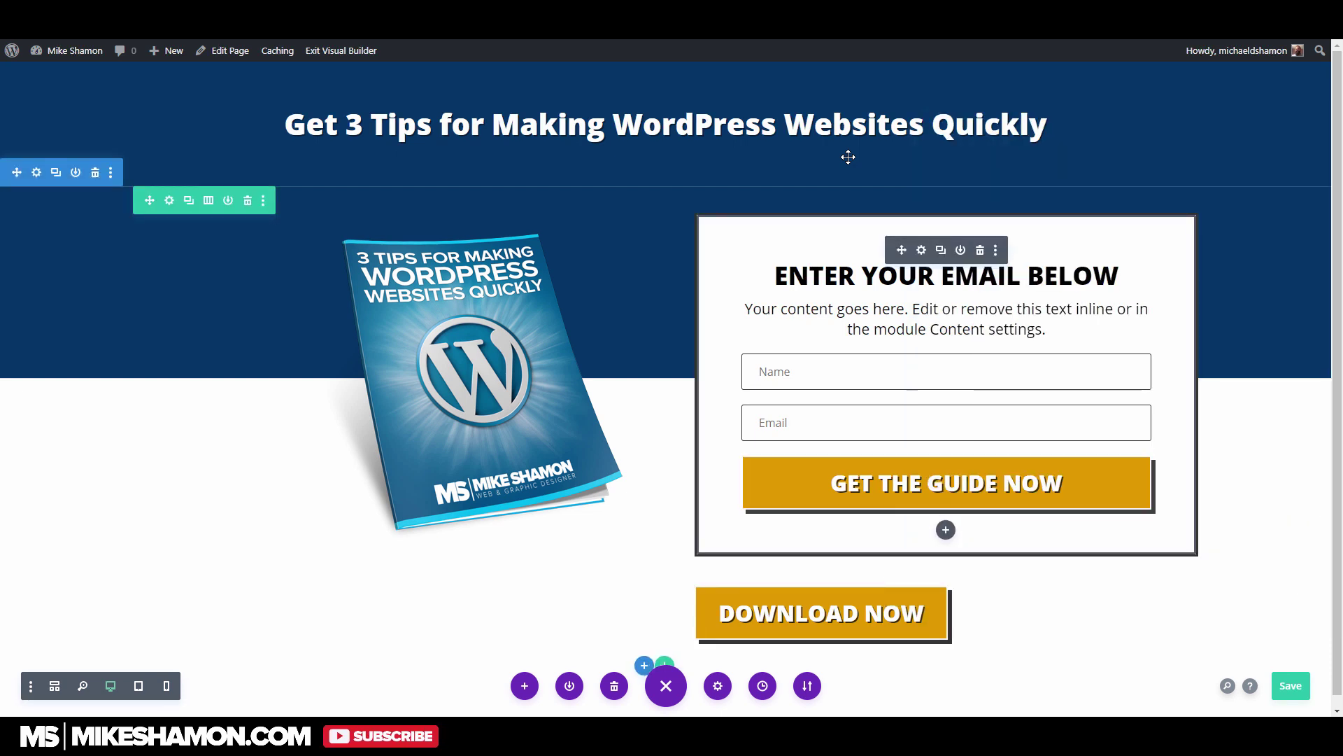
# Delete the email opt-in module from the Download Page, leaving the Download Now button in its column
pyautogui.click(980, 249)
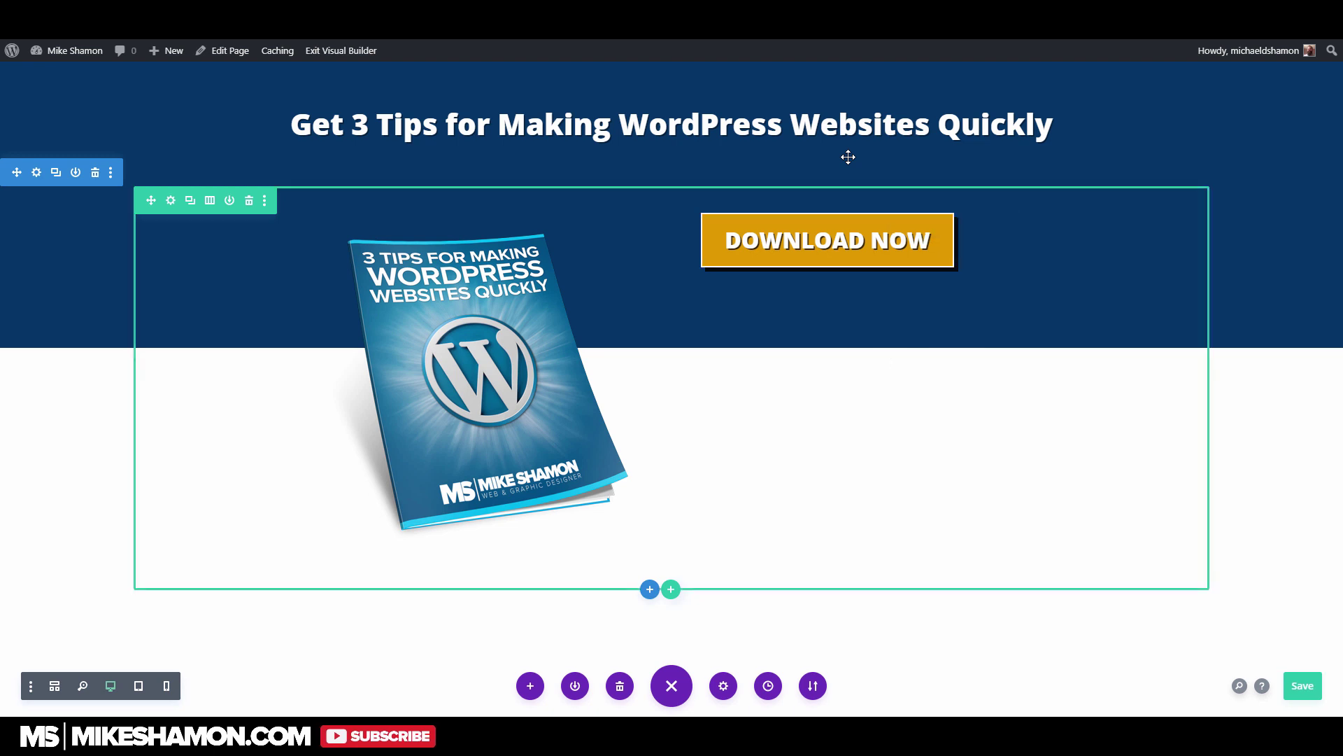
pyautogui.hotkey('ctrl', 'z')
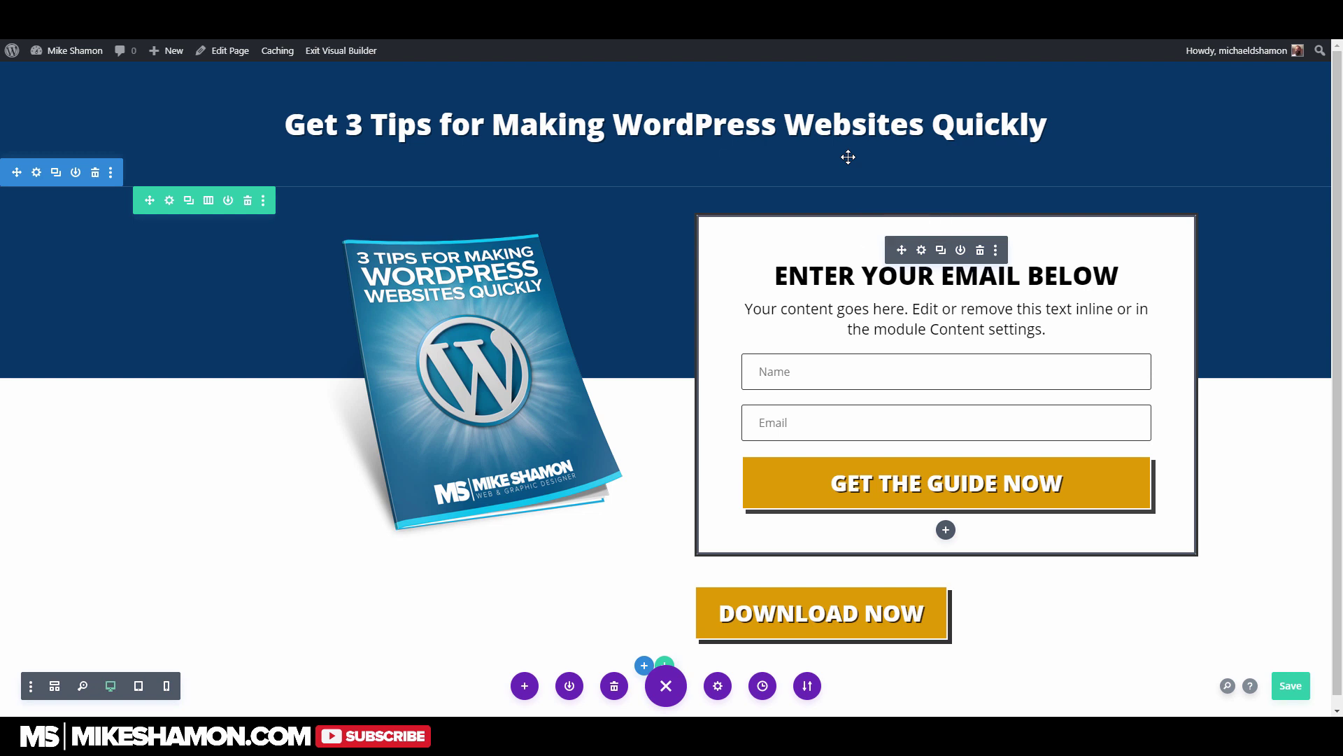
pyautogui.hotkey('ctrl', 'shift', 'z')
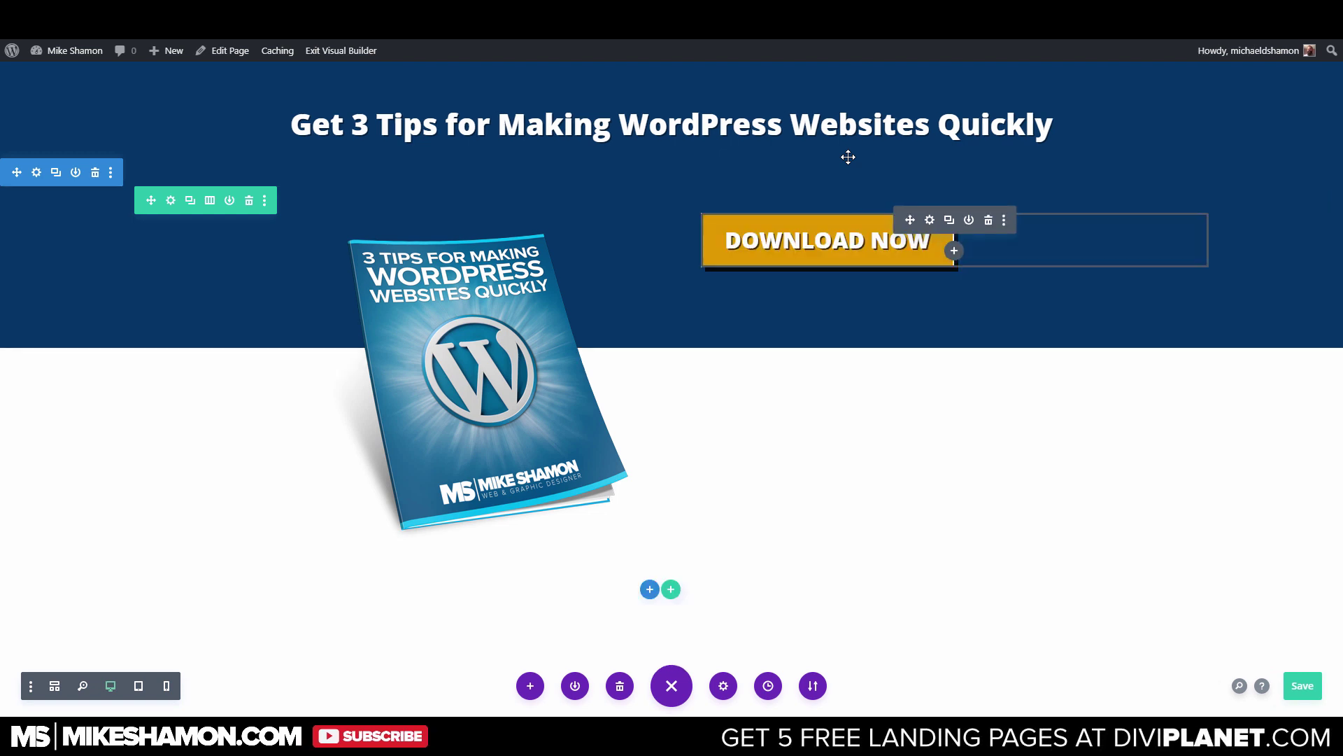
# Turn on the button icon in the Download Now button's custom styles
pyautogui.click(930, 220)
pyautogui.click(1032, 169)
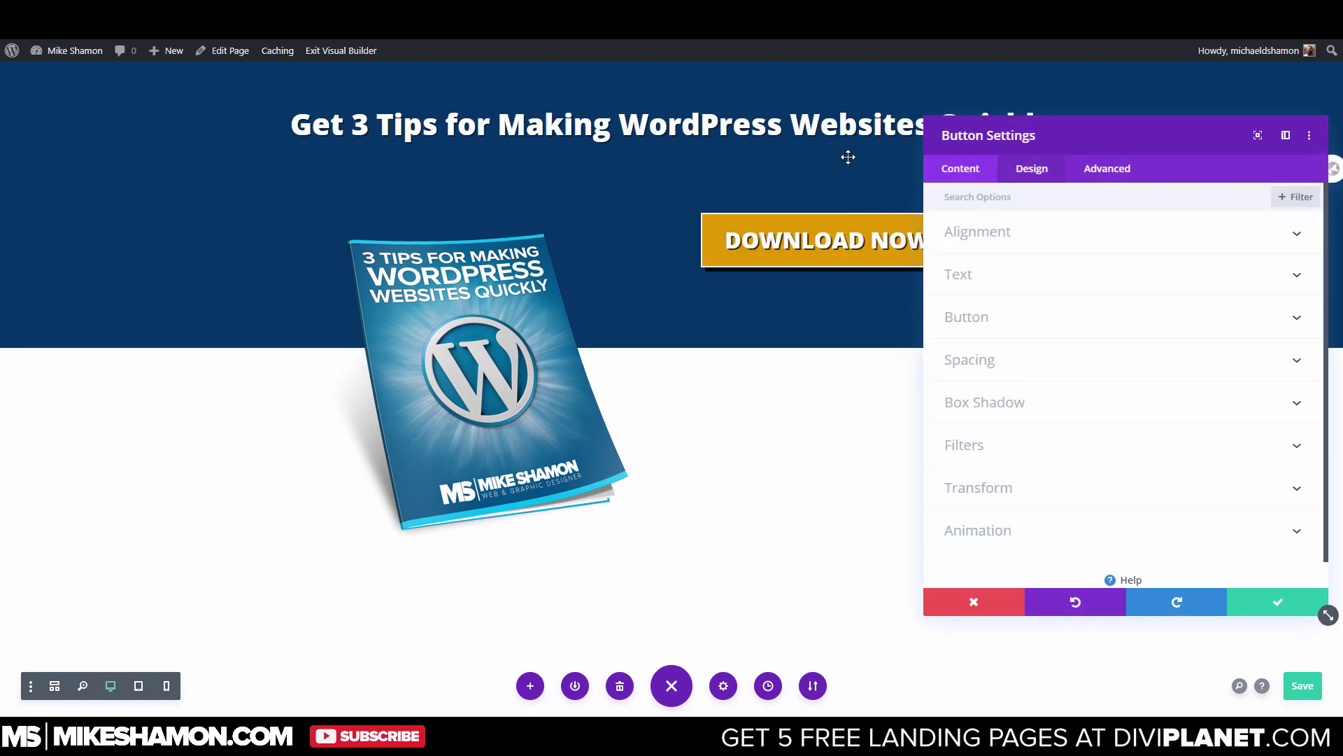
pyautogui.click(966, 317)
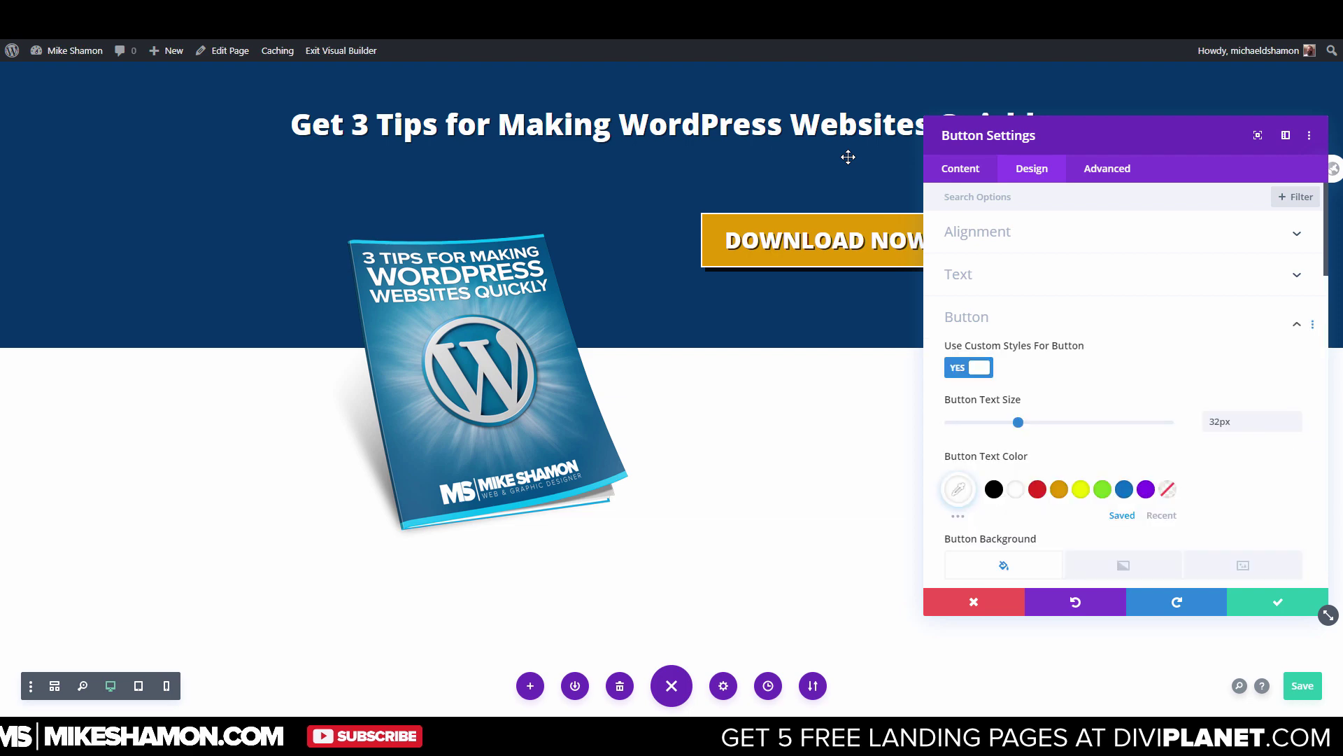
pyautogui.scroll(-10, 1123, 384)
pyautogui.scroll(-8, 1123, 385)
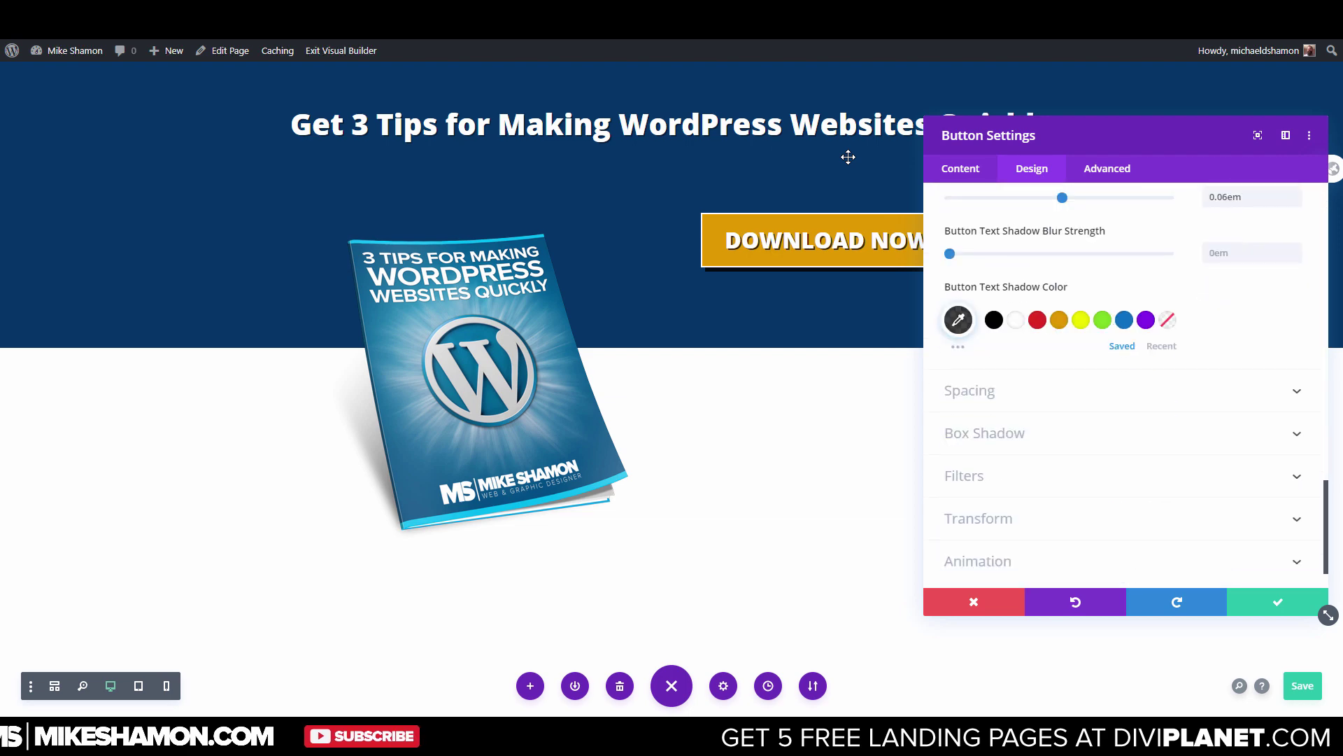
pyautogui.scroll(7, 1123, 385)
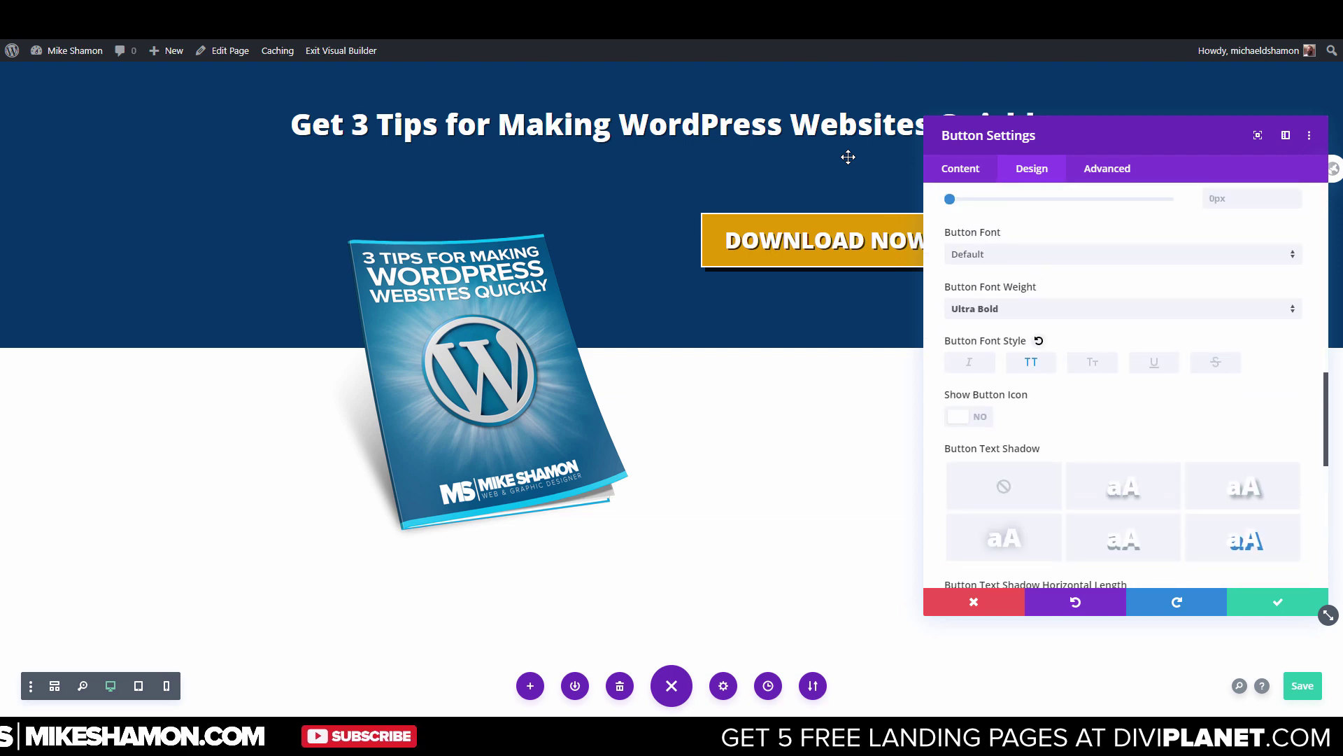
pyautogui.click(969, 417)
# Choose the solid cloud icon with the download arrow as the button's icon
pyautogui.scroll(-2, 980, 417)
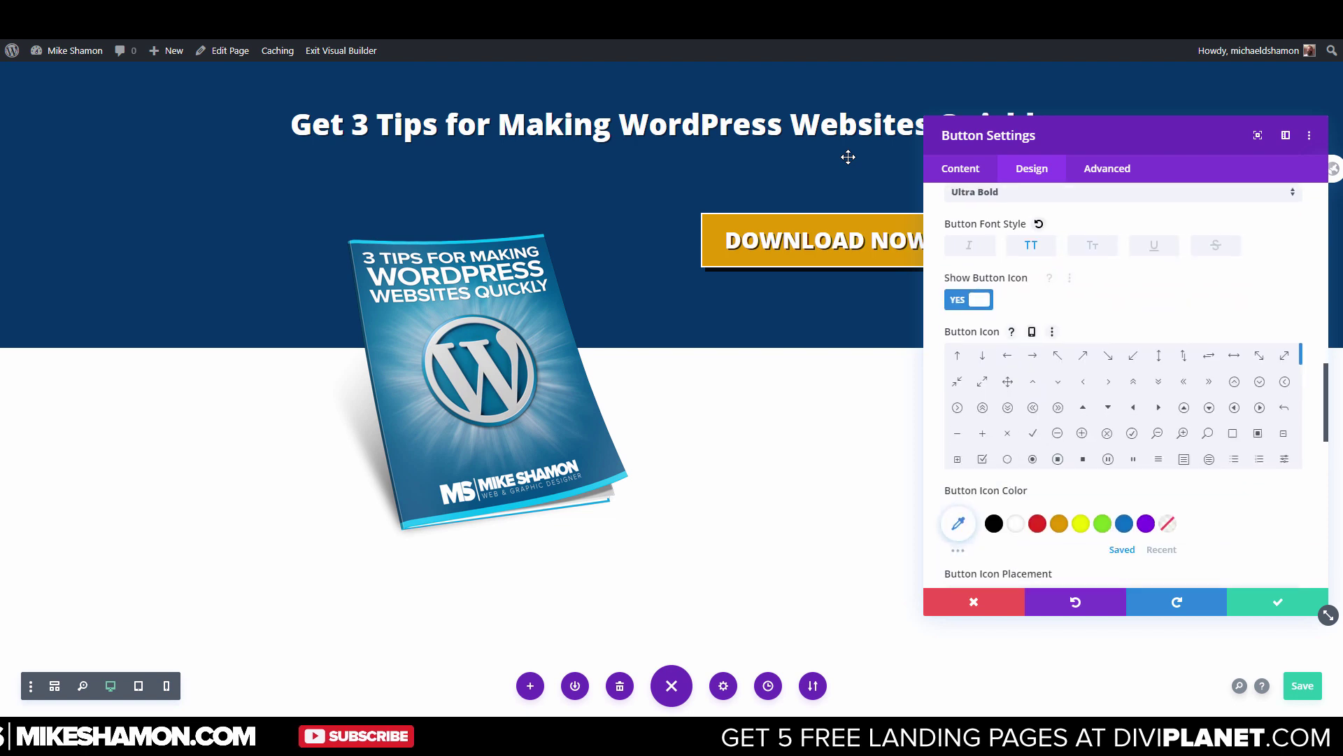
pyautogui.scroll(-1, 1050, 413)
pyautogui.scroll(-2, 1123, 405)
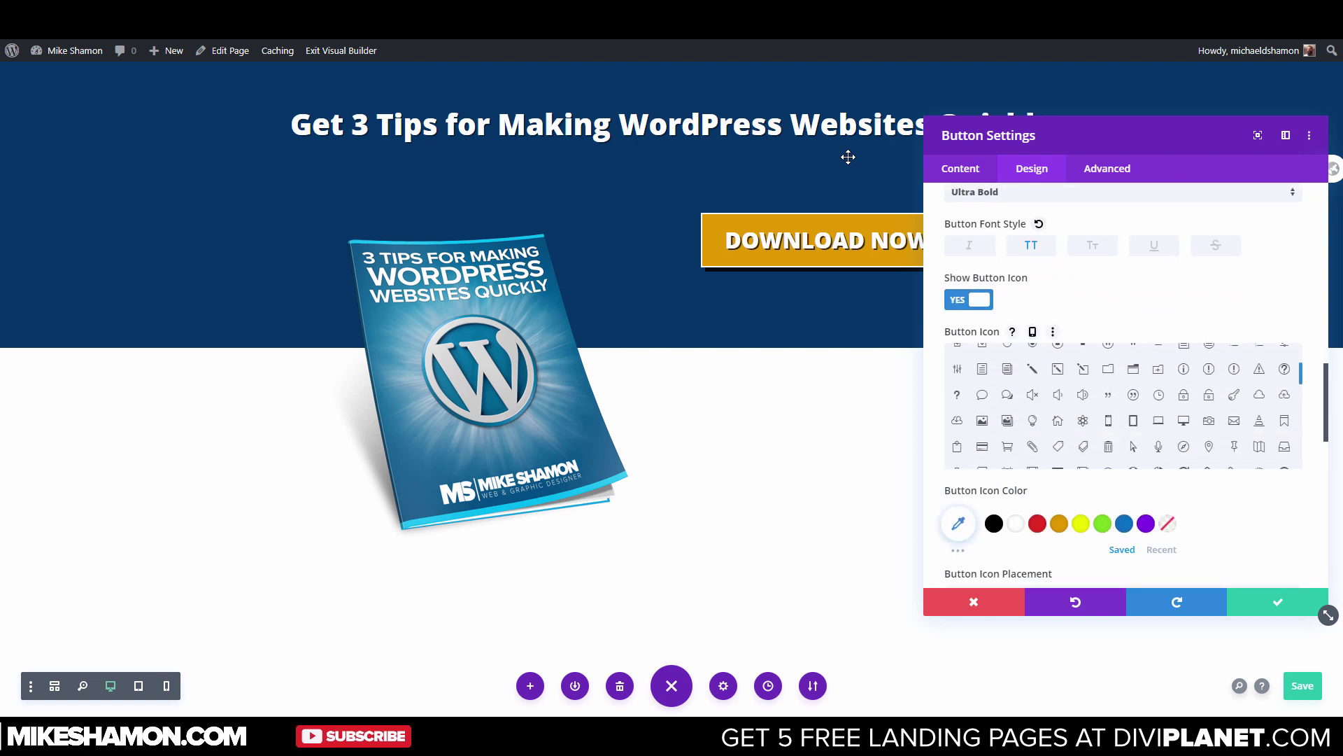
pyautogui.scroll(-5, 1123, 406)
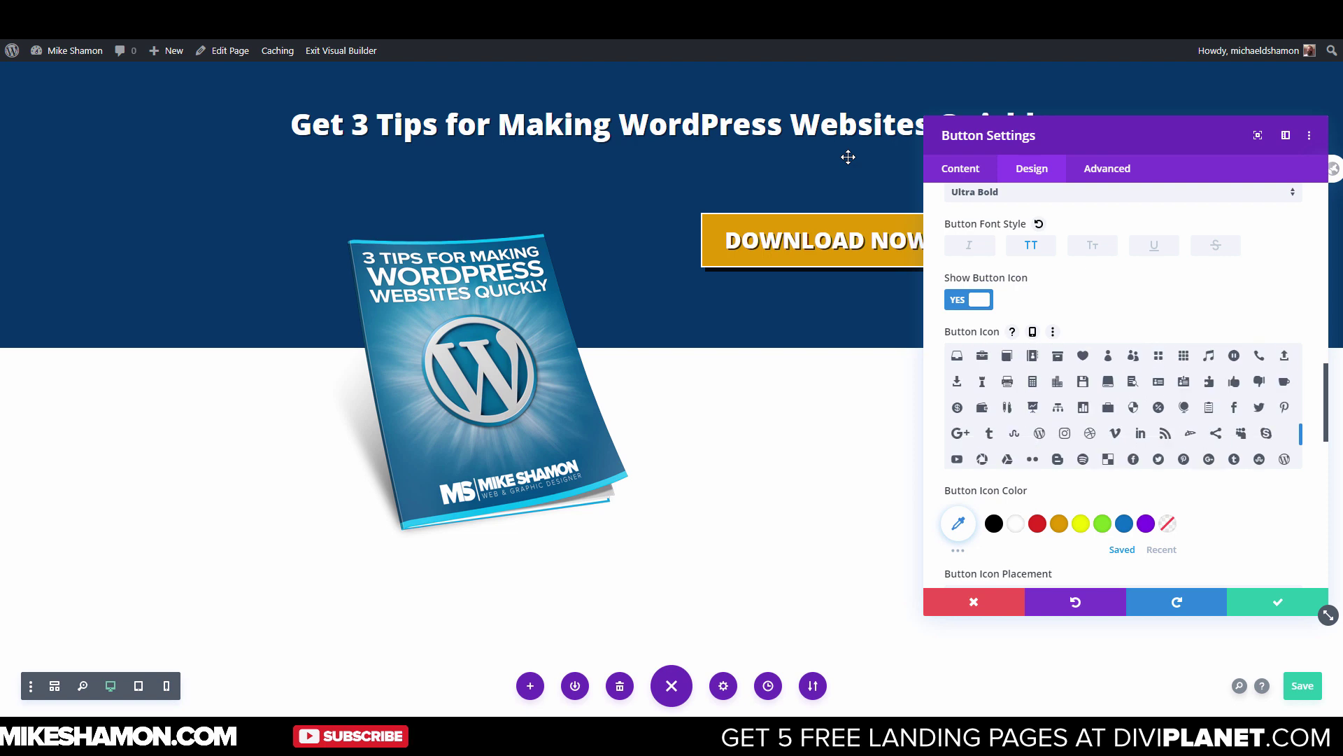
pyautogui.scroll(2, 1123, 406)
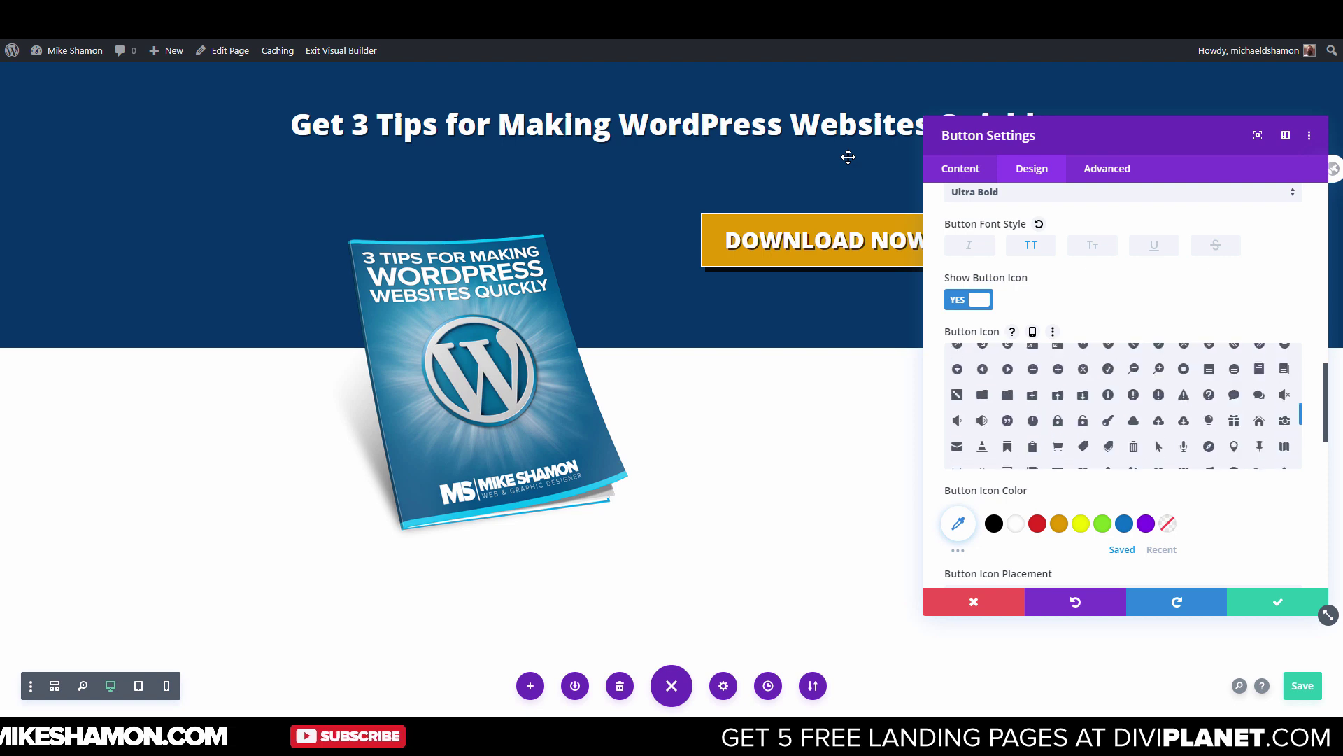
pyautogui.click(1184, 421)
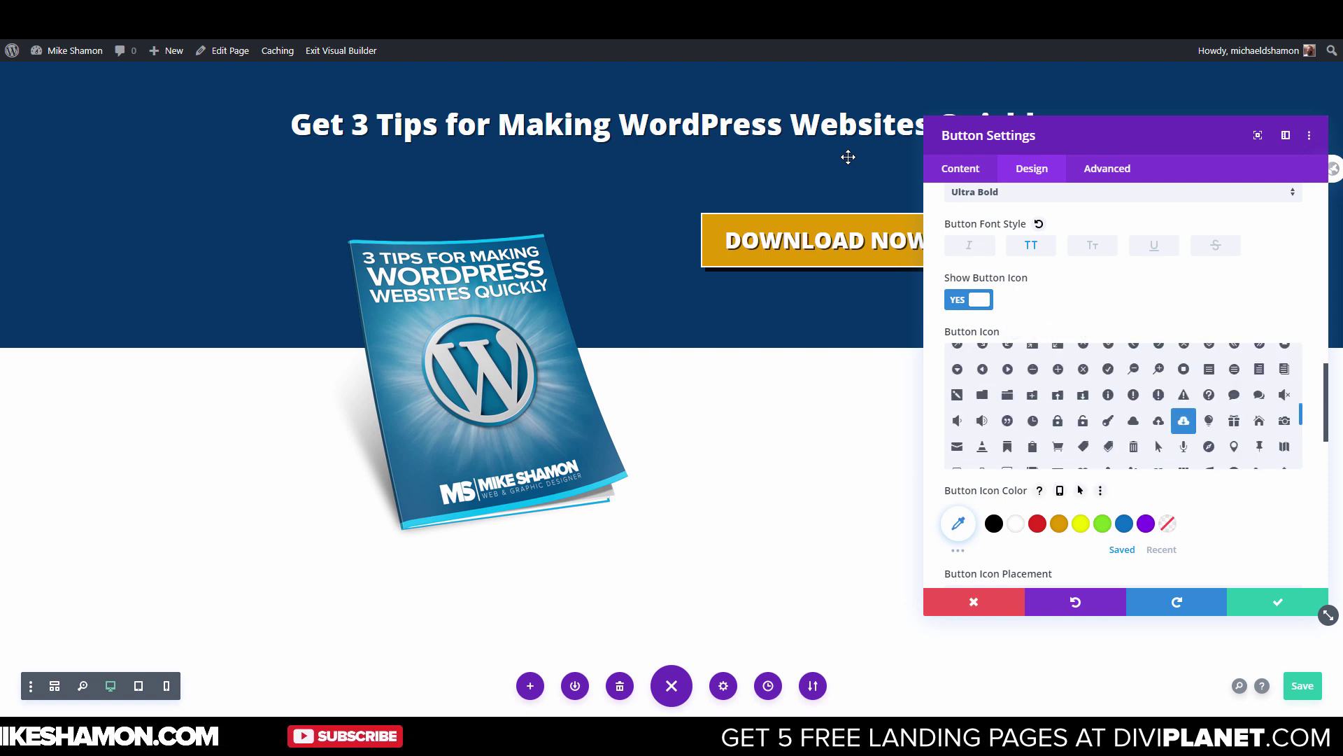
# Place the icon on the left of the button text and make it show permanently instead of only on hover
pyautogui.scroll(-2, 1123, 503)
pyautogui.click(1123, 478)
pyautogui.click(1123, 483)
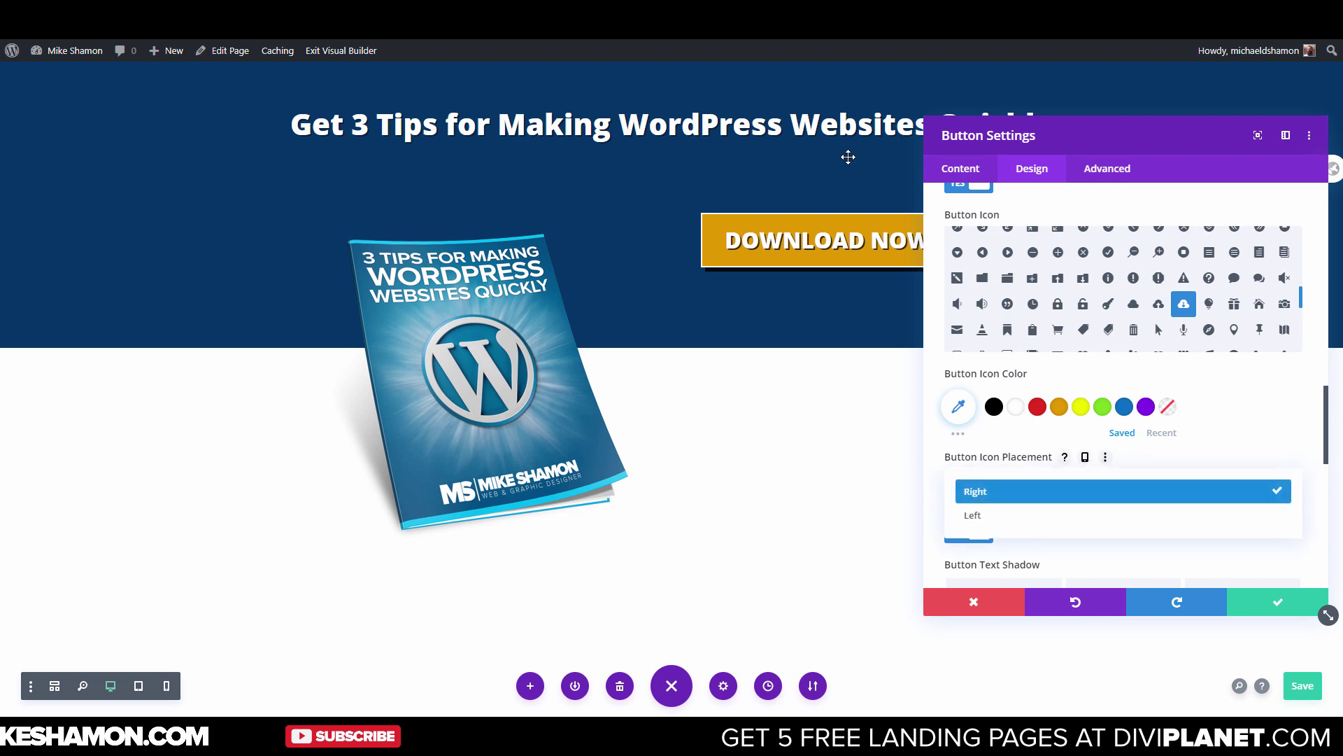
pyautogui.click(1119, 491)
pyautogui.click(1123, 481)
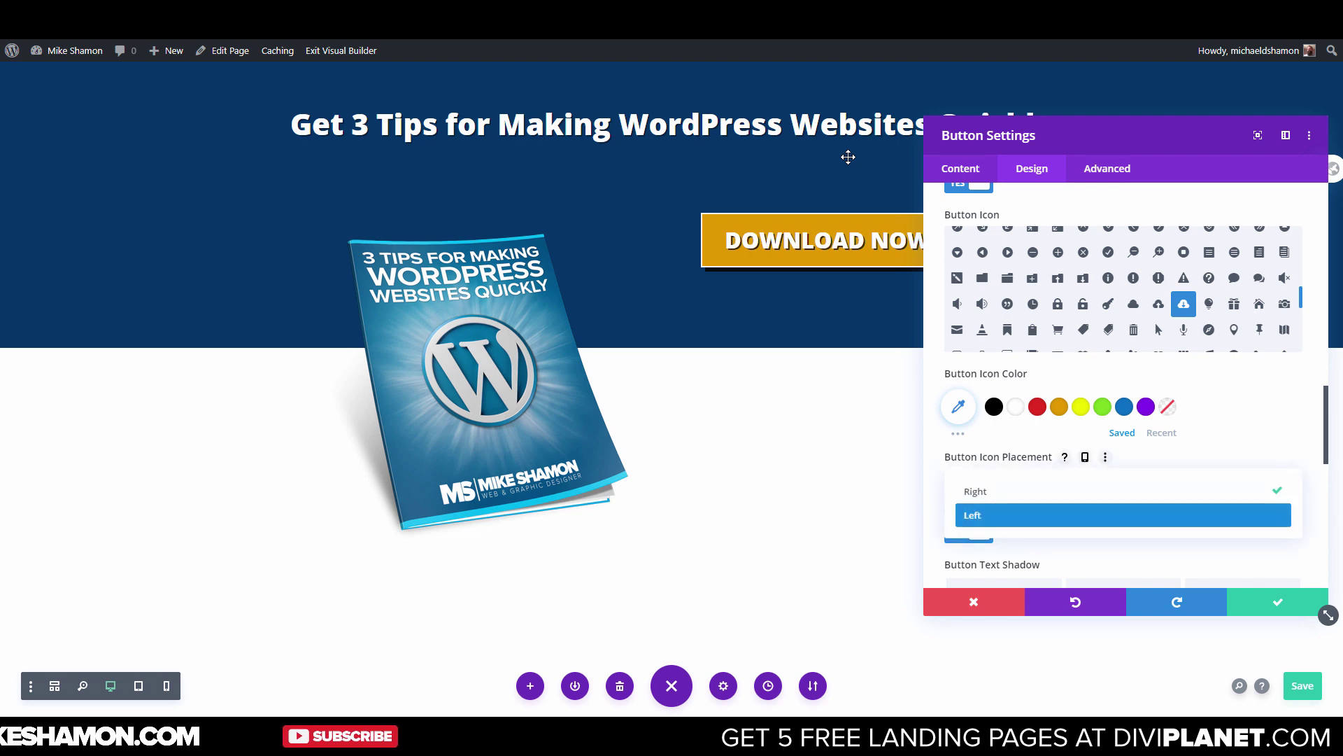
pyautogui.click(1050, 514)
pyautogui.scroll(-2, 1125, 392)
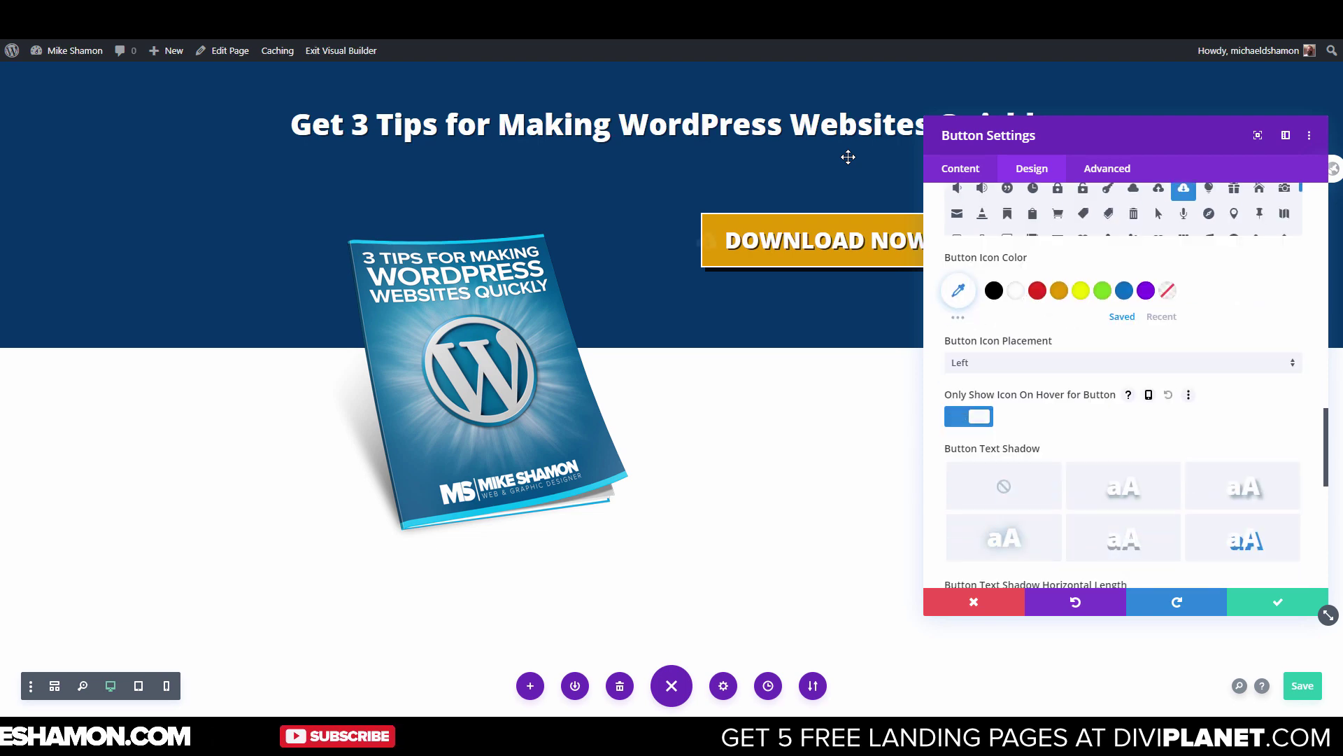
pyautogui.click(968, 417)
pyautogui.moveTo(1125, 135)
pyautogui.mouseDown()
pyautogui.moveTo(250, 125)
pyautogui.moveTo(298, 125)
pyautogui.mouseUp()
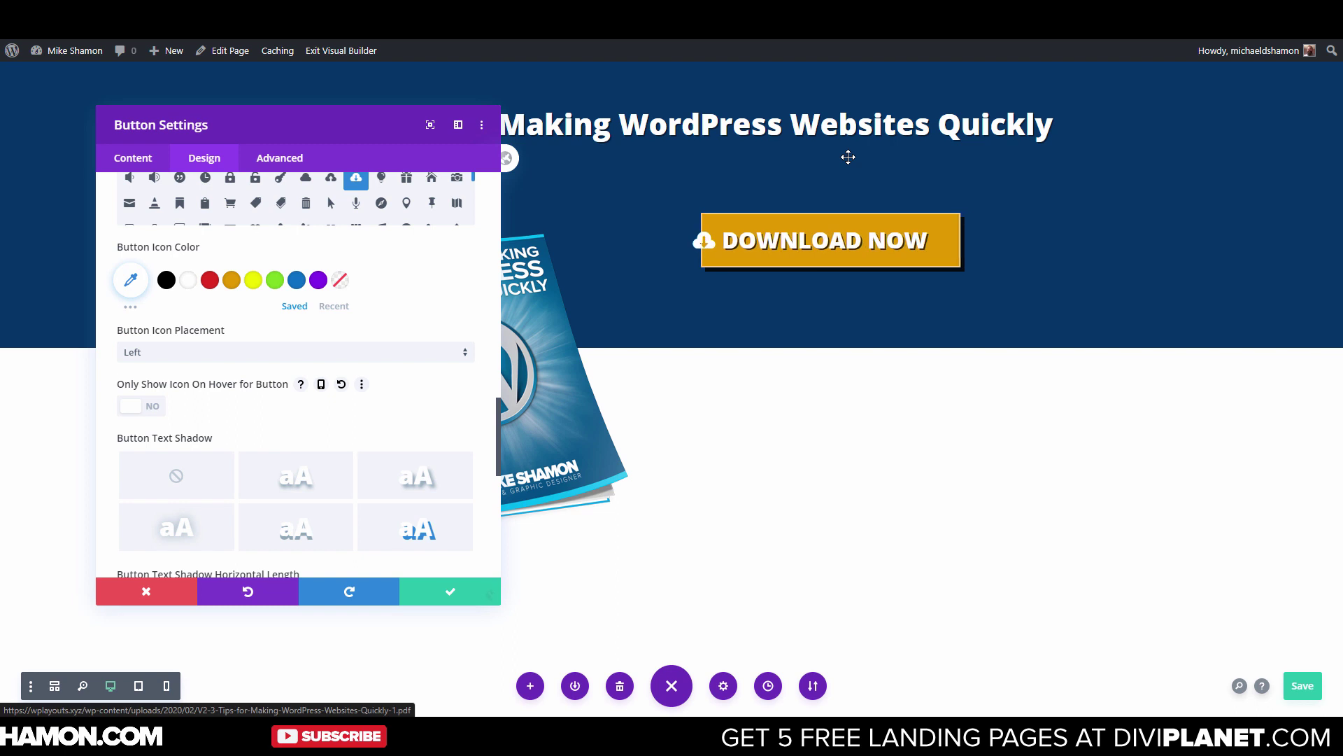
# Center the Download Now button in its column and set its linked left and right padding to 15%
pyautogui.scroll(-3, 177, 476)
pyautogui.scroll(10, 176, 476)
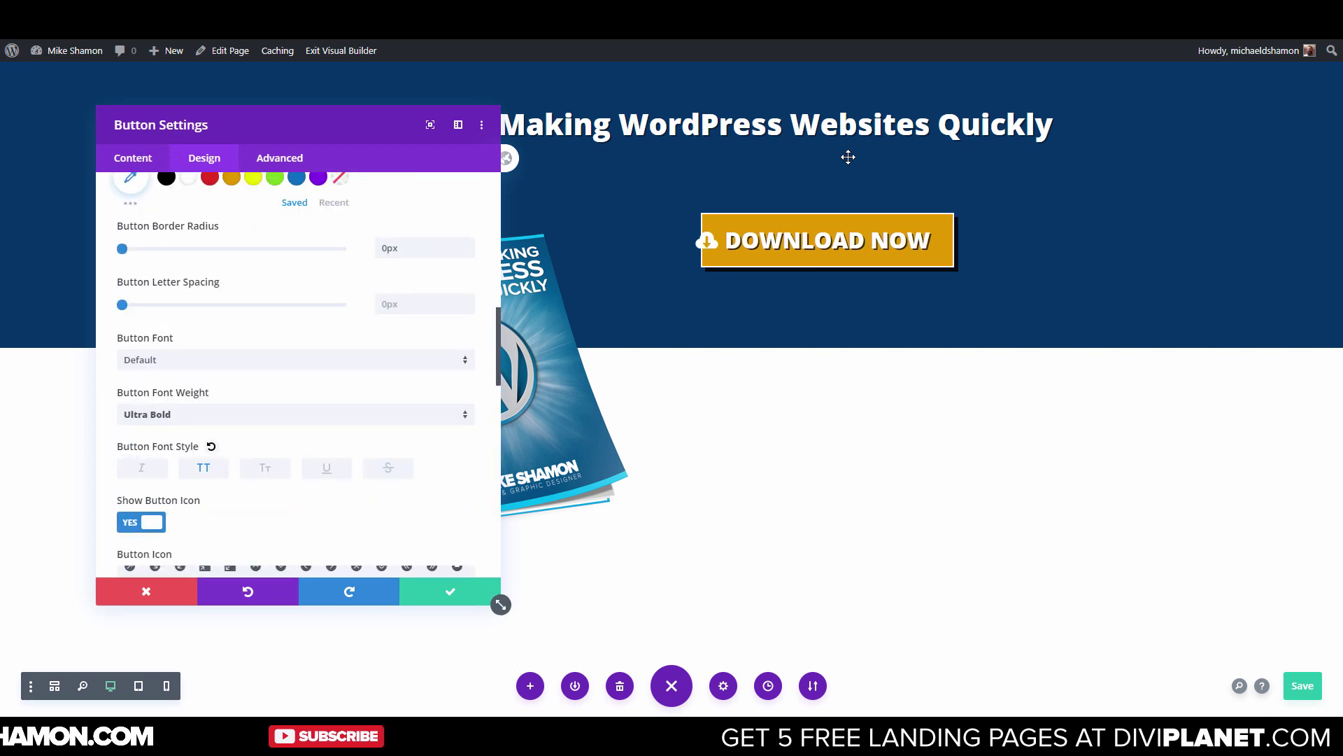
pyautogui.scroll(10, 177, 476)
pyautogui.click(139, 313)
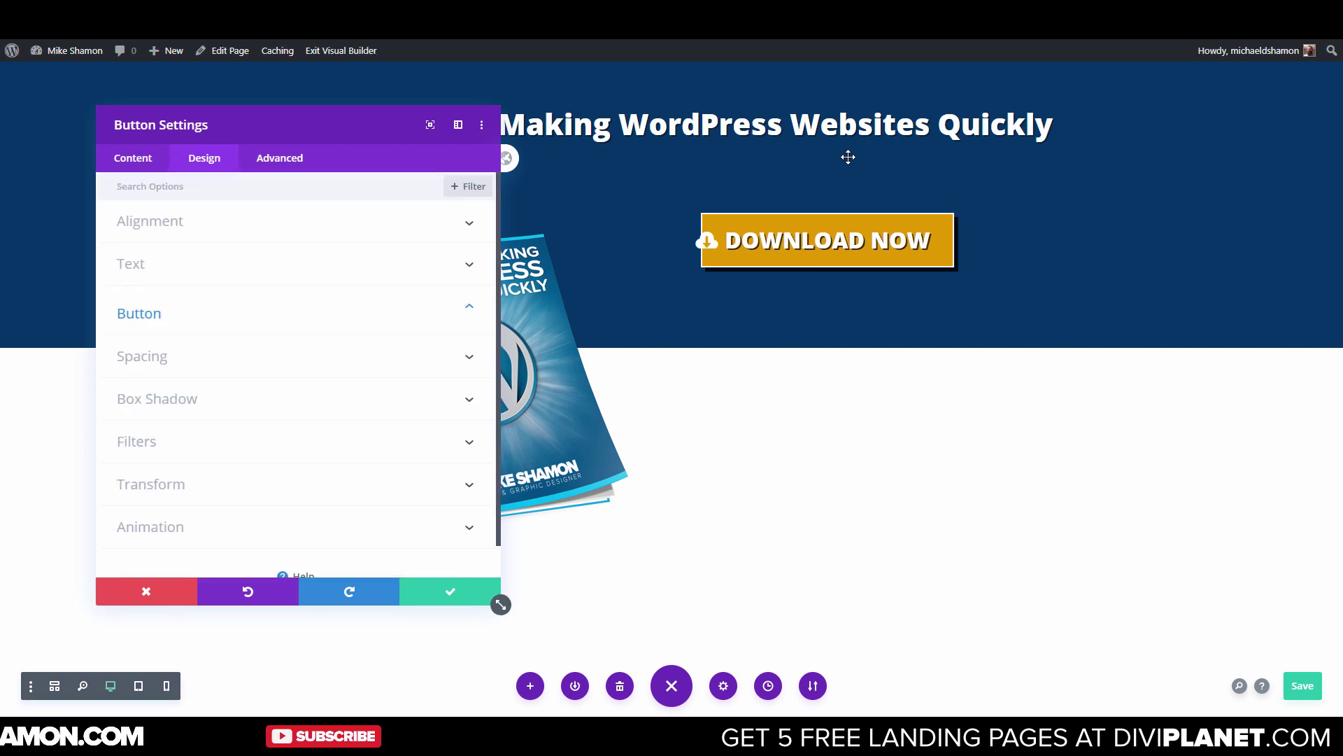
pyautogui.click(150, 222)
pyautogui.click(296, 271)
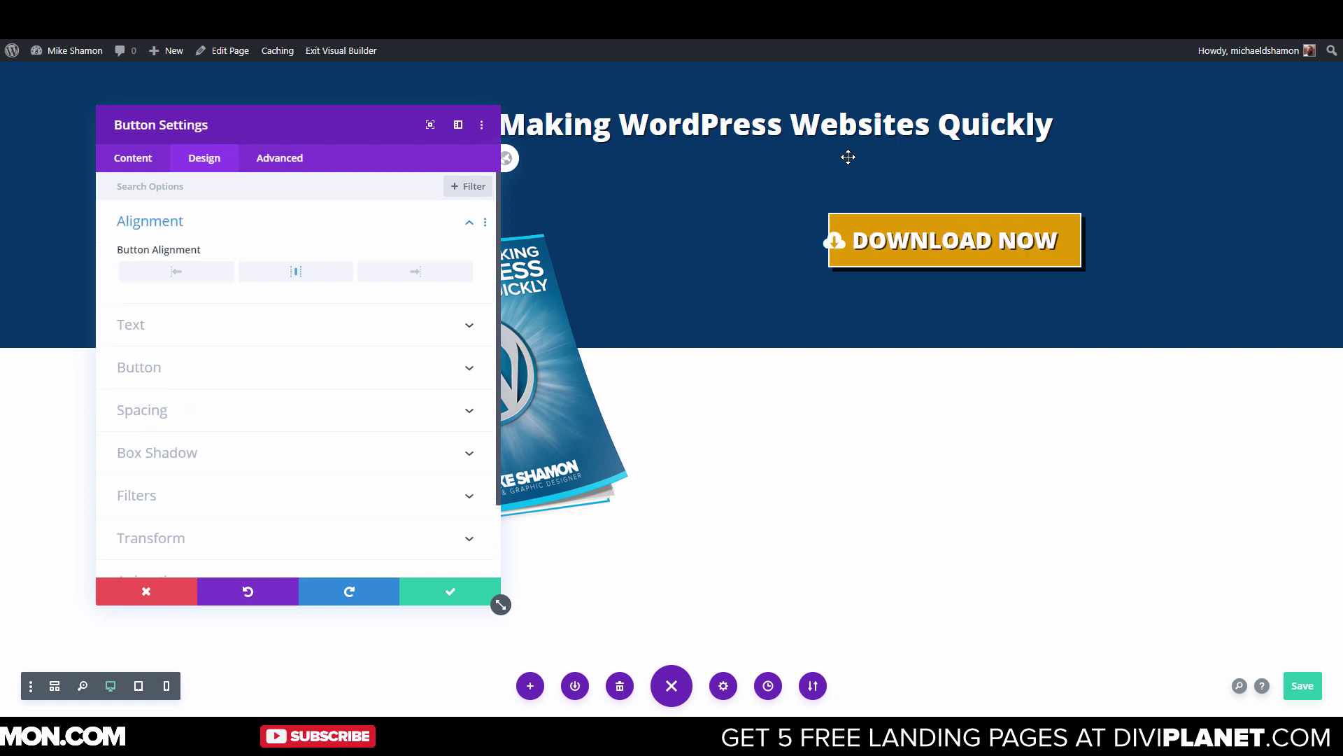
pyautogui.click(142, 410)
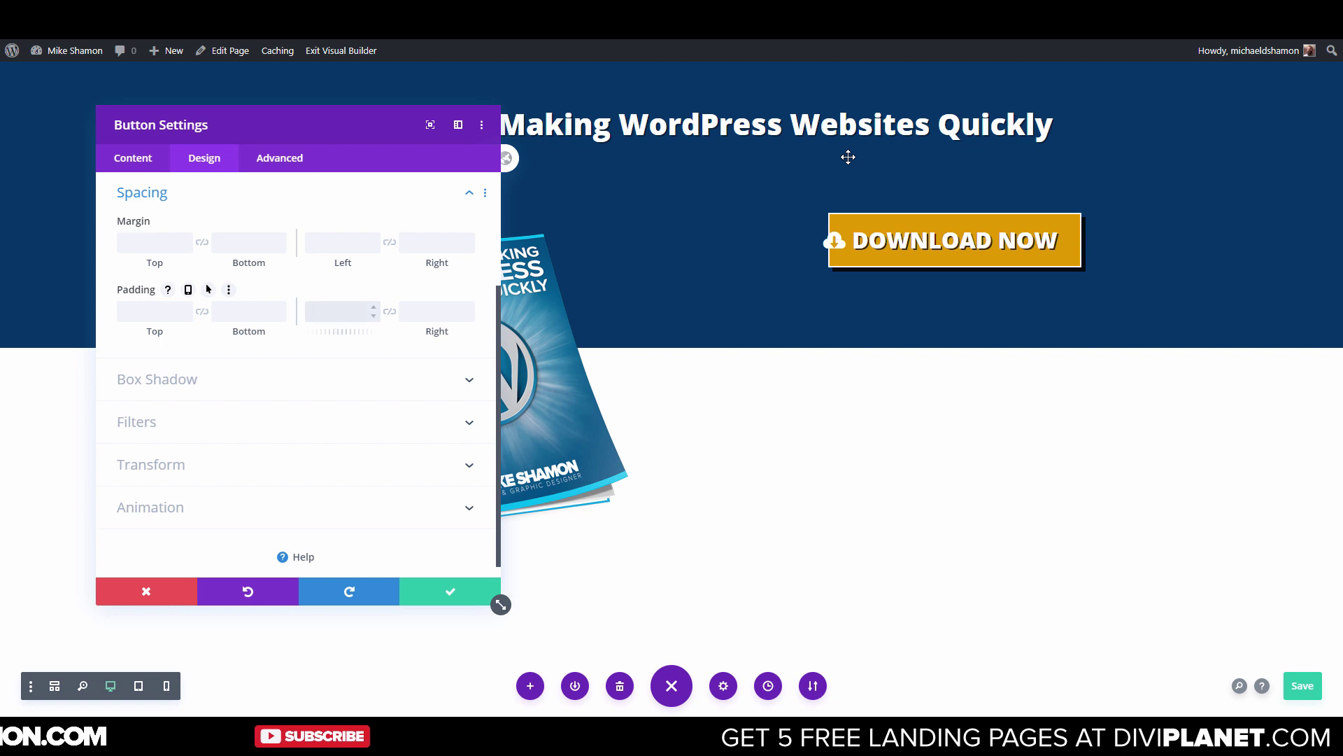
pyautogui.click(390, 311)
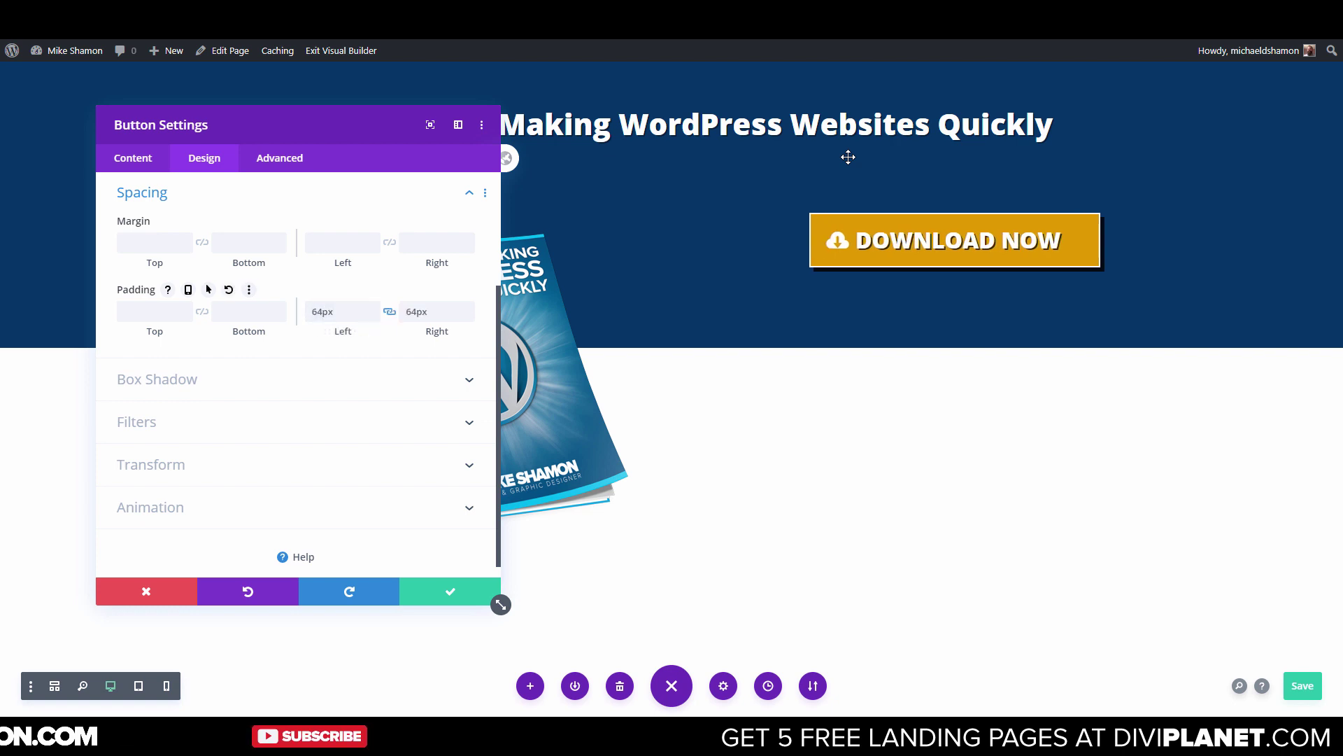
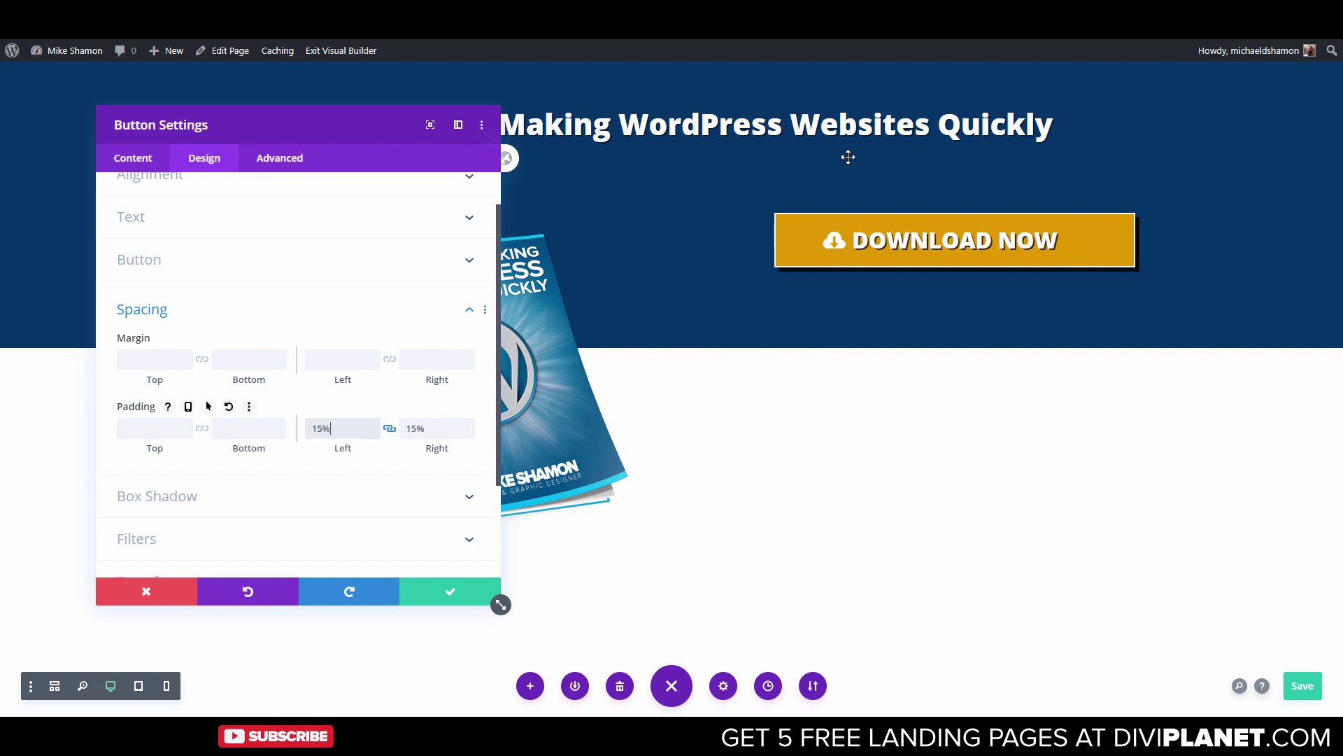
# Give the button a phone-specific left and right padding of 8%
pyautogui.click(187, 407)
pyautogui.click(417, 433)
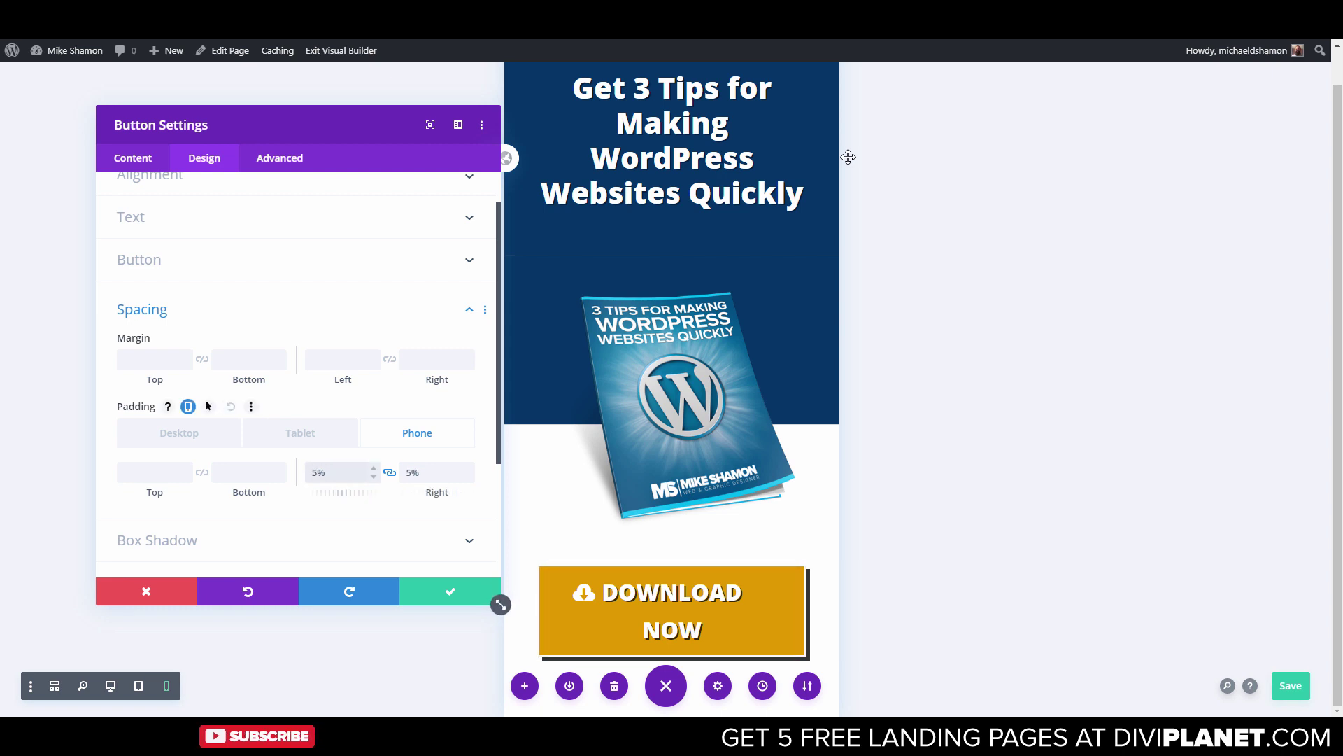
pyautogui.click(343, 472)
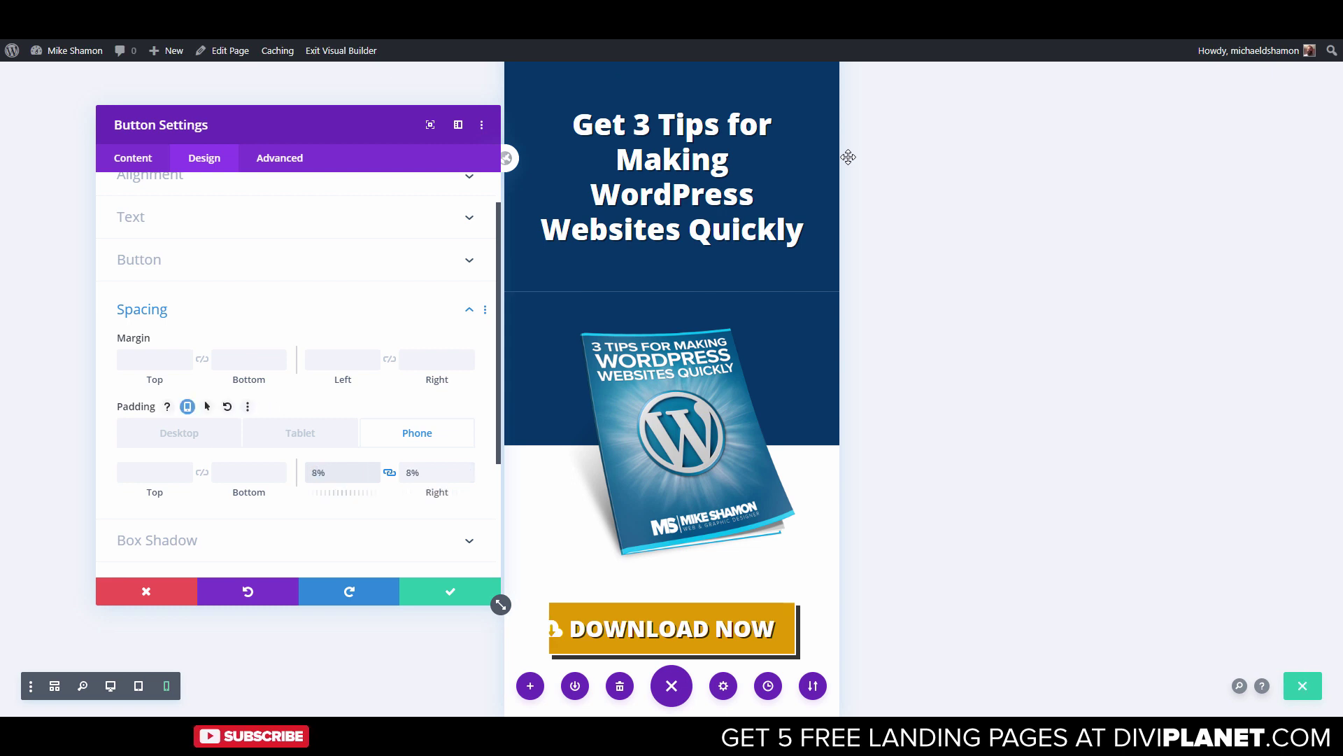
# Reduce the Download Now button's text size for phones only
pyautogui.scroll(1, 342, 448)
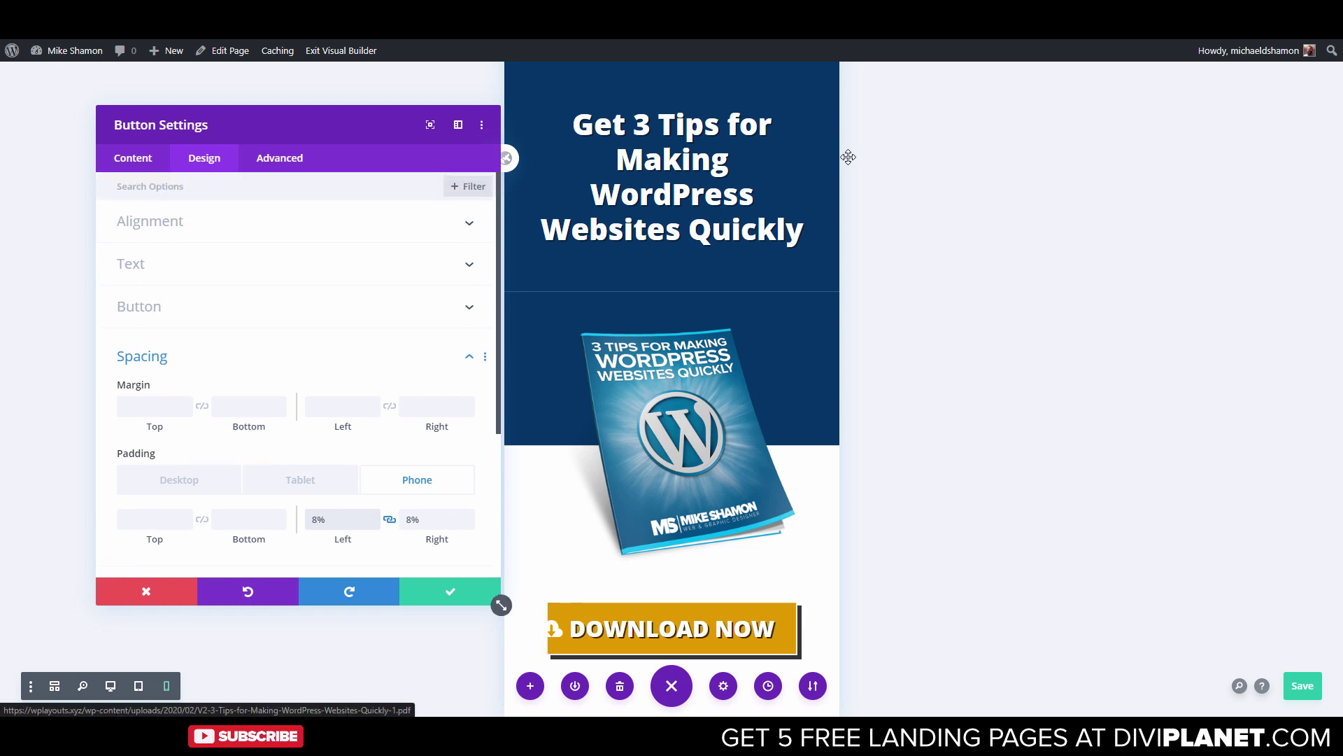
pyautogui.scroll(-3, 300, 420)
pyautogui.click(131, 263)
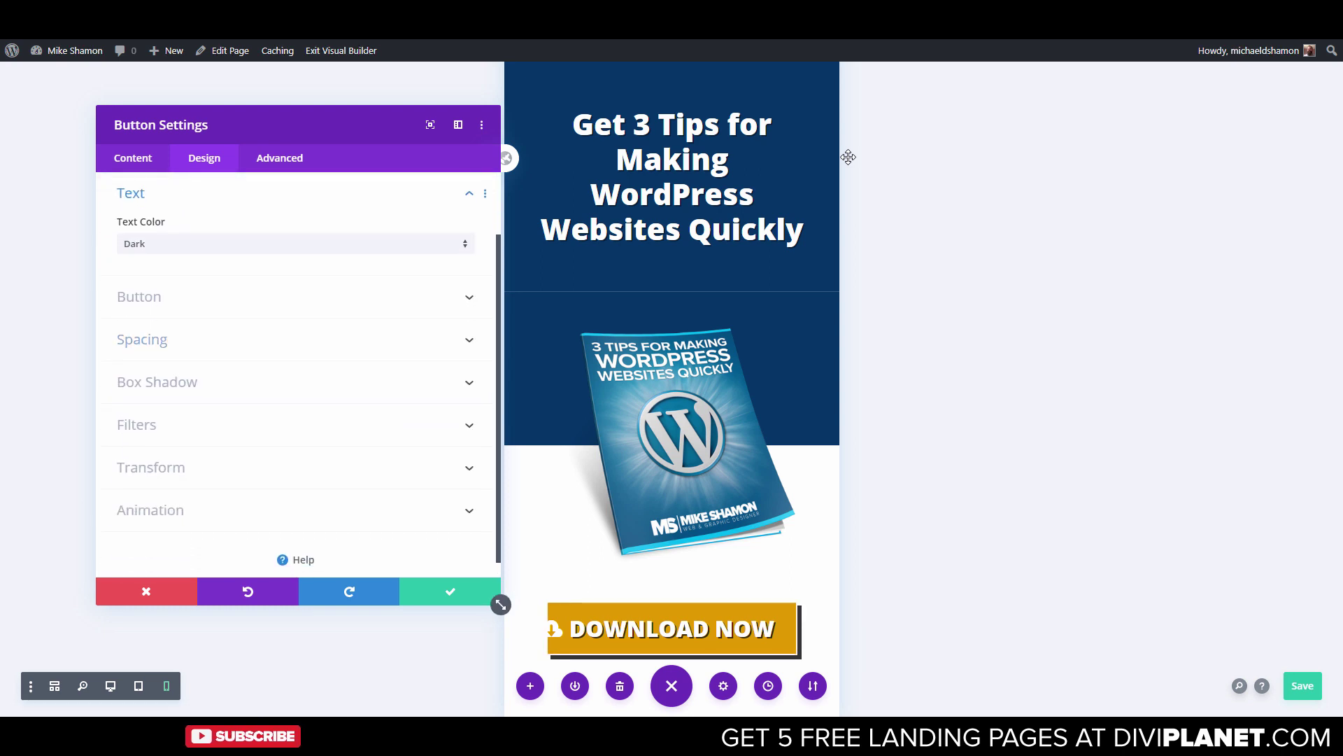
pyautogui.click(138, 297)
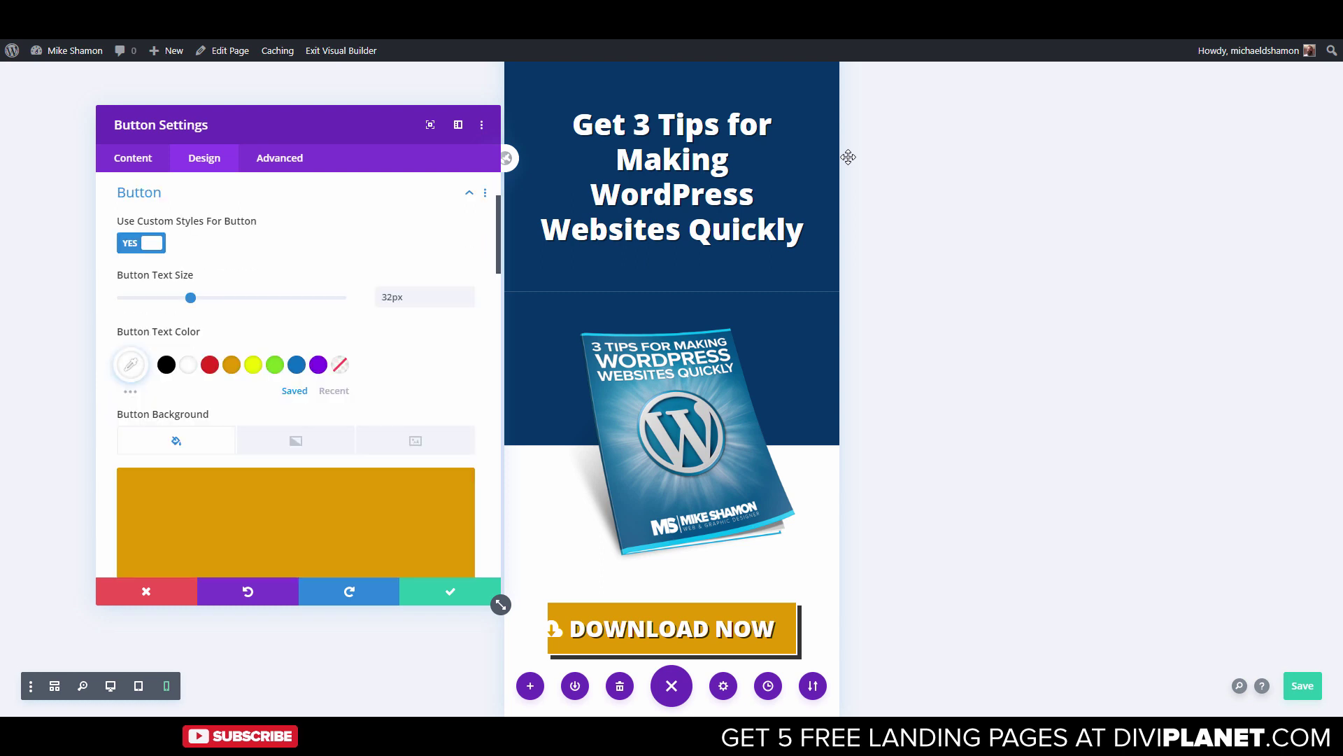
pyautogui.click(226, 275)
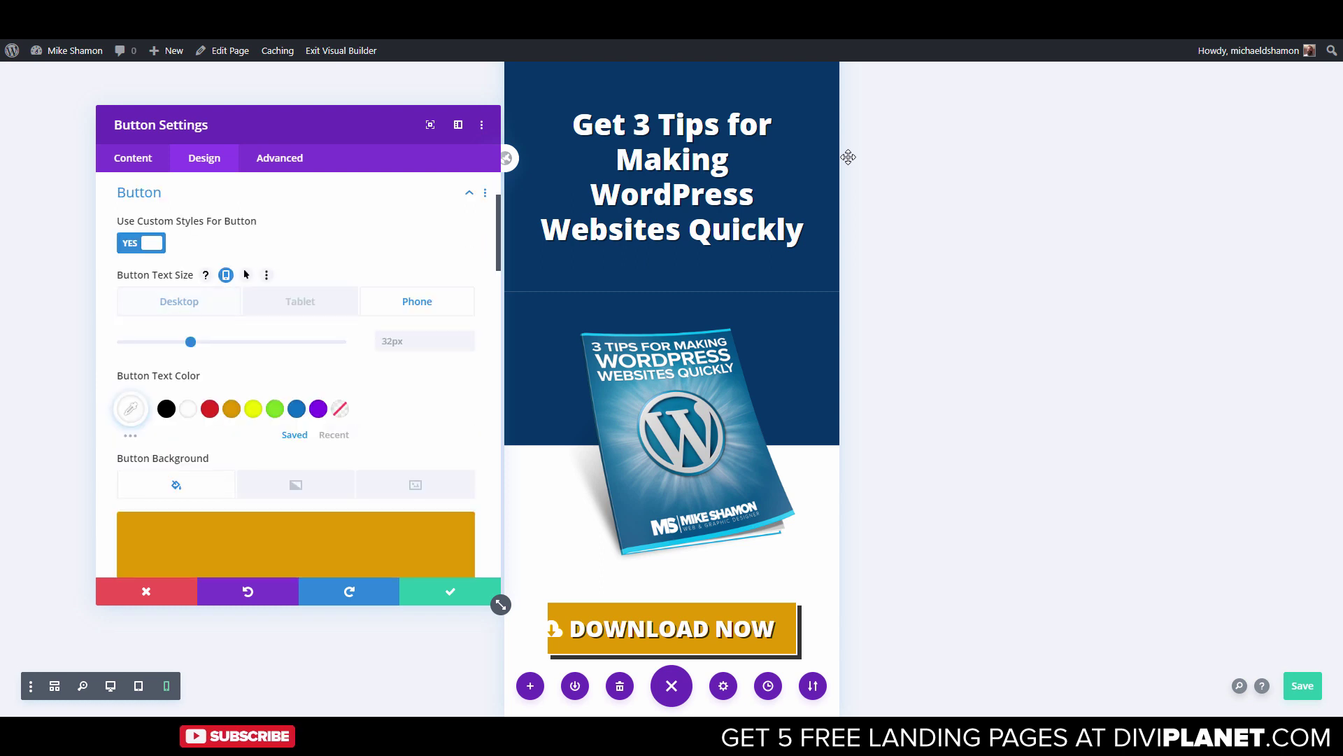
pyautogui.moveTo(181, 342); pyautogui.dragTo(166, 341)
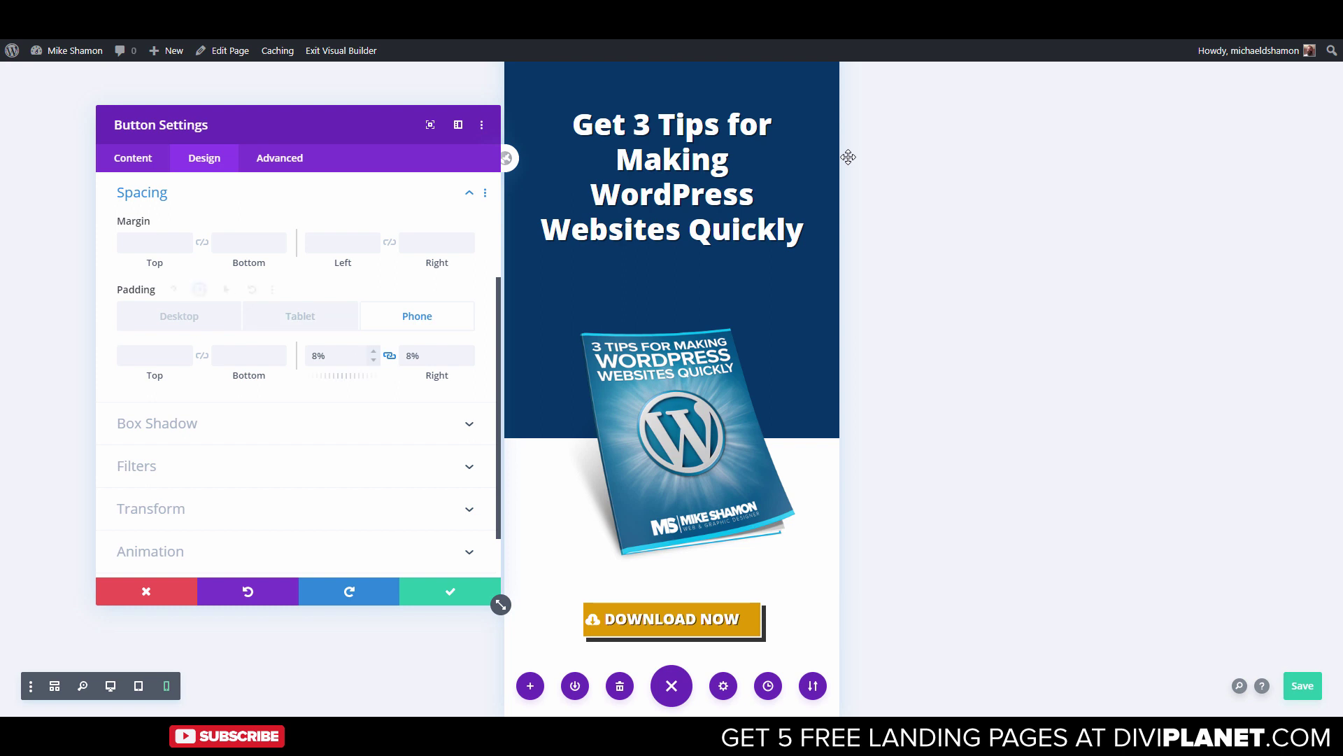
# Clear the phone-specific left and right padding so it inherits 15%, and save the button settings
pyautogui.doubleClick(315, 355)
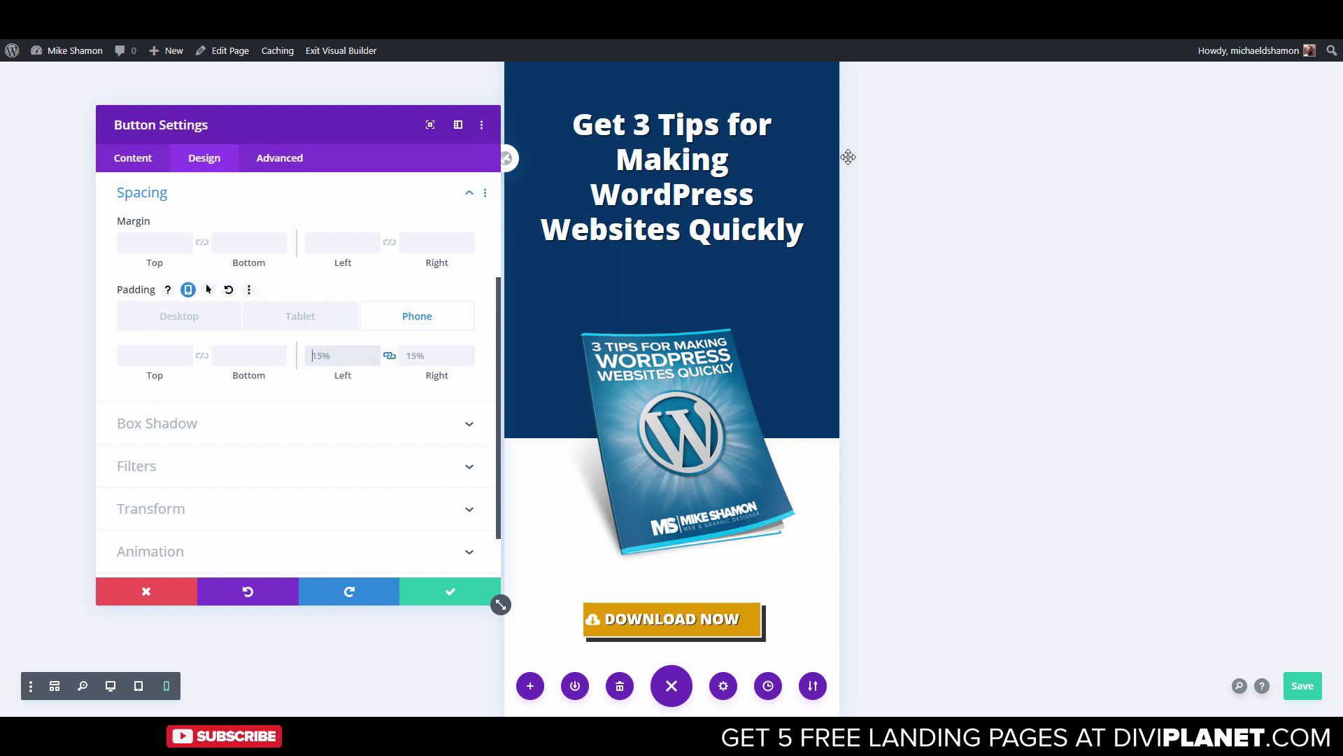
pyautogui.click(300, 317)
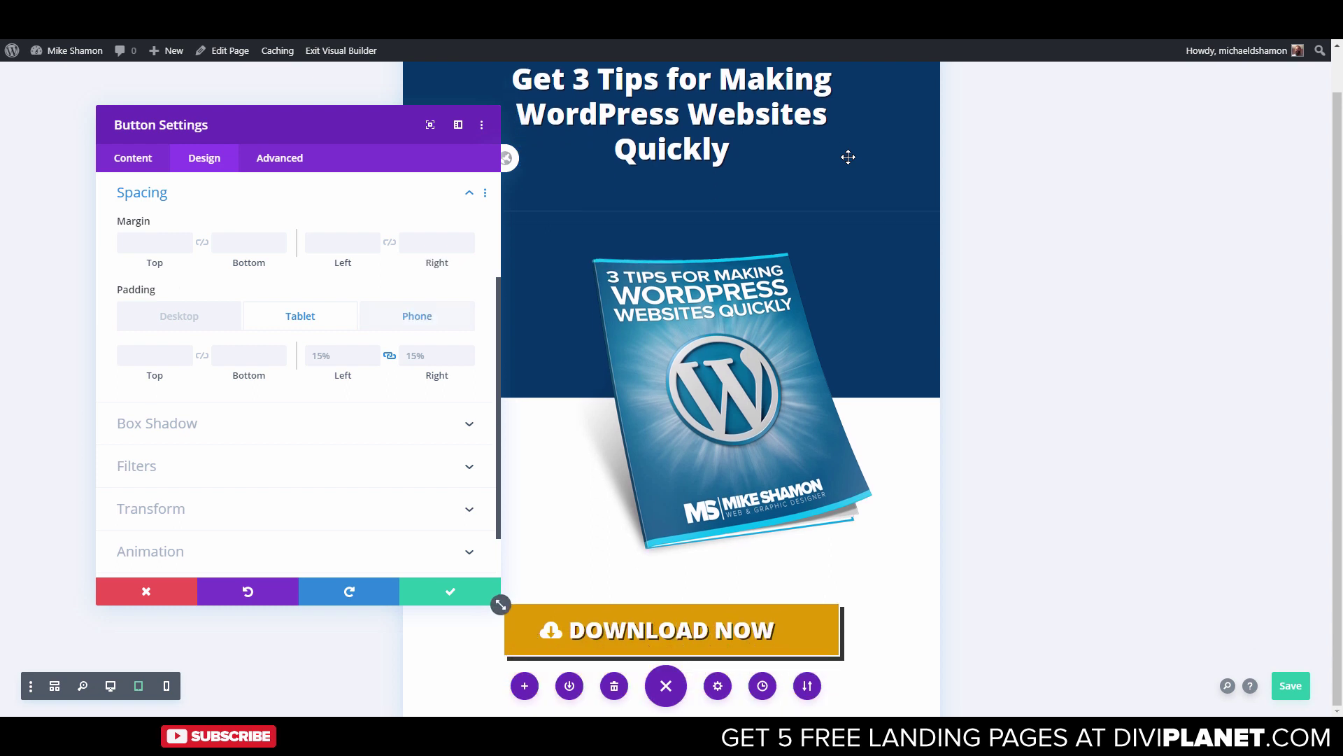
pyautogui.click(417, 316)
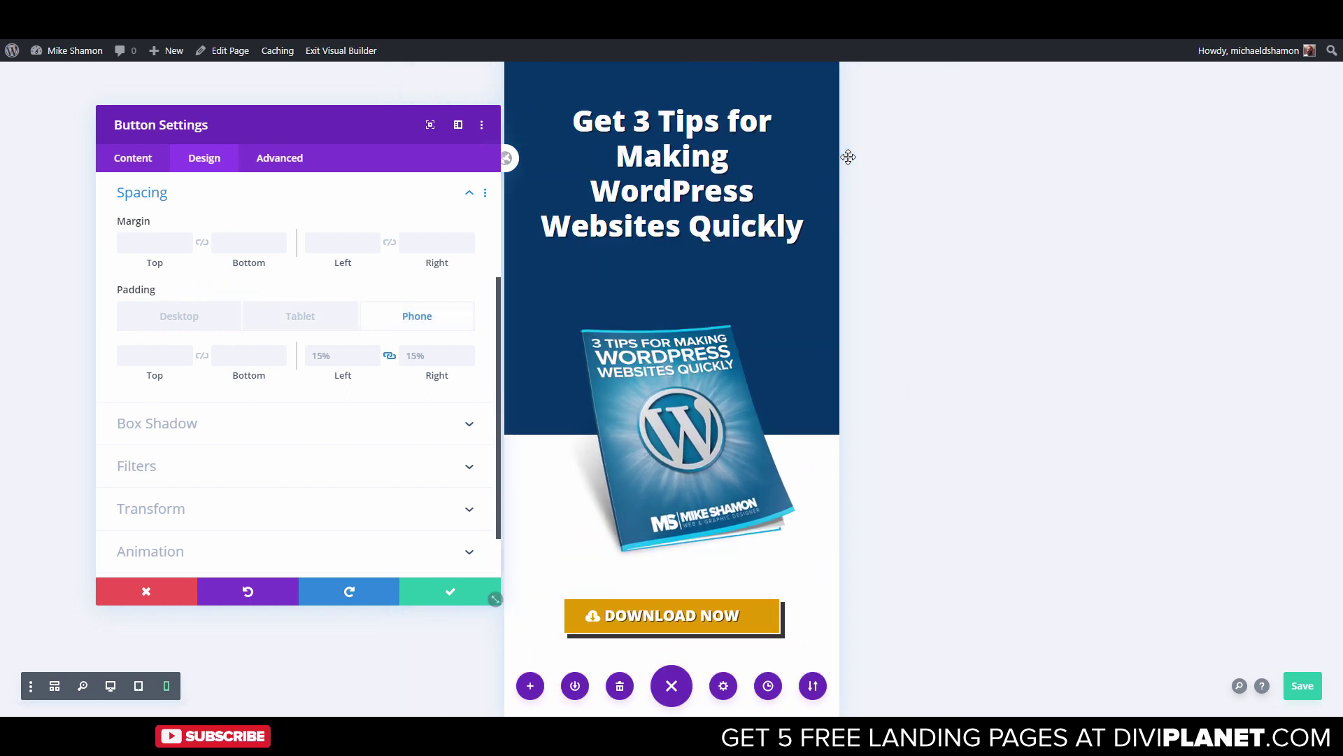
pyautogui.click(458, 586)
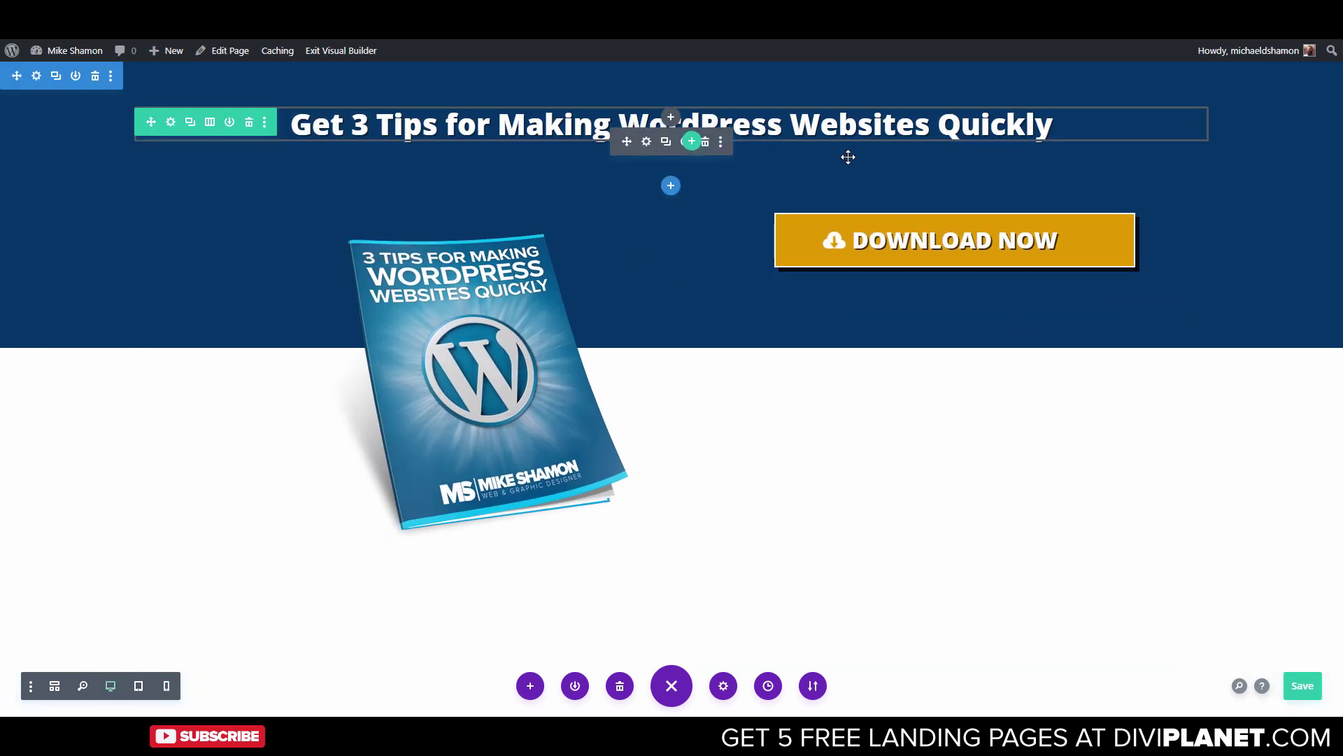
# Set the page heading's phone text size to 28px and save the text settings
pyautogui.click(848, 157)
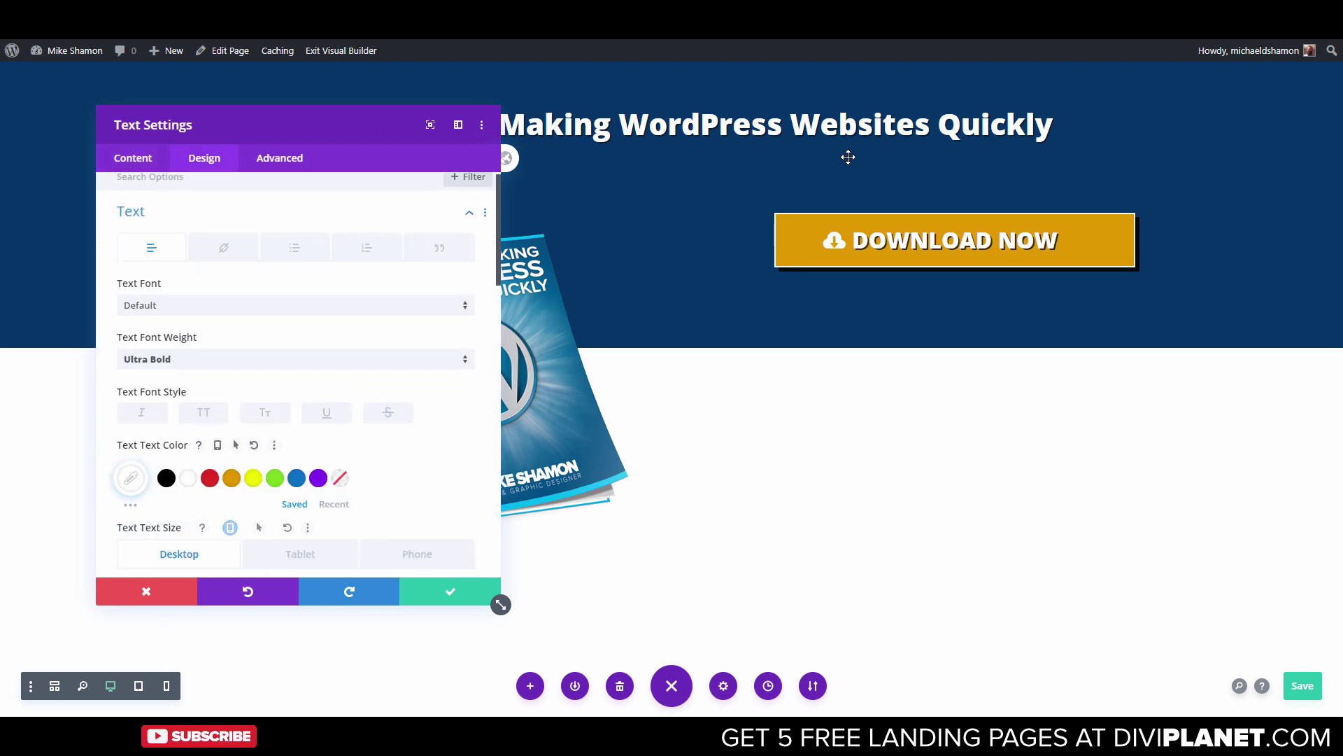
pyautogui.scroll(-3, 298, 374)
pyautogui.click(417, 331)
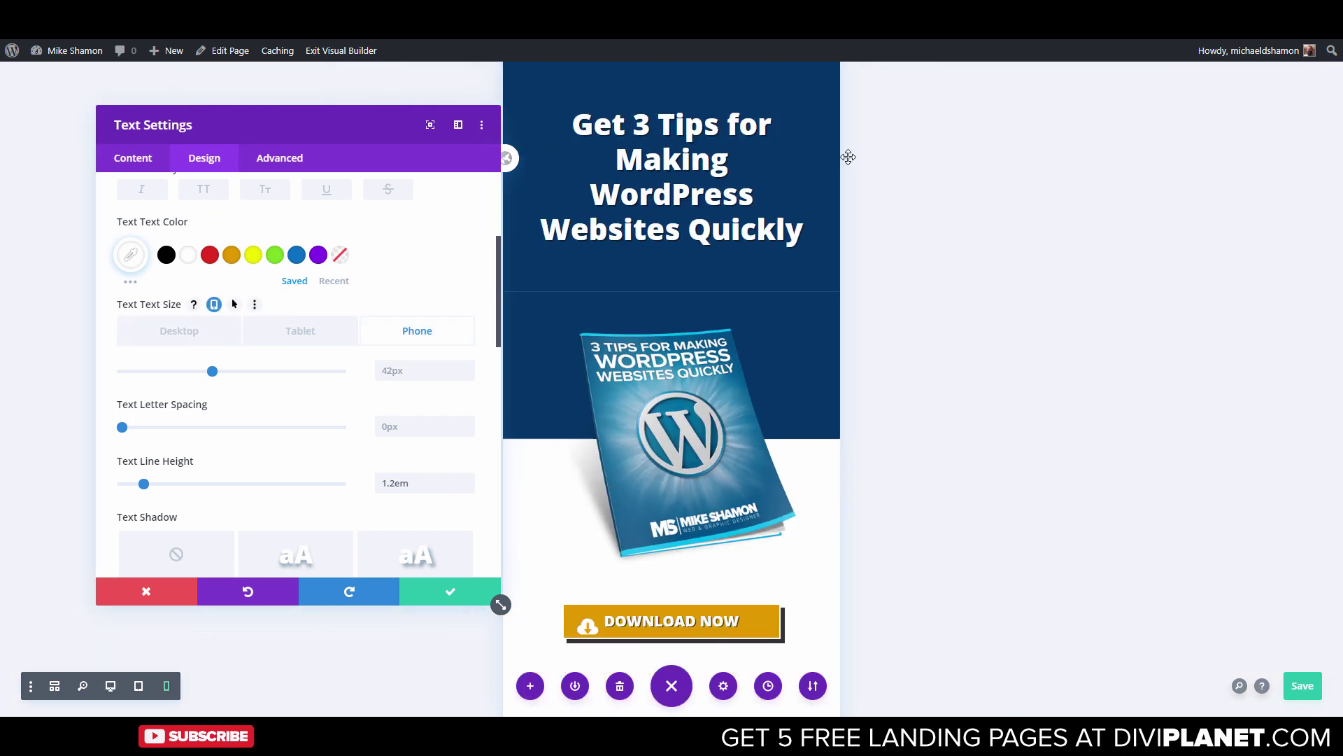
pyautogui.moveTo(212, 371); pyautogui.dragTo(181, 371)
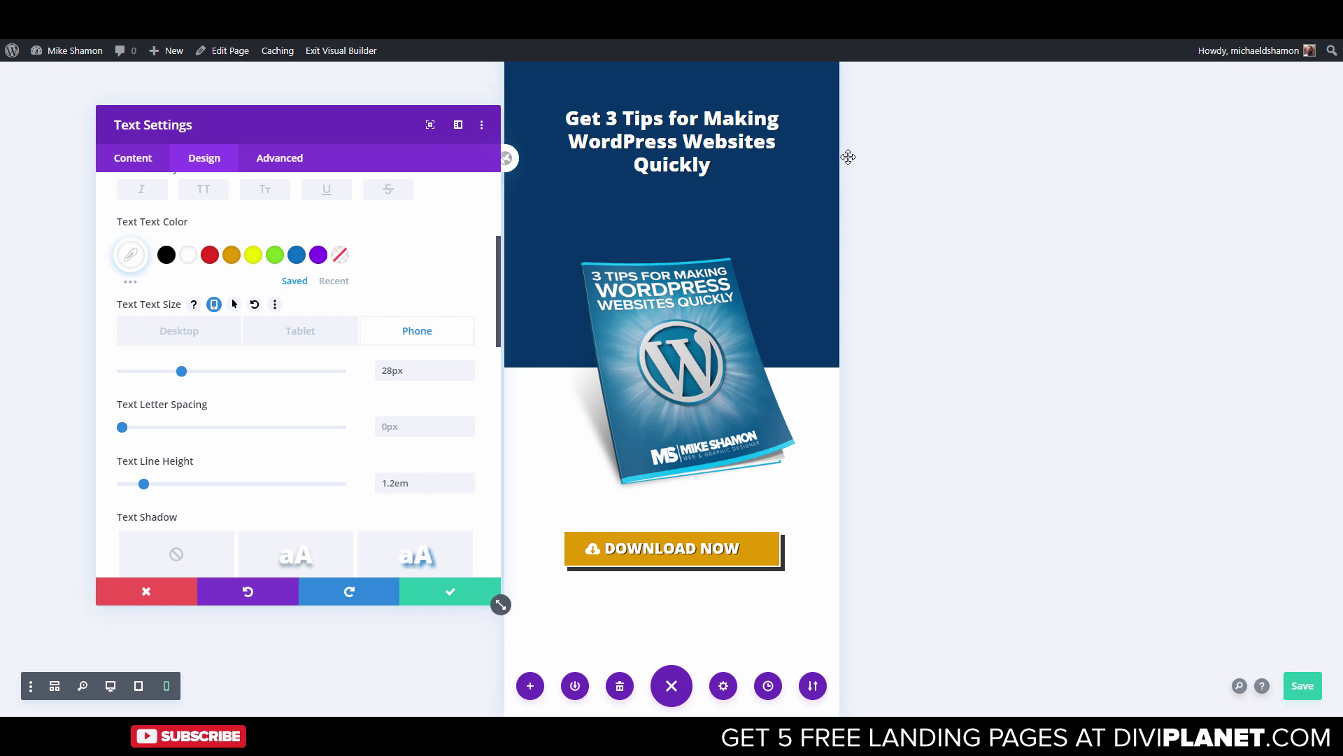
pyautogui.click(450, 591)
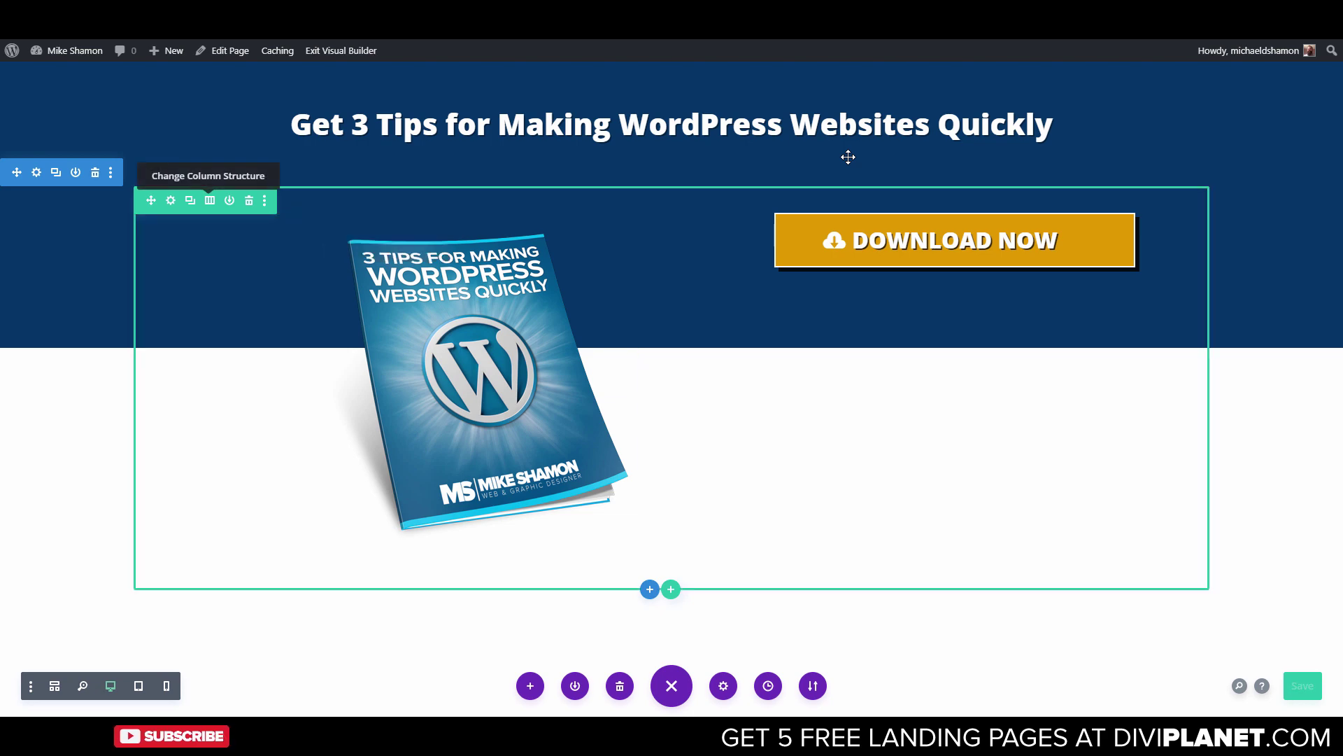
# Change the row holding the book image and the Download Now button to a single-column structure
pyautogui.click(210, 200)
pyautogui.click(126, 282)
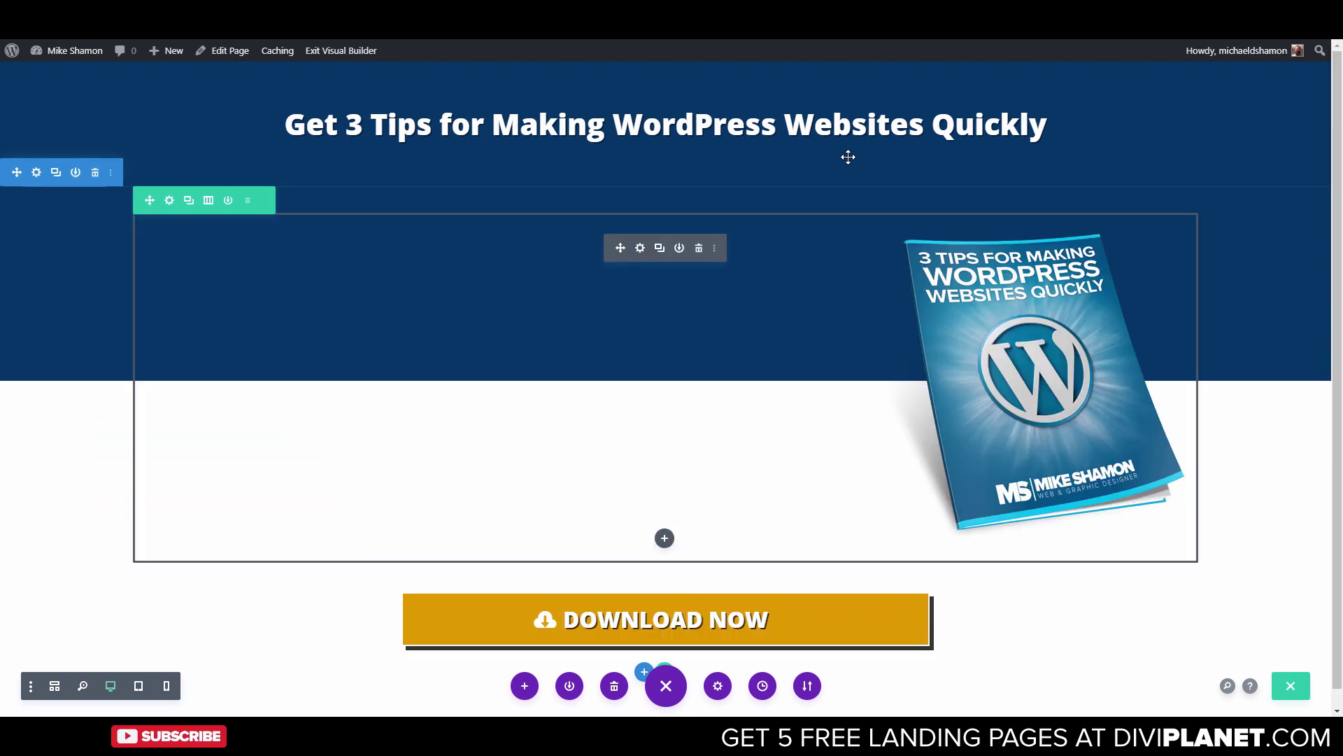
# Centre-align the ebook cover image above the Download Now button and save the image settings
pyautogui.click(640, 248)
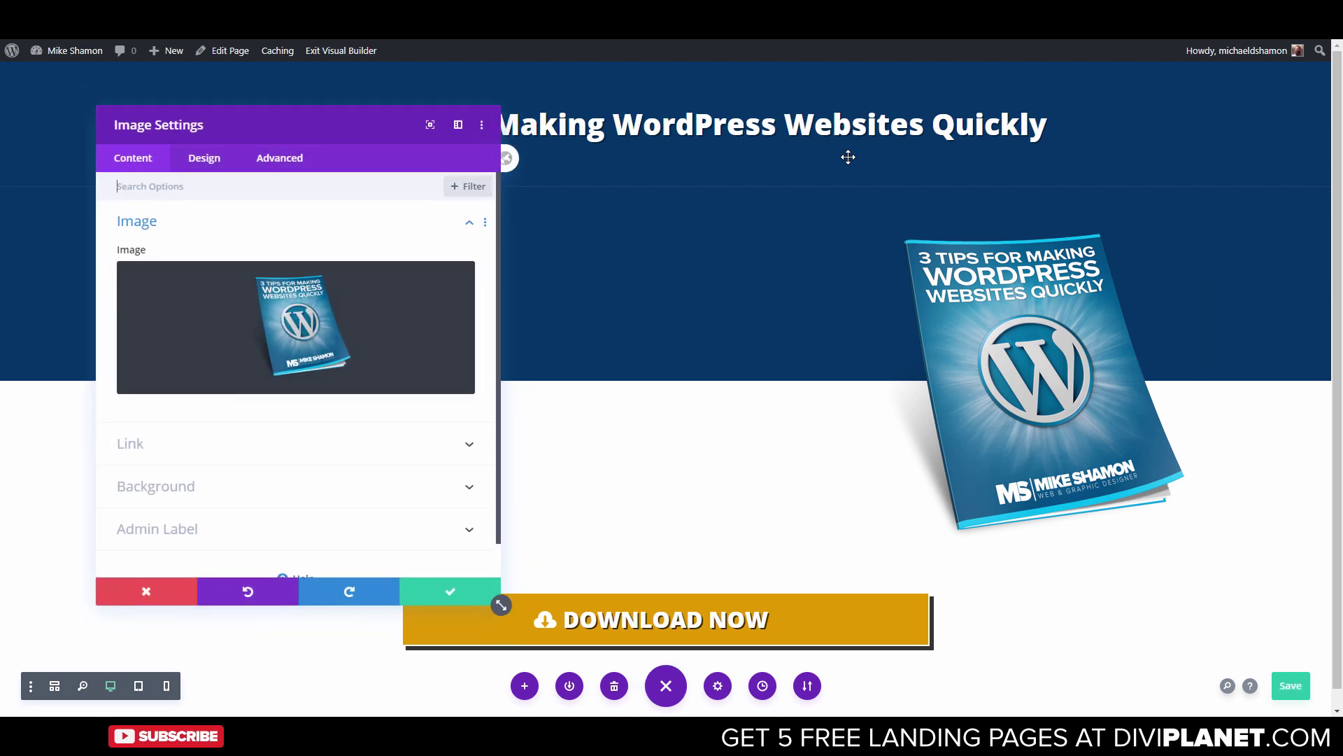
pyautogui.click(204, 159)
pyautogui.click(150, 221)
pyautogui.click(295, 272)
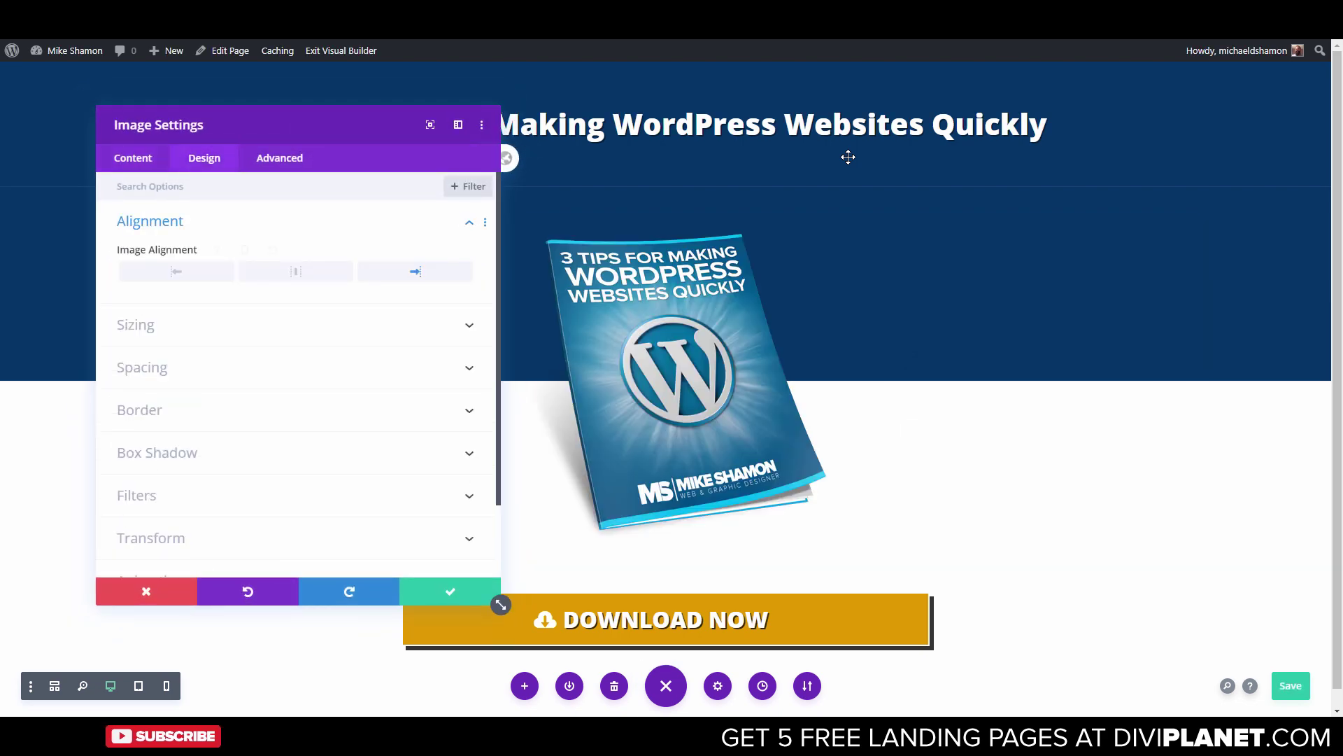
pyautogui.click(450, 592)
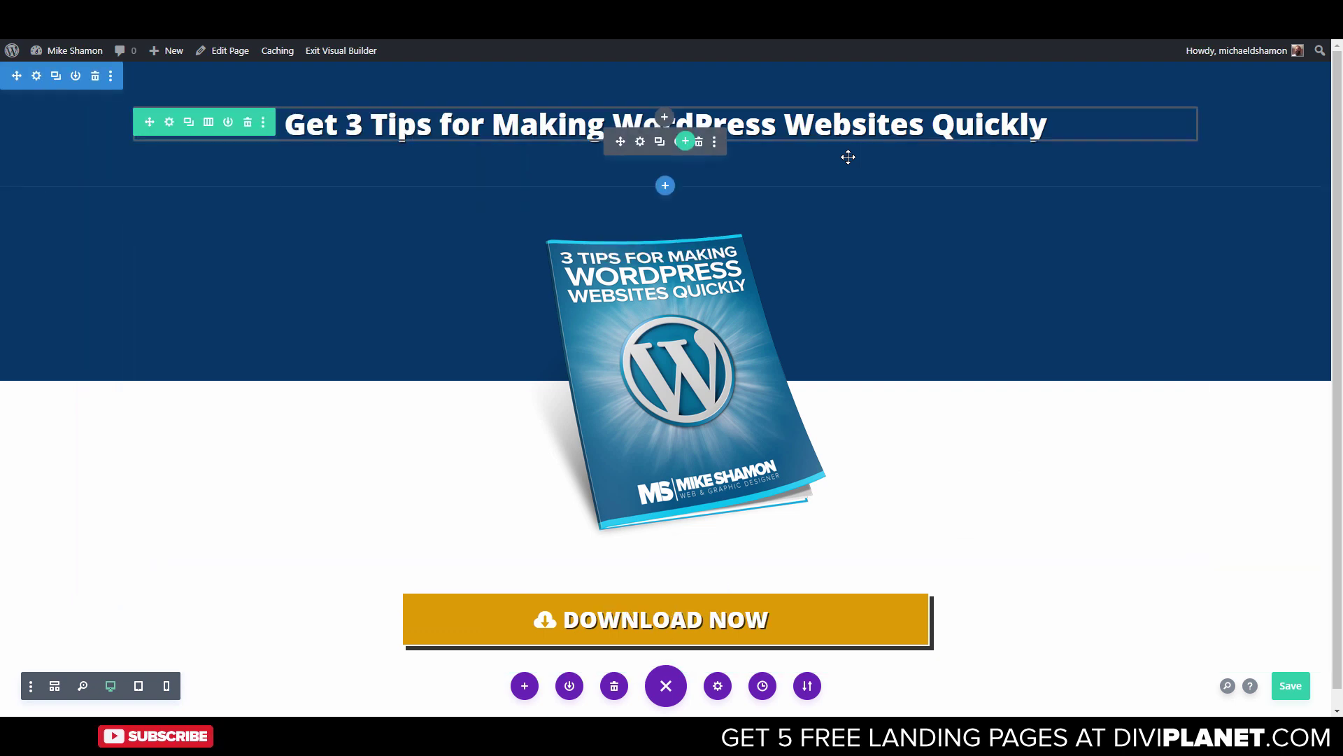
pyautogui.tripleClick(848, 133)
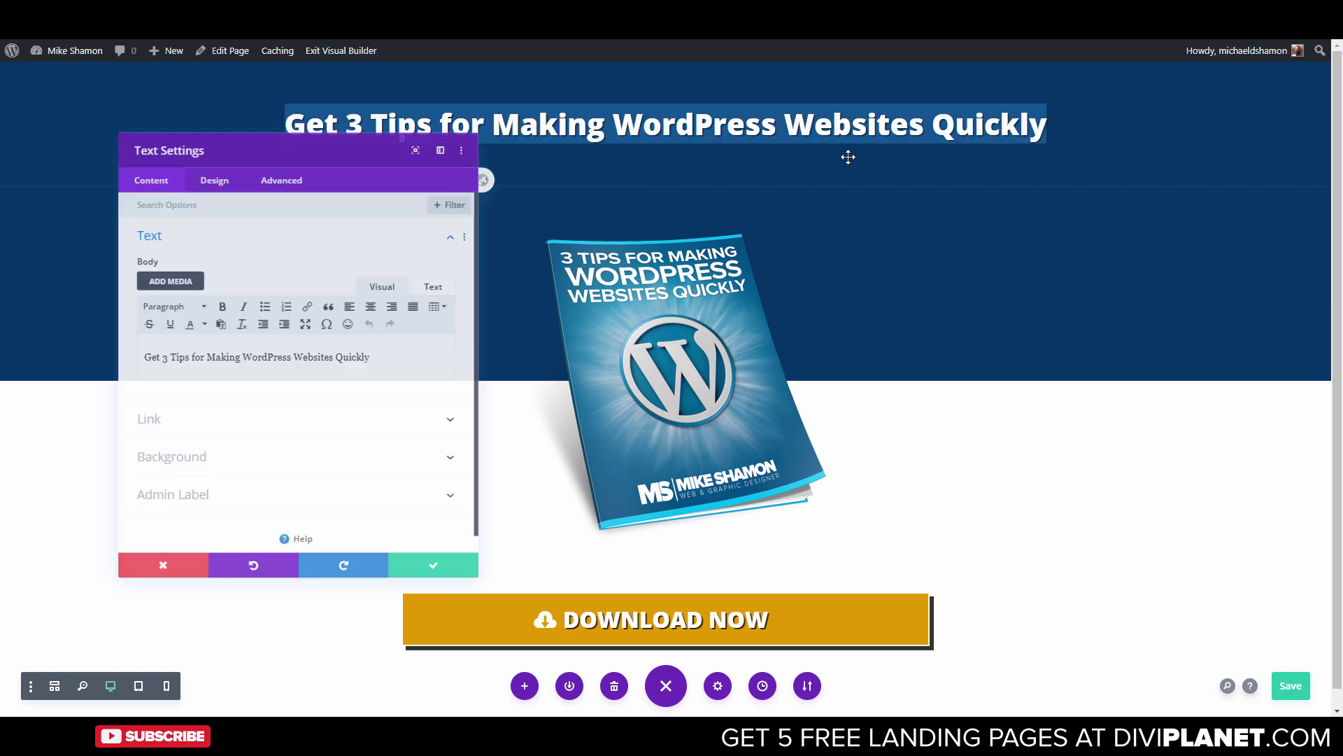
pyautogui.write('TER YOUR EMAIL BELOW')
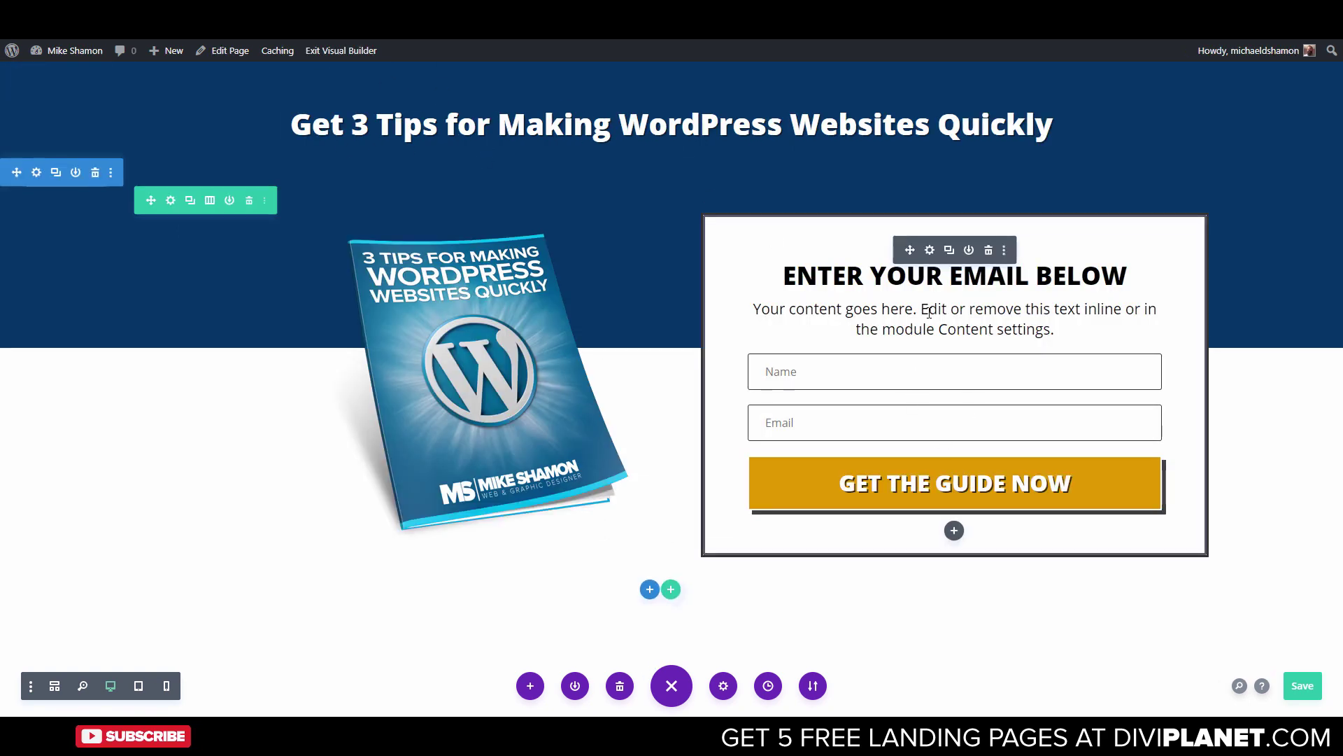
pyautogui.click(925, 249)
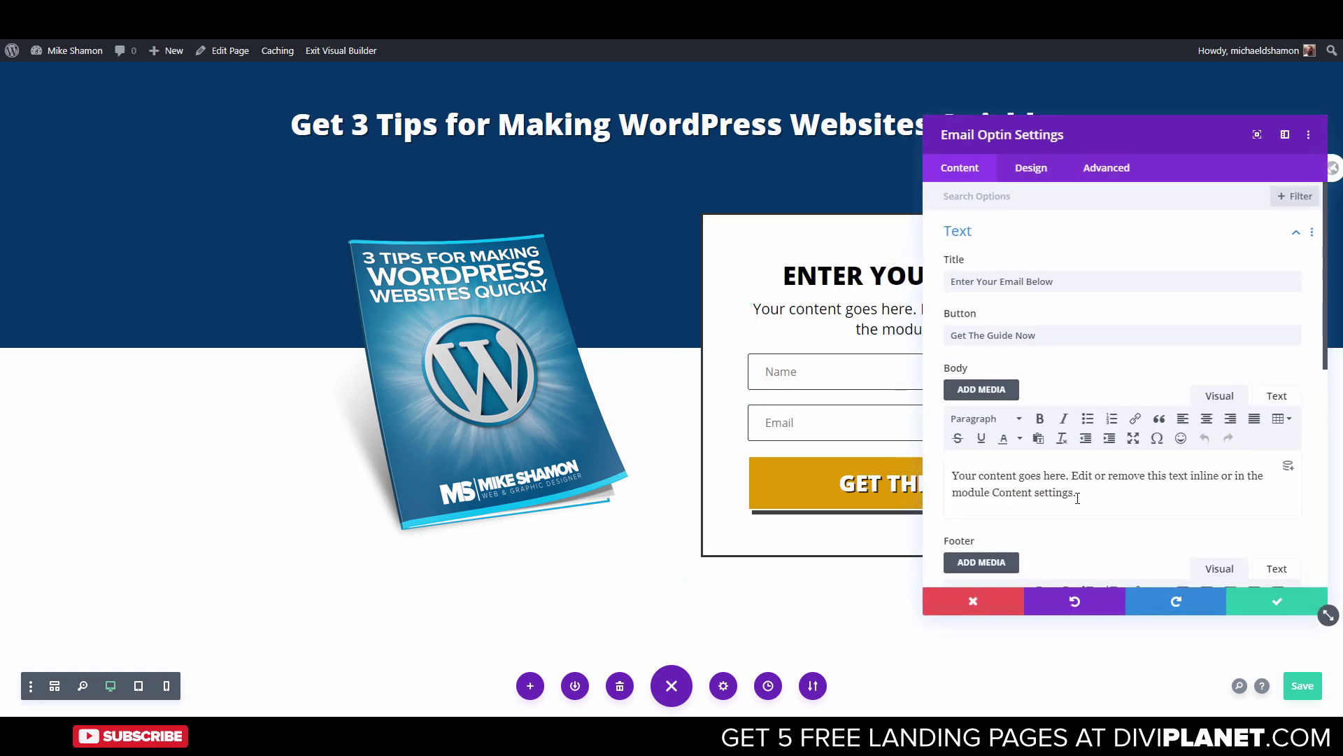
pyautogui.click(1031, 167)
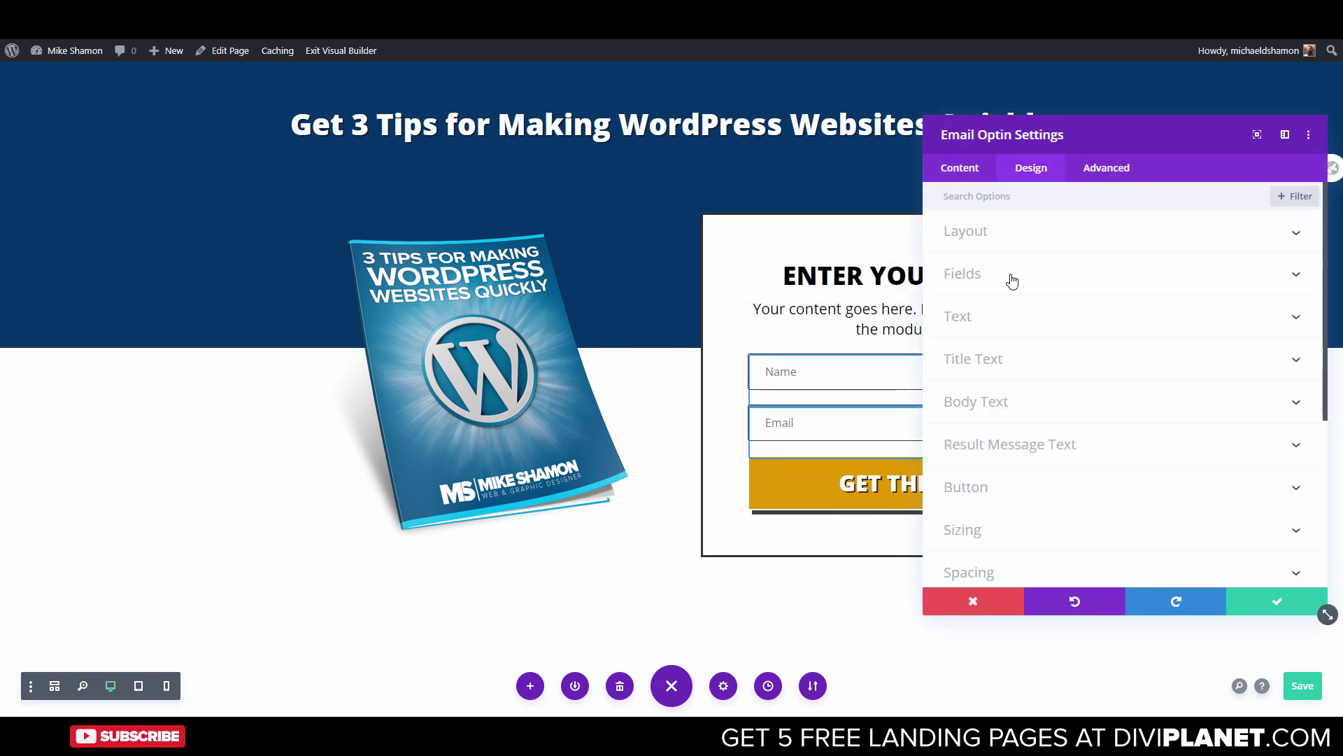
pyautogui.click(972, 168)
pyautogui.scroll(-5, 985, 357)
pyautogui.scroll(-2, 984, 357)
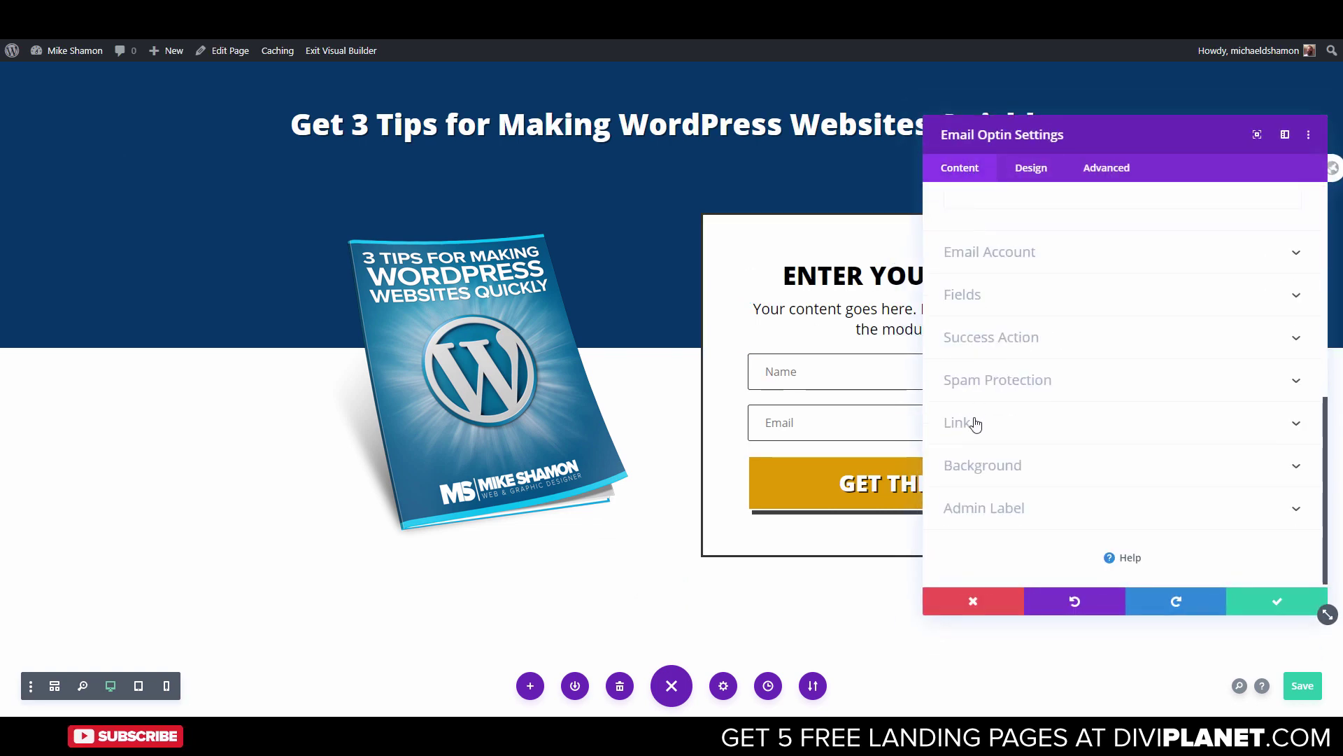
pyautogui.click(1007, 338)
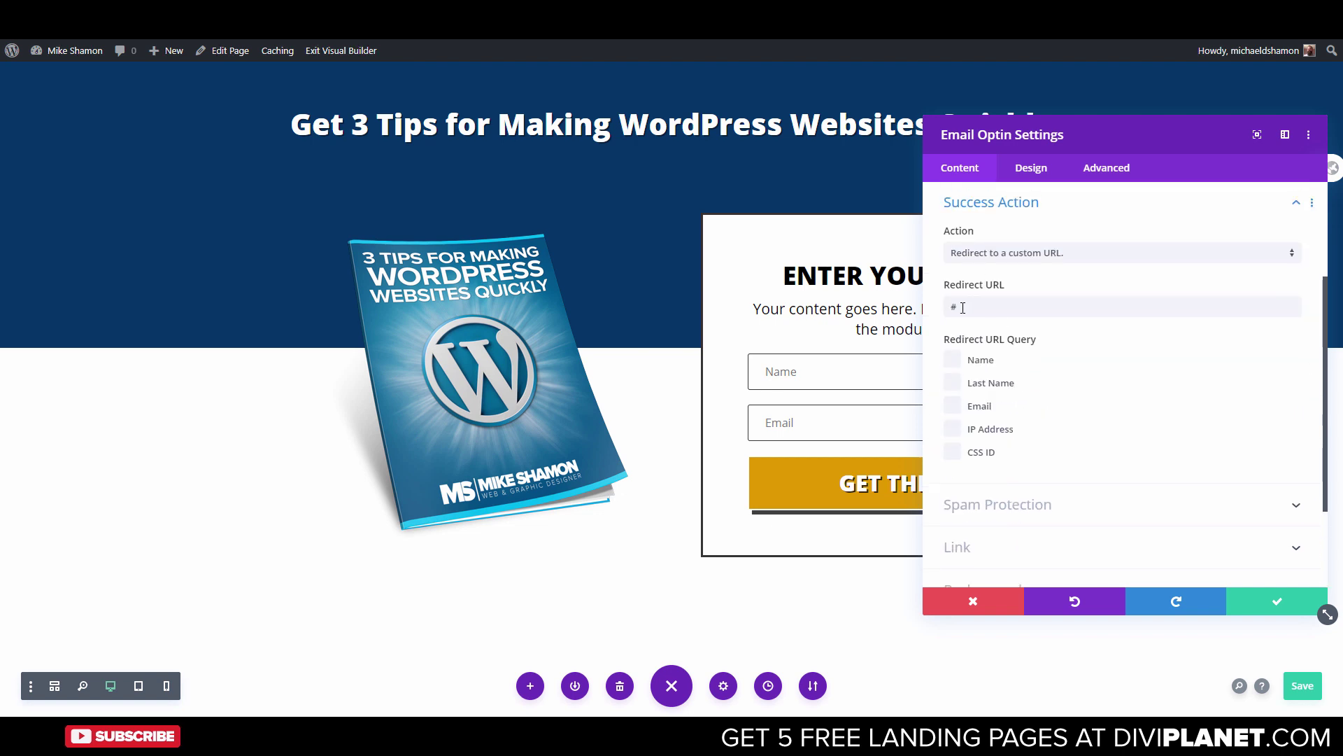
pyautogui.moveTo(957, 306); pyautogui.dragTo(946, 300)
pyautogui.write('https://wplayouts.xyz/download-page-2/')
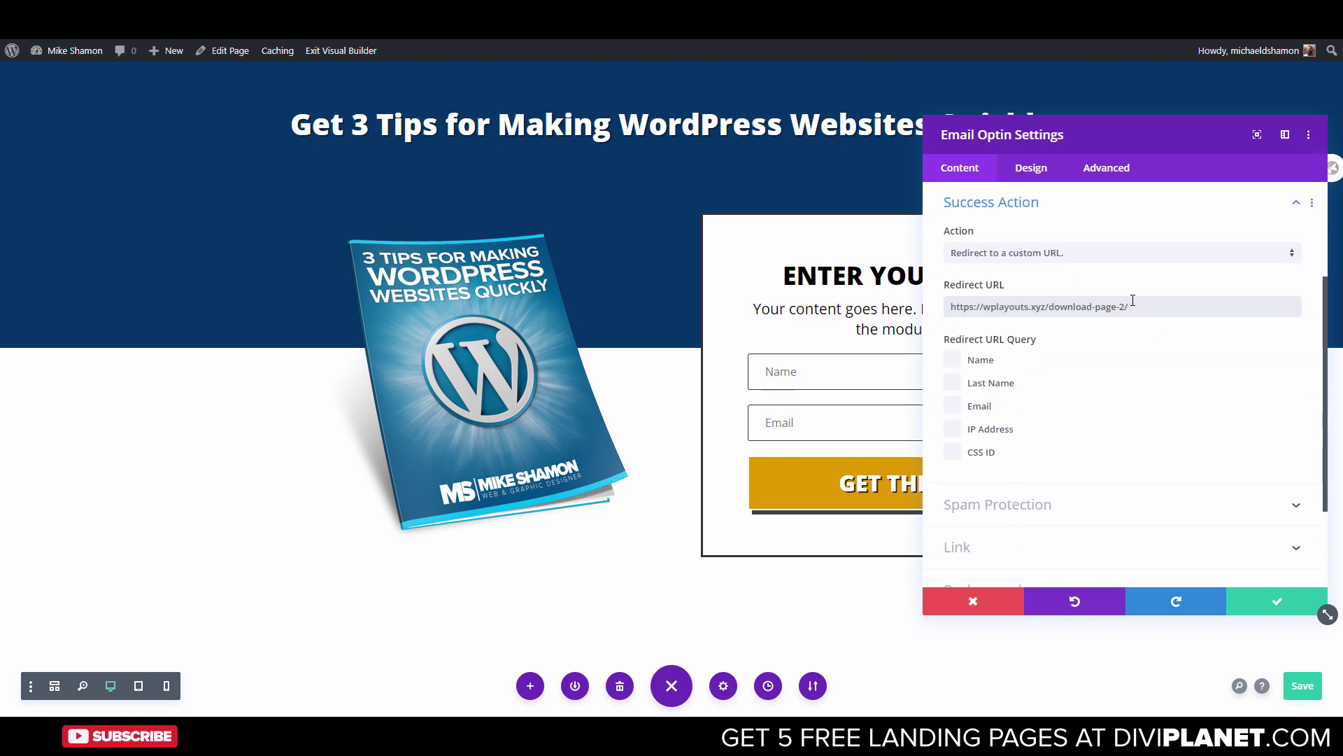
pyautogui.moveTo(1133, 300); pyautogui.dragTo(941, 306)
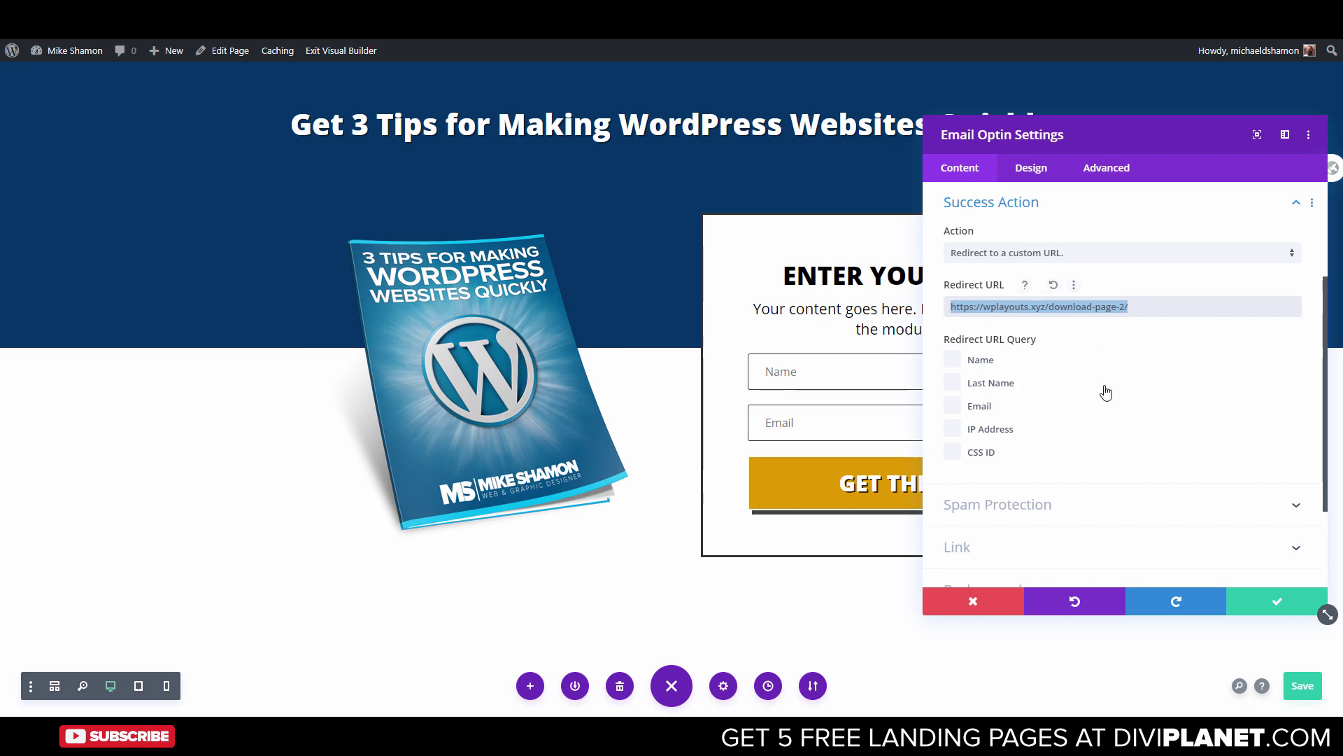
pyautogui.press('Escape')
# In the phone view, set the landing page heading's phone text size to 28px and save the text settings
pyautogui.click(167, 687)
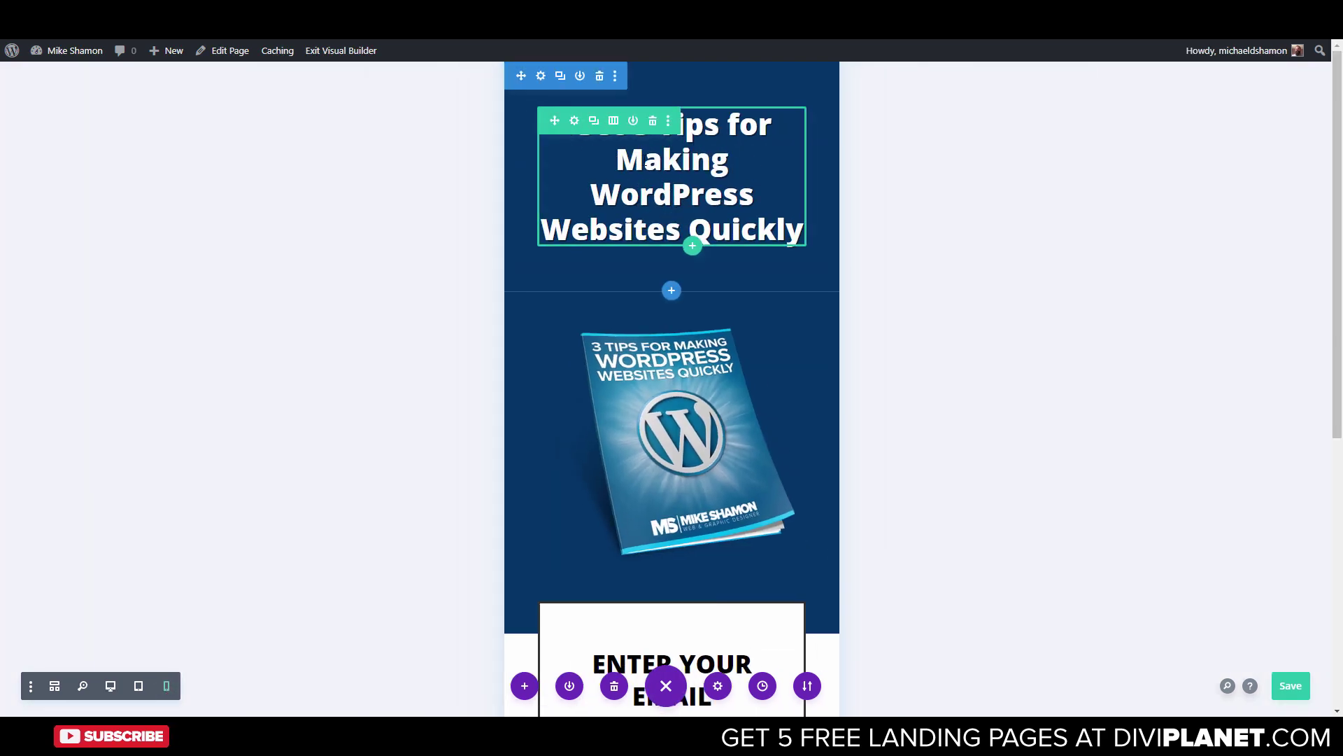
pyautogui.click(646, 145)
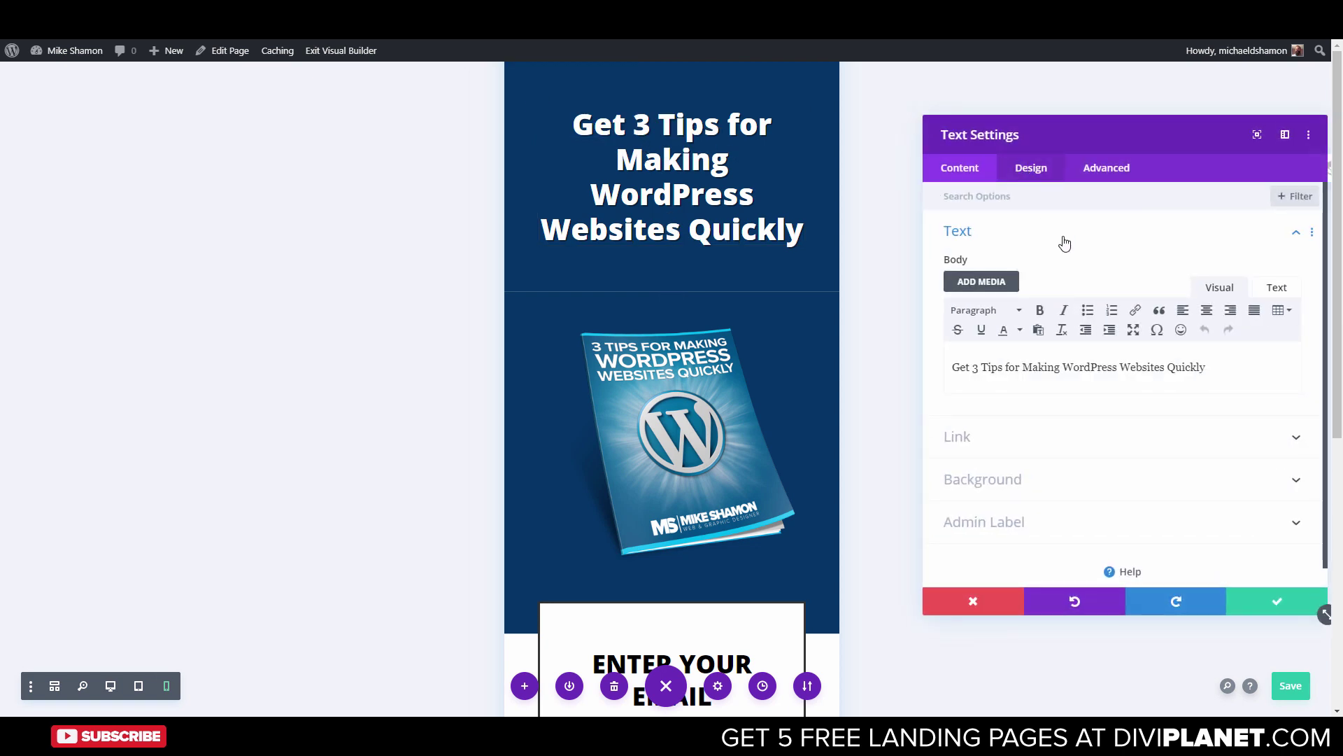
pyautogui.click(1031, 168)
pyautogui.click(1035, 242)
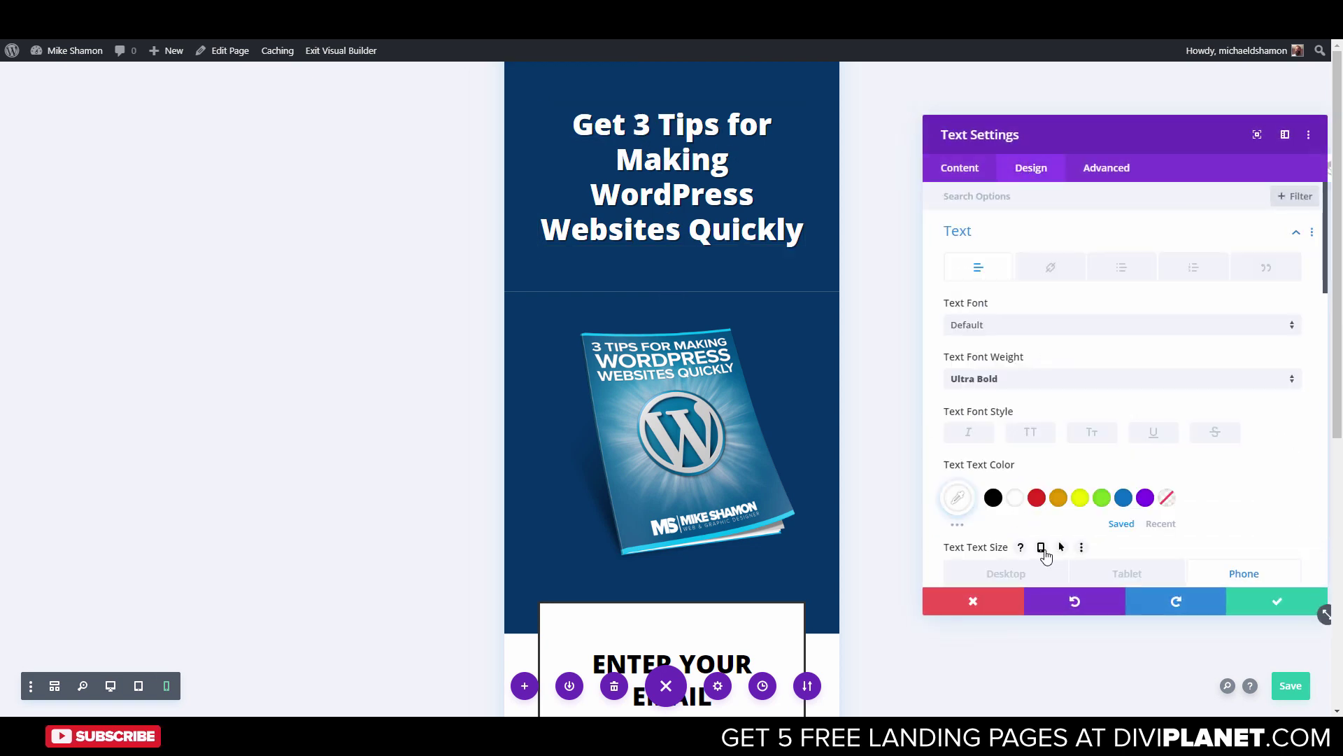
pyautogui.click(1041, 548)
pyautogui.scroll(-3, 1115, 493)
pyautogui.moveTo(1036, 379); pyautogui.dragTo(1010, 382)
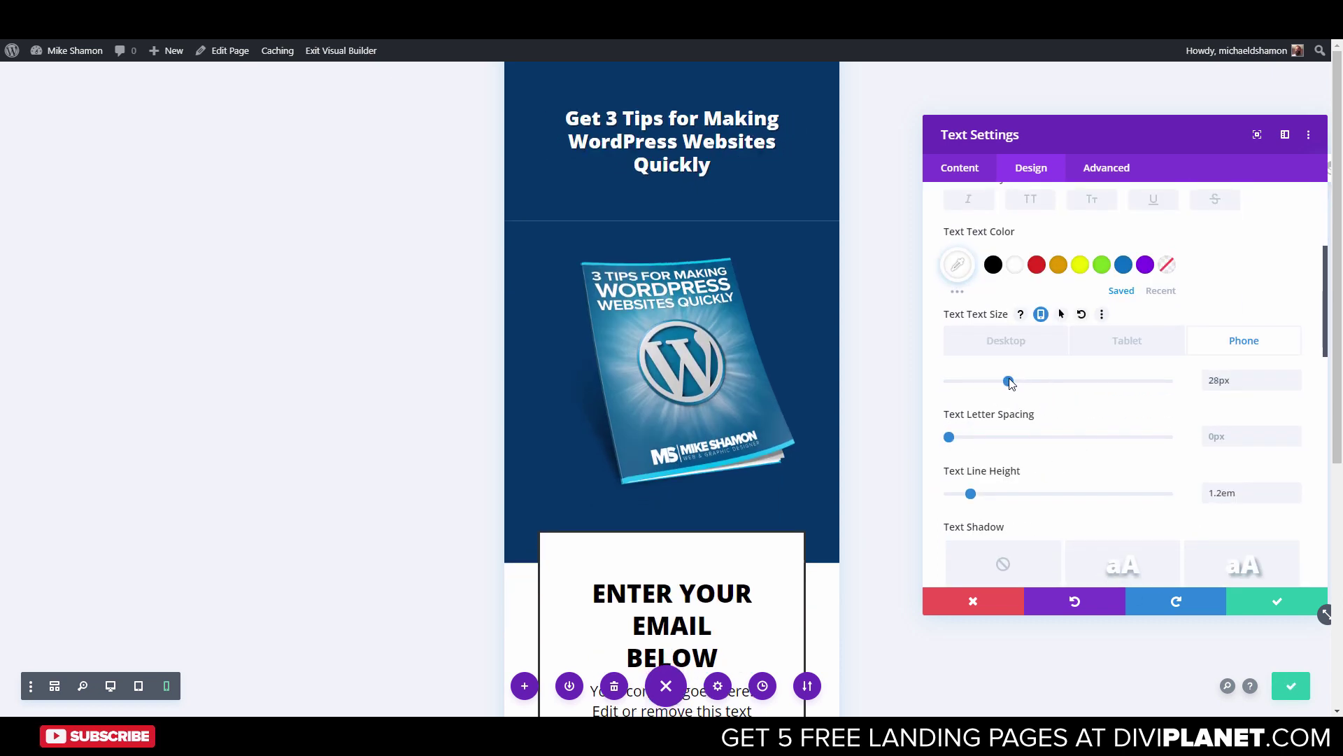
pyautogui.click(1281, 600)
# Set the email optin form's width to 100% and save the module settings
pyautogui.scroll(-3, 614, 416)
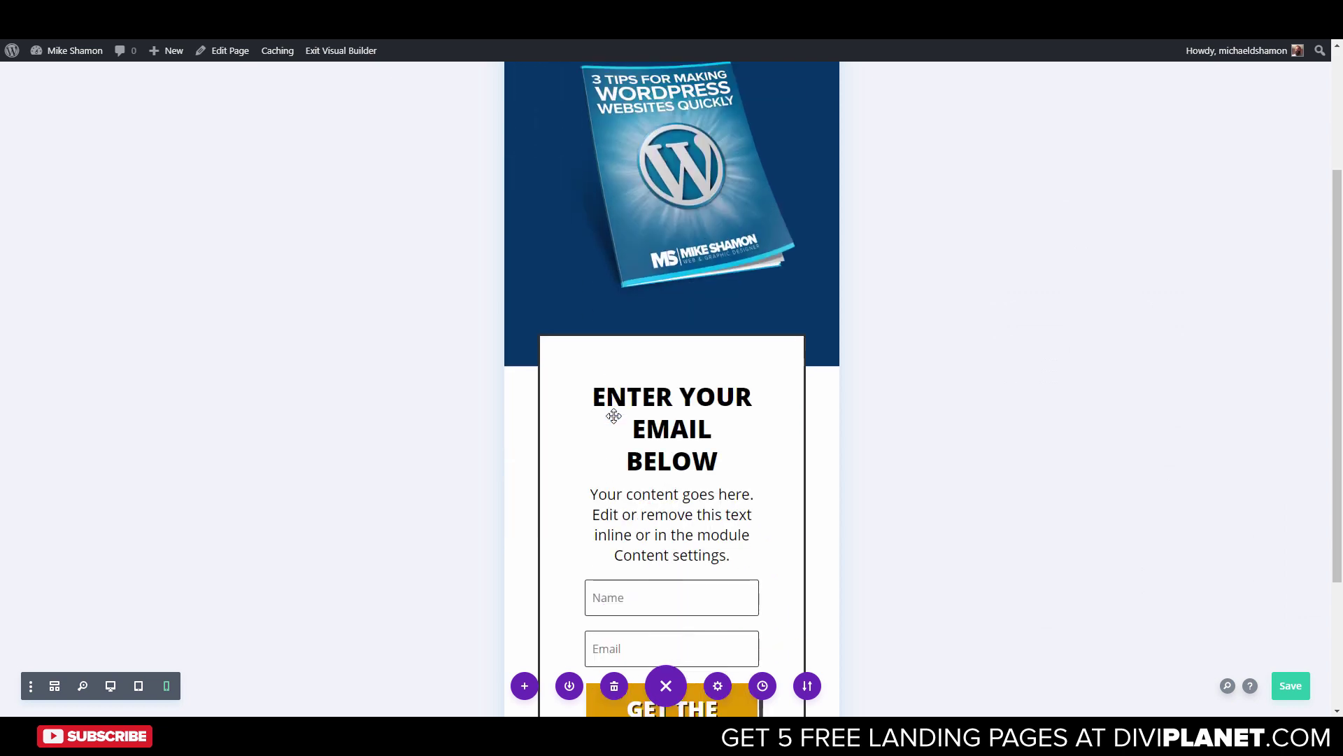
pyautogui.scroll(-2, 637, 319)
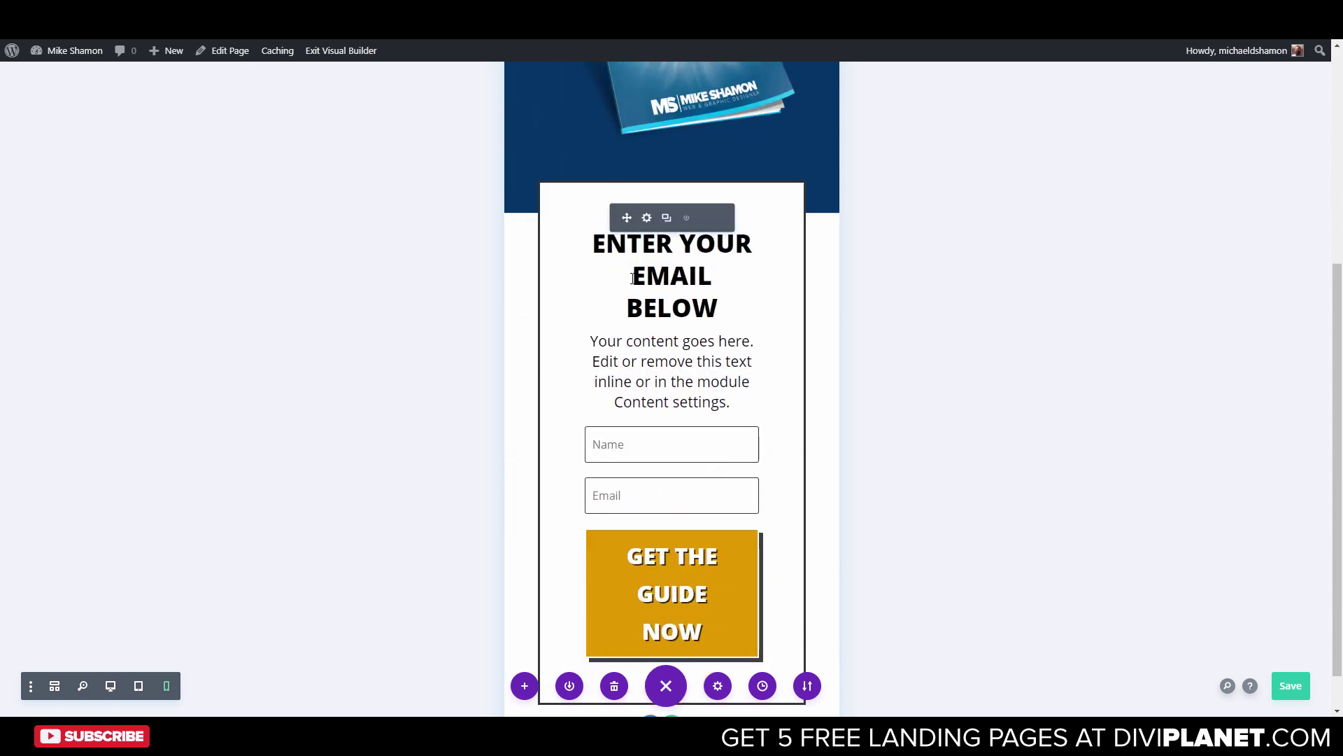
pyautogui.click(646, 217)
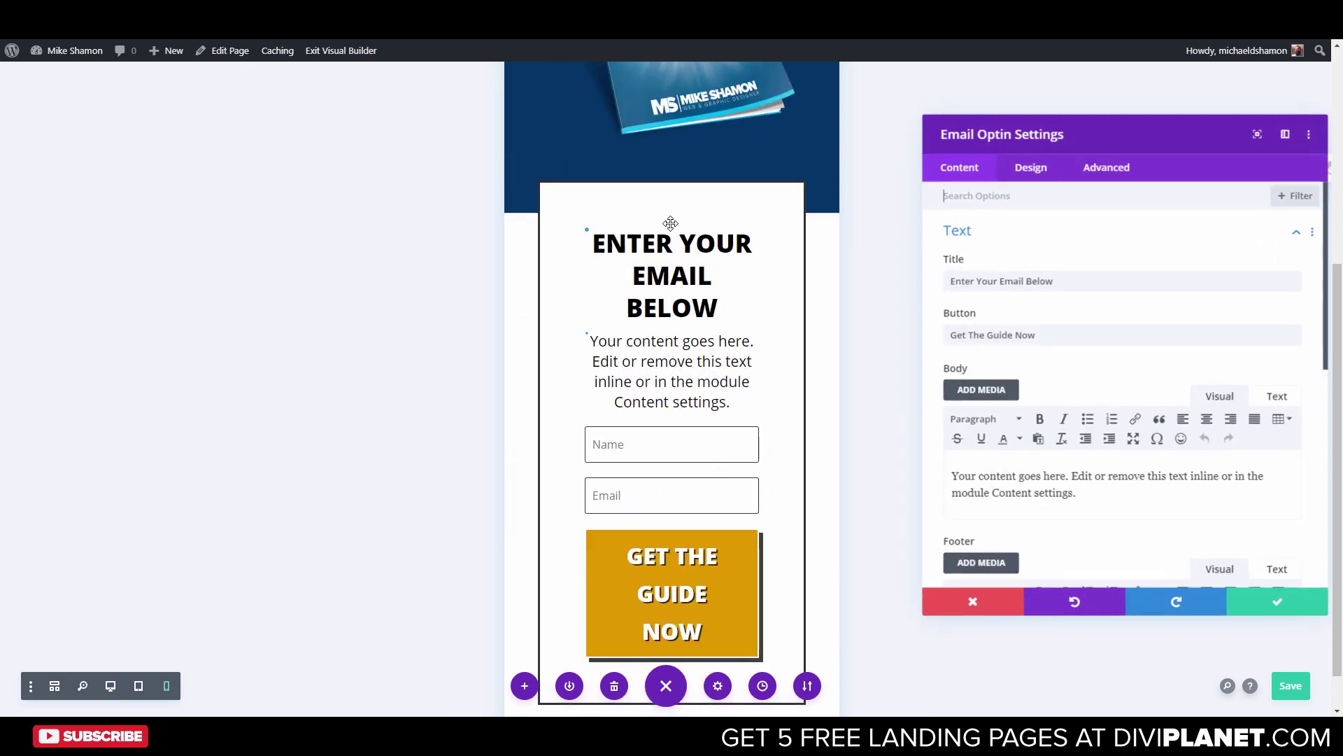
pyautogui.click(1027, 175)
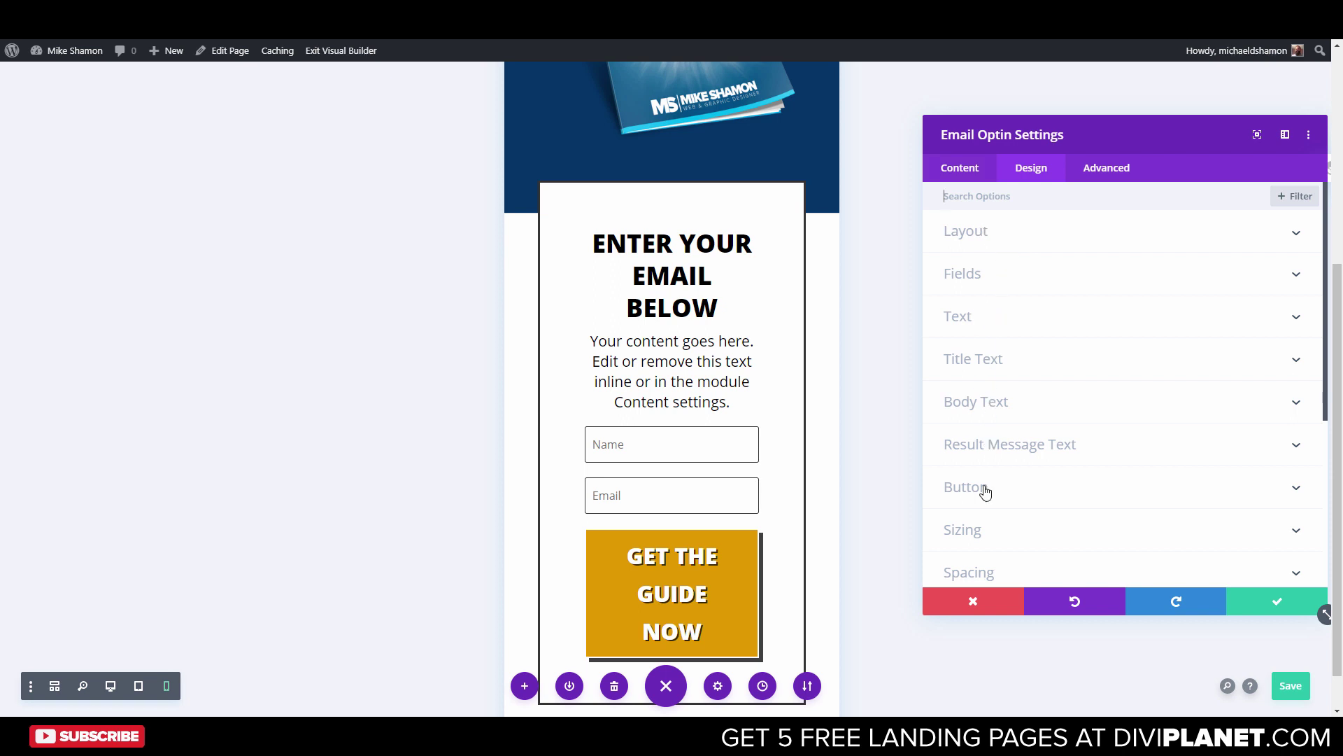
pyautogui.click(981, 532)
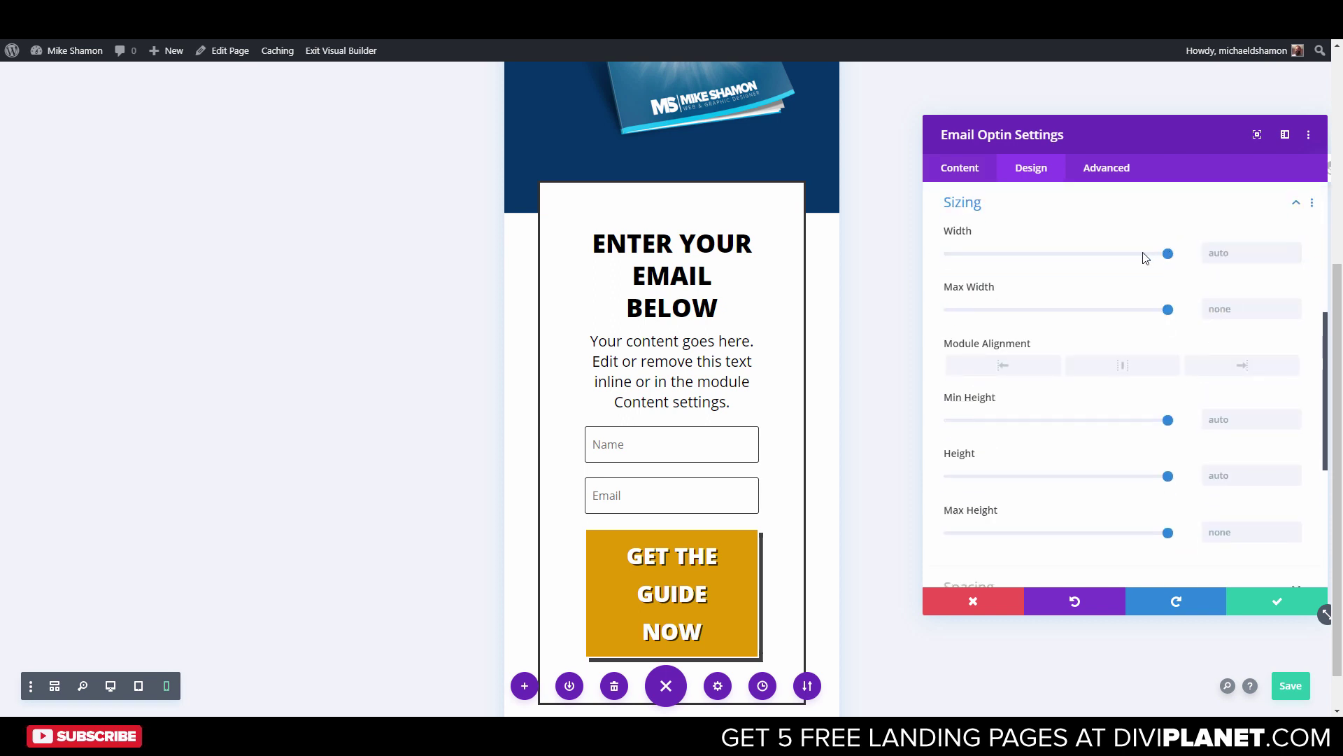
pyautogui.click(1167, 254)
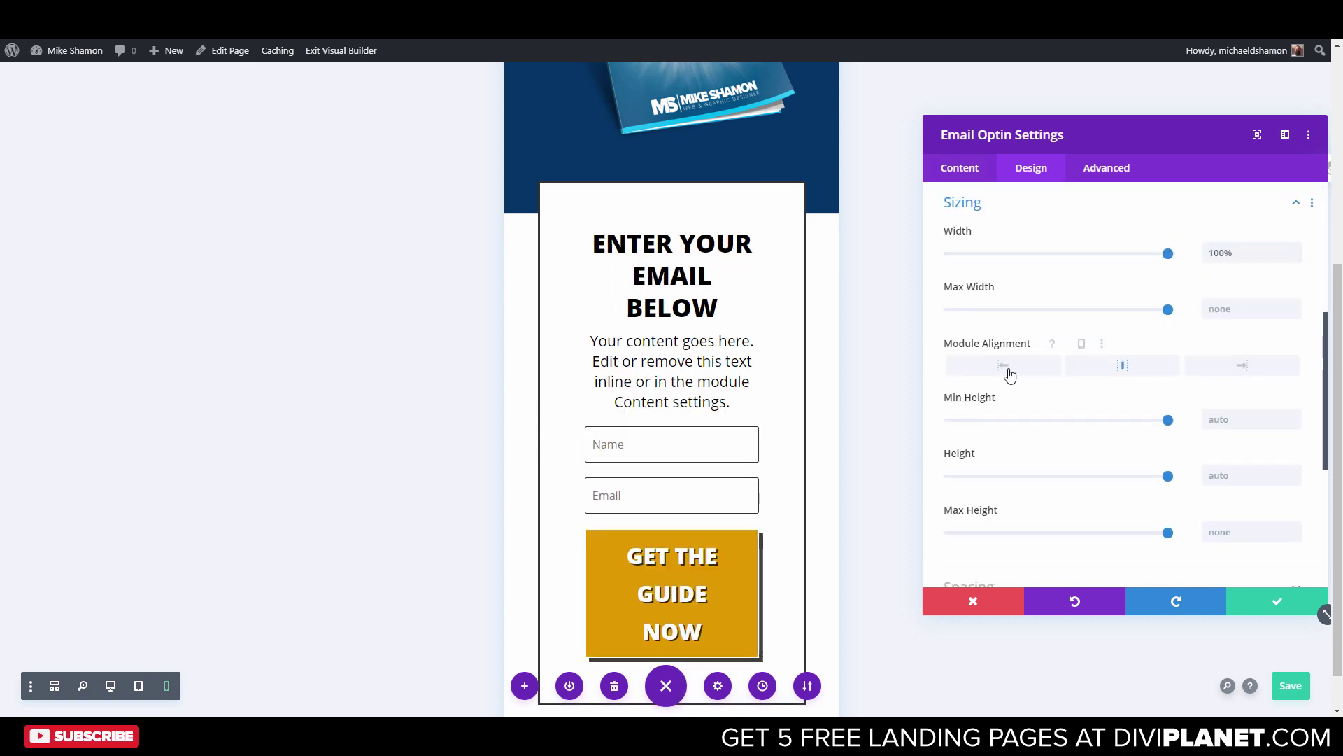
pyautogui.click(1263, 606)
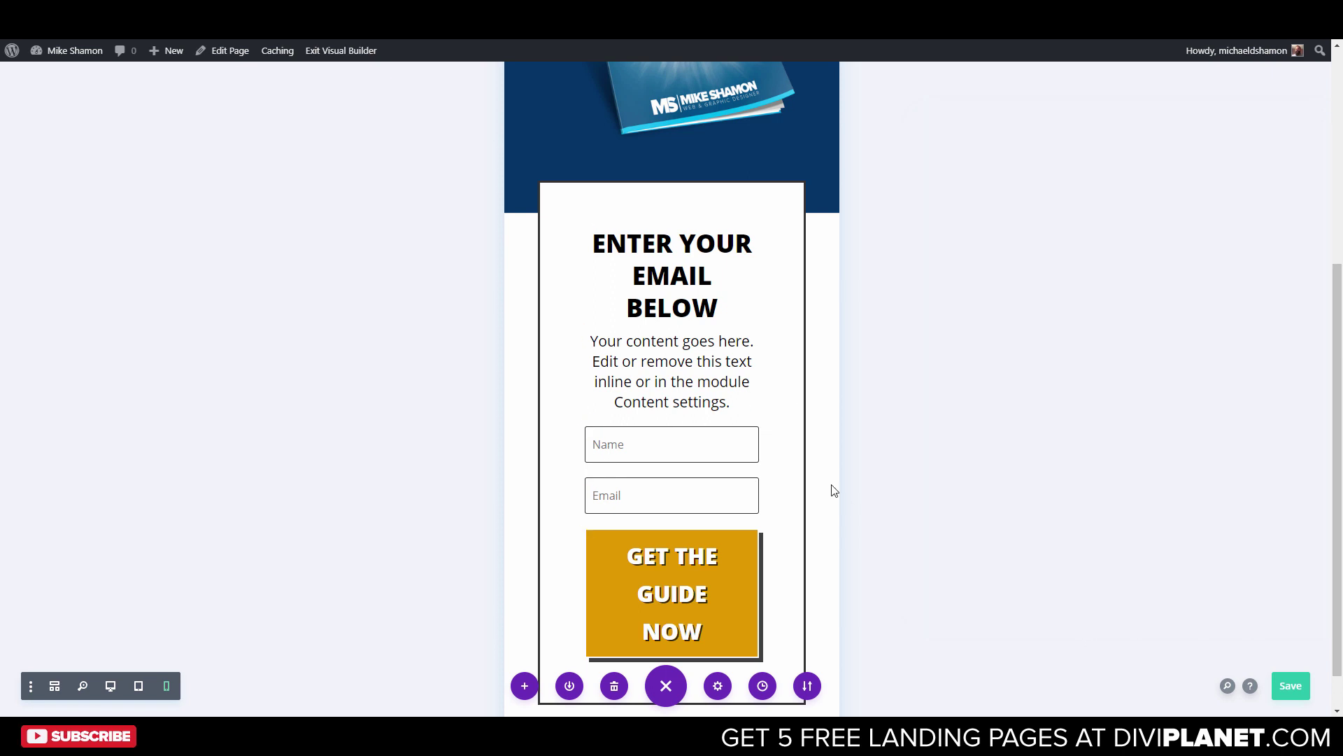
pyautogui.moveTo(779, 441)
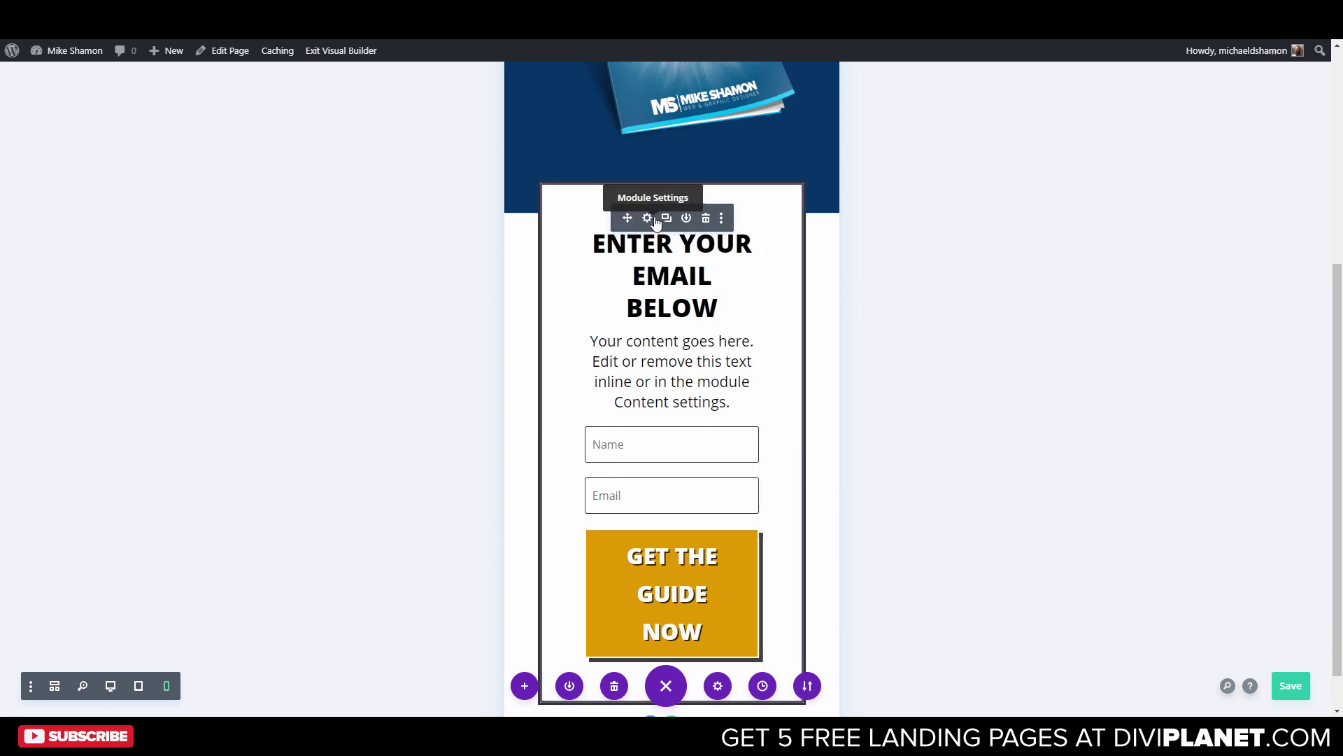
pyautogui.click(655, 219)
pyautogui.click(1031, 169)
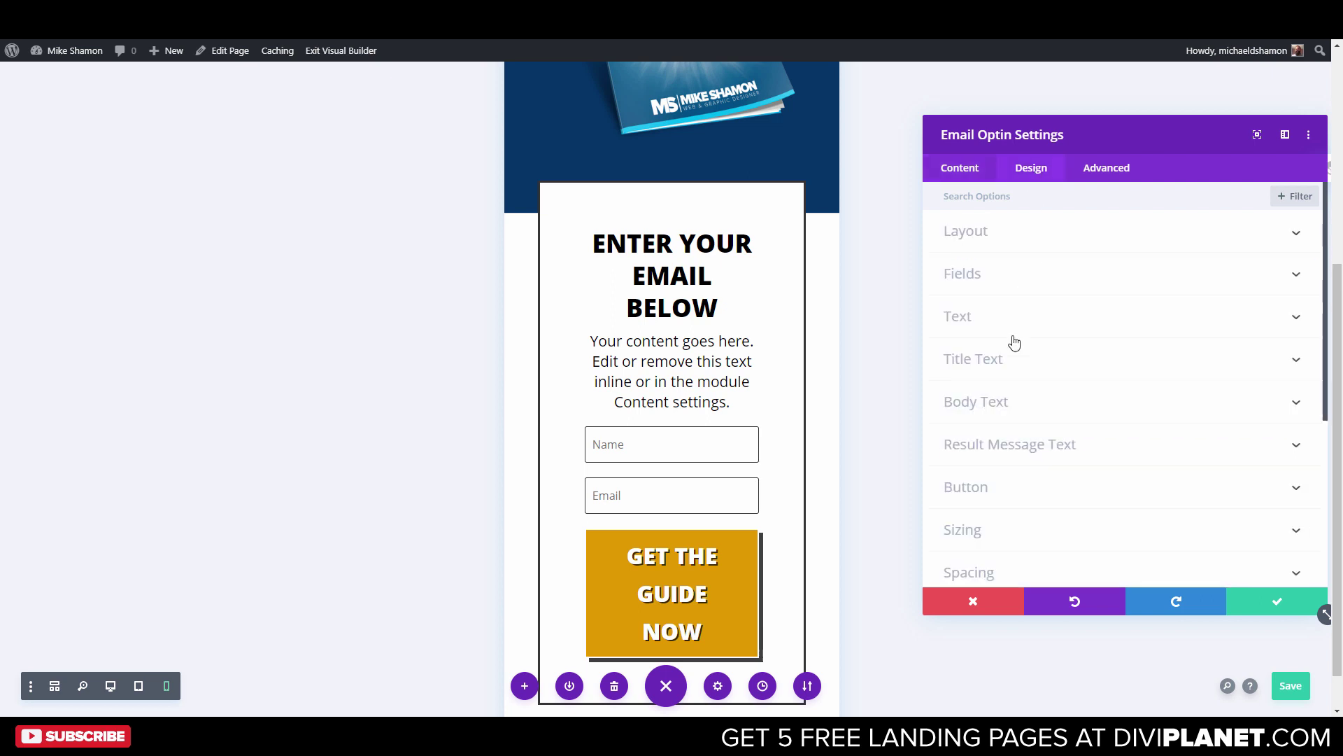
pyautogui.click(1011, 573)
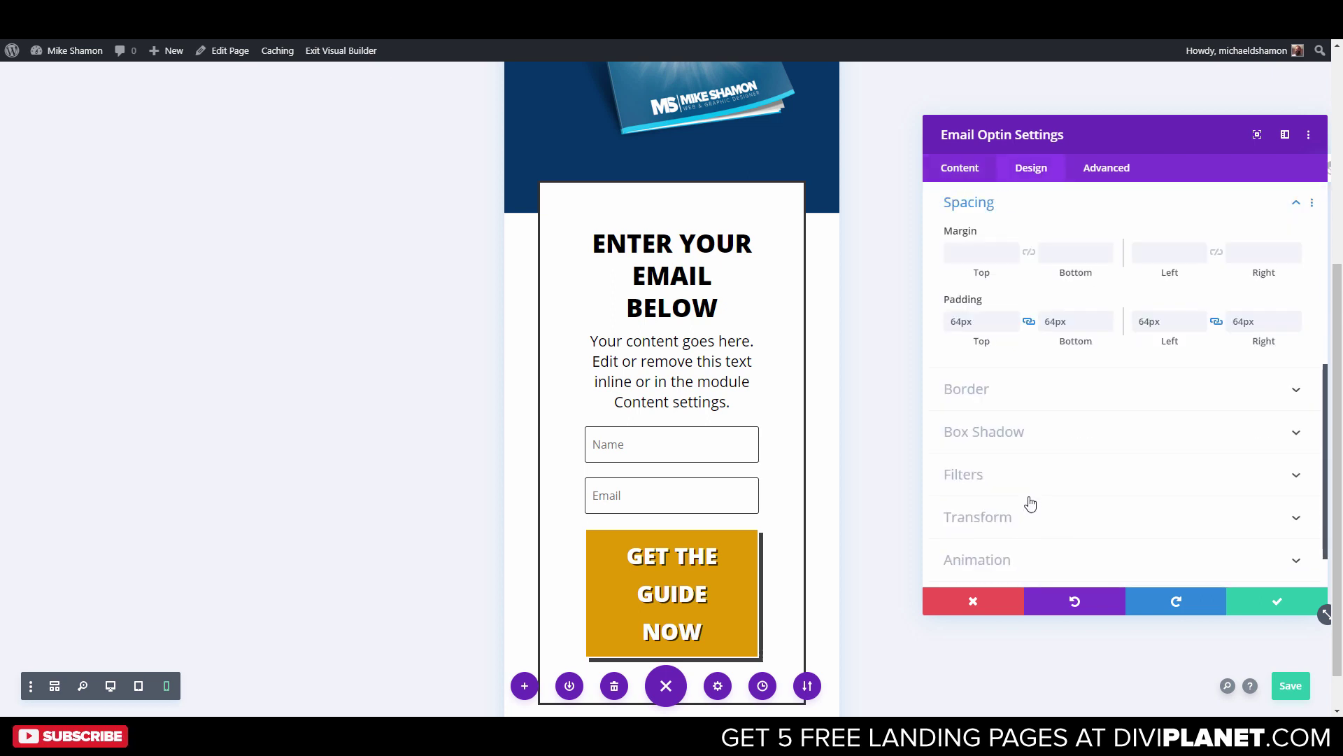
pyautogui.write('16px')
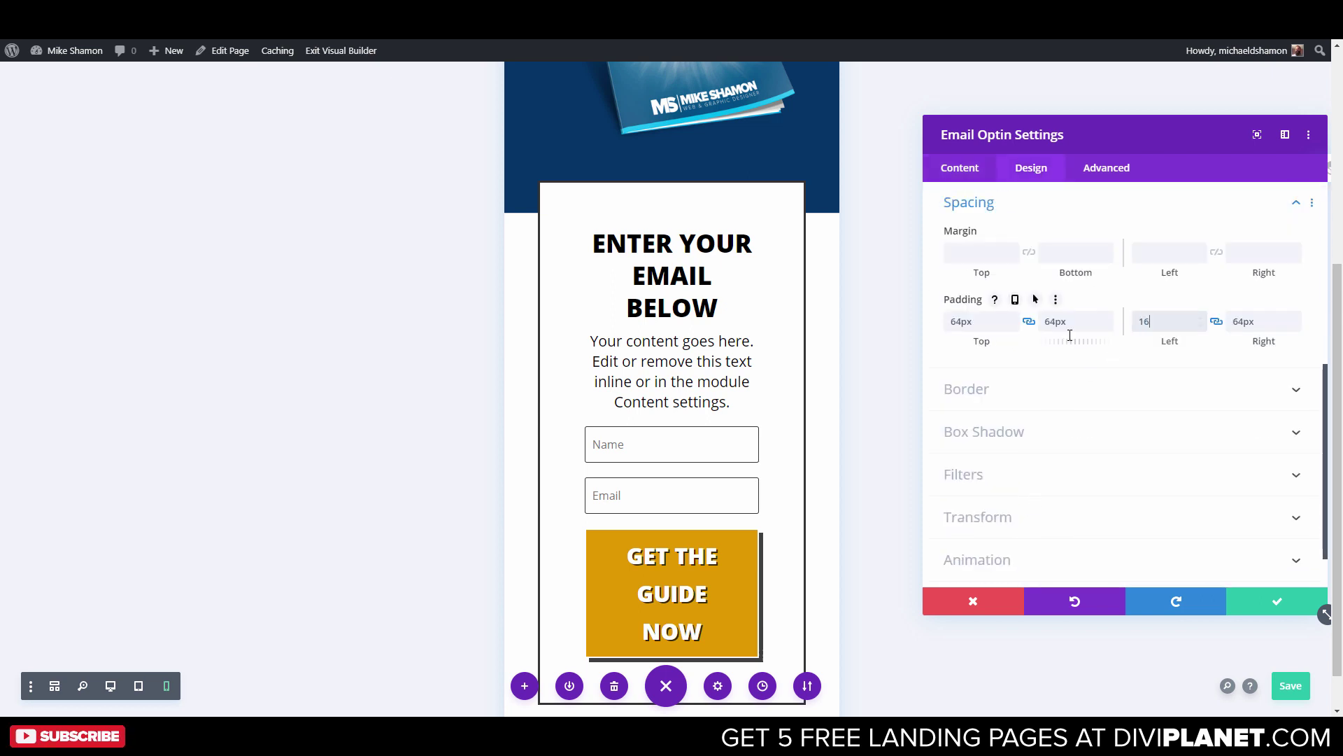
pyautogui.doubleClick(1152, 323)
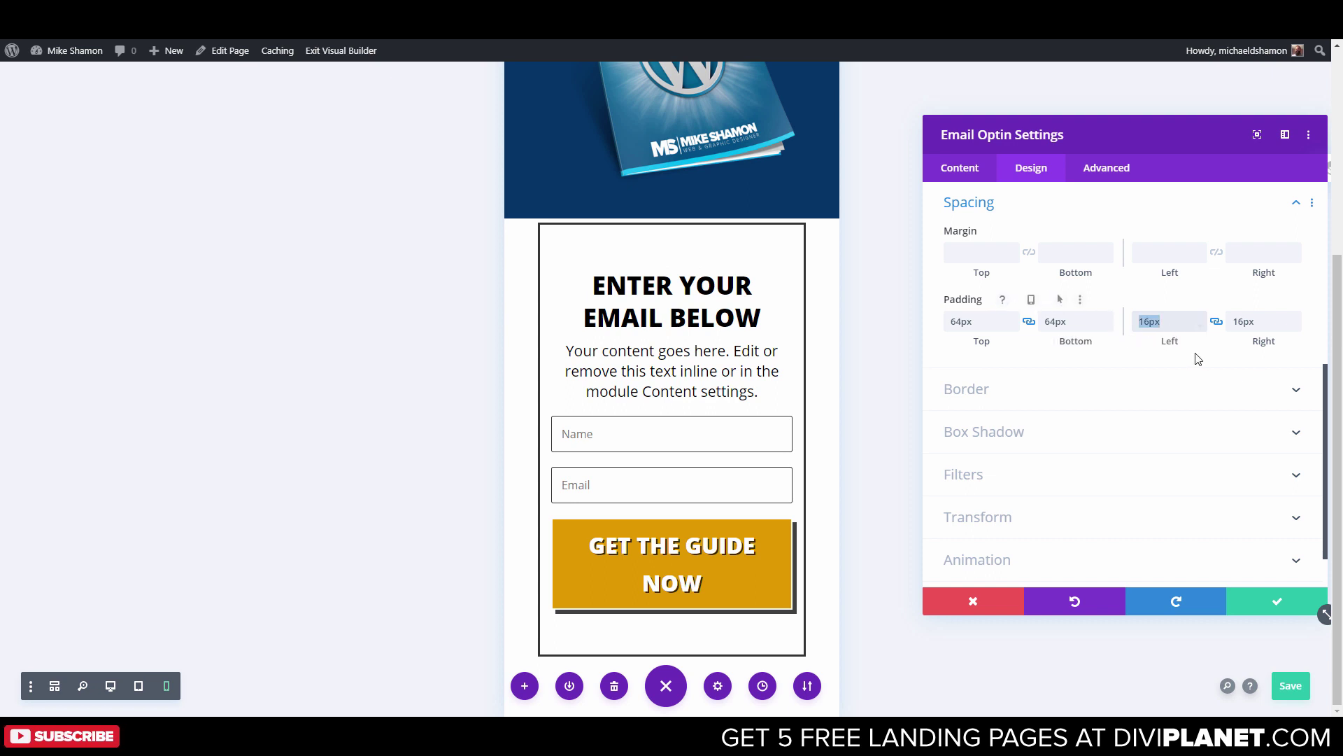
pyautogui.click(977, 605)
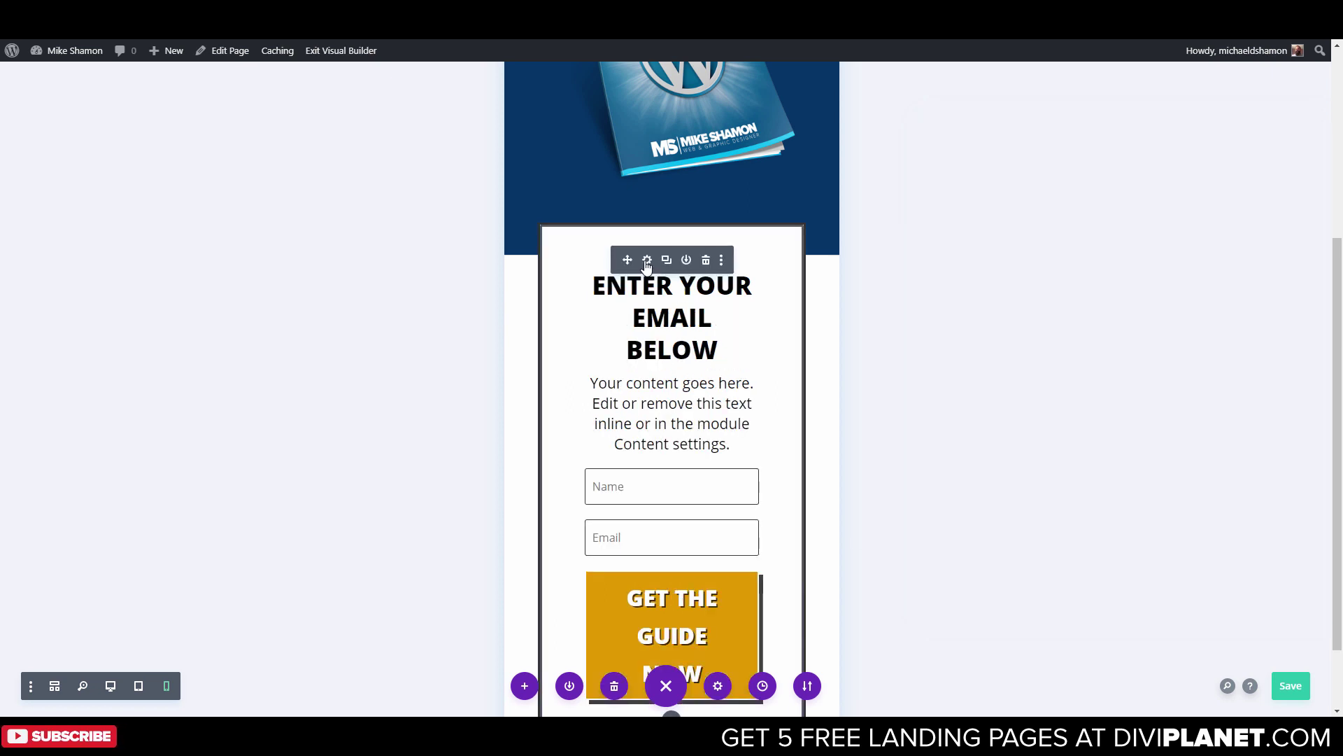
# Set the email optin form's left and right padding to 16px for phones only
pyautogui.click(645, 266)
pyautogui.click(1043, 169)
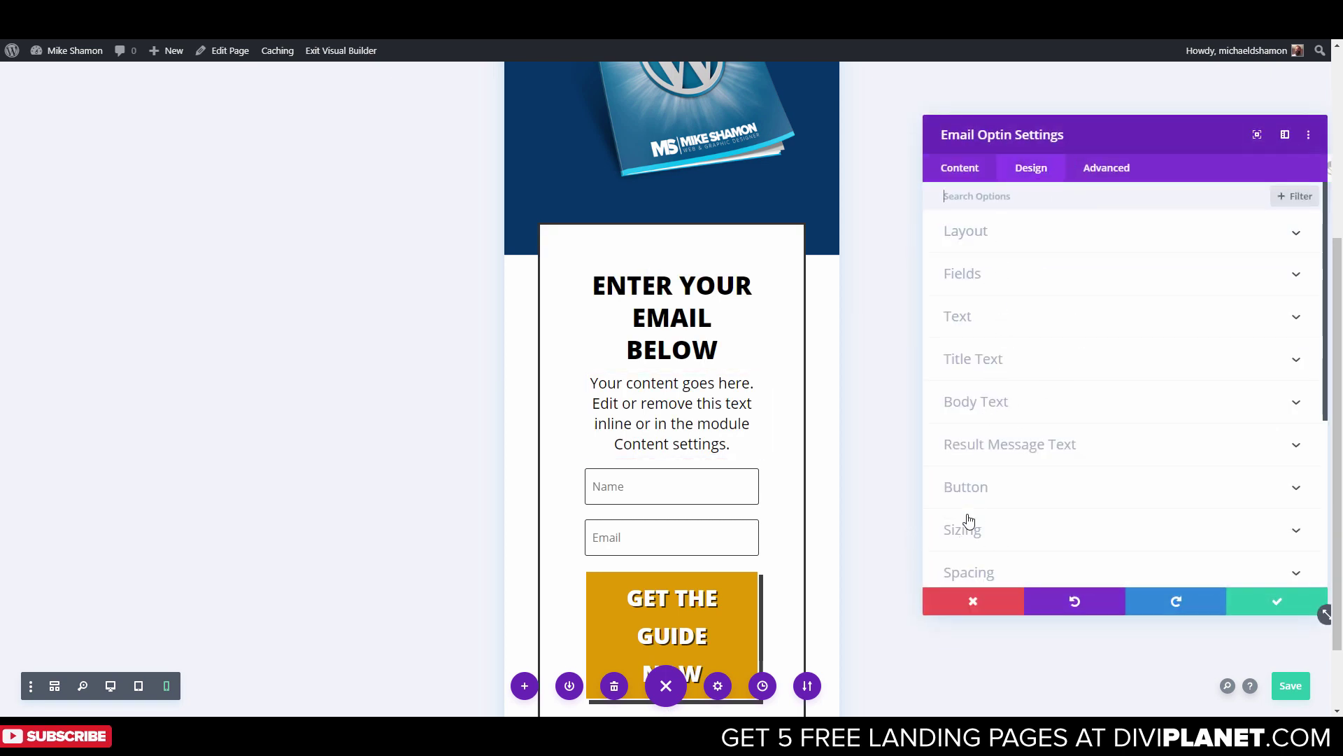
pyautogui.click(992, 572)
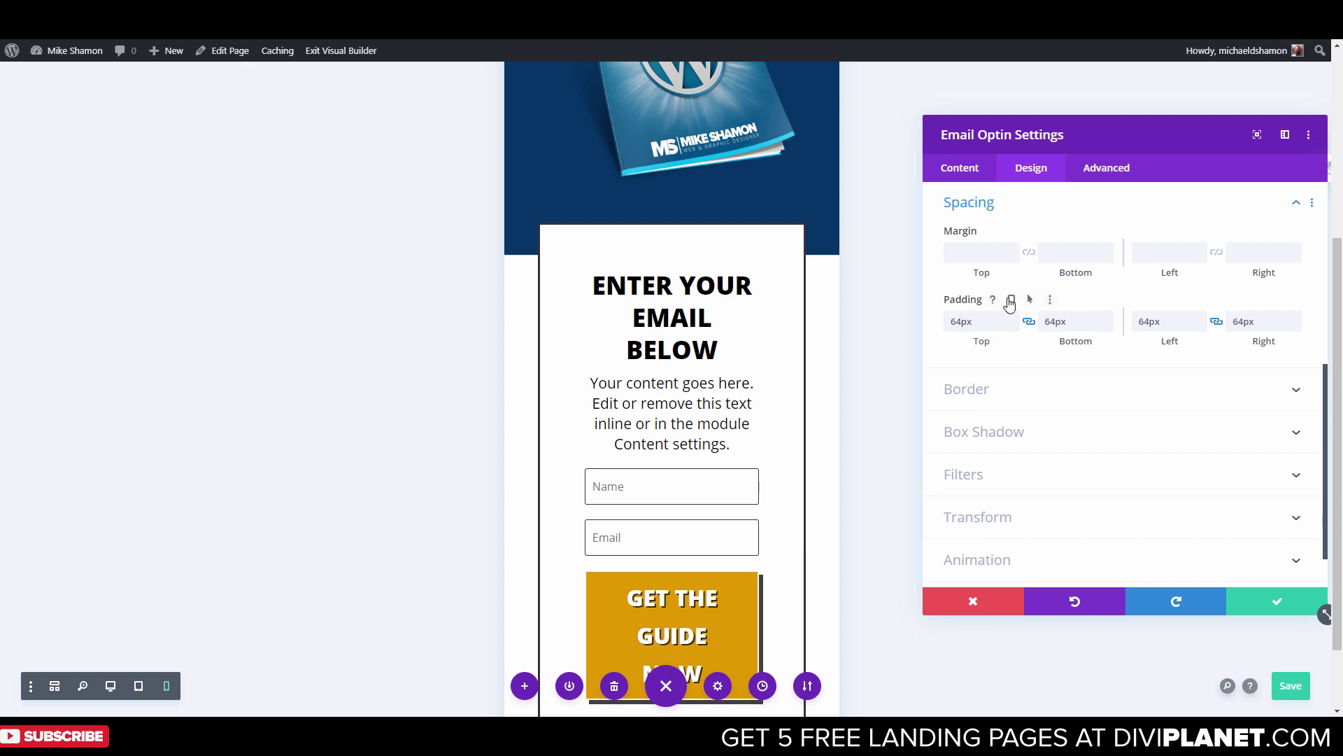
pyautogui.click(1015, 299)
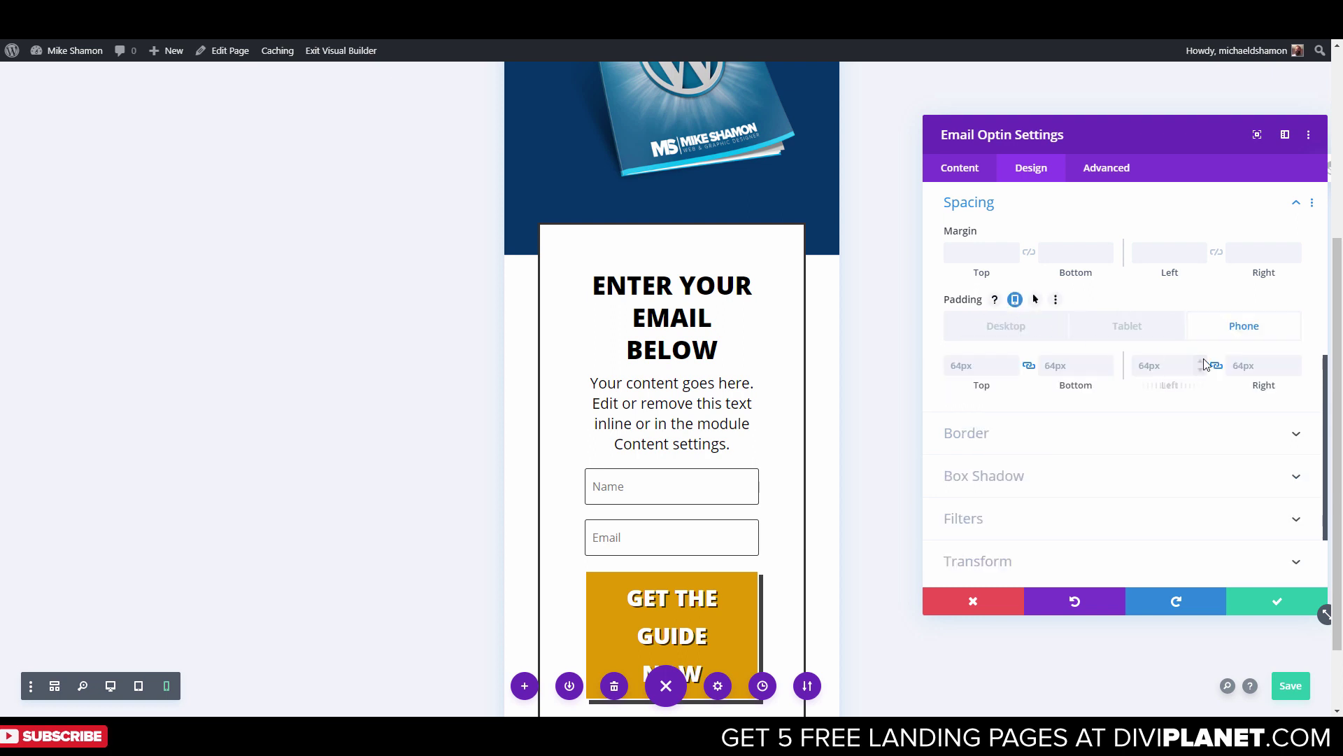
pyautogui.click(1162, 366)
pyautogui.write('16px')
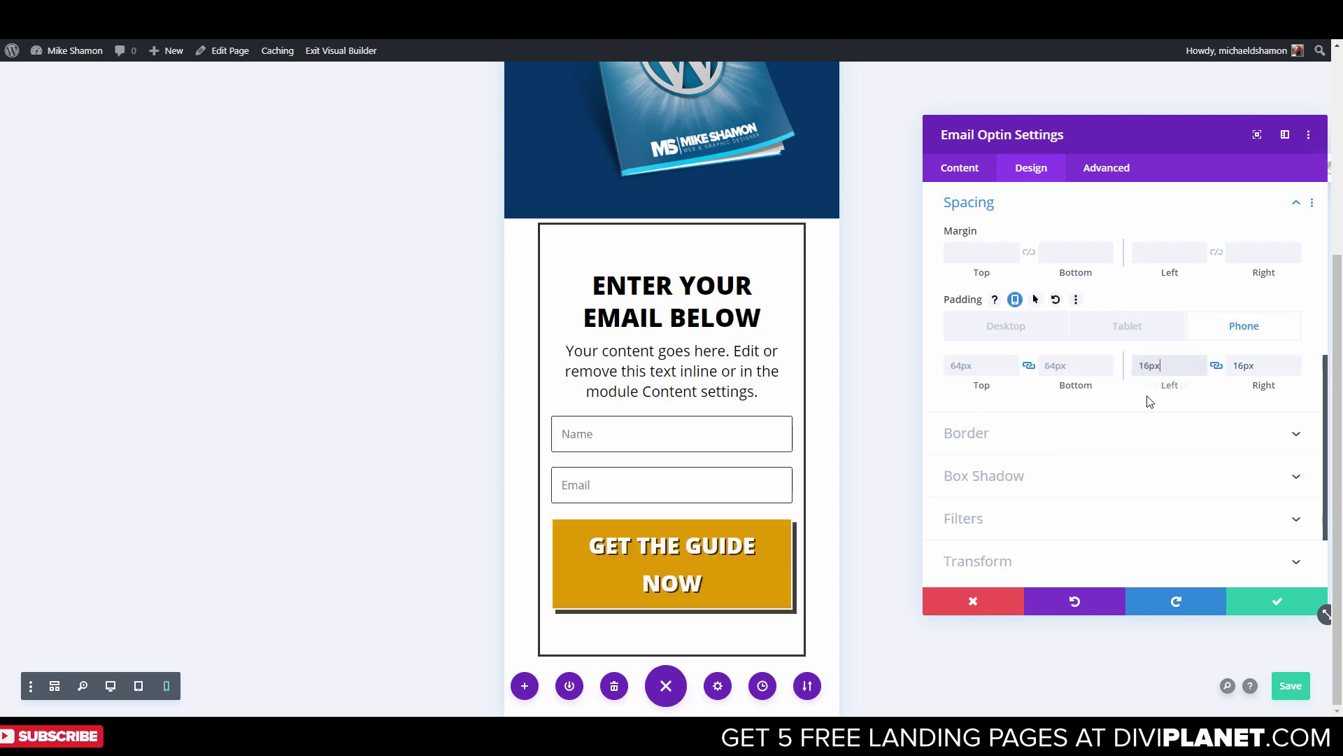
# Try 16px top and bottom padding for the email optin form on phones and settle on 32px
pyautogui.click(991, 365)
pyautogui.write('16px')
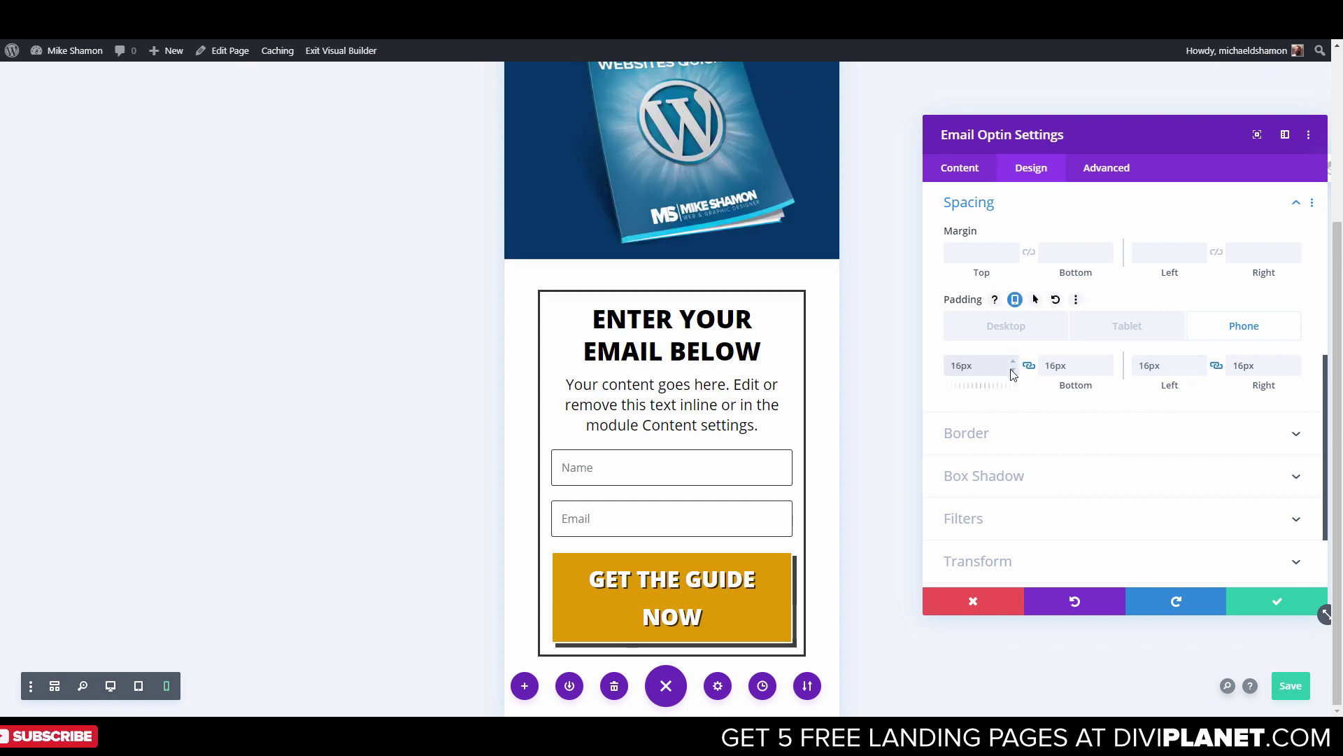
pyautogui.moveTo(974, 365); pyautogui.dragTo(905, 365)
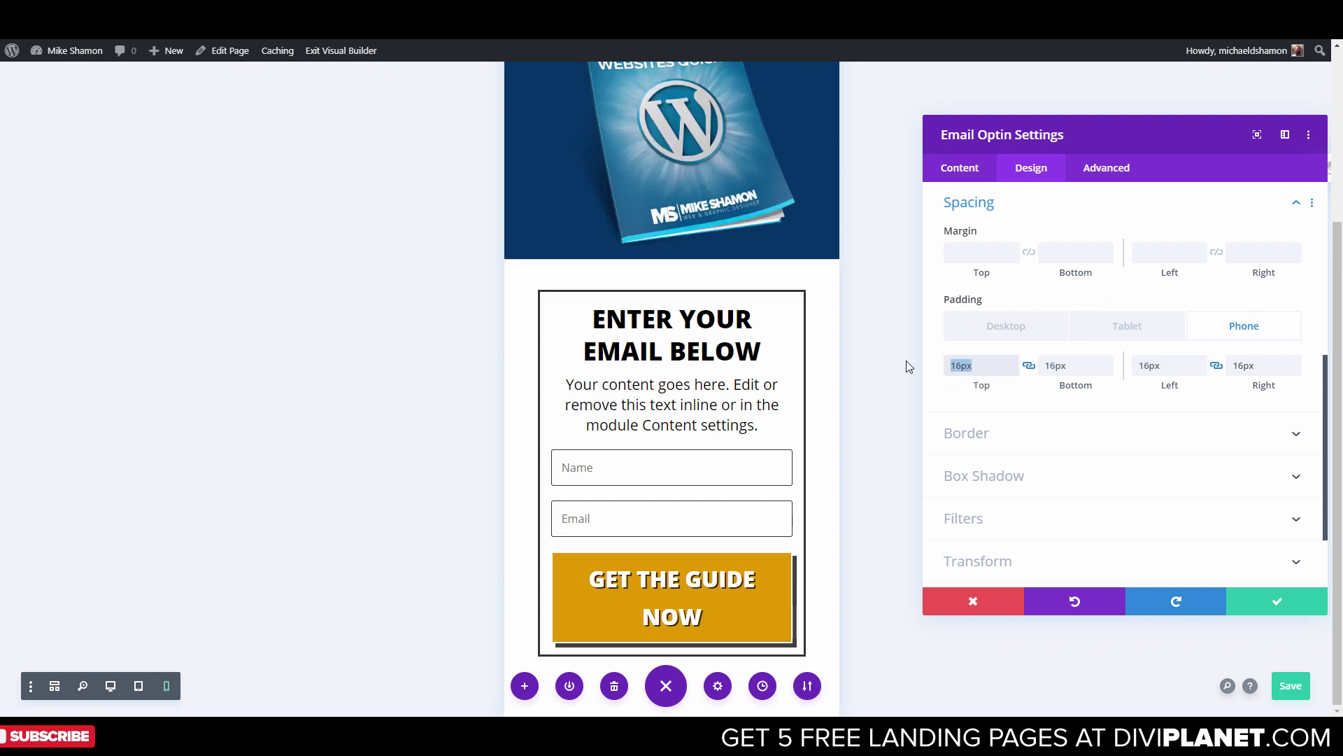
pyautogui.write('32px')
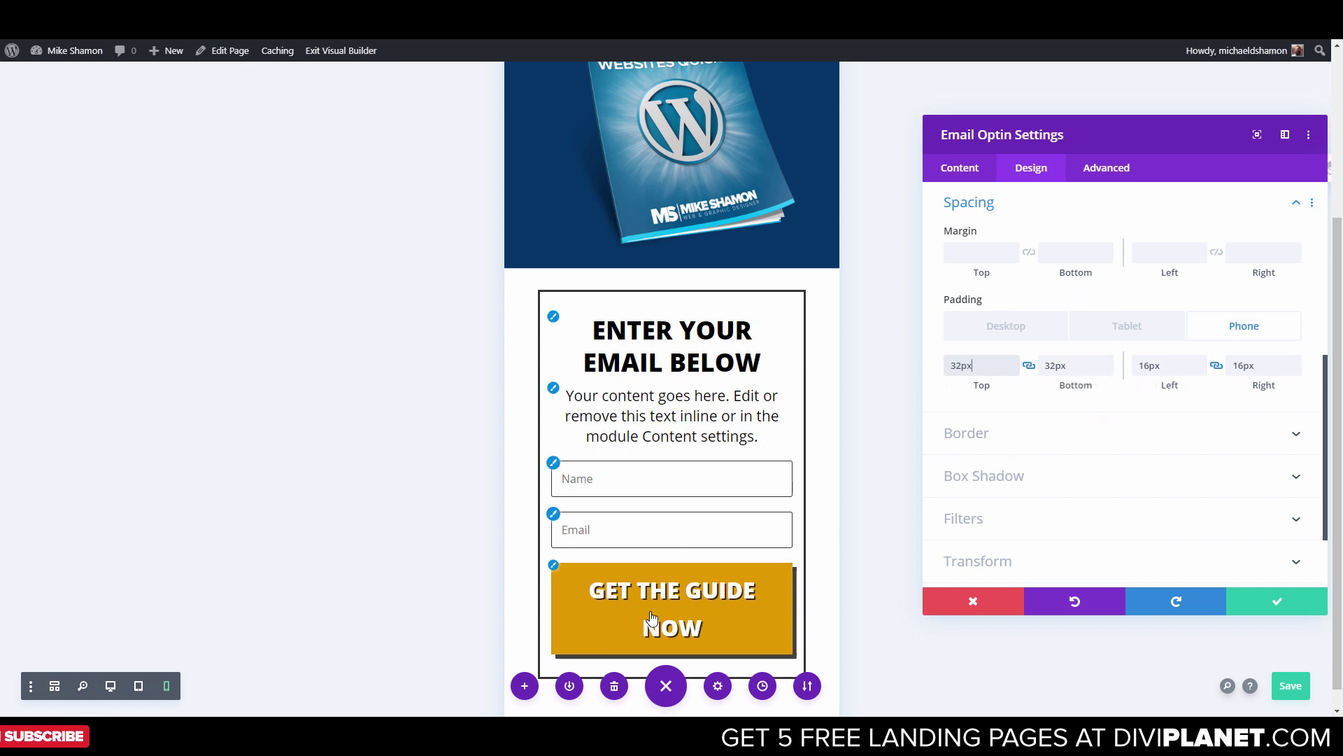
# Set the optin button's phone text size to 21px, save the page, and save the module settings
pyautogui.scroll(1, 1093, 438)
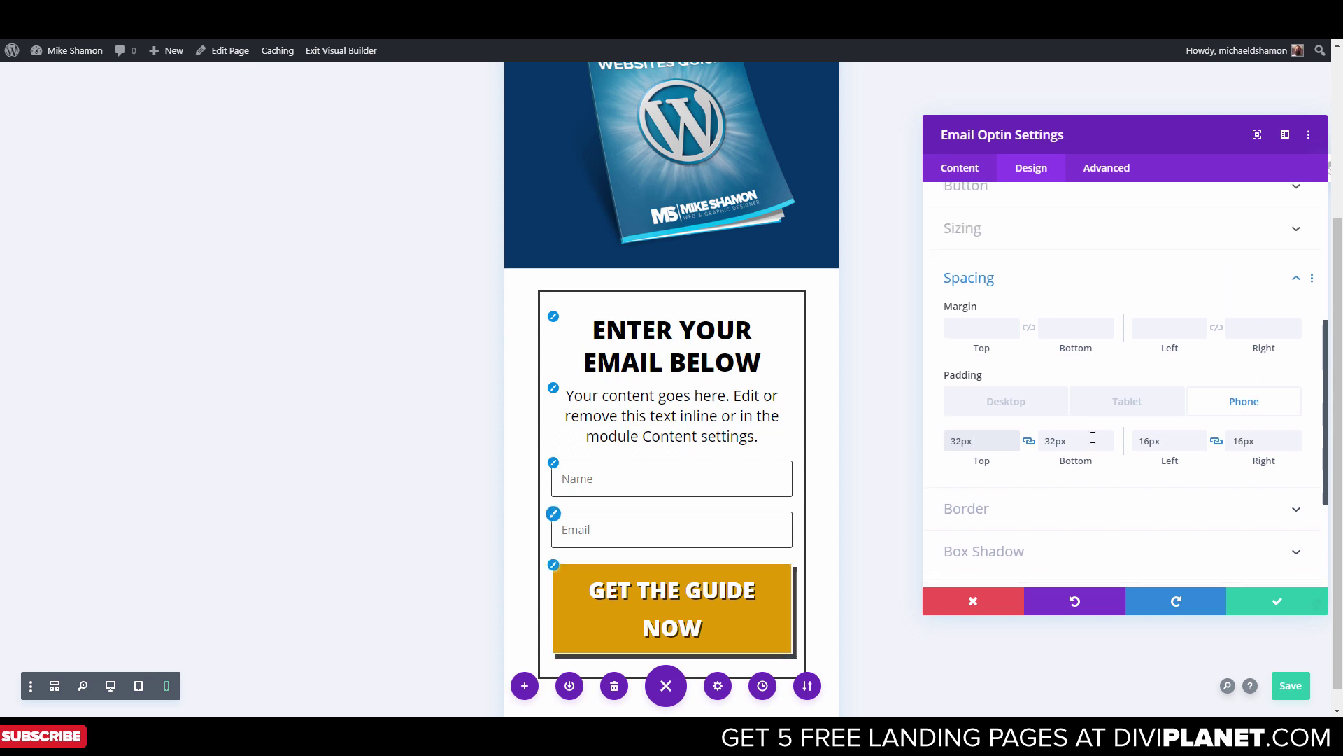
pyautogui.click(980, 187)
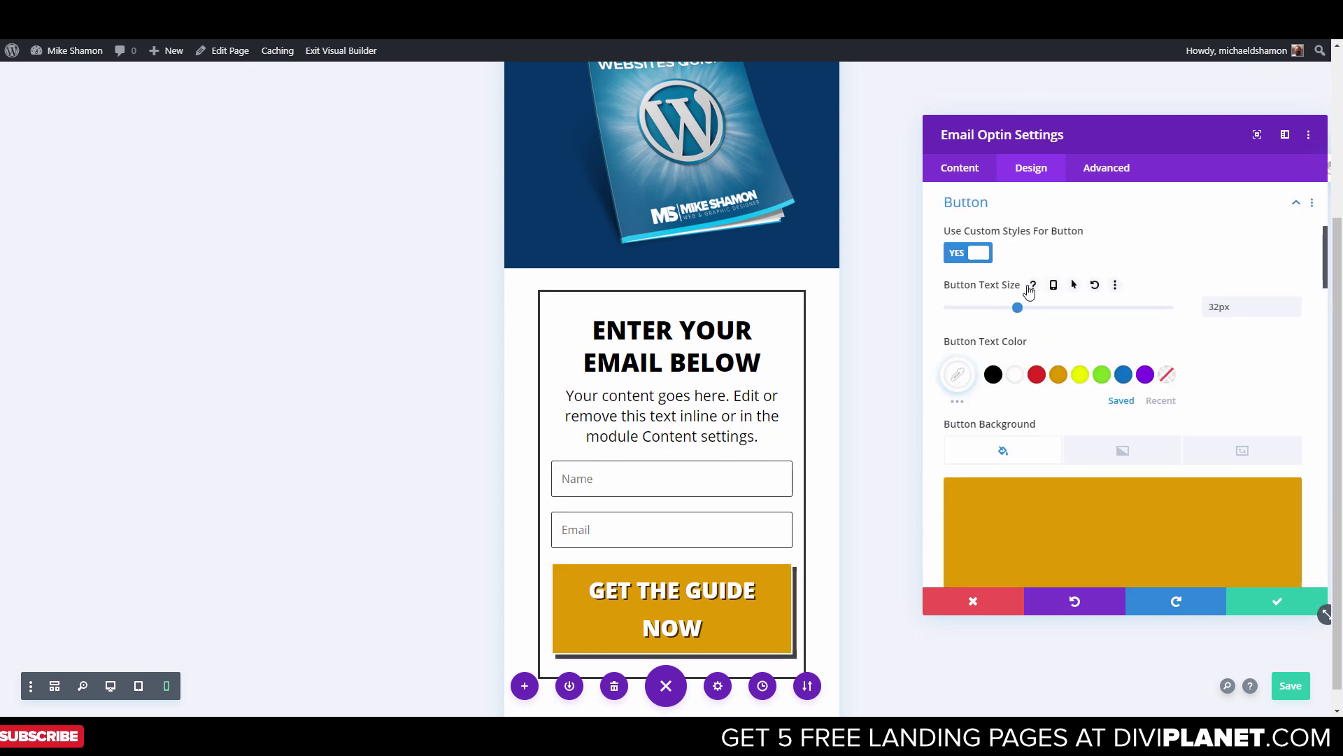
pyautogui.click(1053, 285)
pyautogui.moveTo(1017, 351); pyautogui.dragTo(997, 356)
pyautogui.hotkey('ctrl', 's')
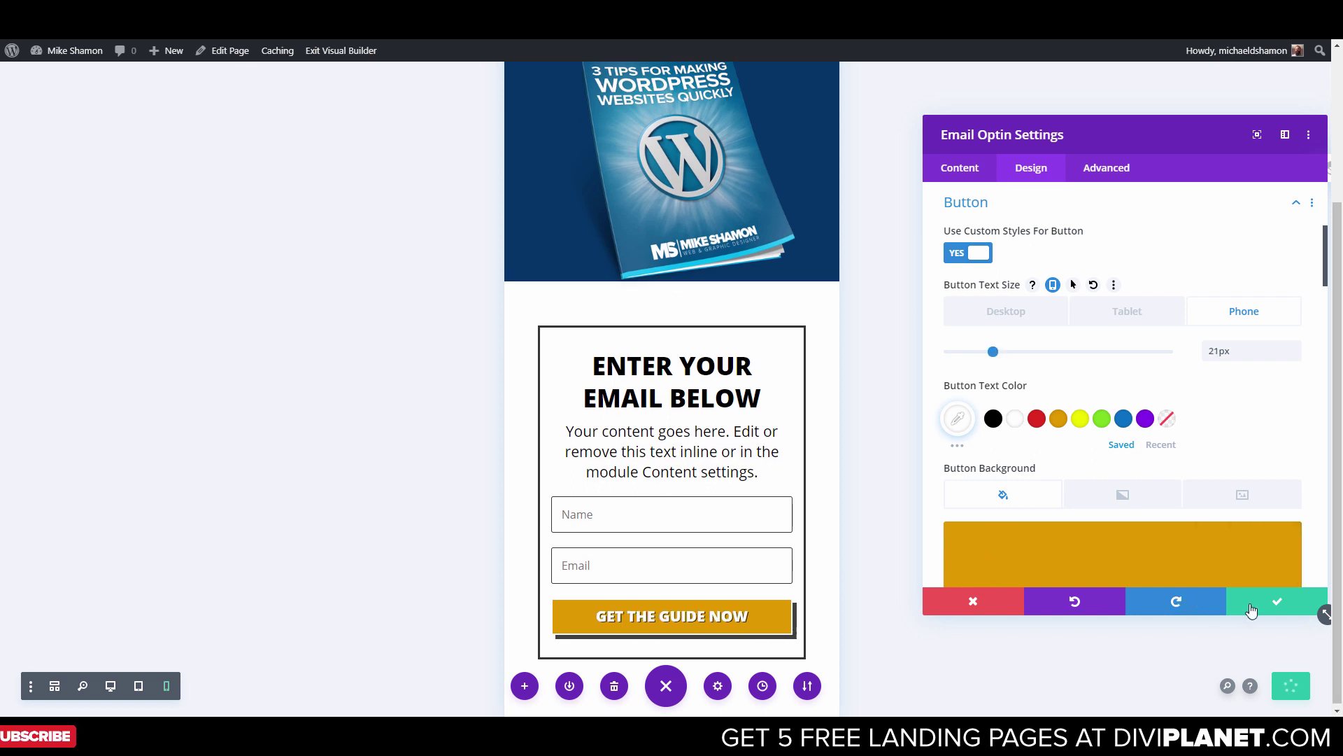
pyautogui.click(1274, 614)
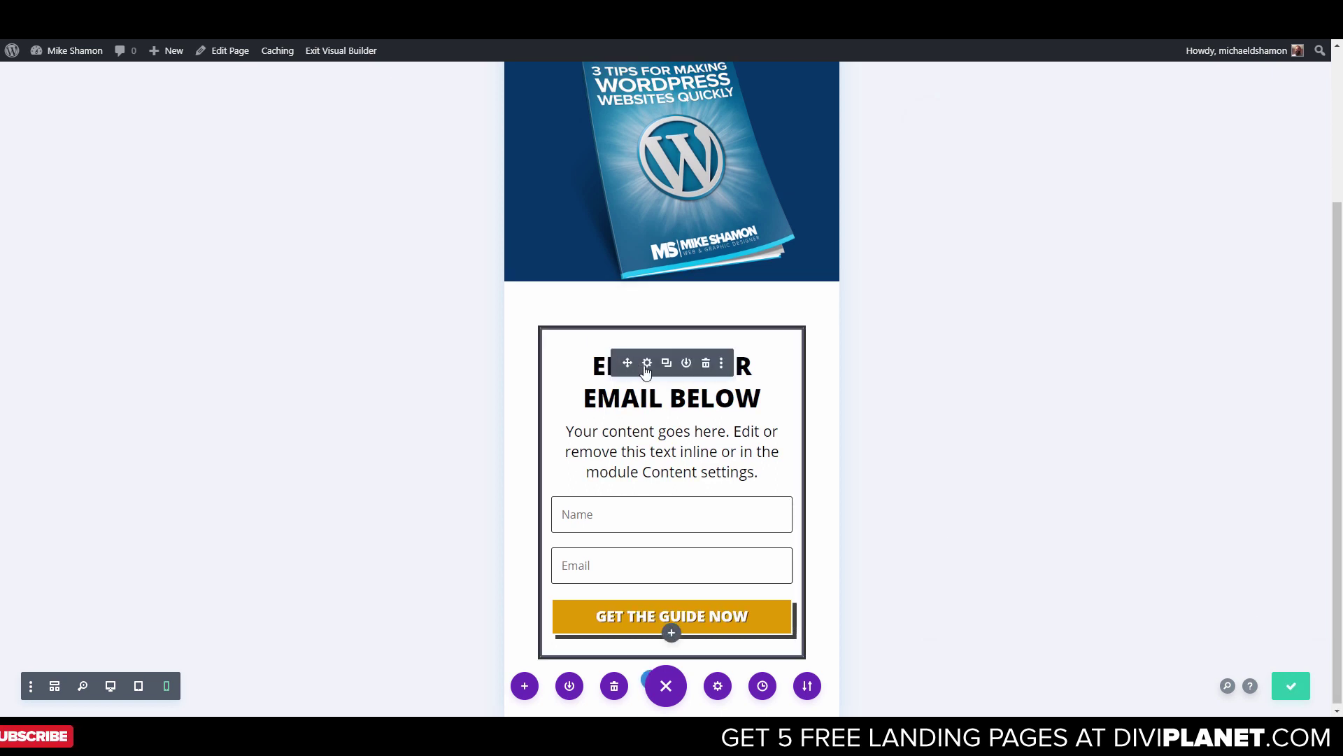
pyautogui.click(648, 364)
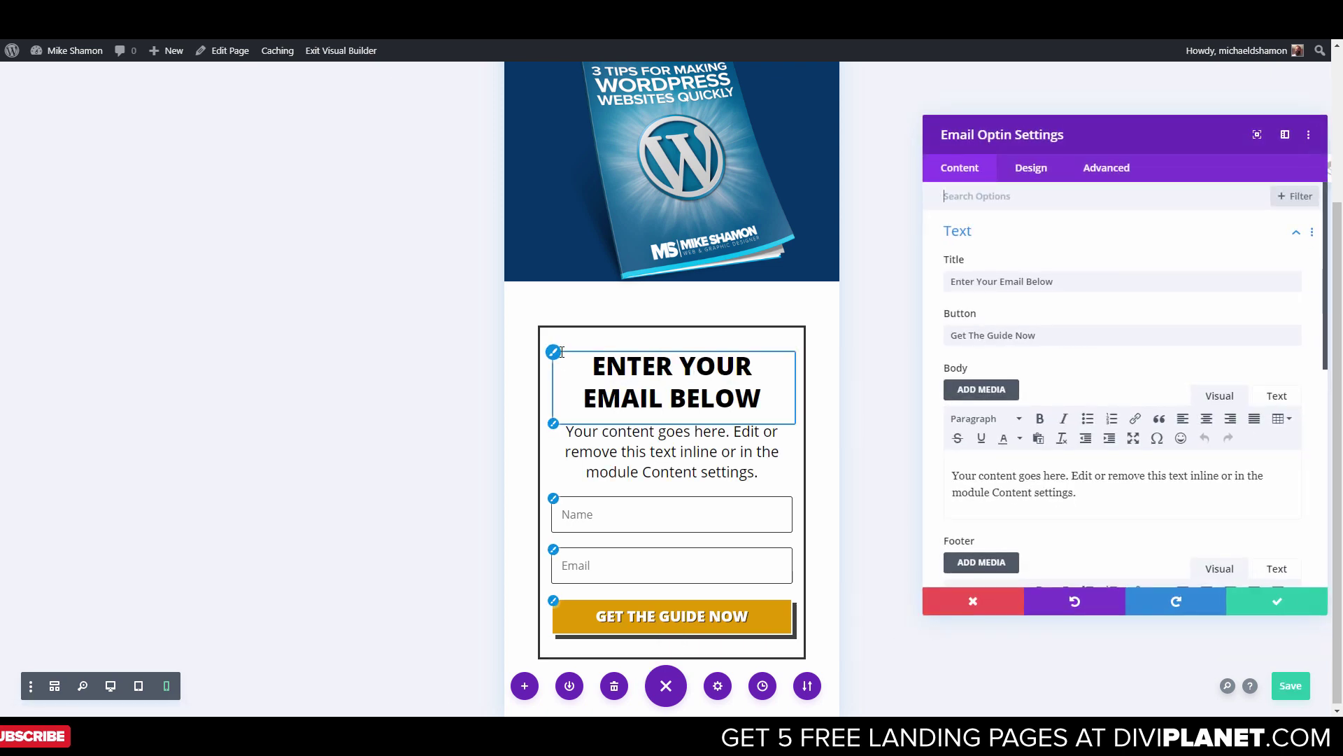
pyautogui.click(636, 359)
pyautogui.scroll(-4, 1095, 448)
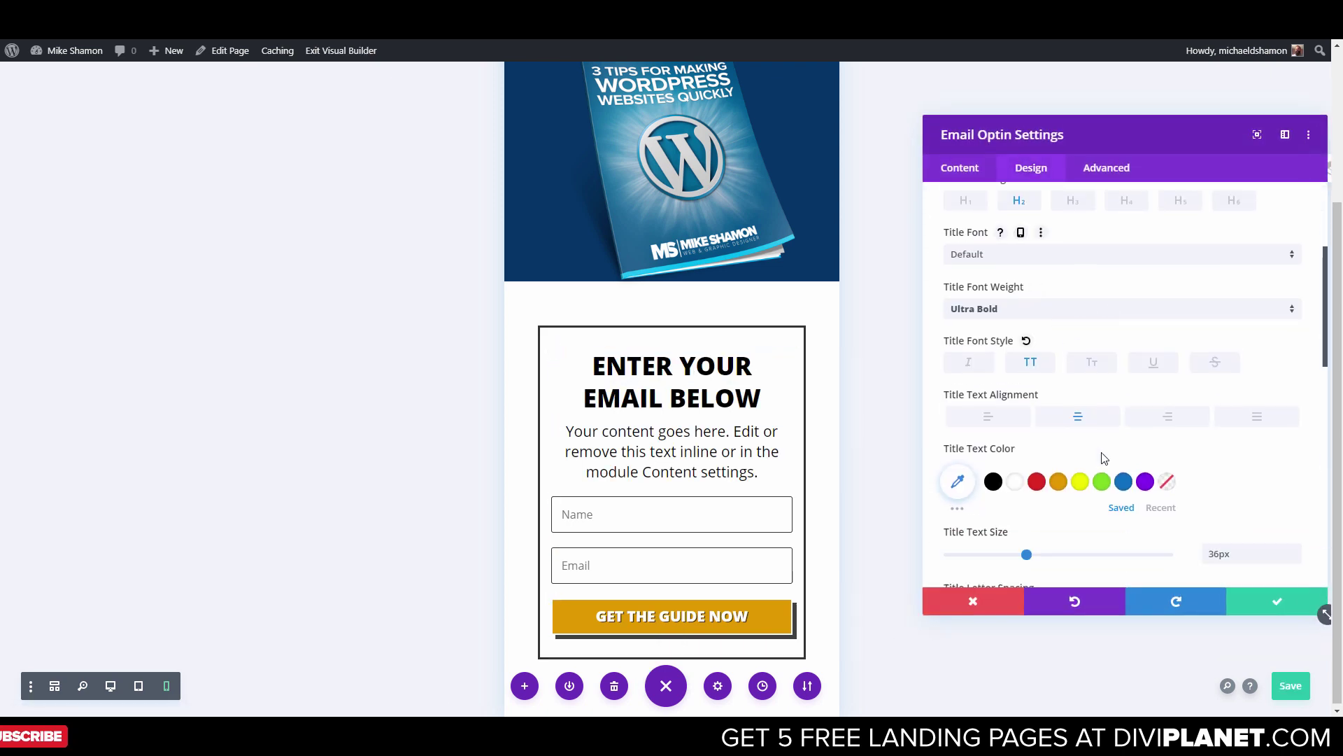
pyautogui.scroll(-2, 1095, 448)
pyautogui.moveTo(1026, 259); pyautogui.dragTo(1008, 260)
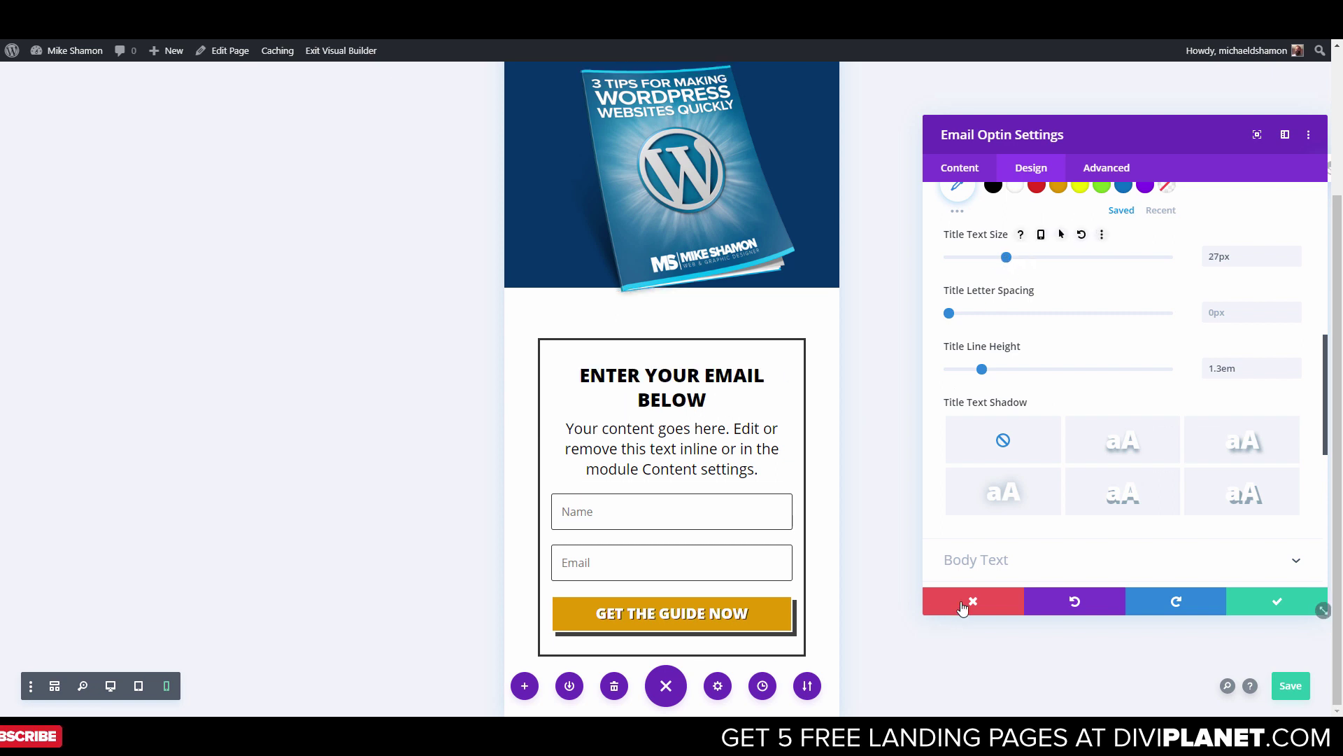
pyautogui.click(1287, 603)
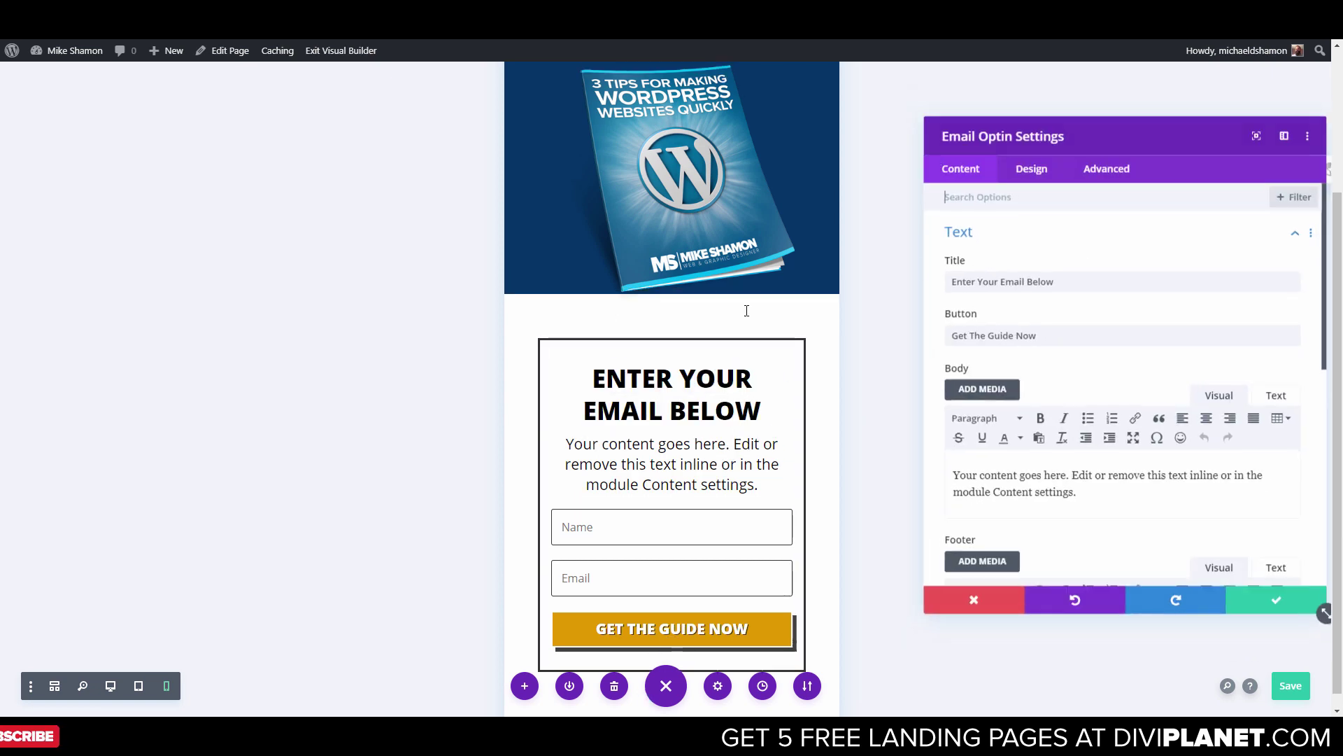
# Set the email optin title's text size to 24px for phones only
pyautogui.click(614, 366)
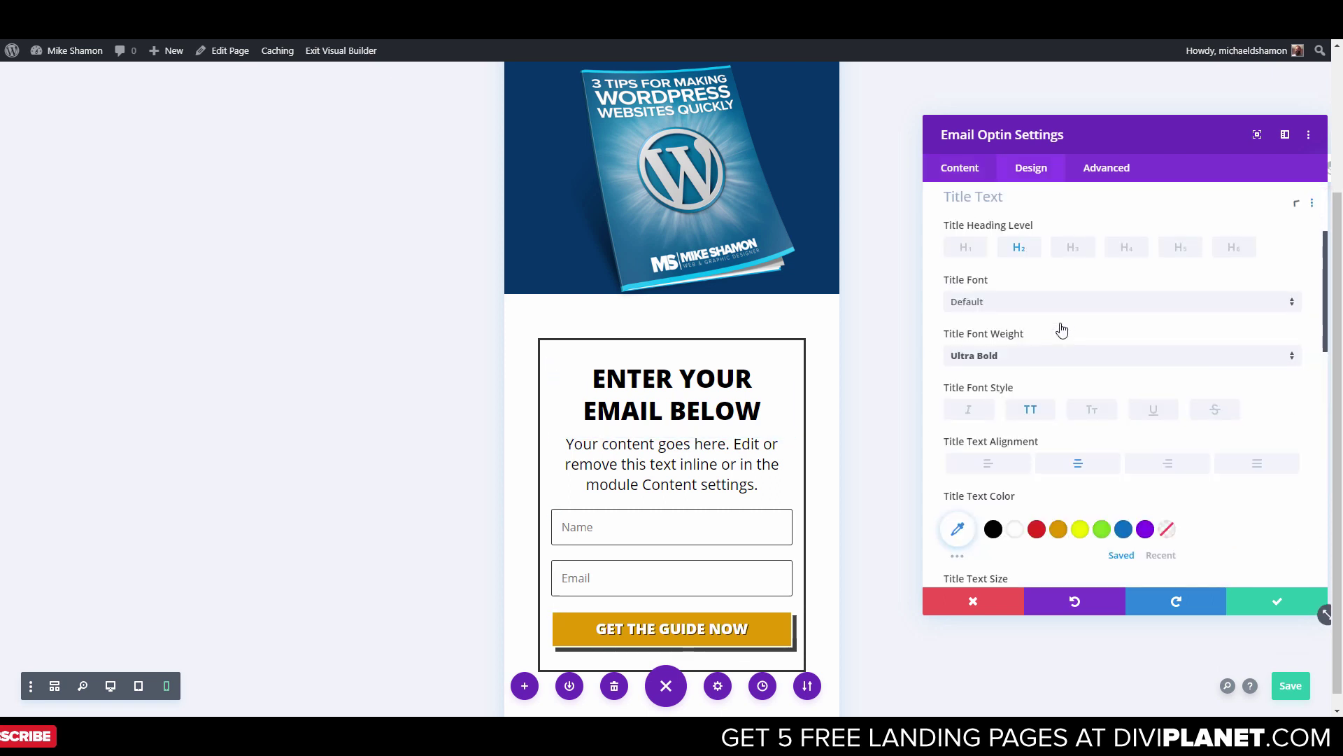
pyautogui.scroll(-3, 1044, 342)
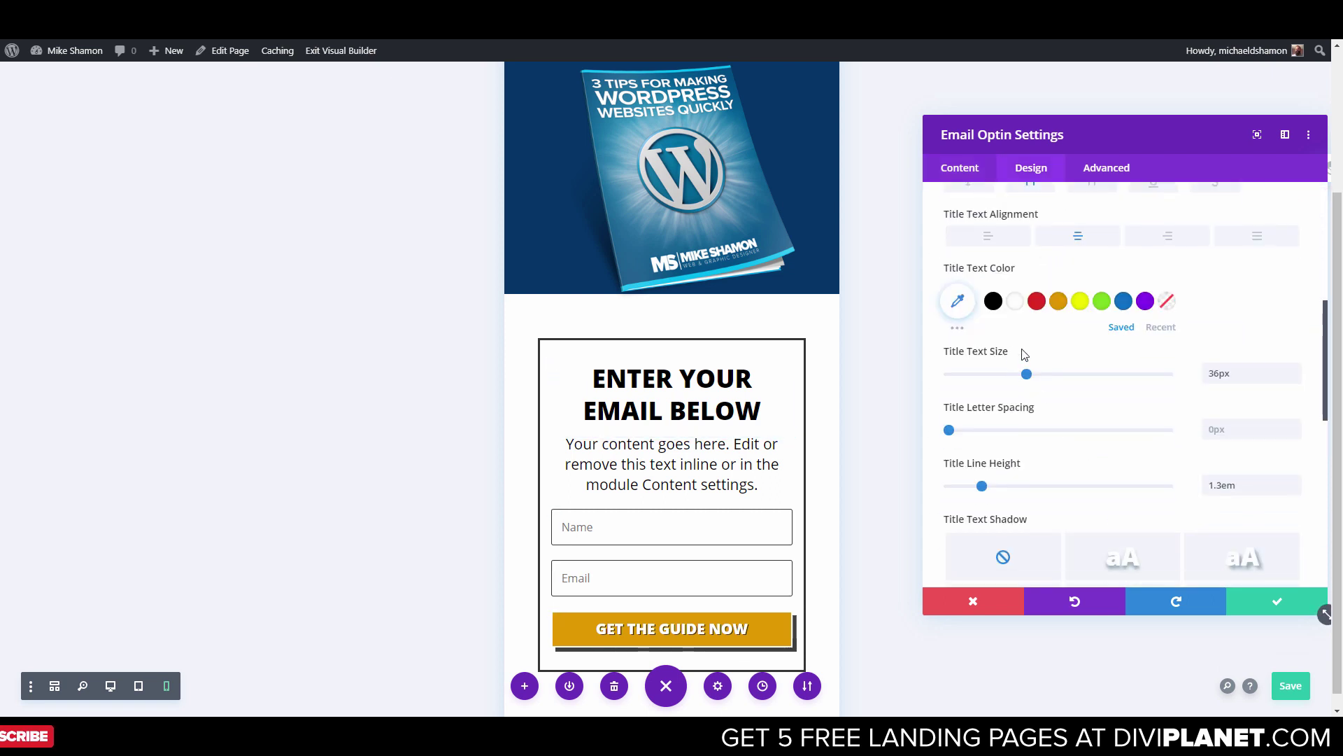
pyautogui.click(1042, 351)
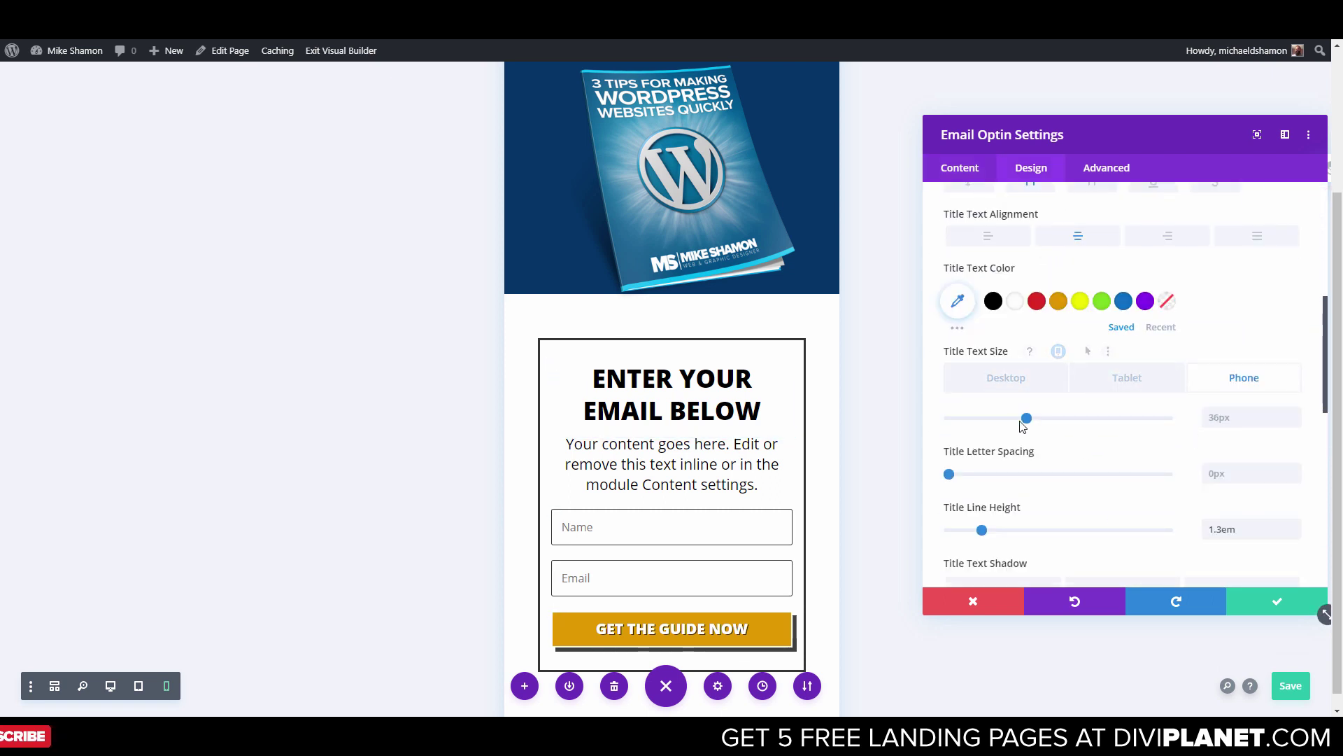
pyautogui.moveTo(1027, 418); pyautogui.dragTo(1001, 419)
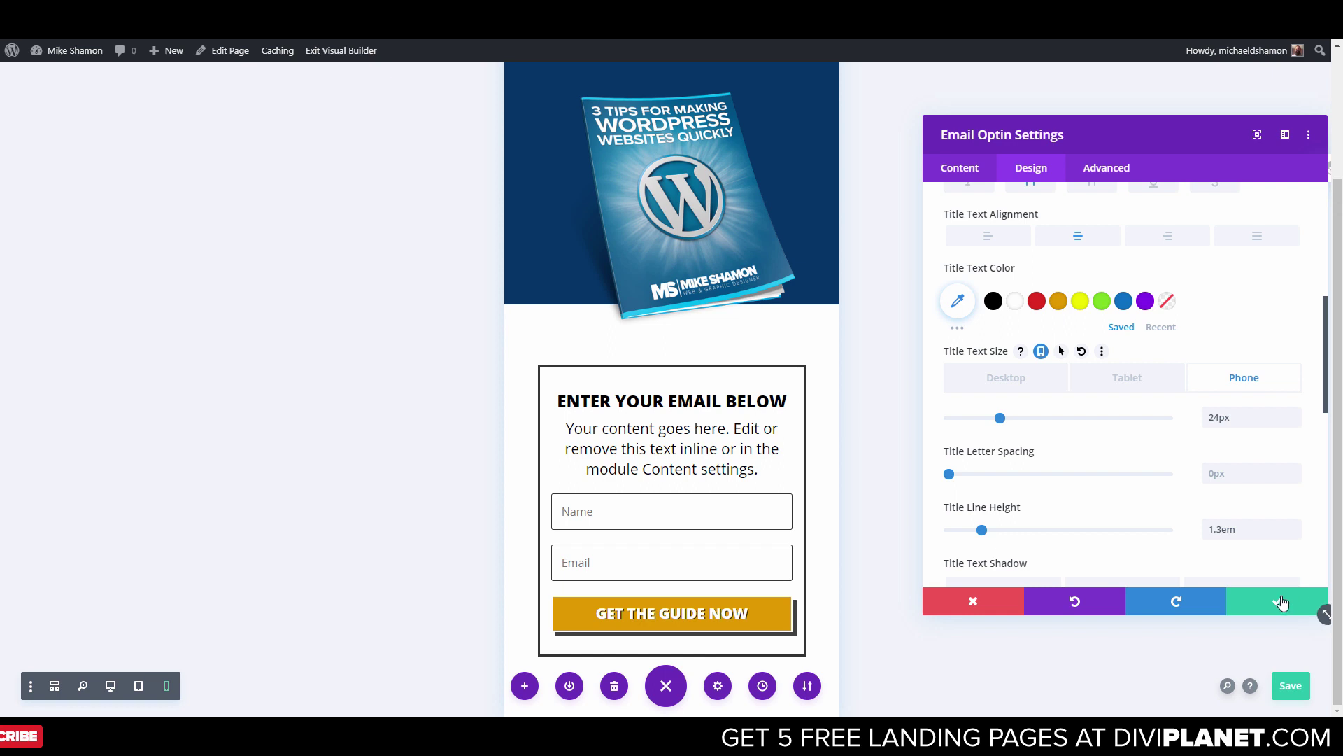
# Set the email optin's body text size to 18px and save the module settings
pyautogui.click(553, 420)
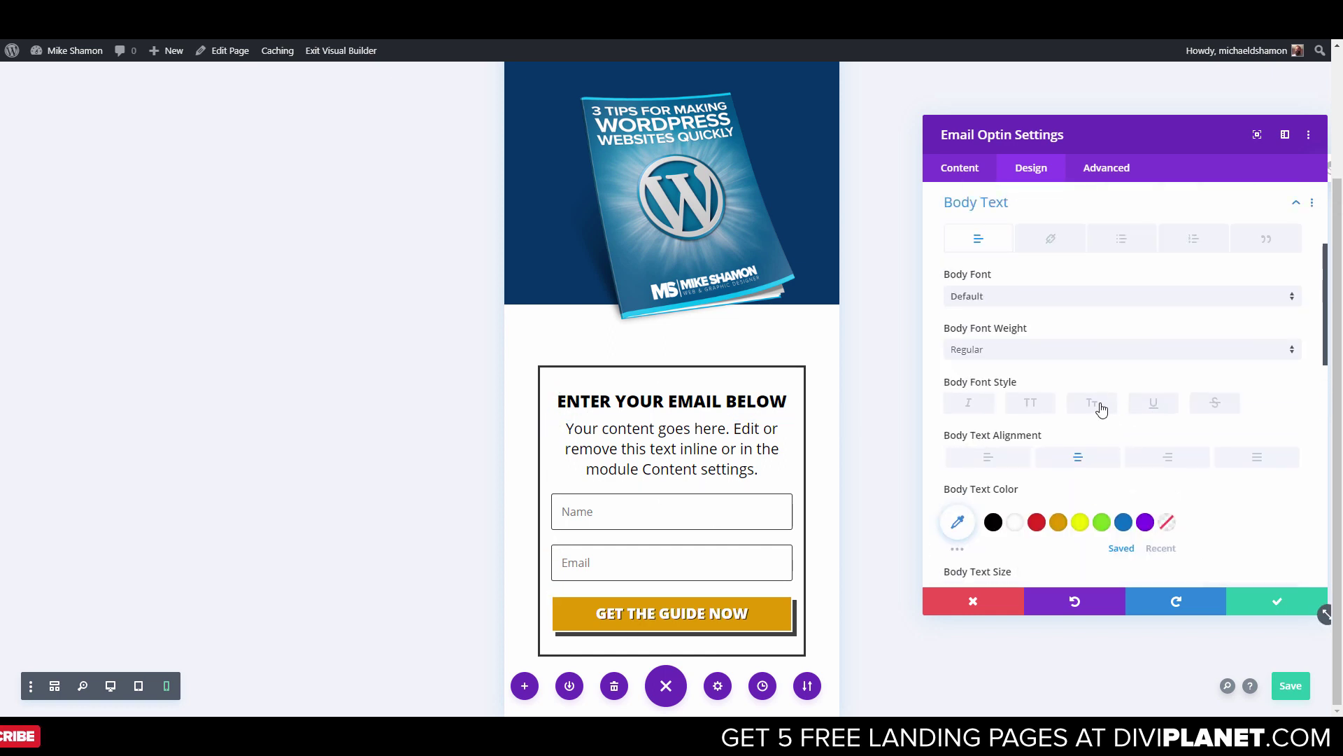
pyautogui.scroll(-3, 1100, 412)
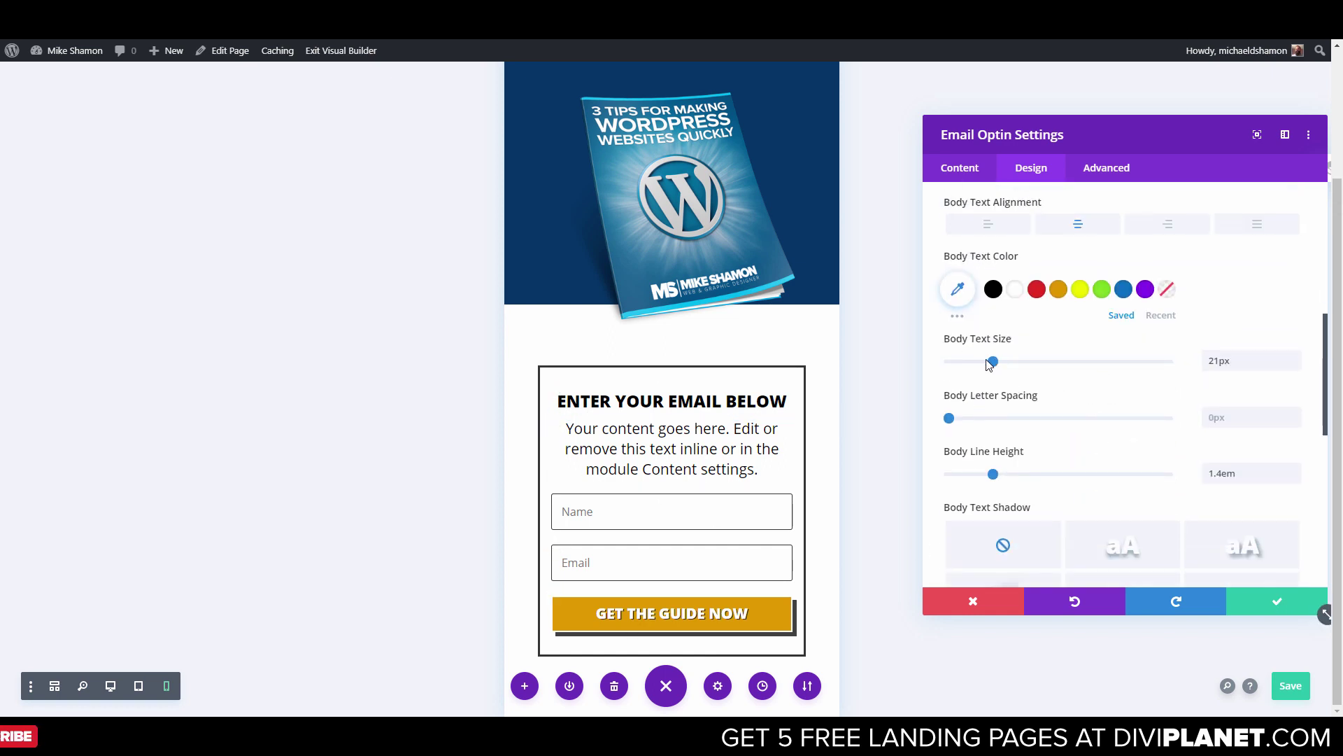
pyautogui.moveTo(990, 364); pyautogui.dragTo(989, 364)
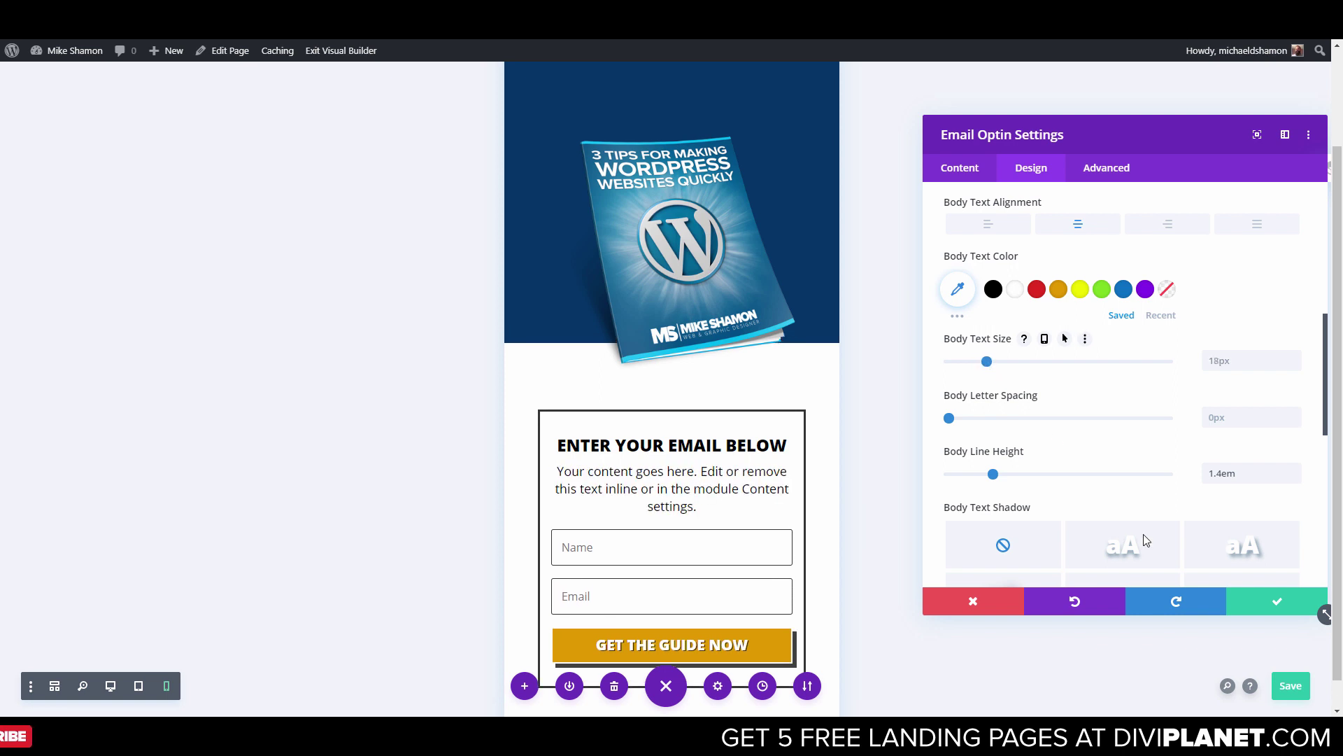
pyautogui.click(1273, 602)
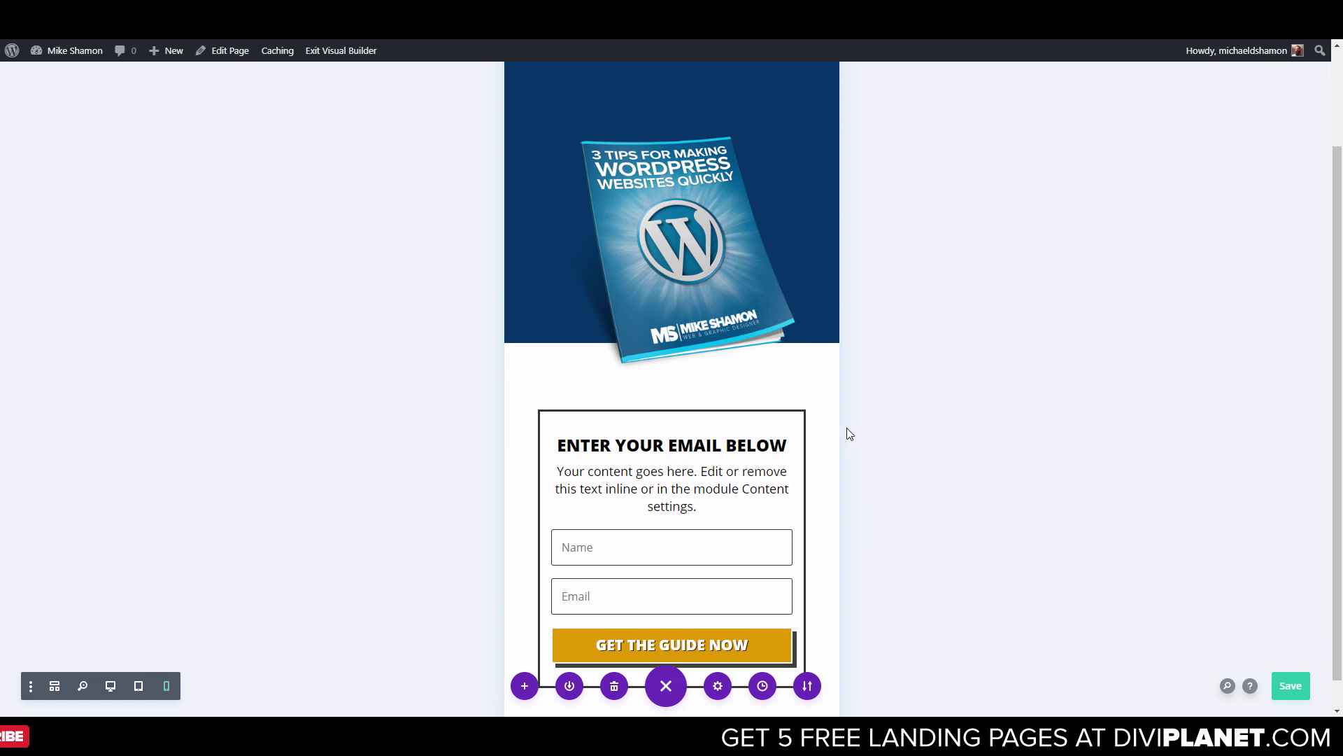
# Return the builder to the desktop view and save the Download Page
pyautogui.scroll(2, 810, 414)
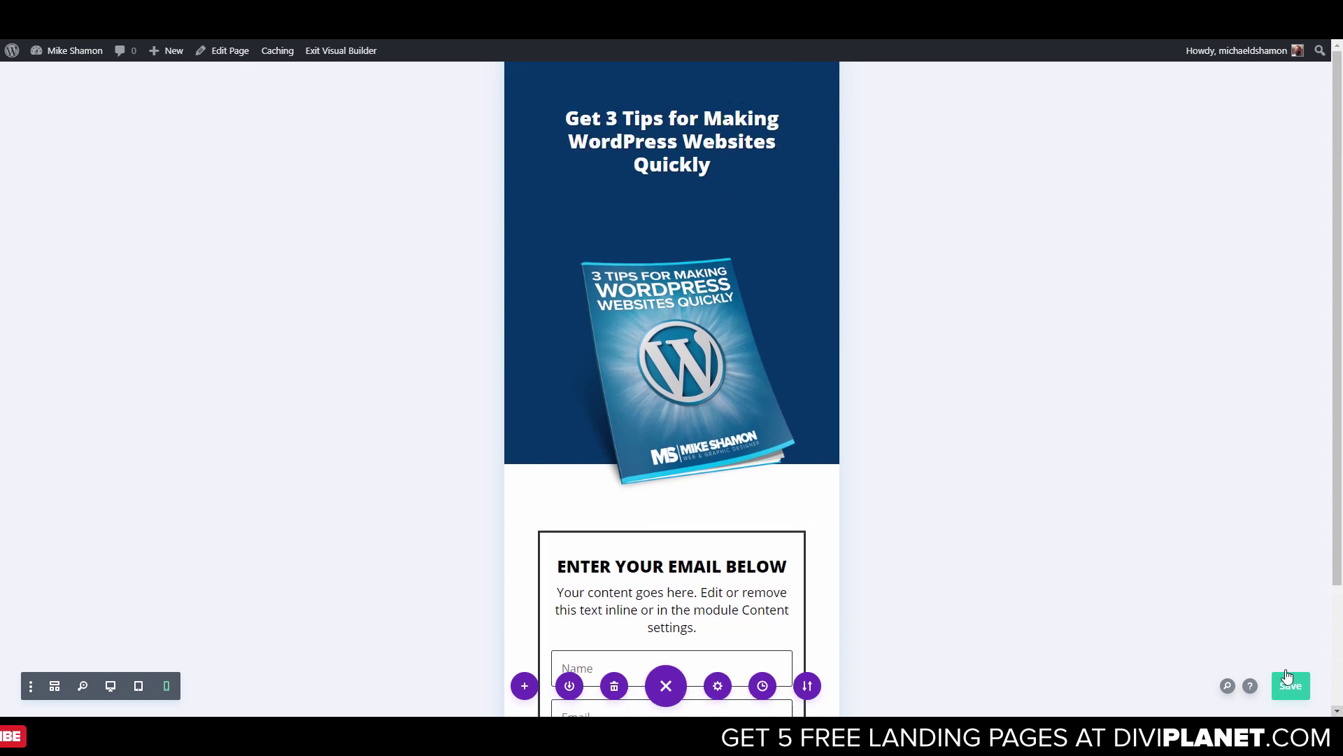
pyautogui.click(129, 686)
pyautogui.click(110, 685)
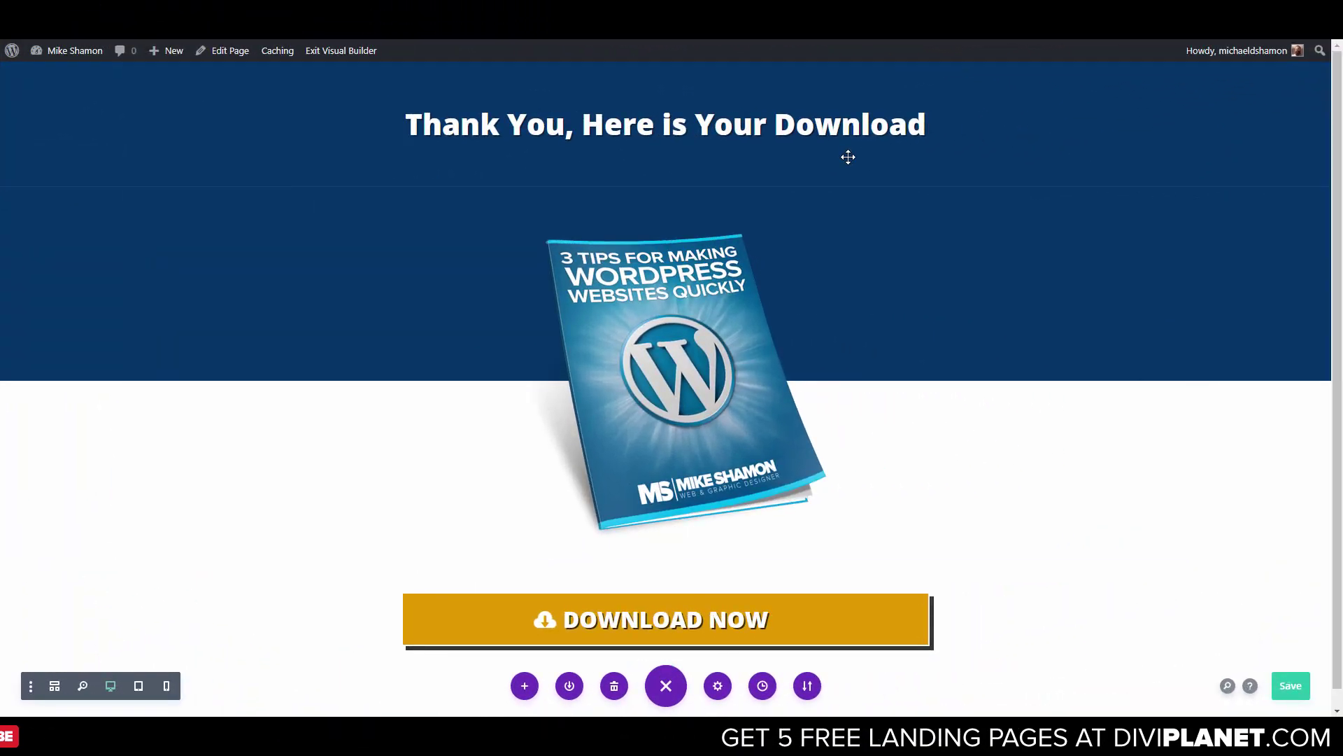
pyautogui.hotkey('ctrl', 's')
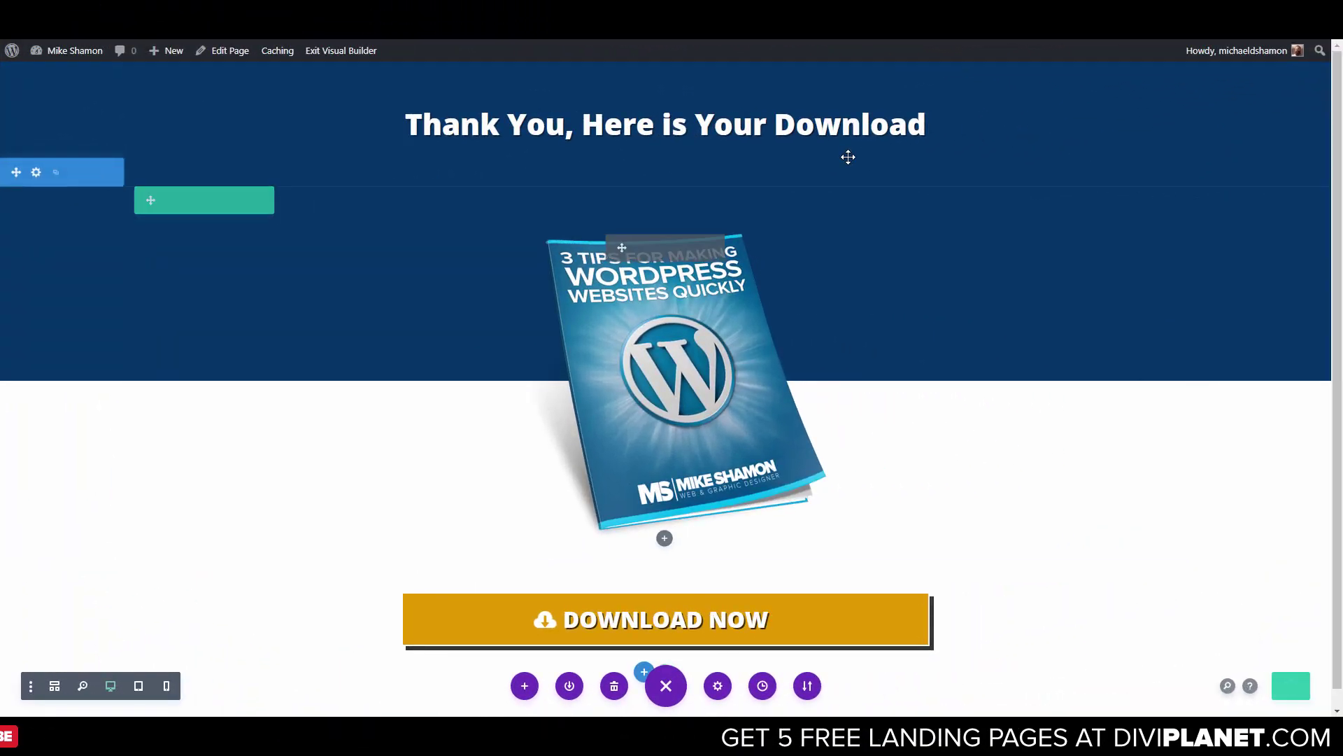